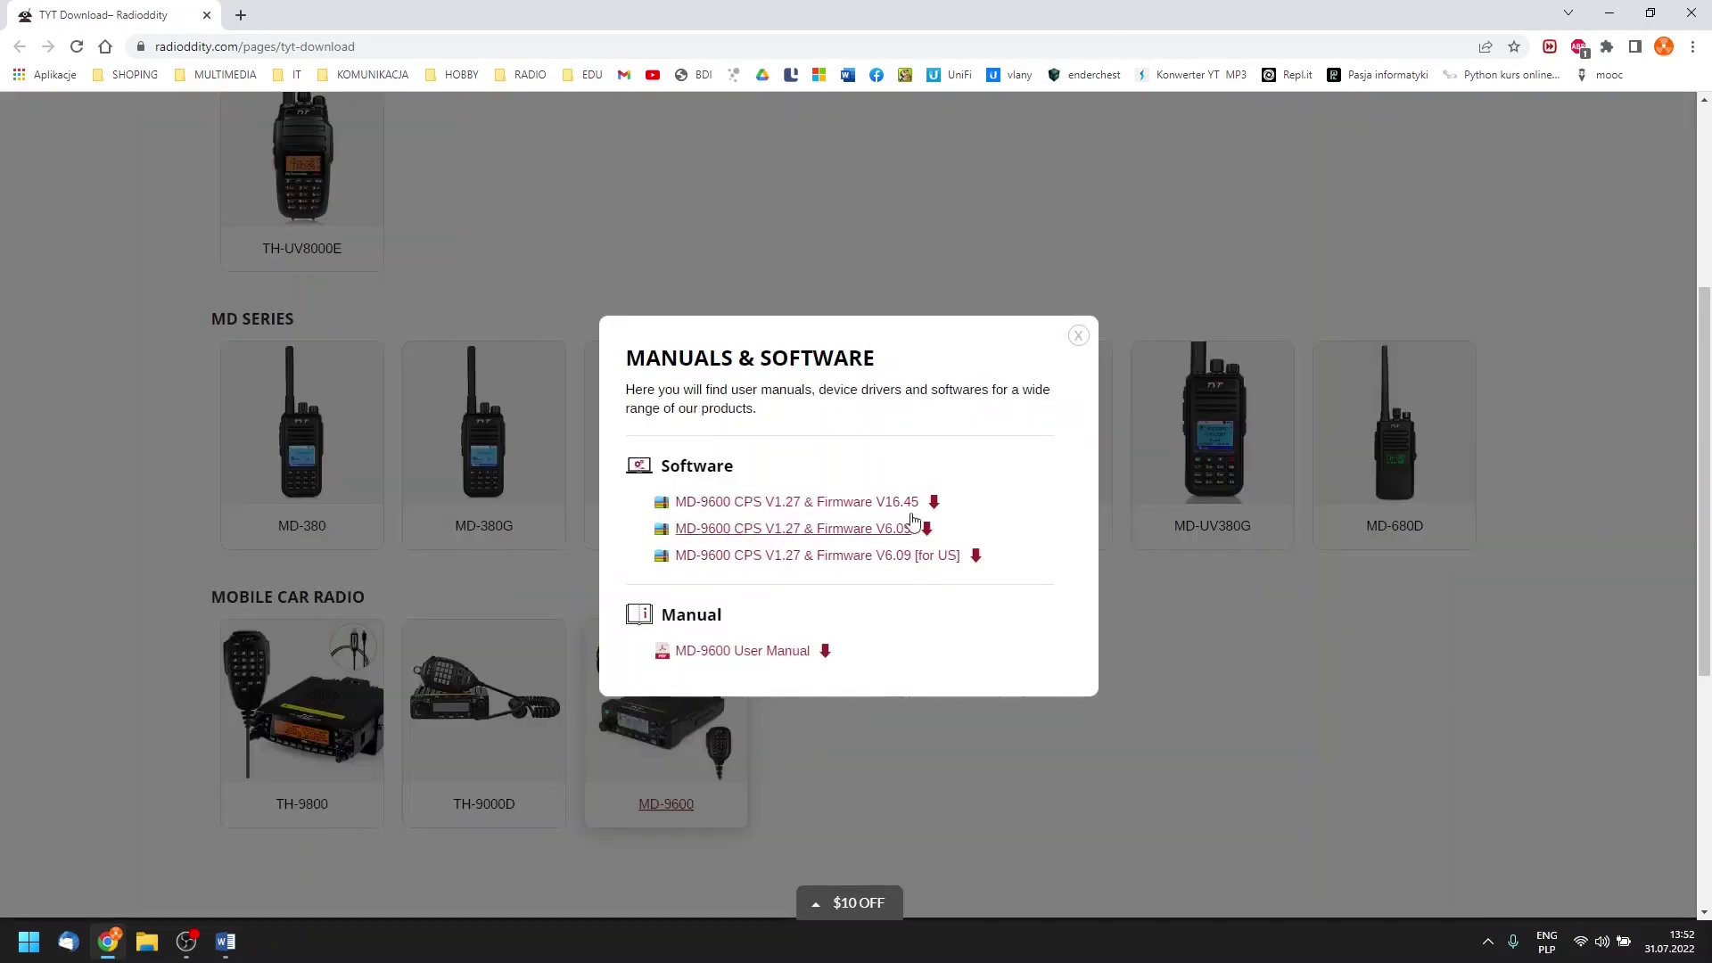
# Download the MD-9600 CPS V1.27 & Firmware V16.45 package into a new desktop folder named MD9600
pyautogui.click(786, 506)
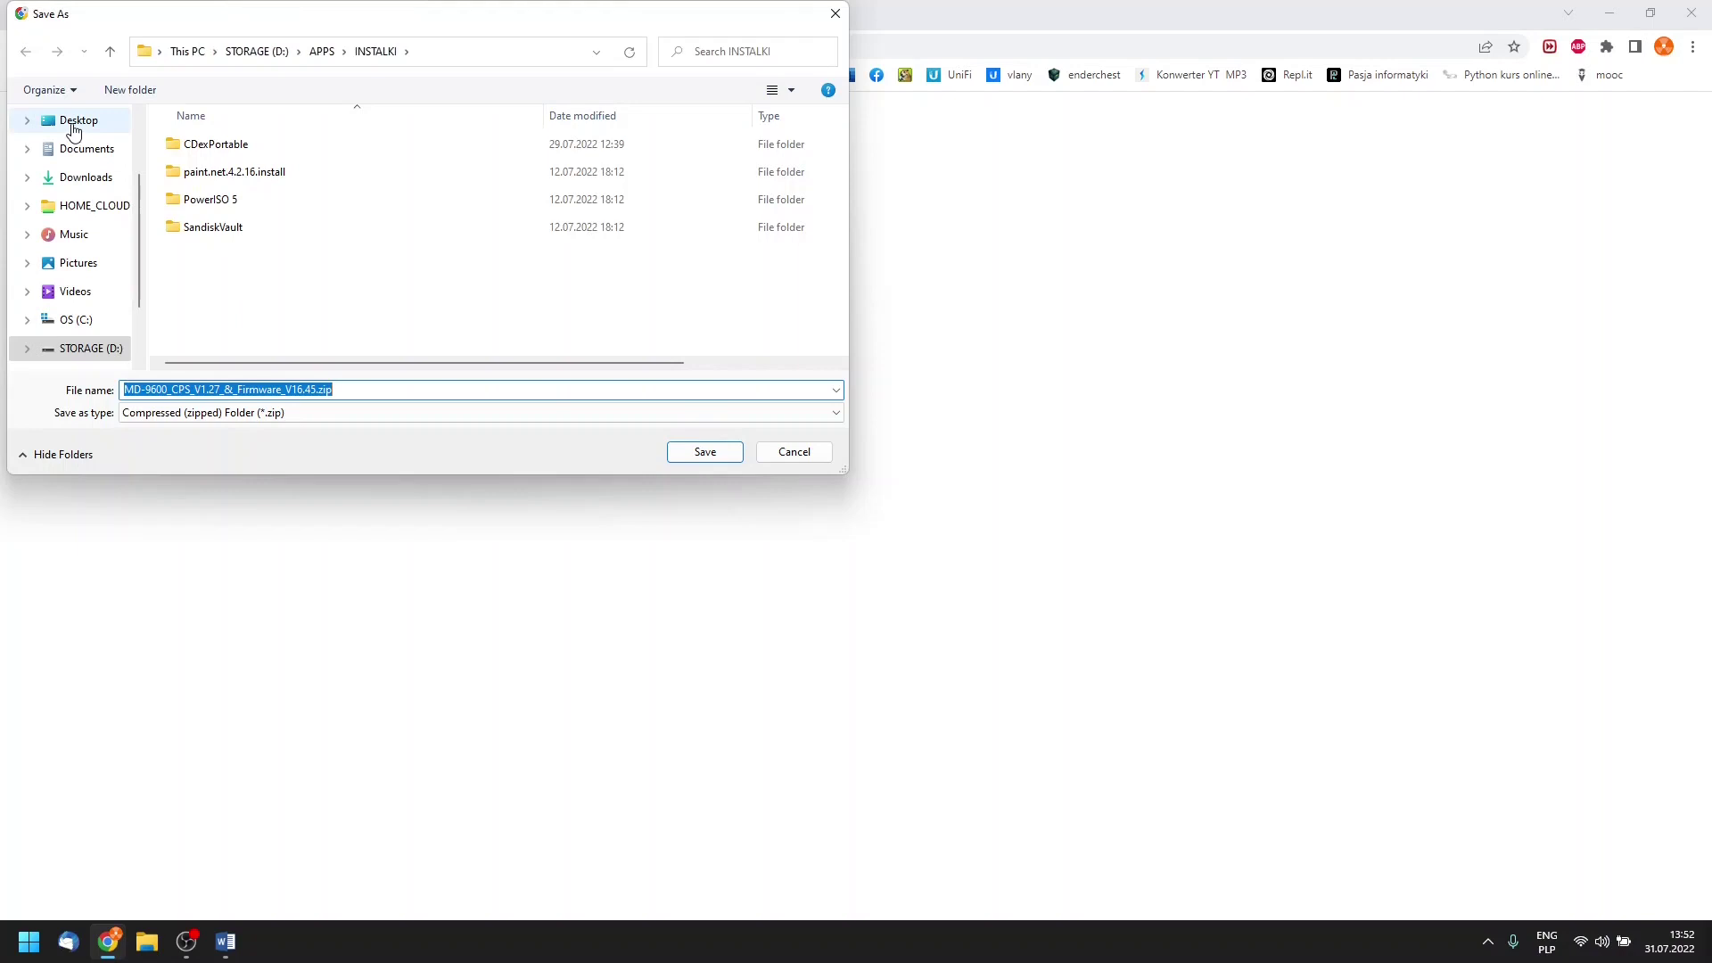
pyautogui.click(74, 130)
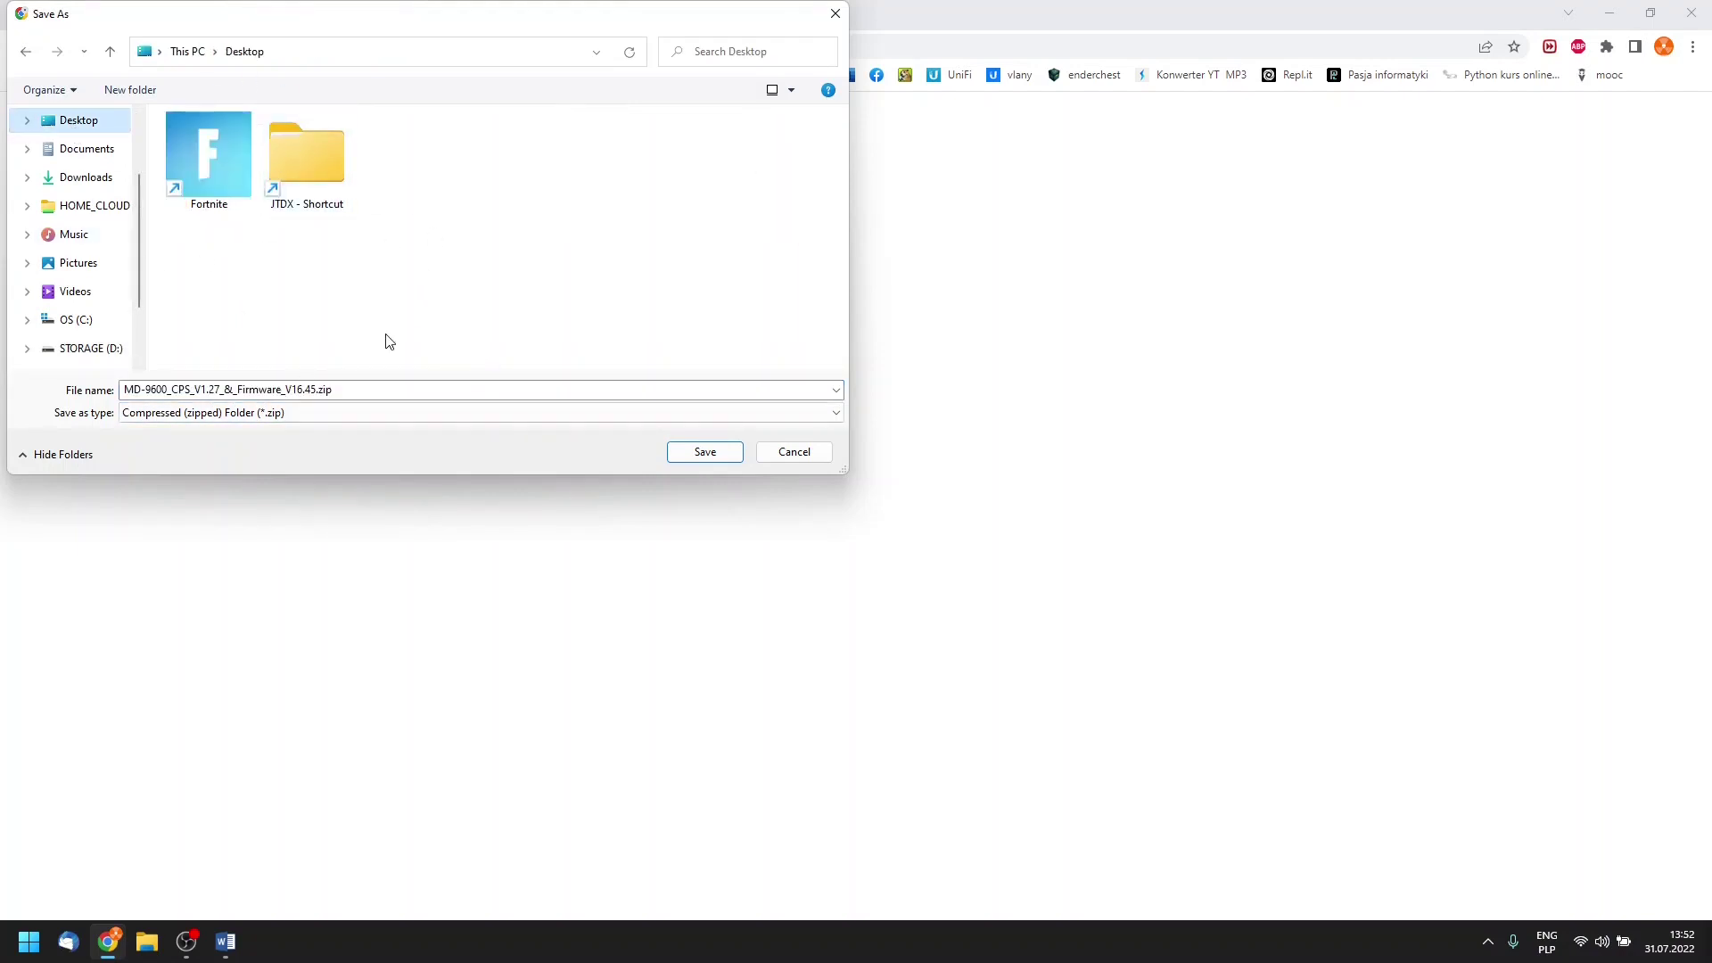
pyautogui.click(129, 90)
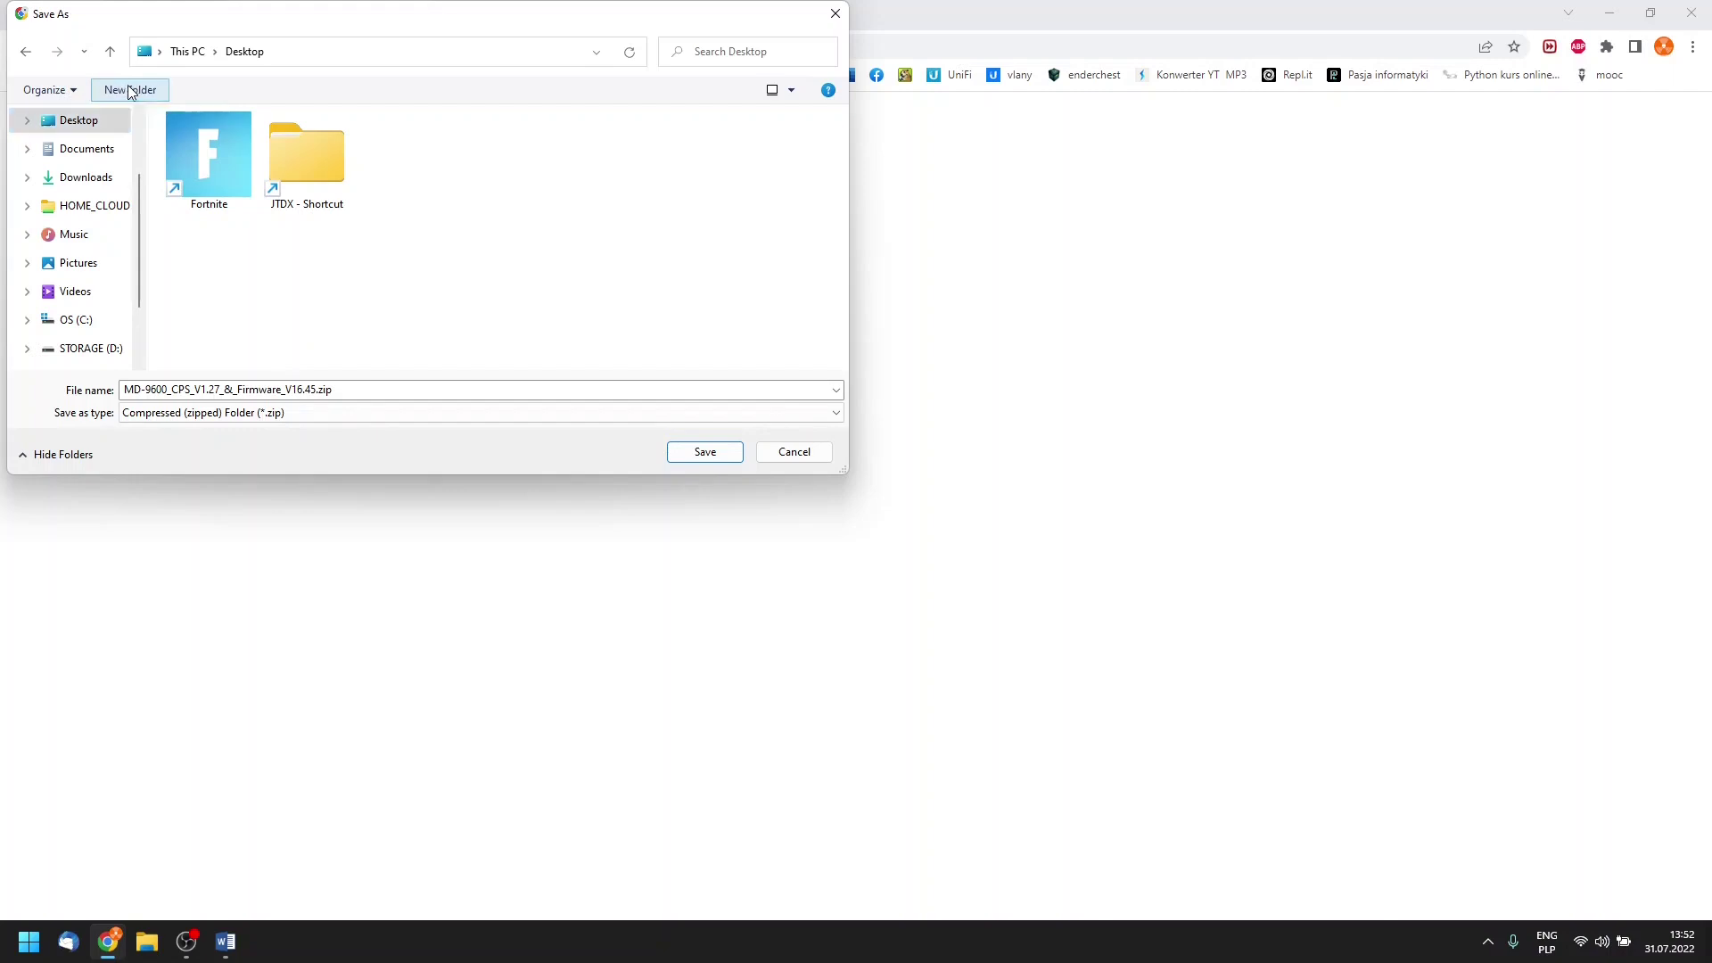
pyautogui.write('MD9600')
pyautogui.click(479, 261)
pyautogui.doubleClick(383, 159)
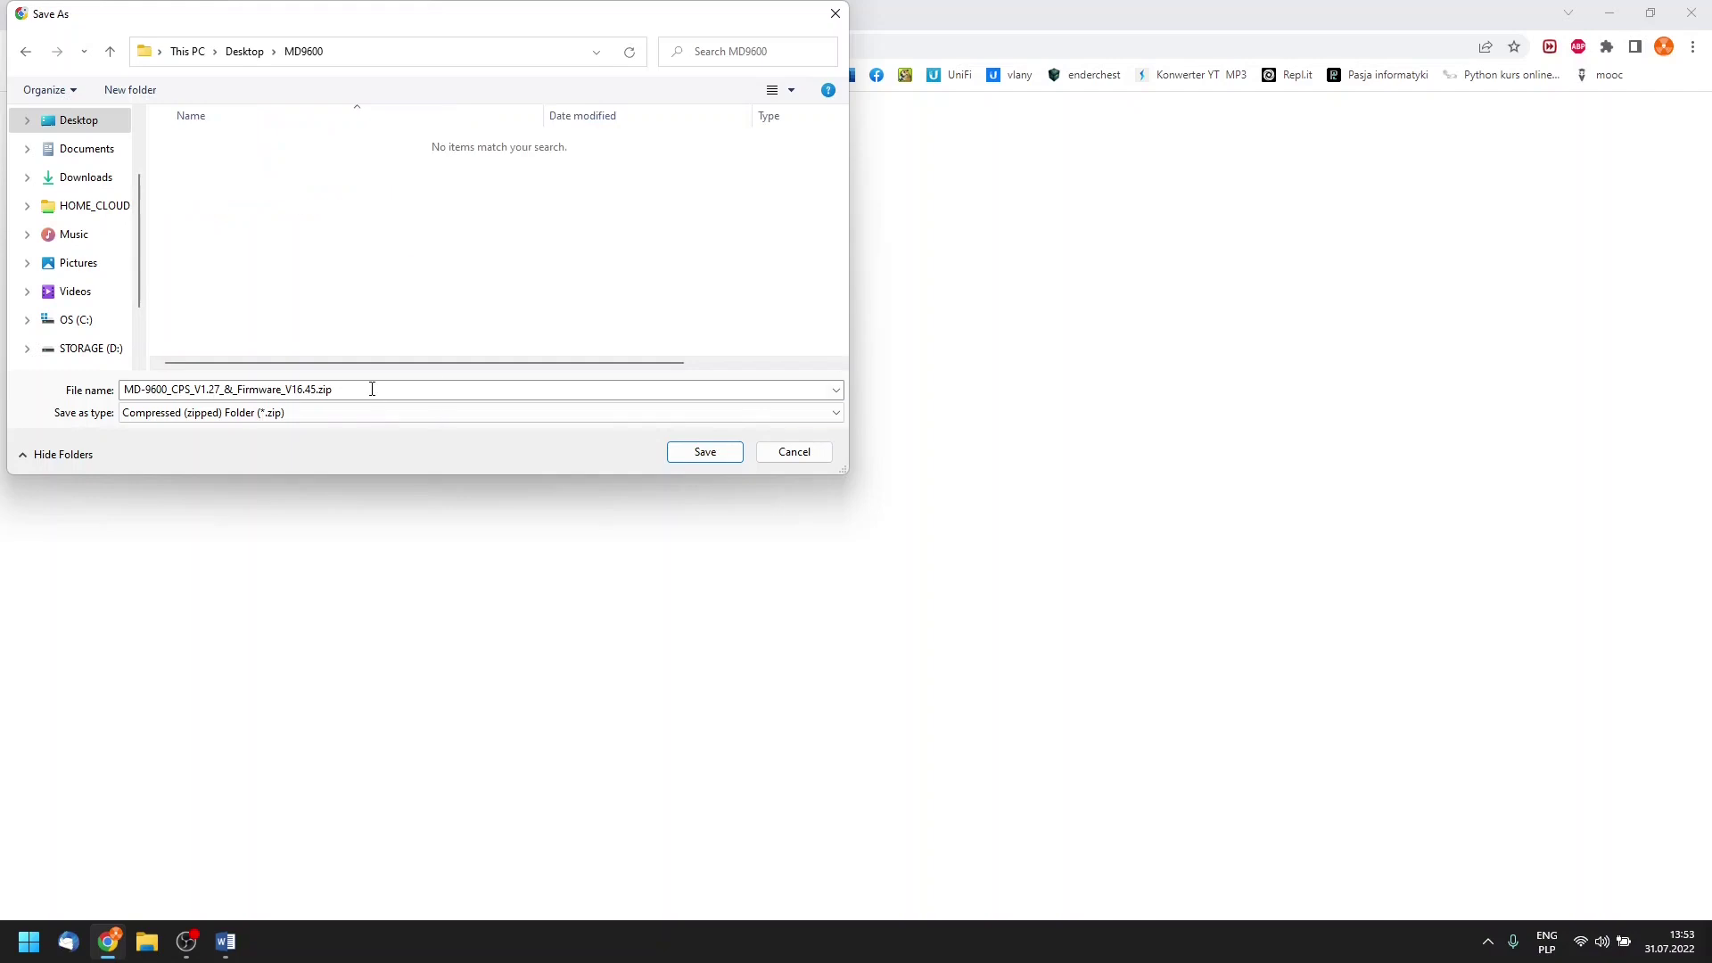
pyautogui.click(682, 453)
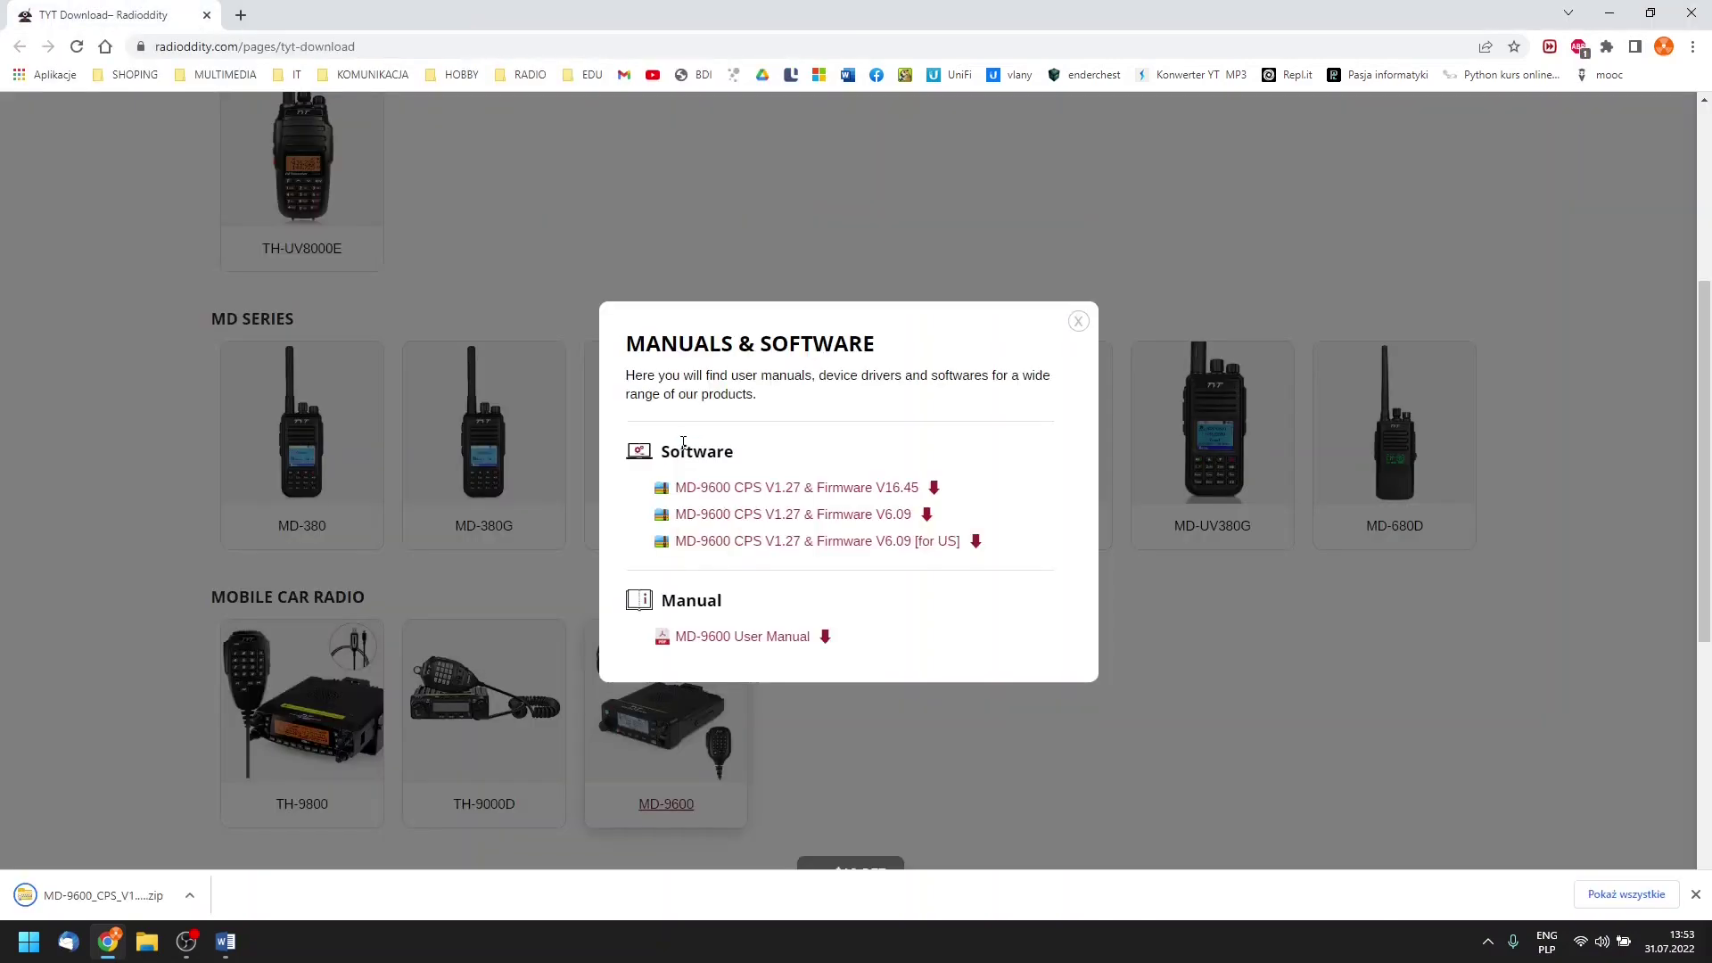
# Close the downloads popup and the browser, and bring up the MD9600 folder from the desktop
pyautogui.click(1078, 322)
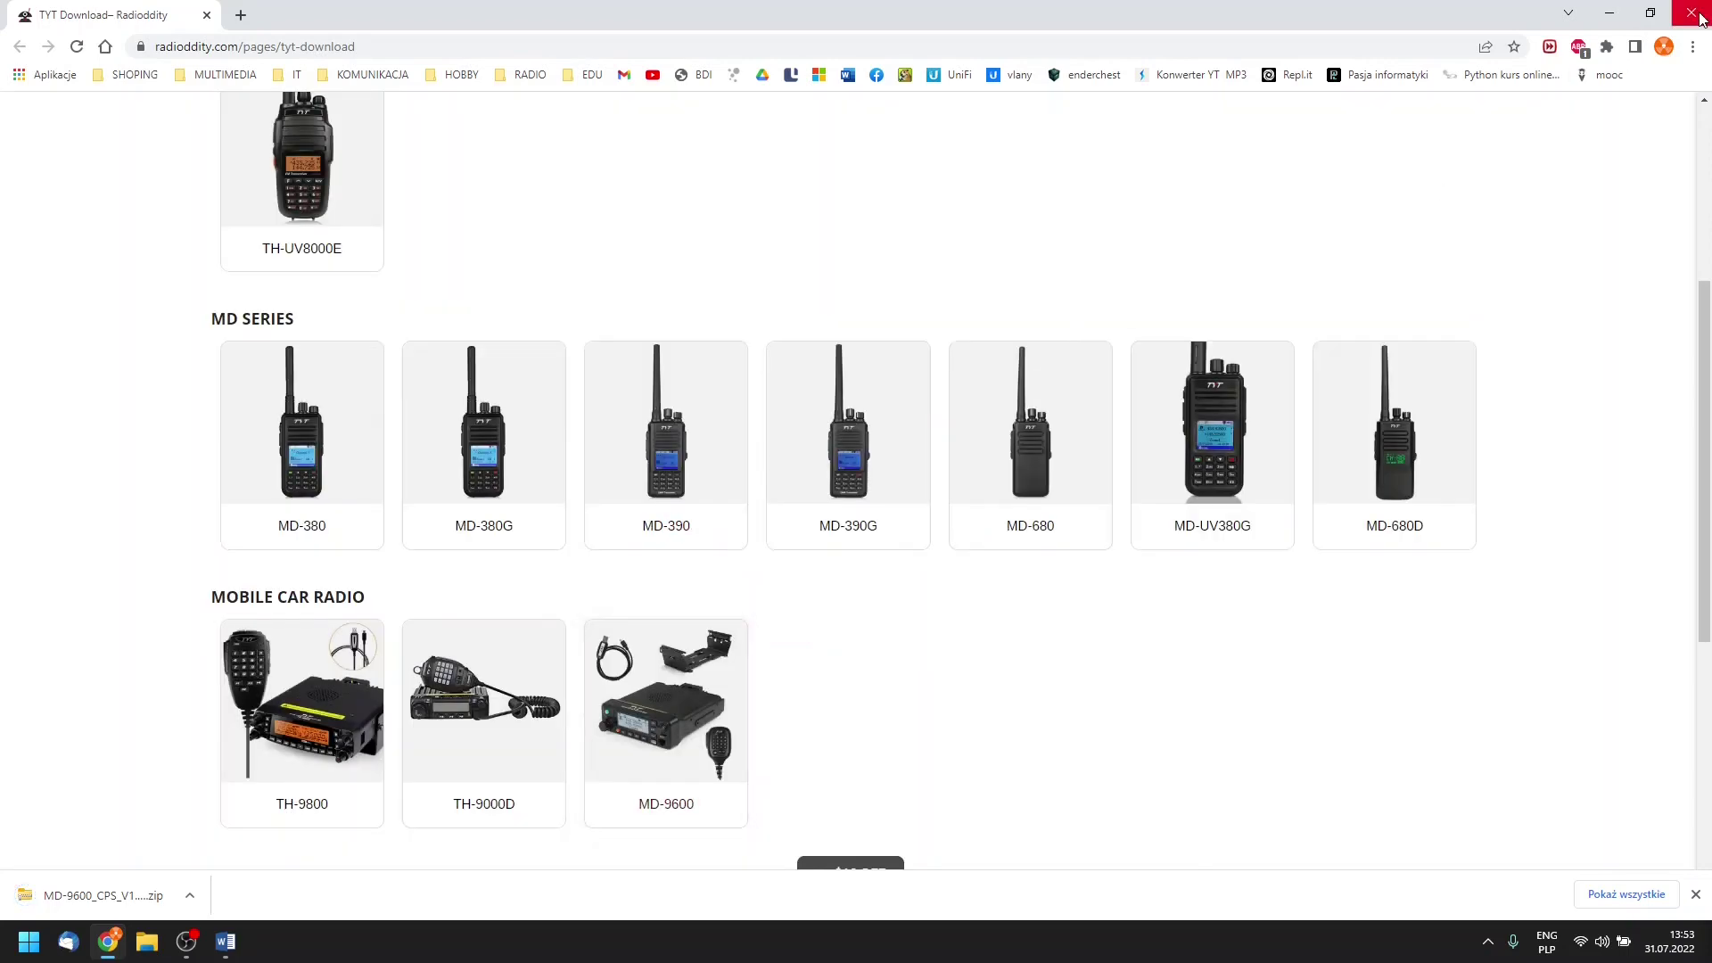
pyautogui.click(1698, 15)
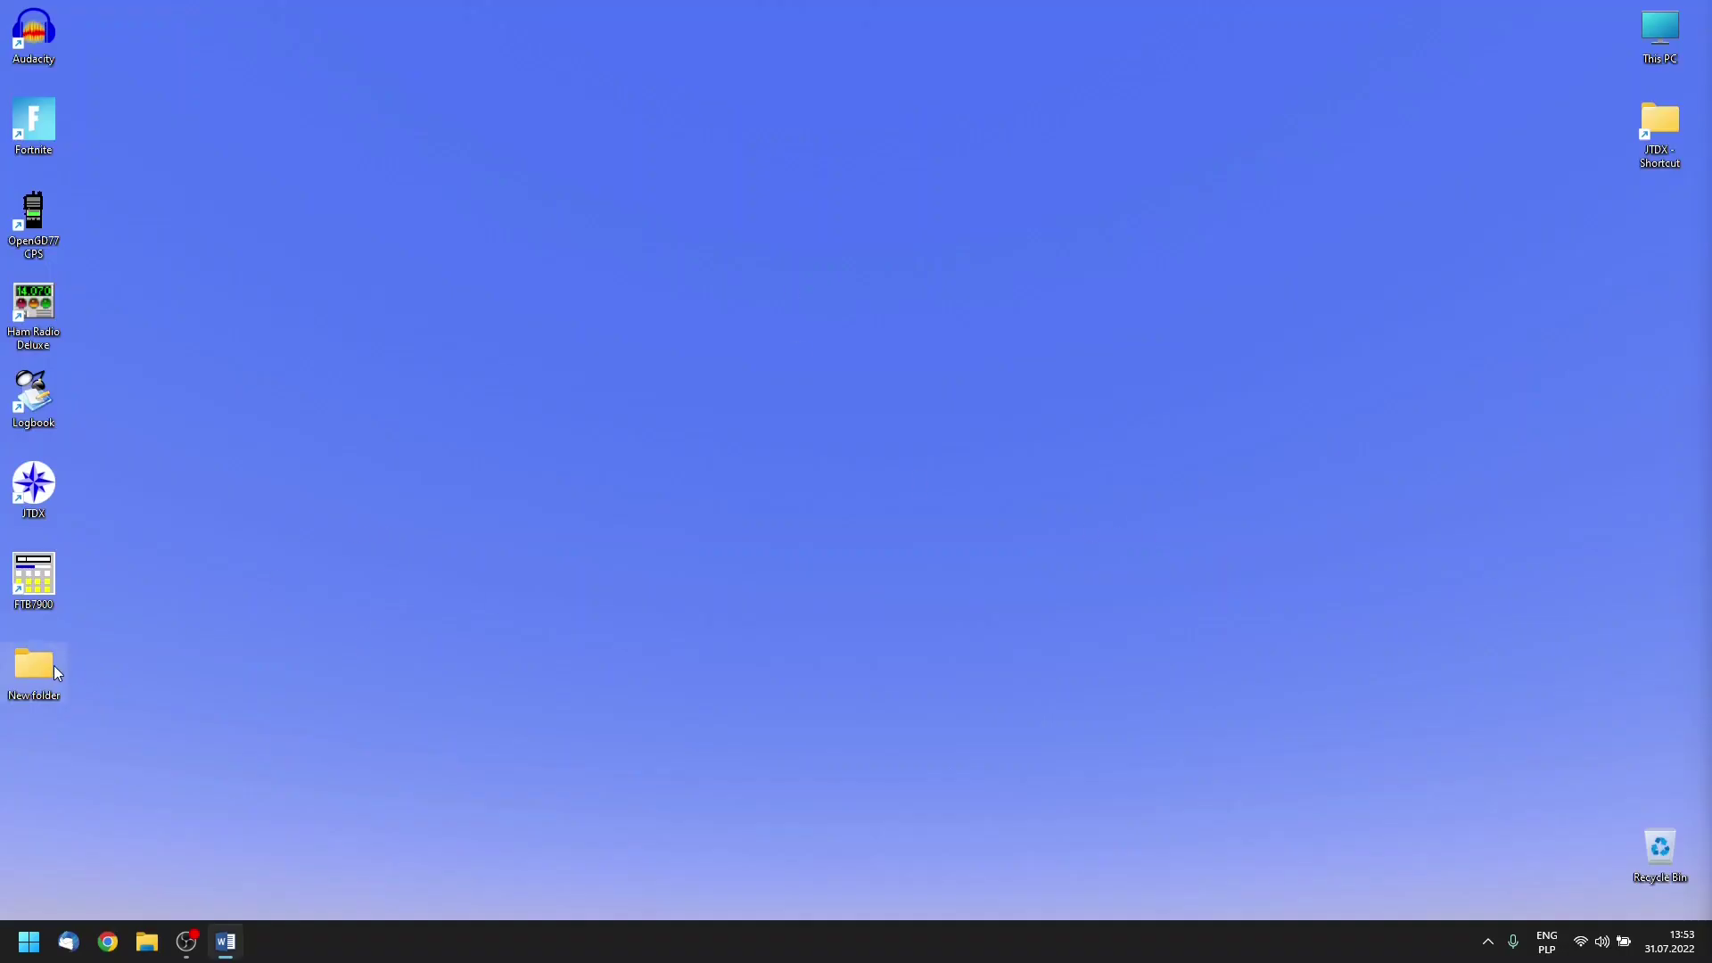
pyautogui.rightClick(281, 611)
pyautogui.click(338, 437)
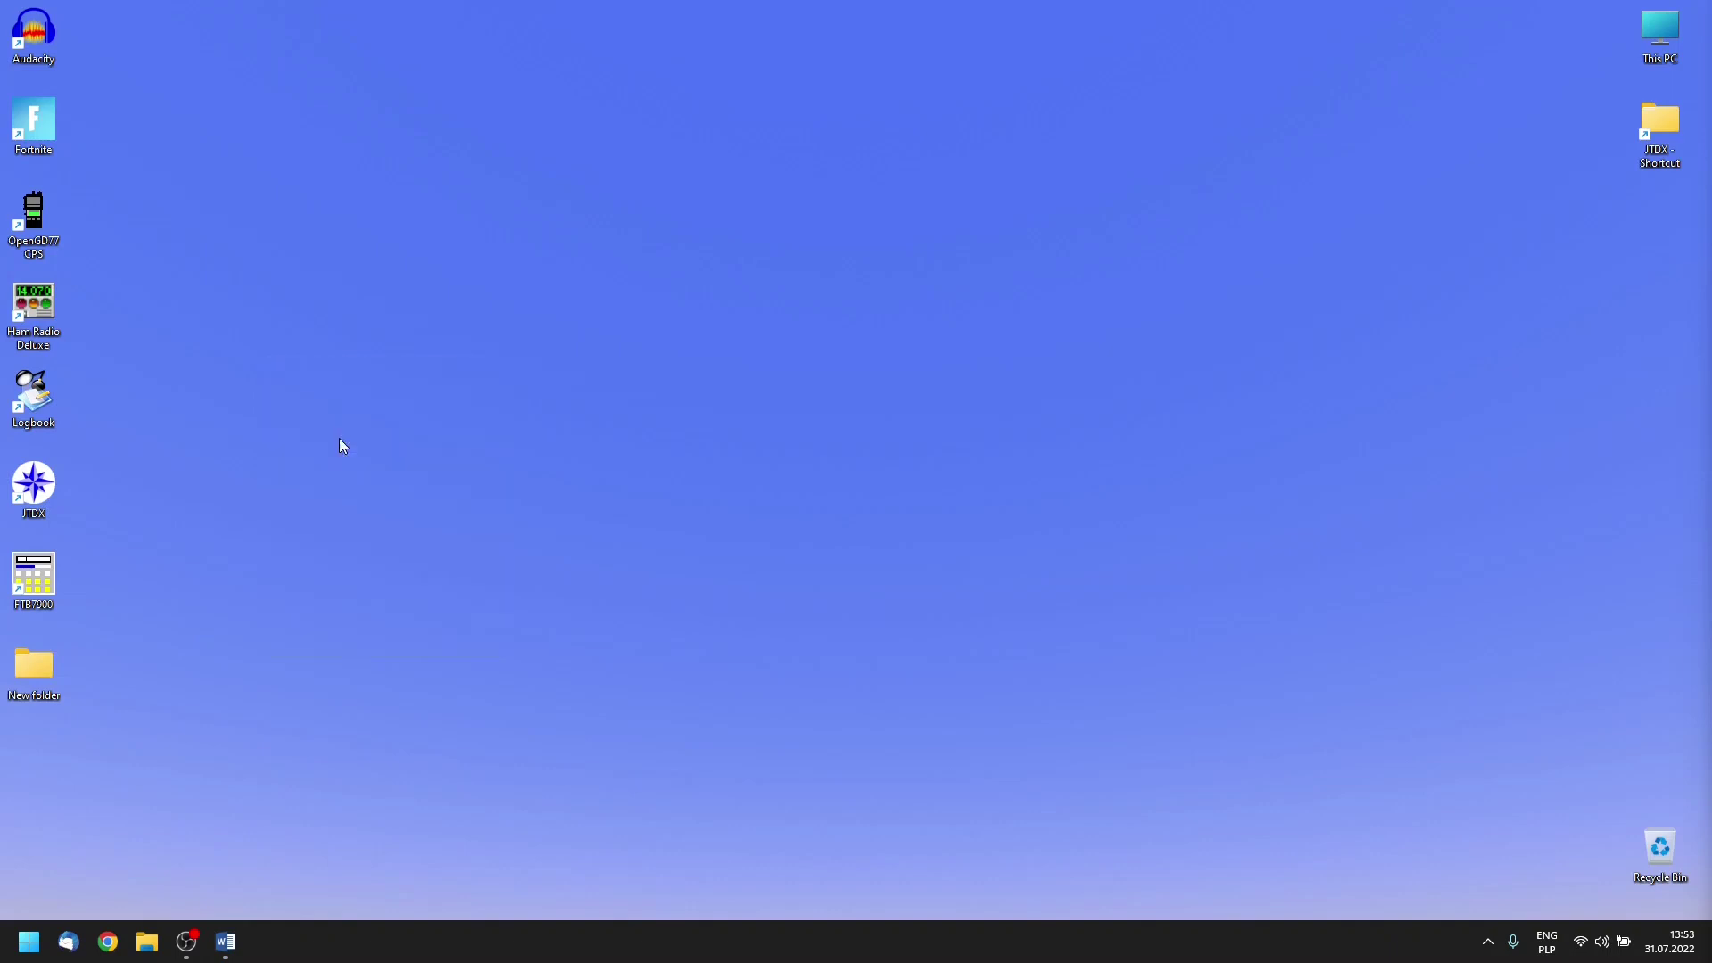
pyautogui.moveTo(344, 125); pyautogui.dragTo(341, 80)
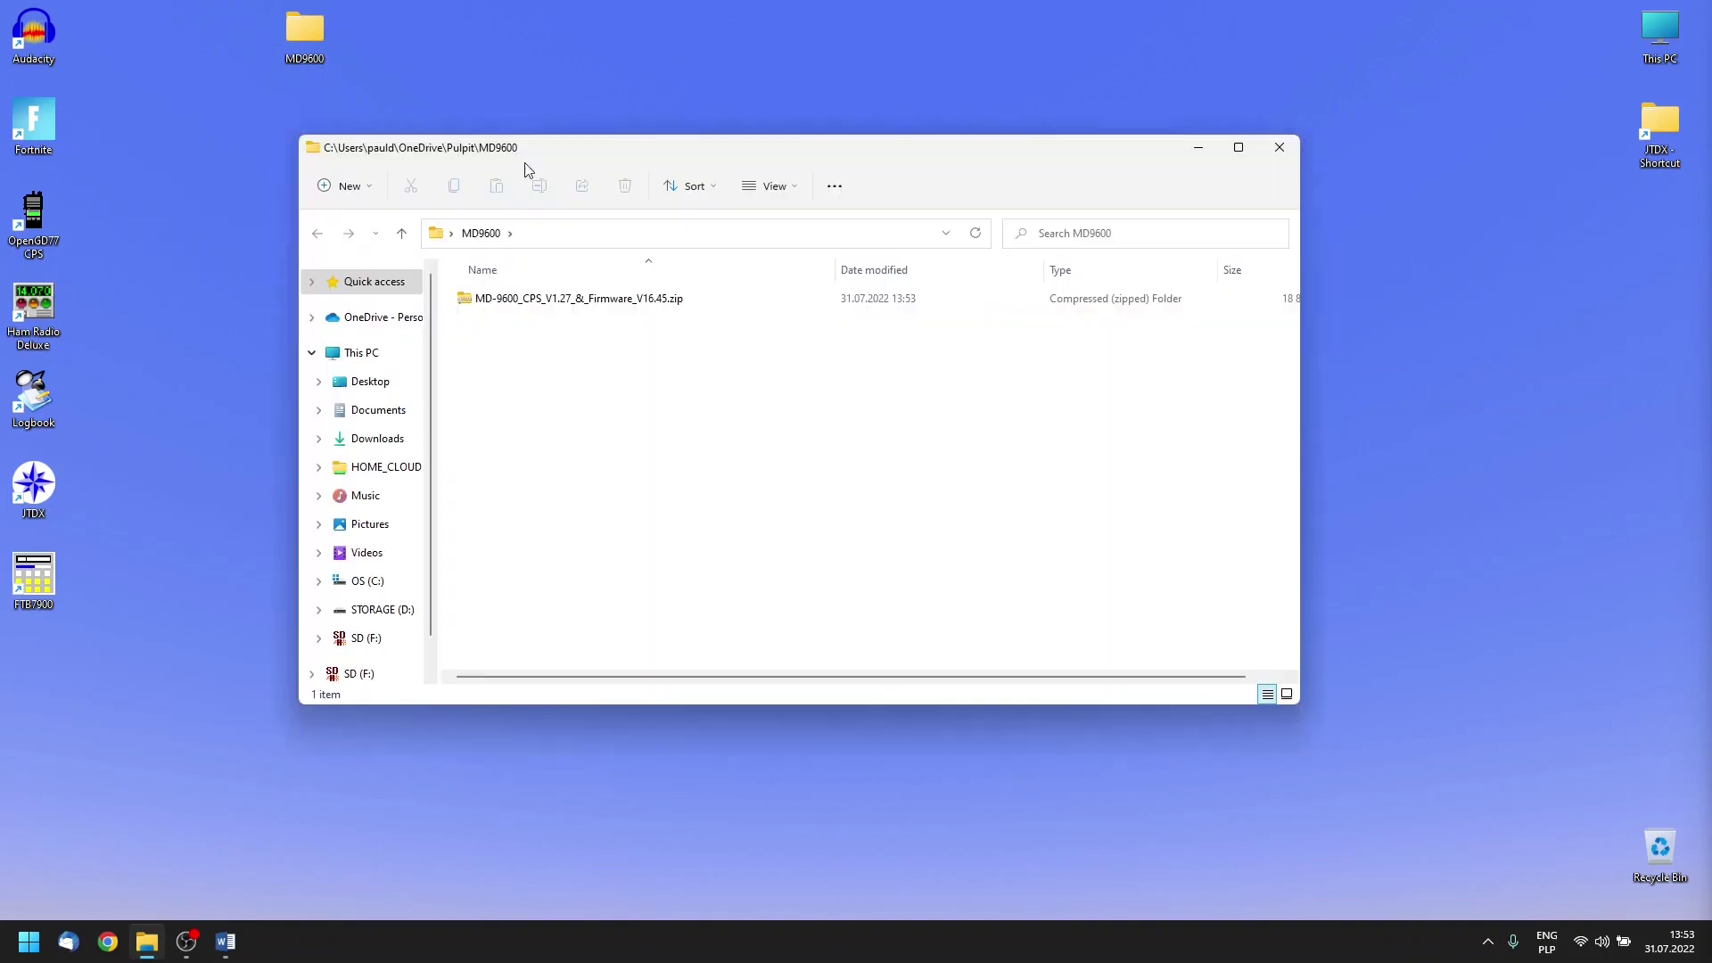
# Extract MD-9600_CPS_V1.27_&_Firmware_V16.45.zip inside the MD9600 folder and close the window showing the extracted files
pyautogui.rightClick(536, 306)
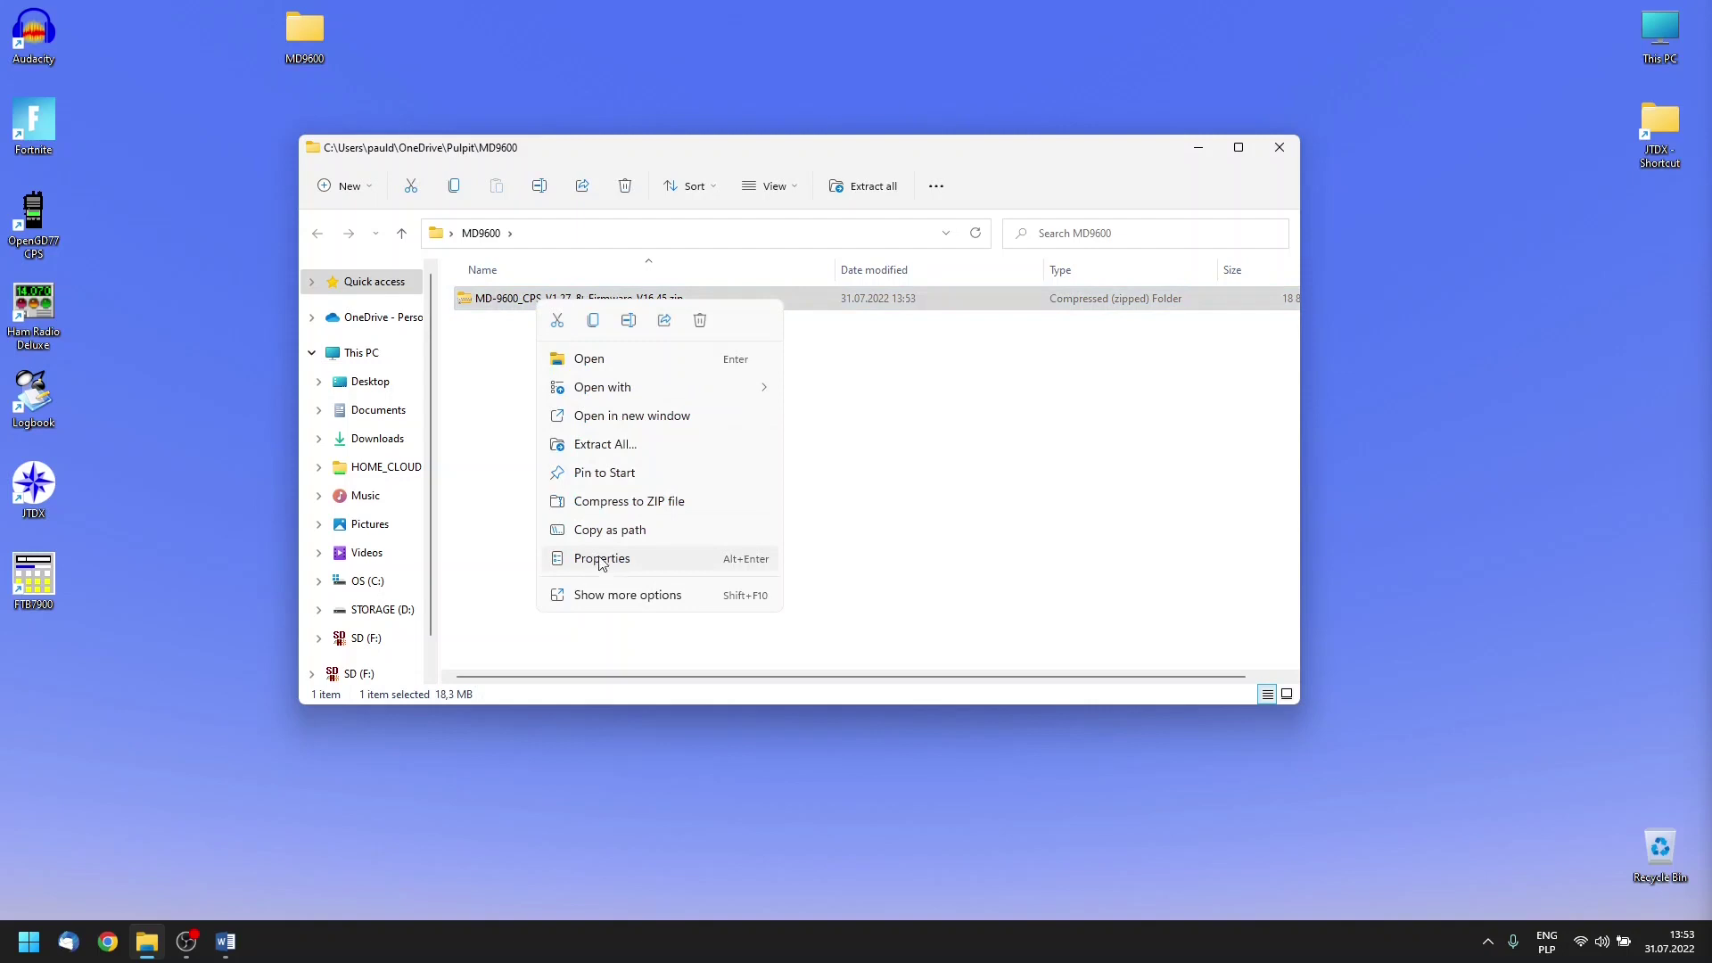
pyautogui.click(631, 444)
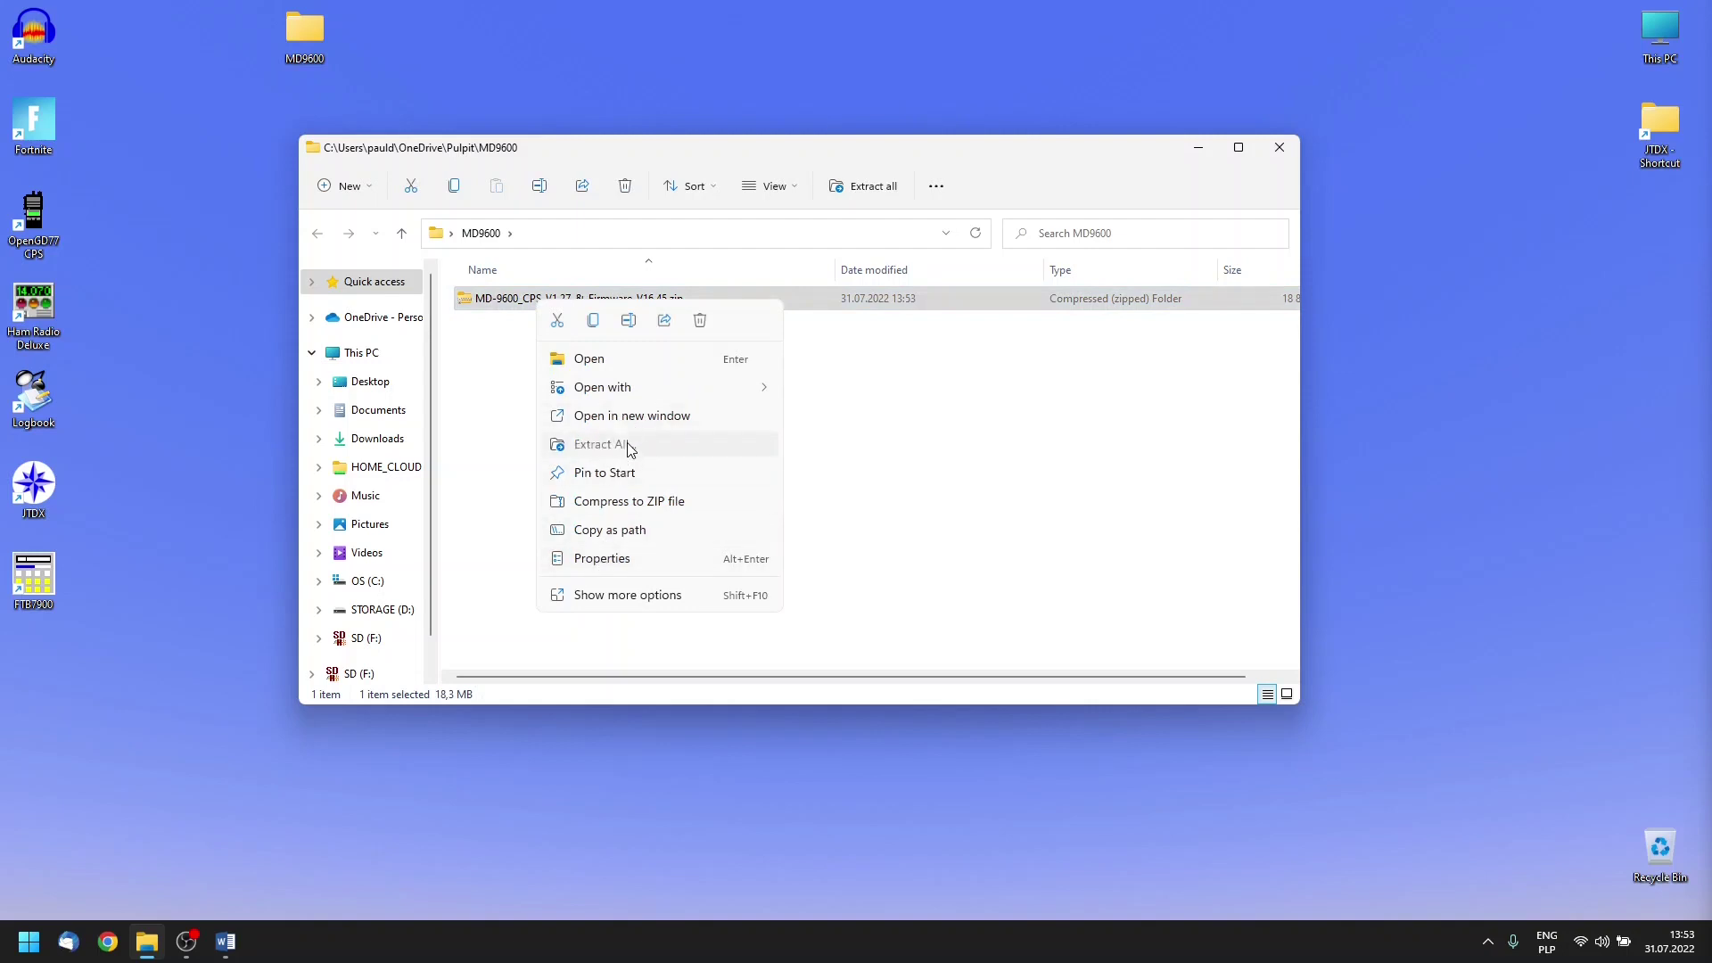
pyautogui.click(1035, 643)
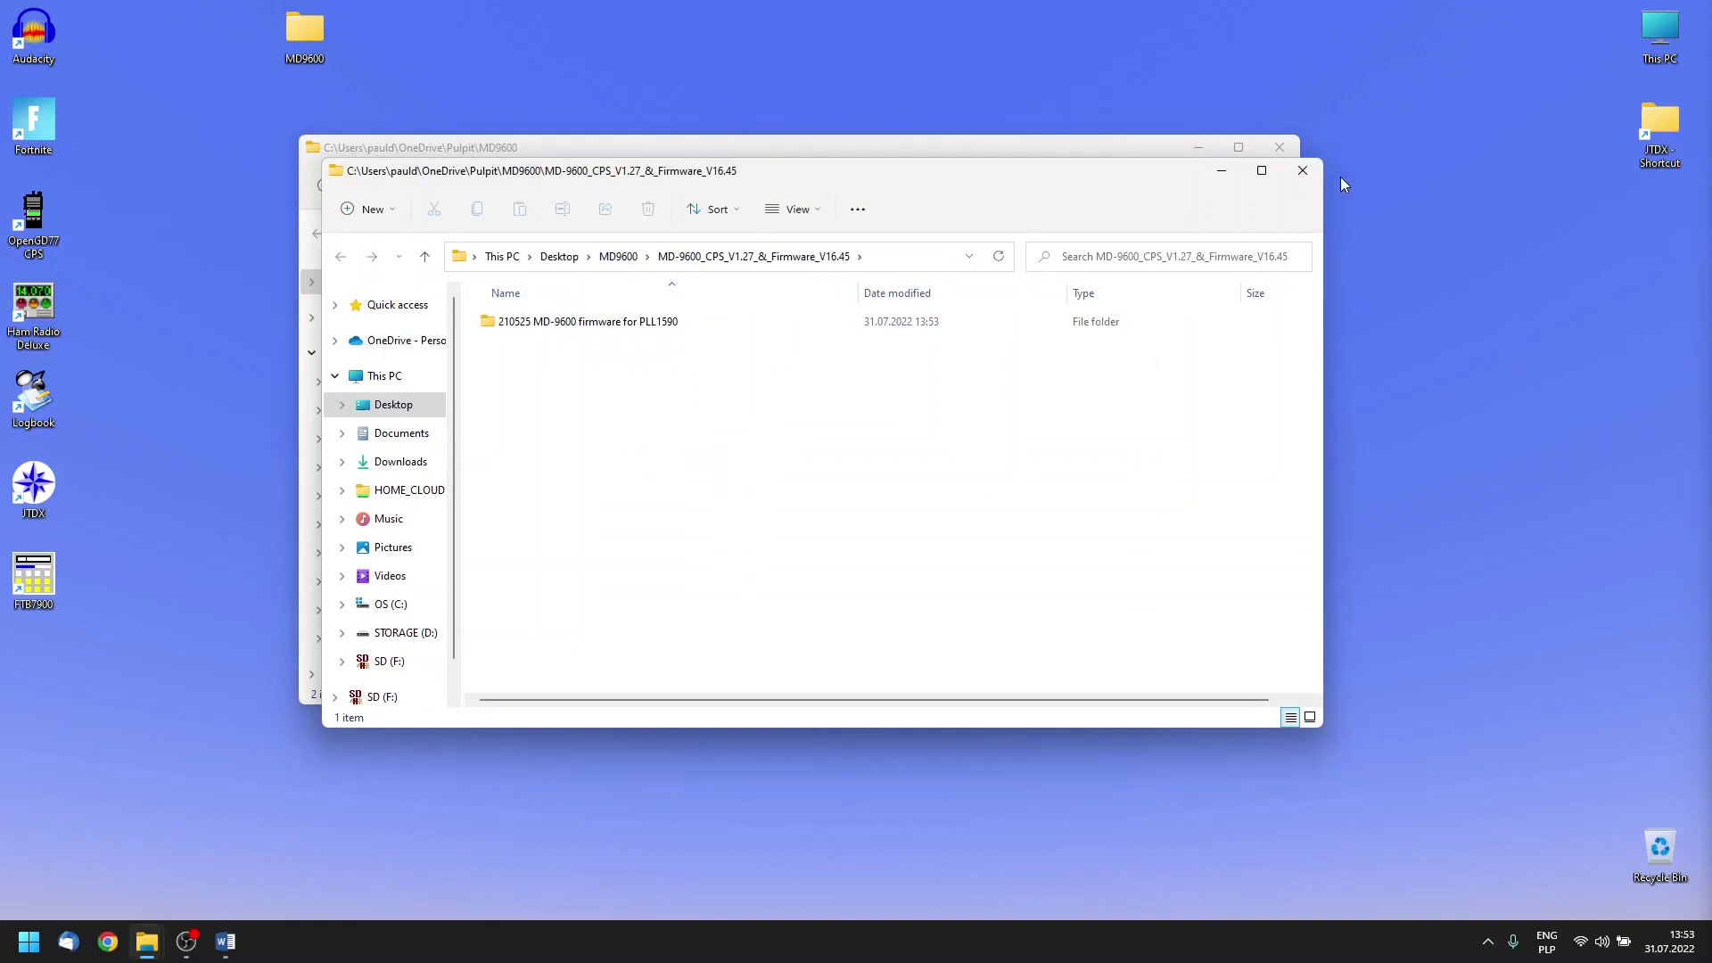
pyautogui.click(1303, 170)
# Permanently delete the MD-9600_CPS_V1.27_&_Firmware_V16.45.zip archive and browse into the extracted folder's firmware subfolder
pyautogui.rightClick(544, 303)
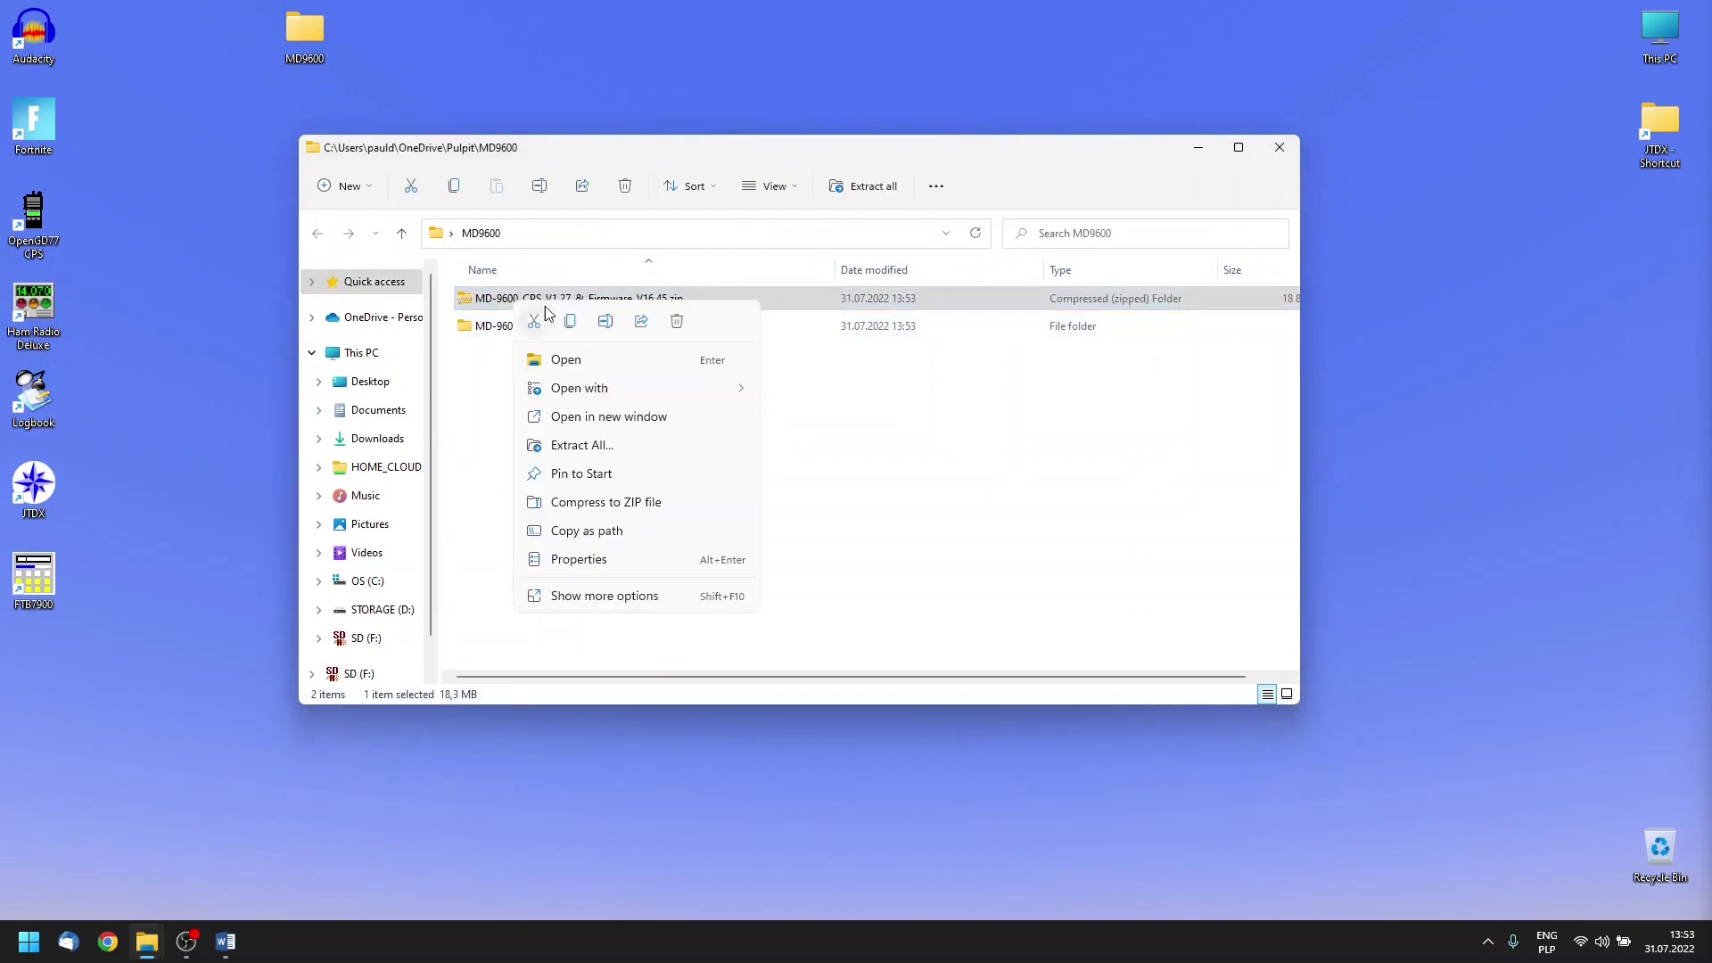
pyautogui.click(677, 321)
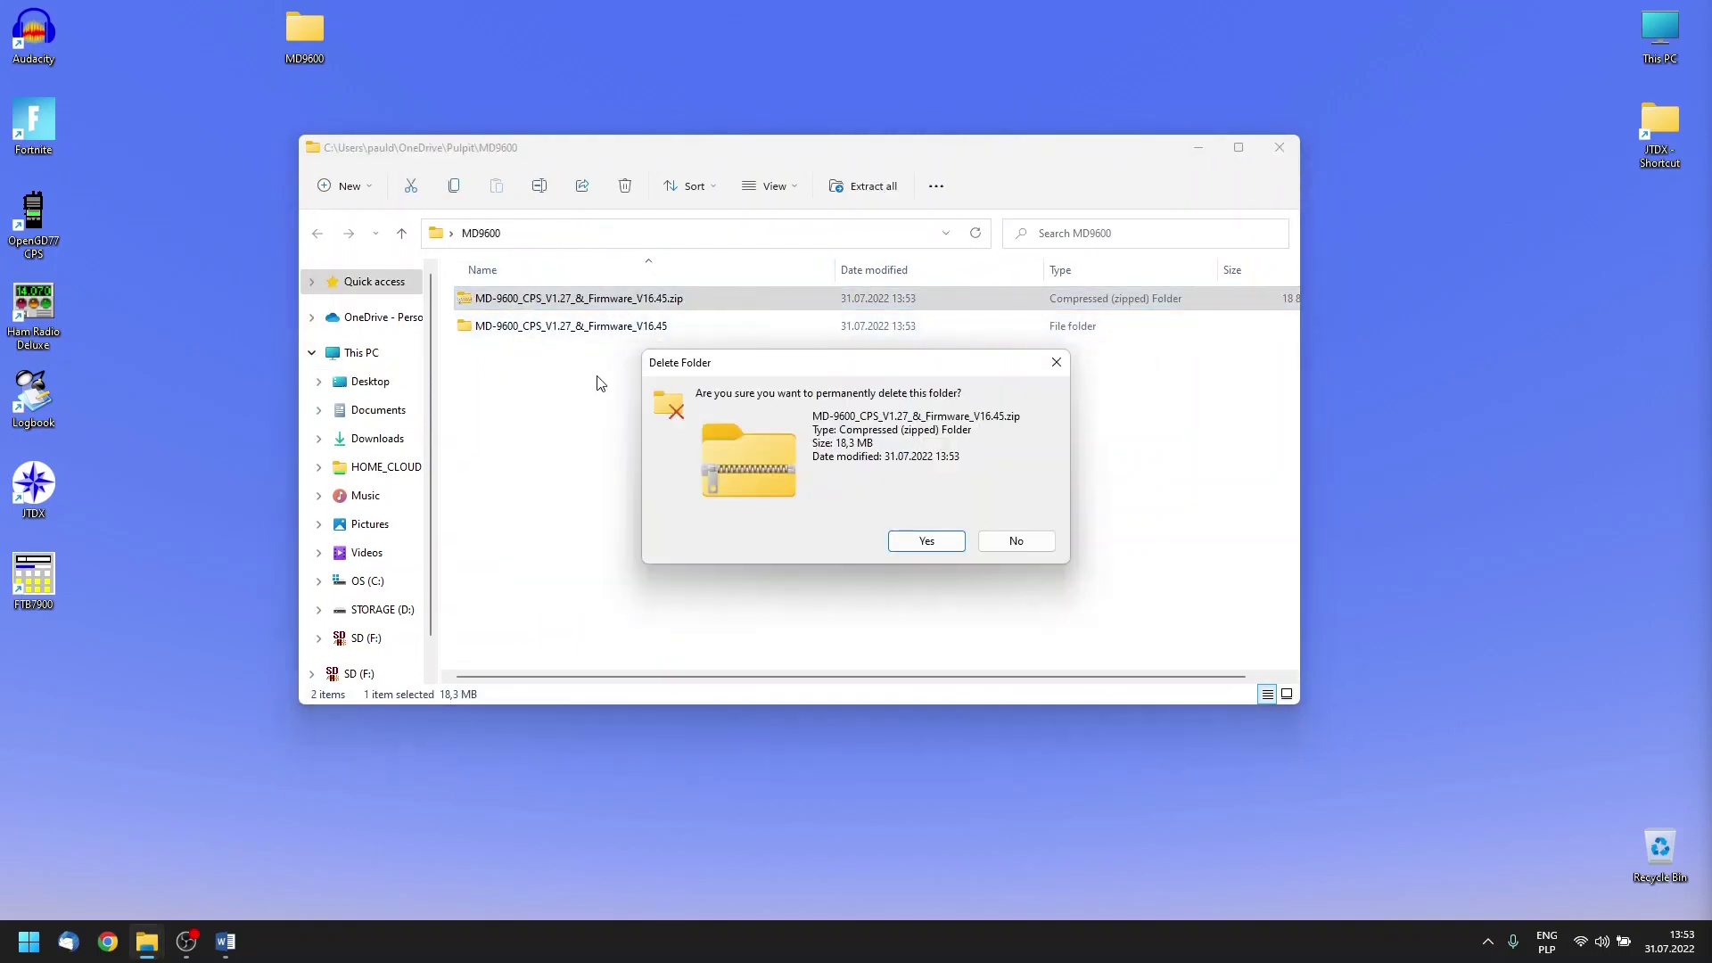
pyautogui.click(921, 539)
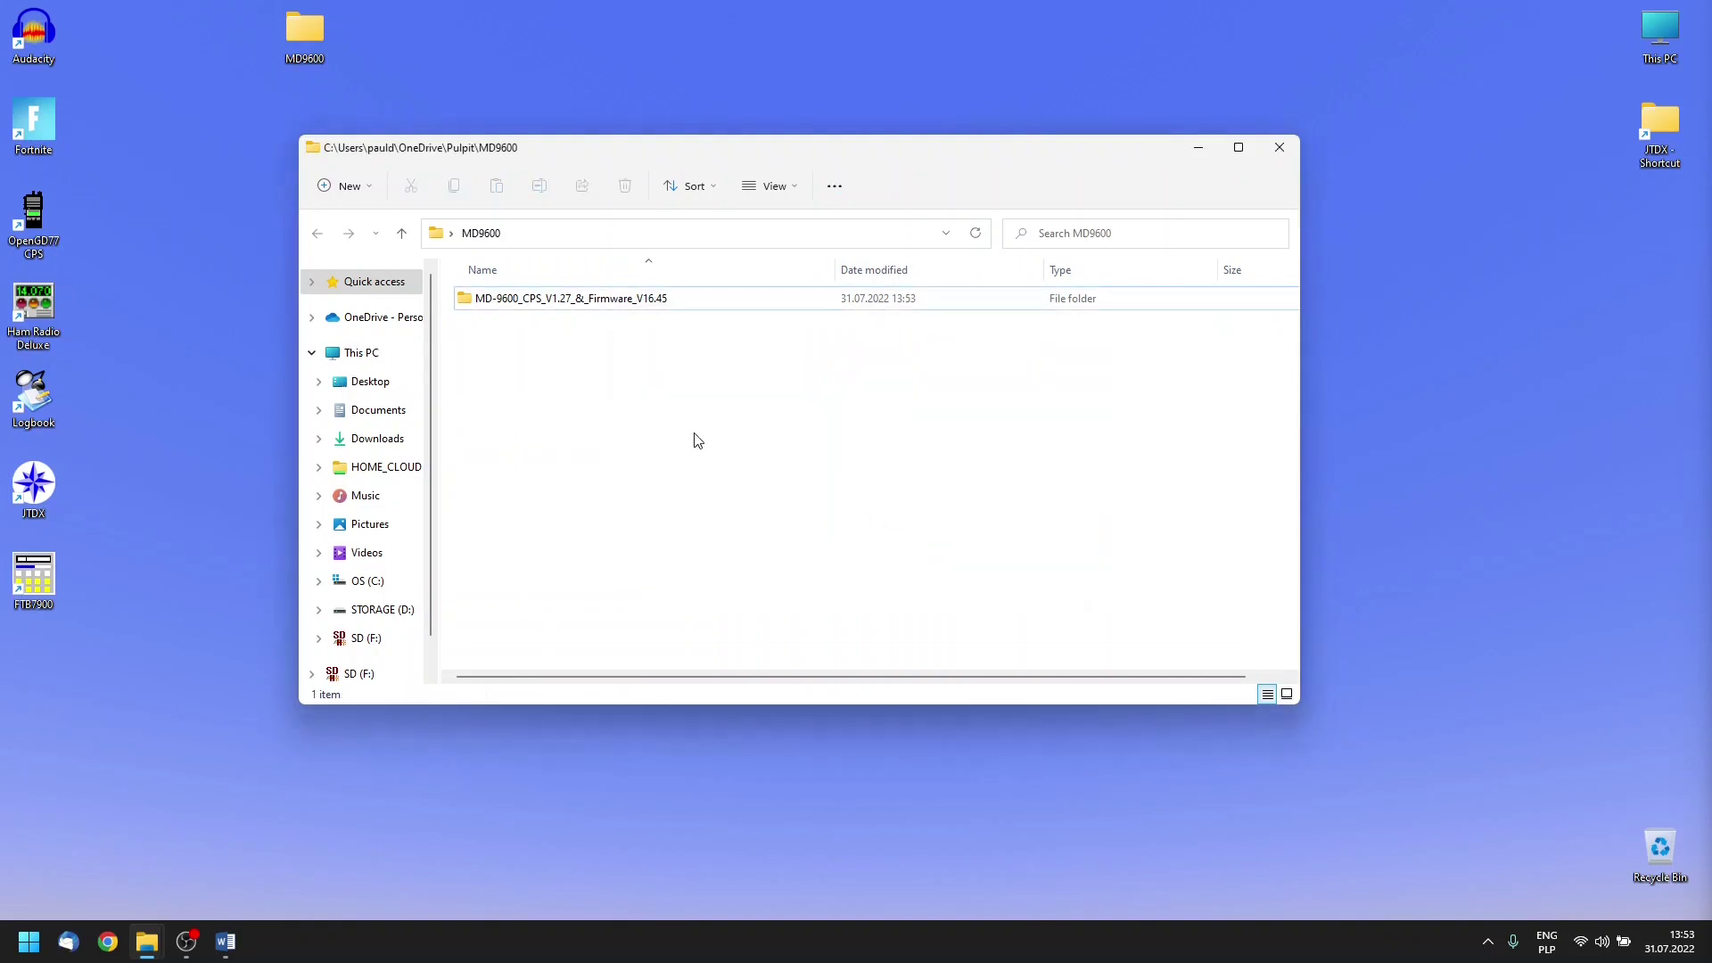
pyautogui.doubleClick(572, 307)
pyautogui.doubleClick(562, 306)
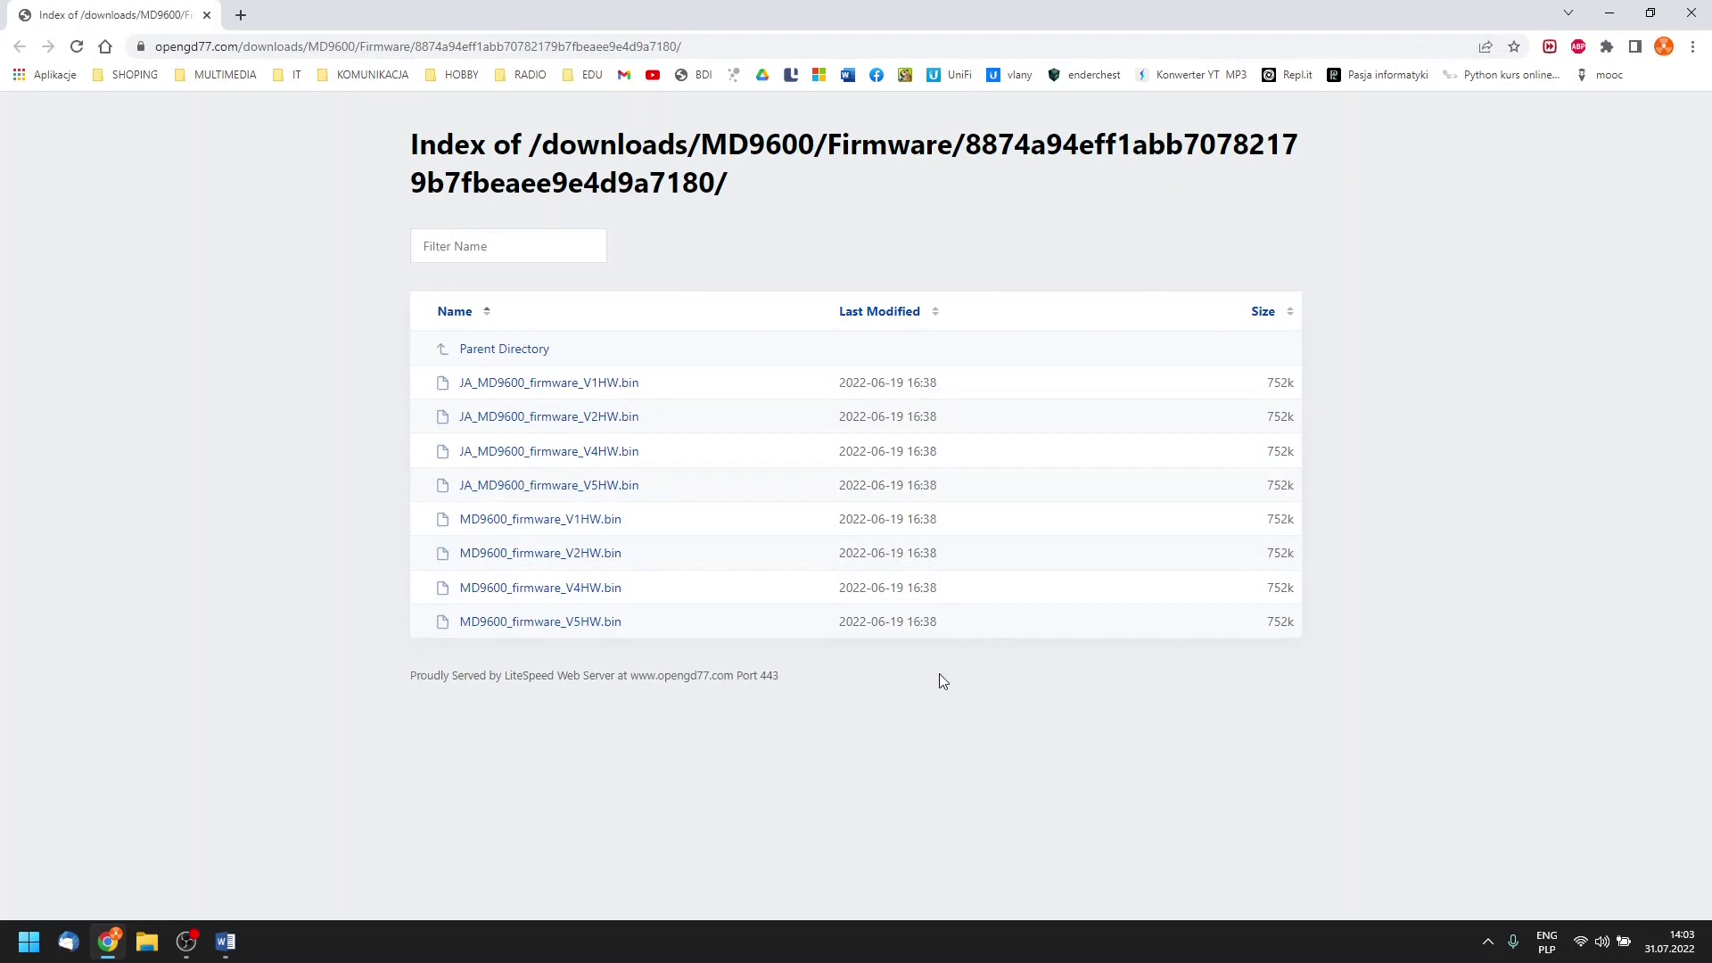
# Start downloading MD9600_firmware_V1HW.bin and create a folder named OpenGD77 firmware inside the MD9600 folder for it
pyautogui.click(613, 520)
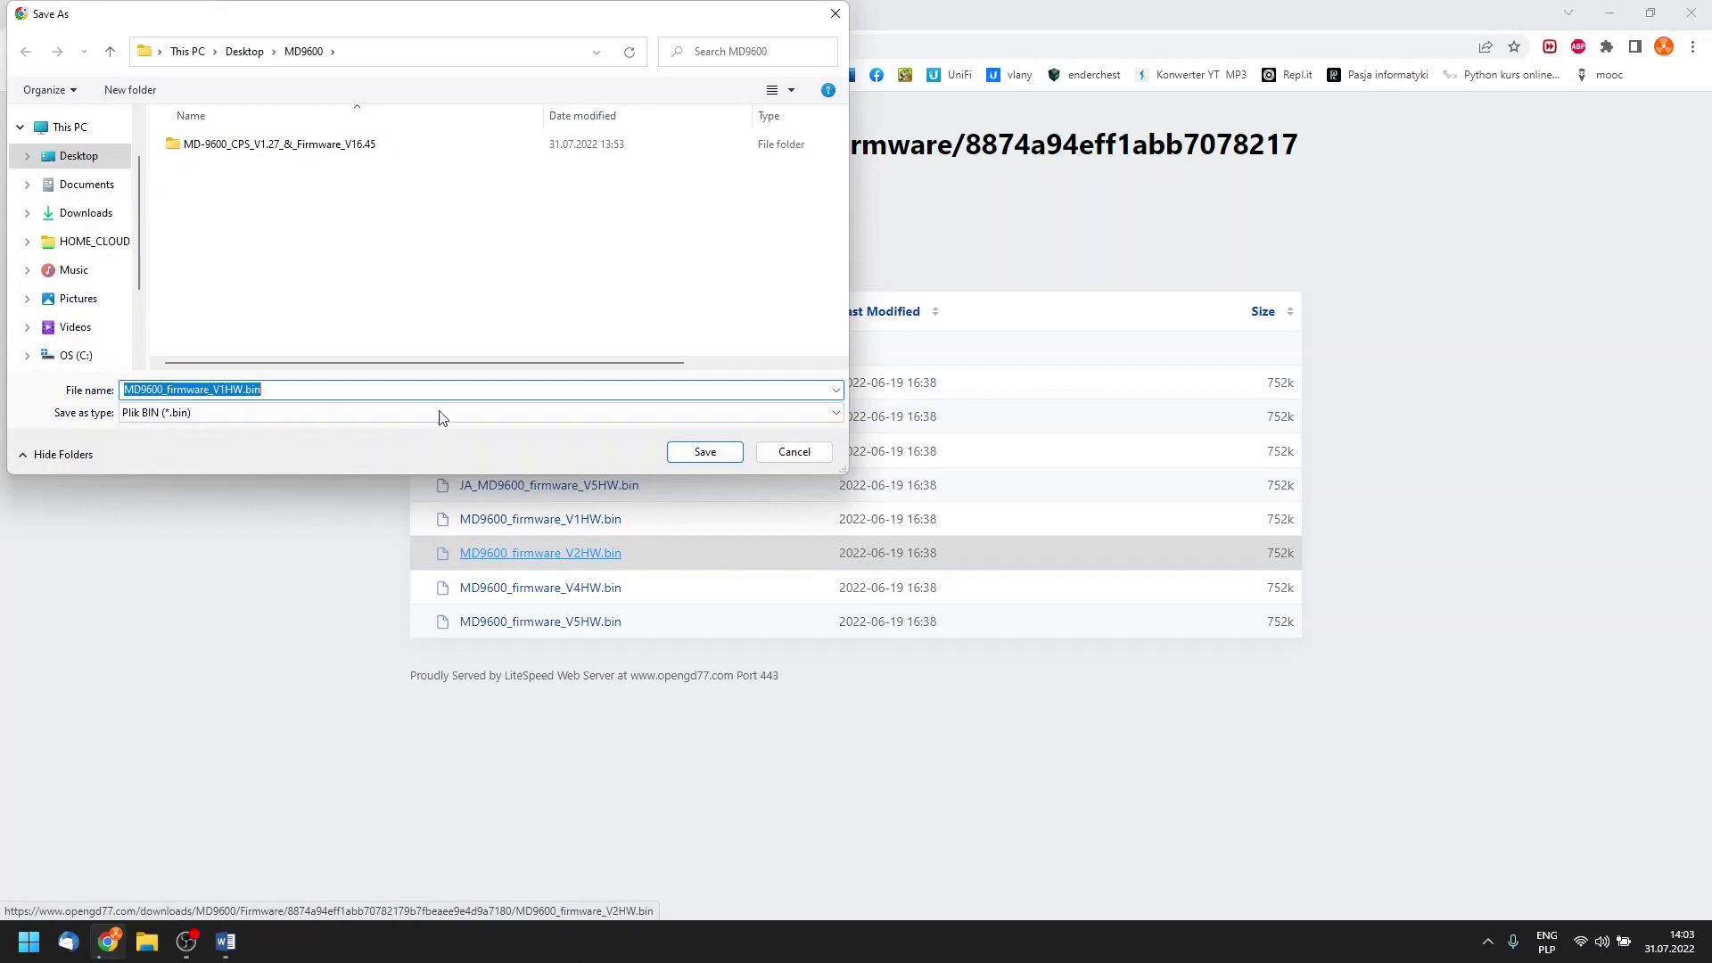
pyautogui.click(132, 90)
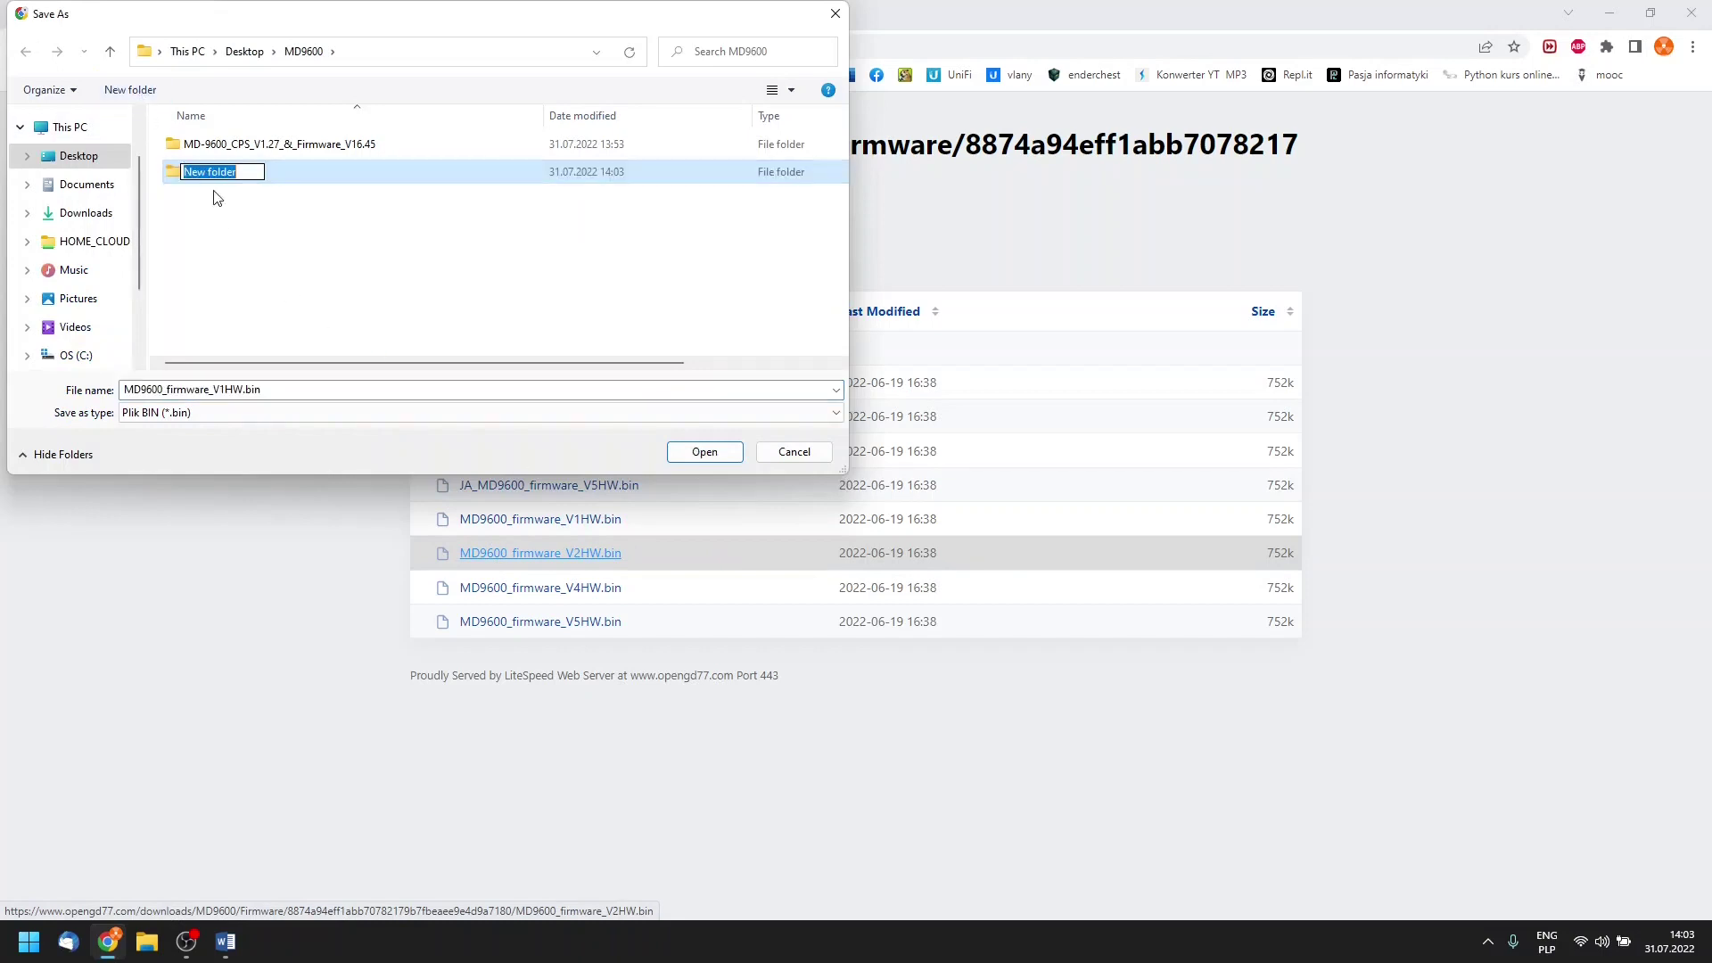
pyautogui.write('Open')
pyautogui.write('GD&&')
pyautogui.press('BackSpace')
pyautogui.press('BackSpace')
pyautogui.write('77-firmware')
pyautogui.click(284, 319)
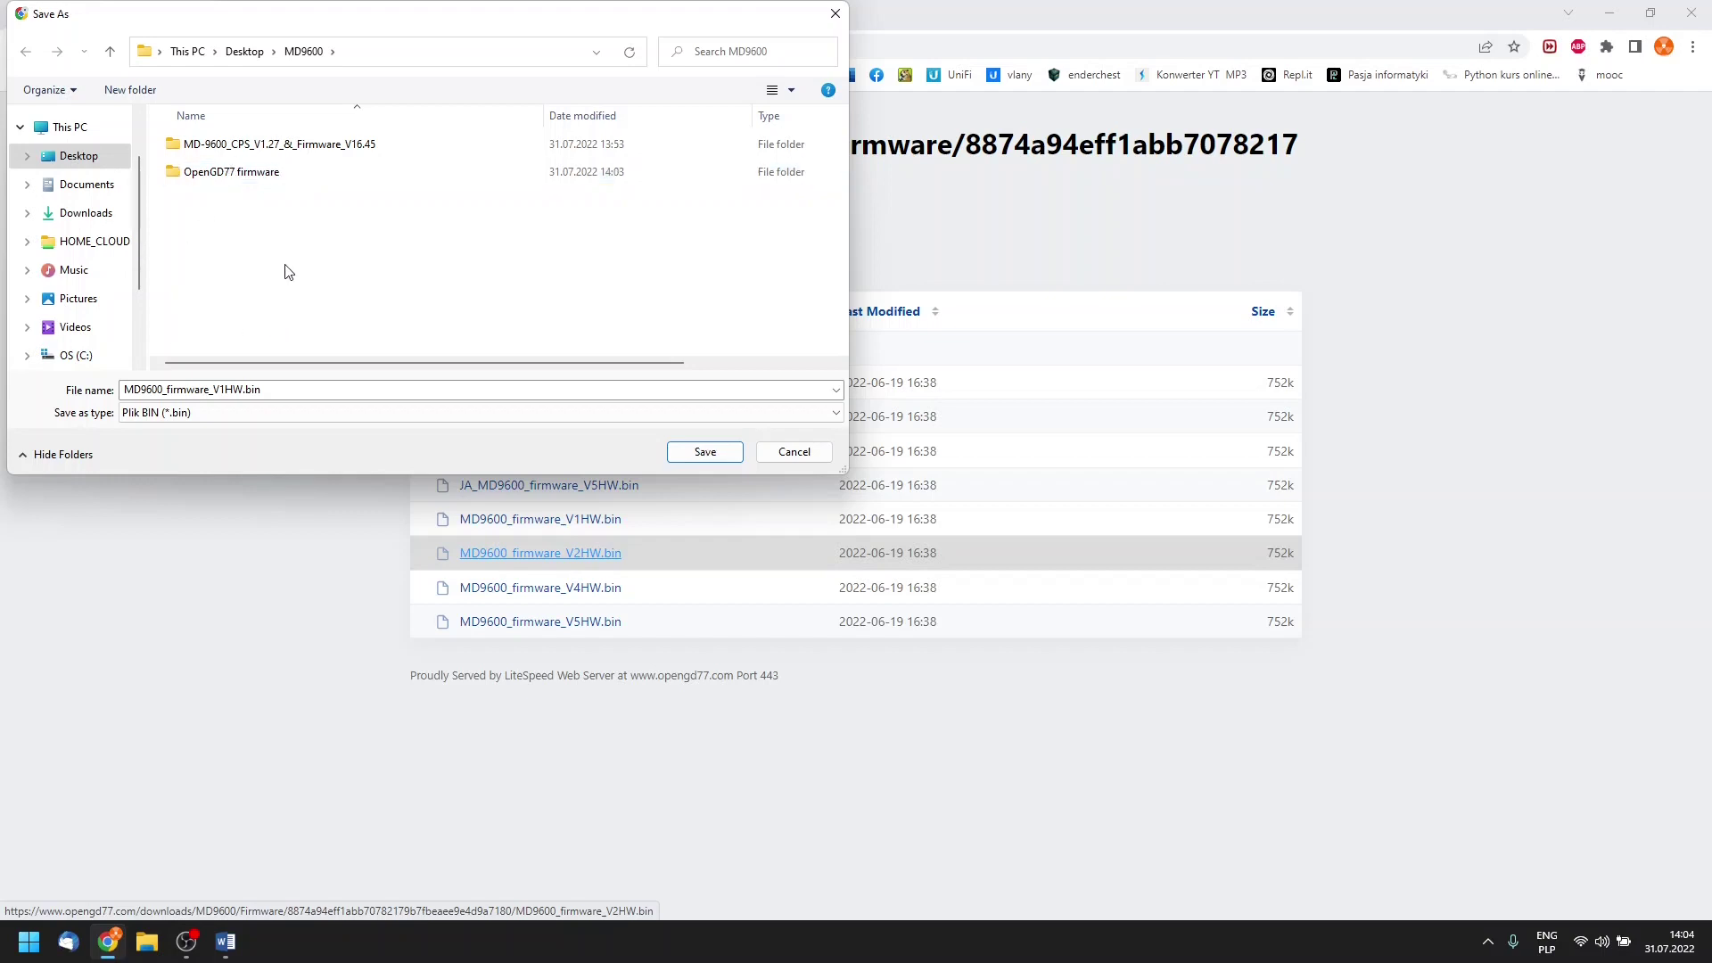
# Save MD9600_firmware_V1HW.bin and MD9600_firmware_V2HW.bin into the OpenGD77 firmware folder
pyautogui.doubleClick(257, 174)
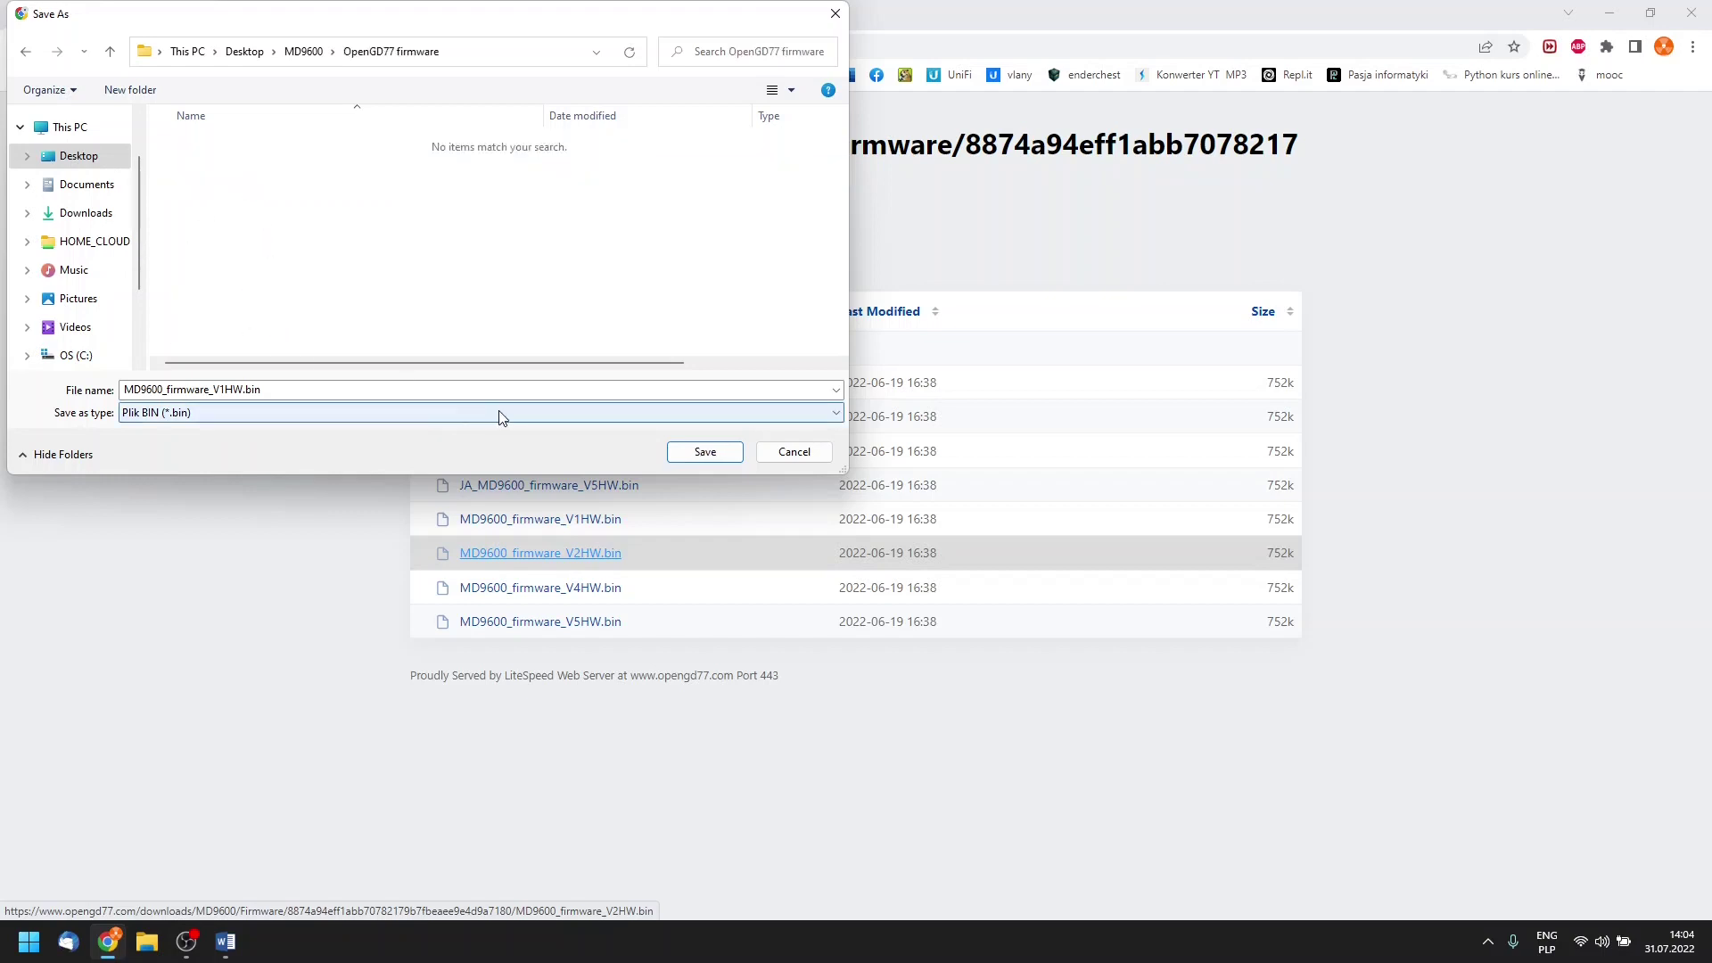
pyautogui.click(698, 455)
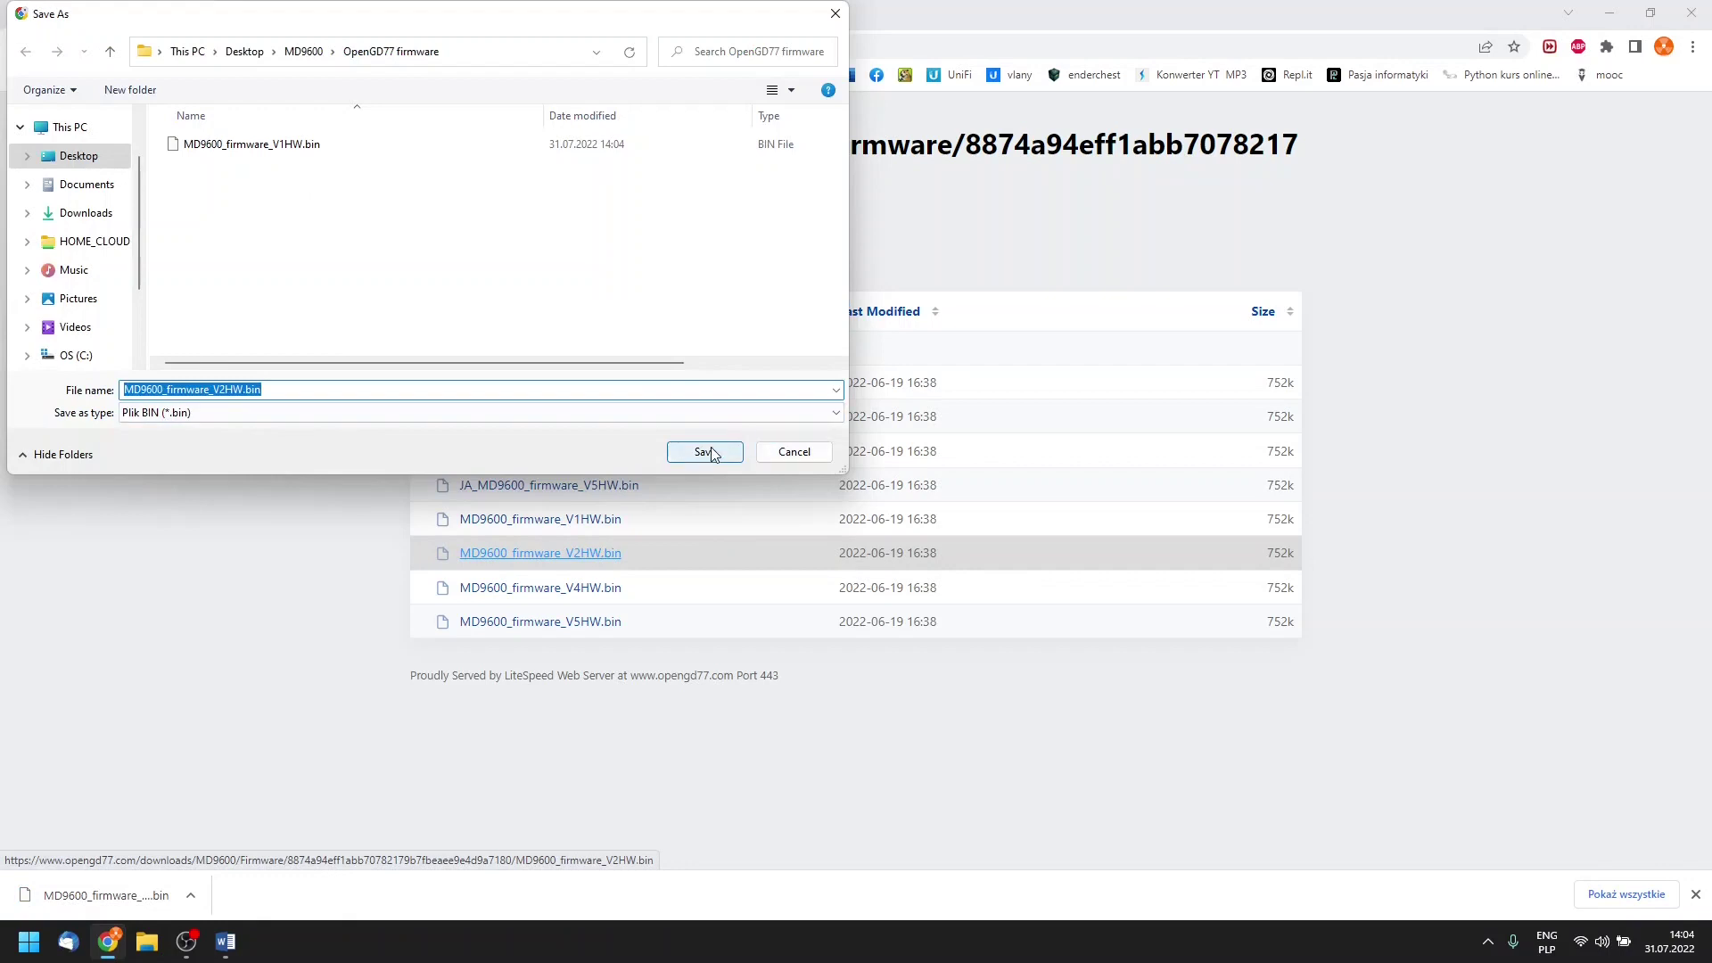
pyautogui.click(709, 451)
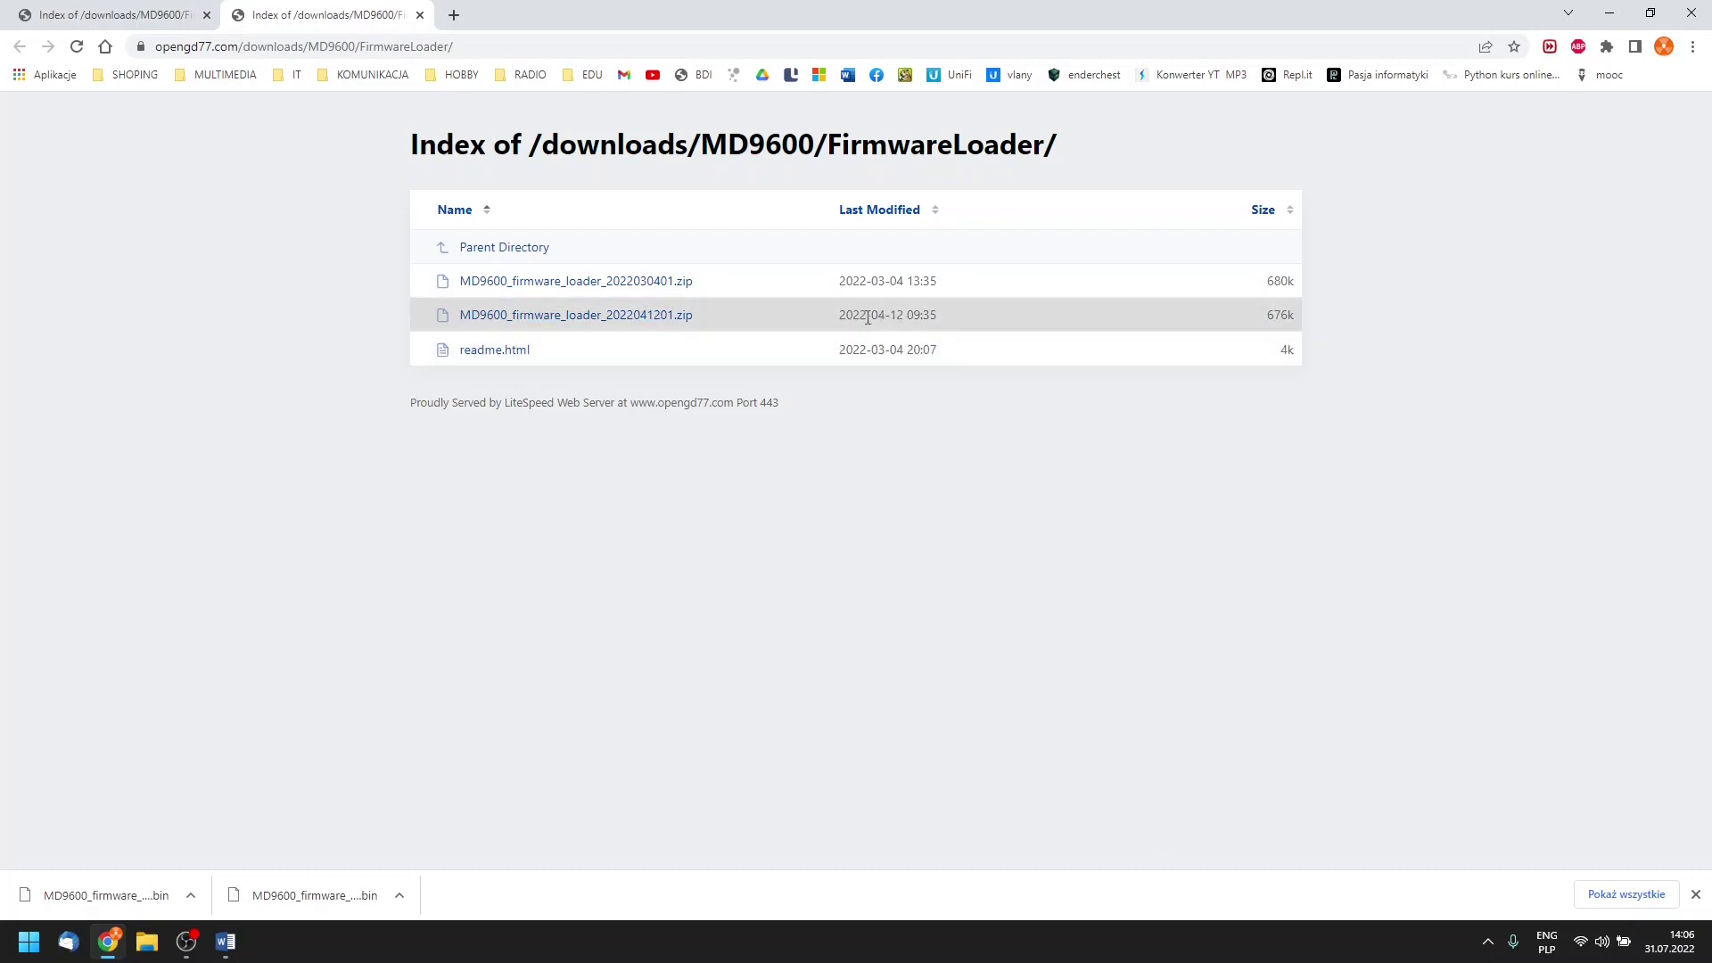
# Download MD9600_firmware_loader_2022041201.zip into the desktop's MD9600 folder and close the browser
pyautogui.click(636, 319)
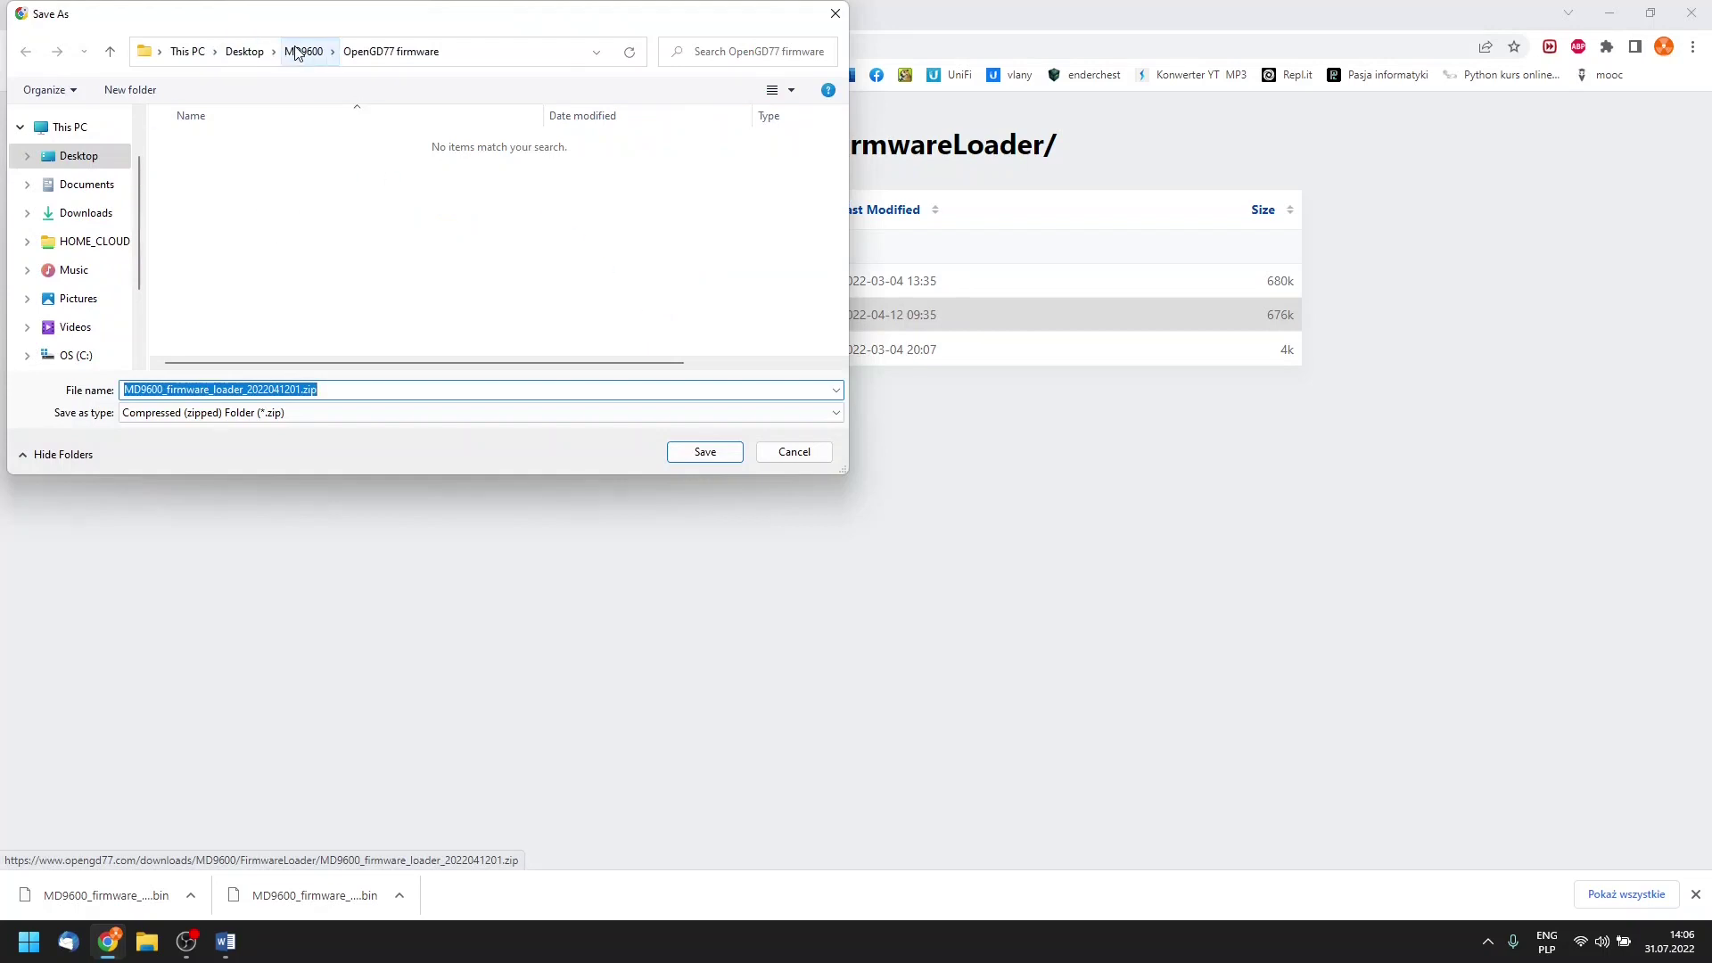
pyautogui.click(69, 157)
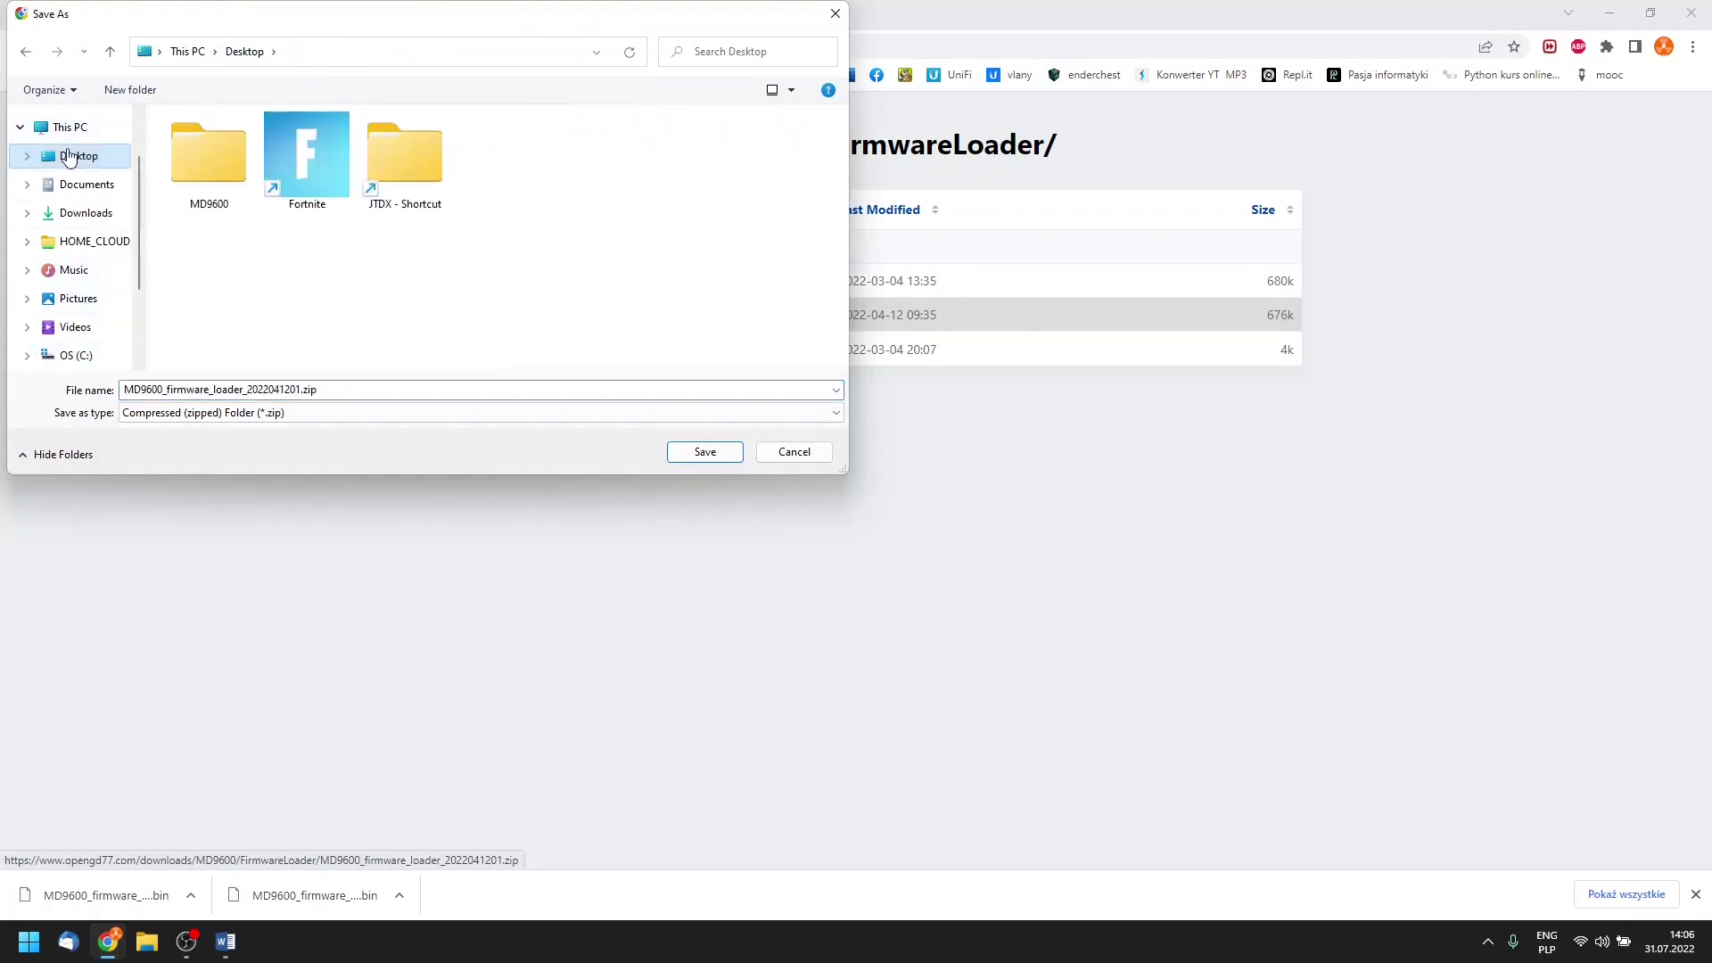
pyautogui.doubleClick(207, 168)
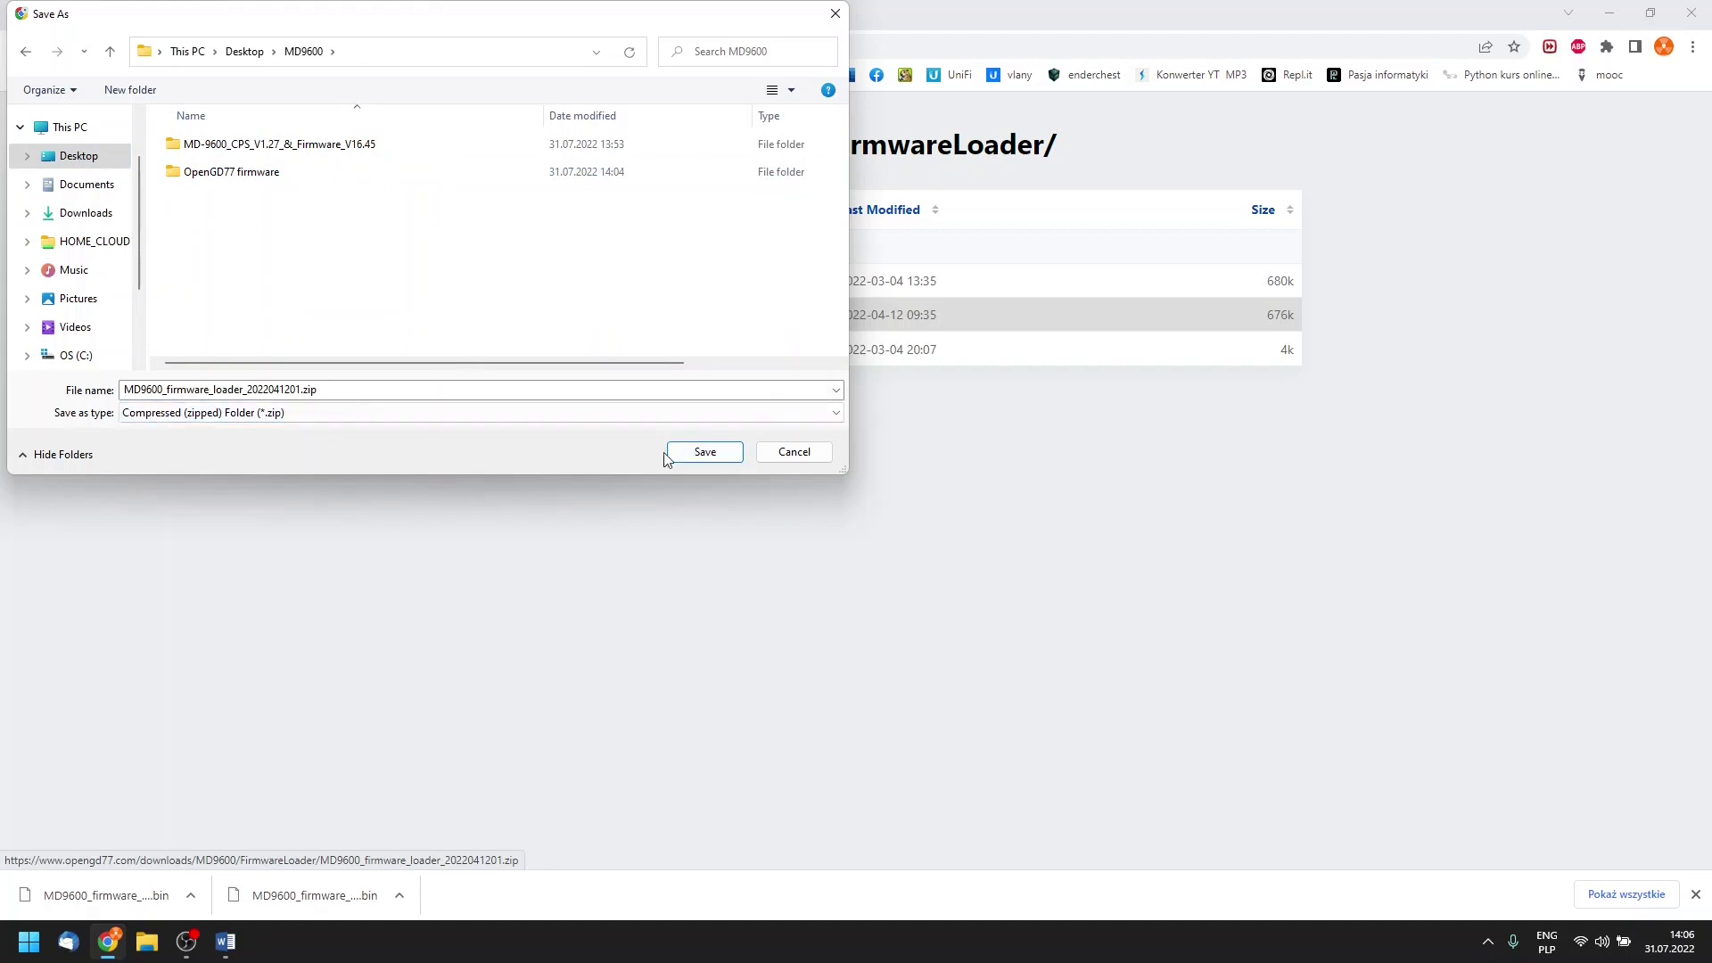
pyautogui.click(704, 452)
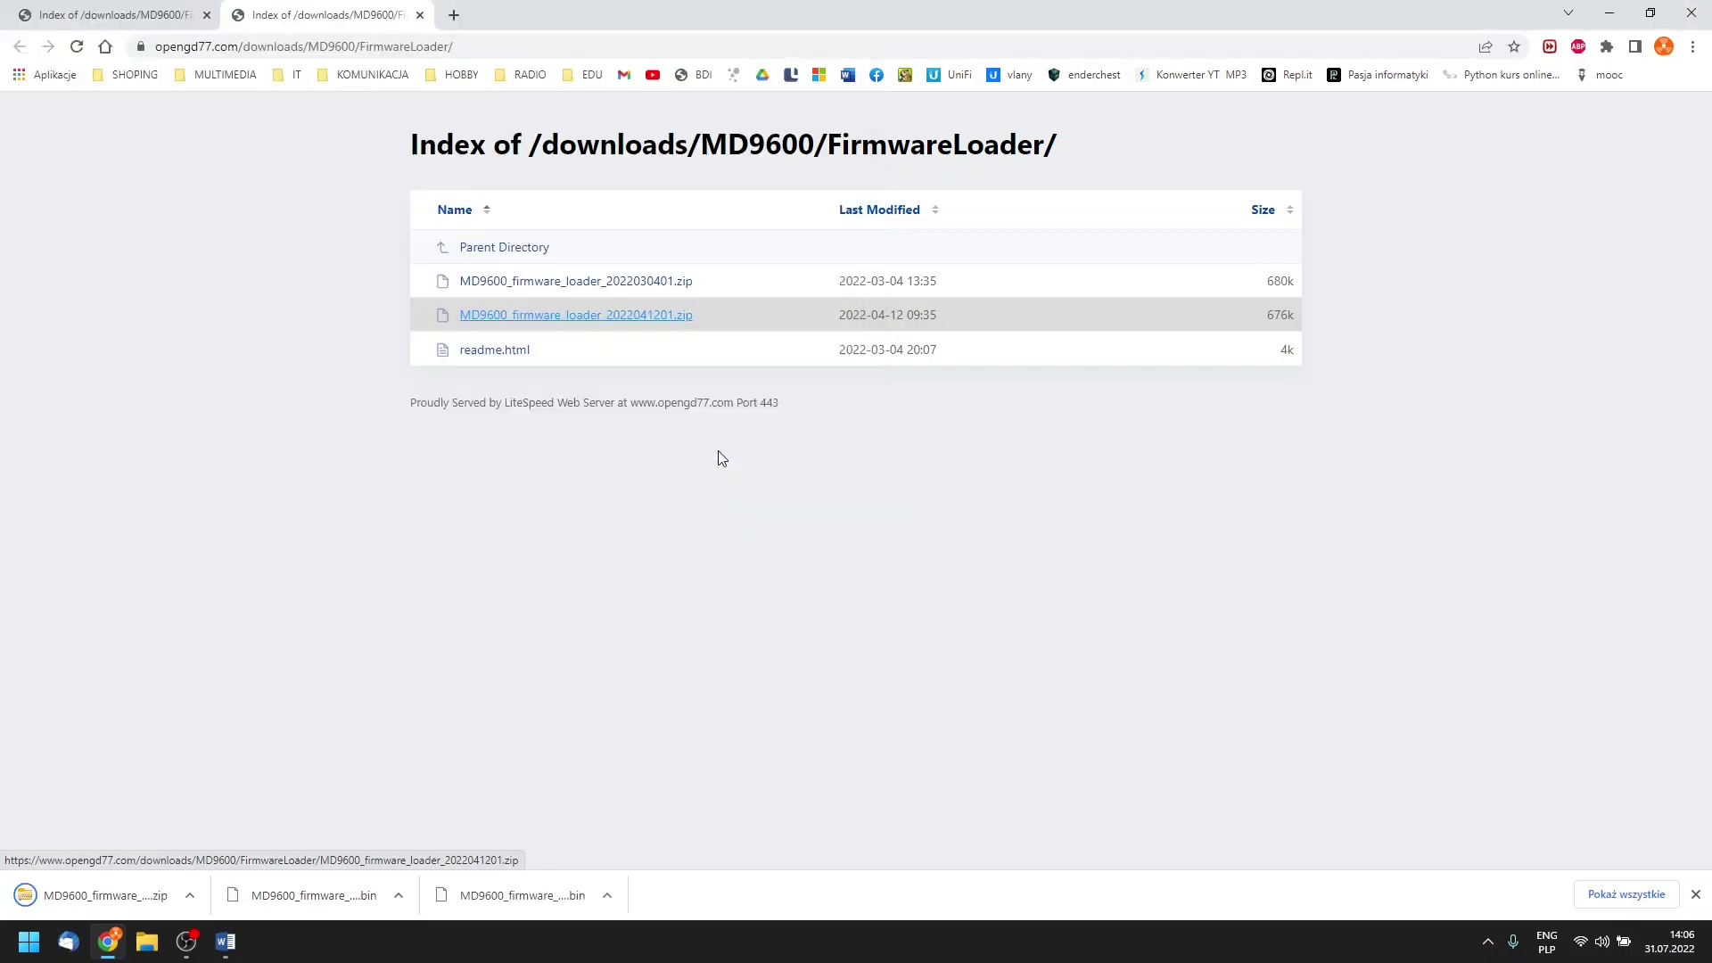
pyautogui.click(1691, 14)
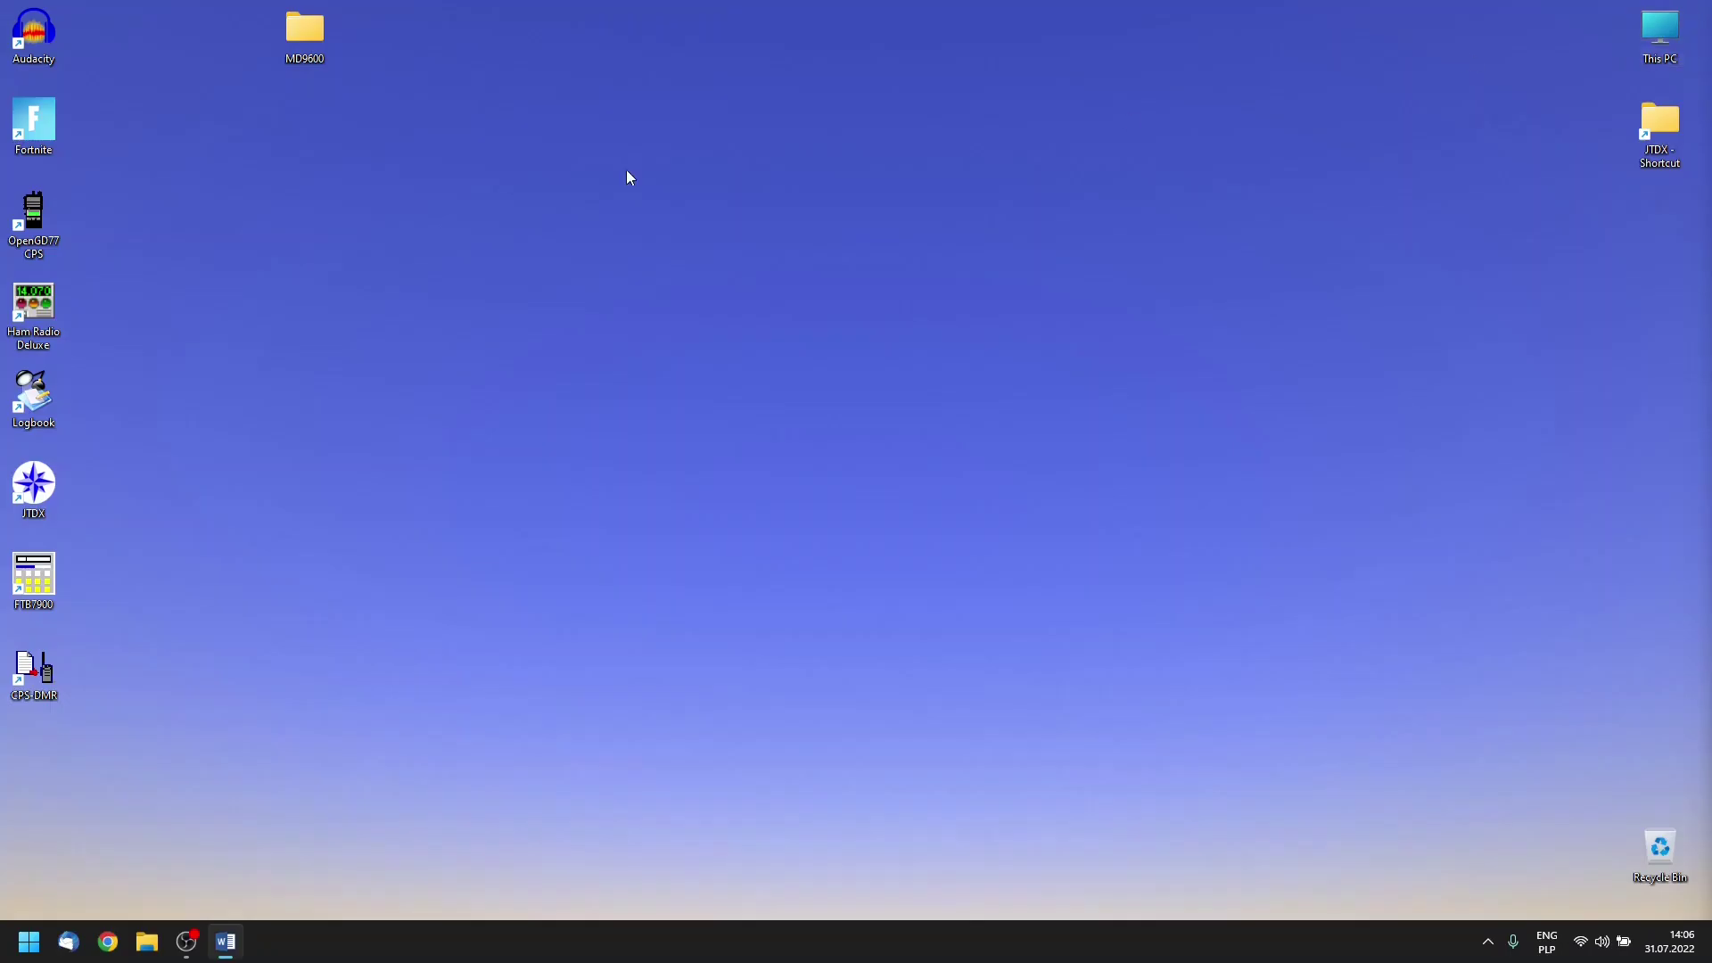
# Extract MD9600_firmware_loader_2022041201.zip inside the MD9600 folder and close the window showing the extracted files
pyautogui.doubleClick(319, 35)
pyautogui.click(528, 357)
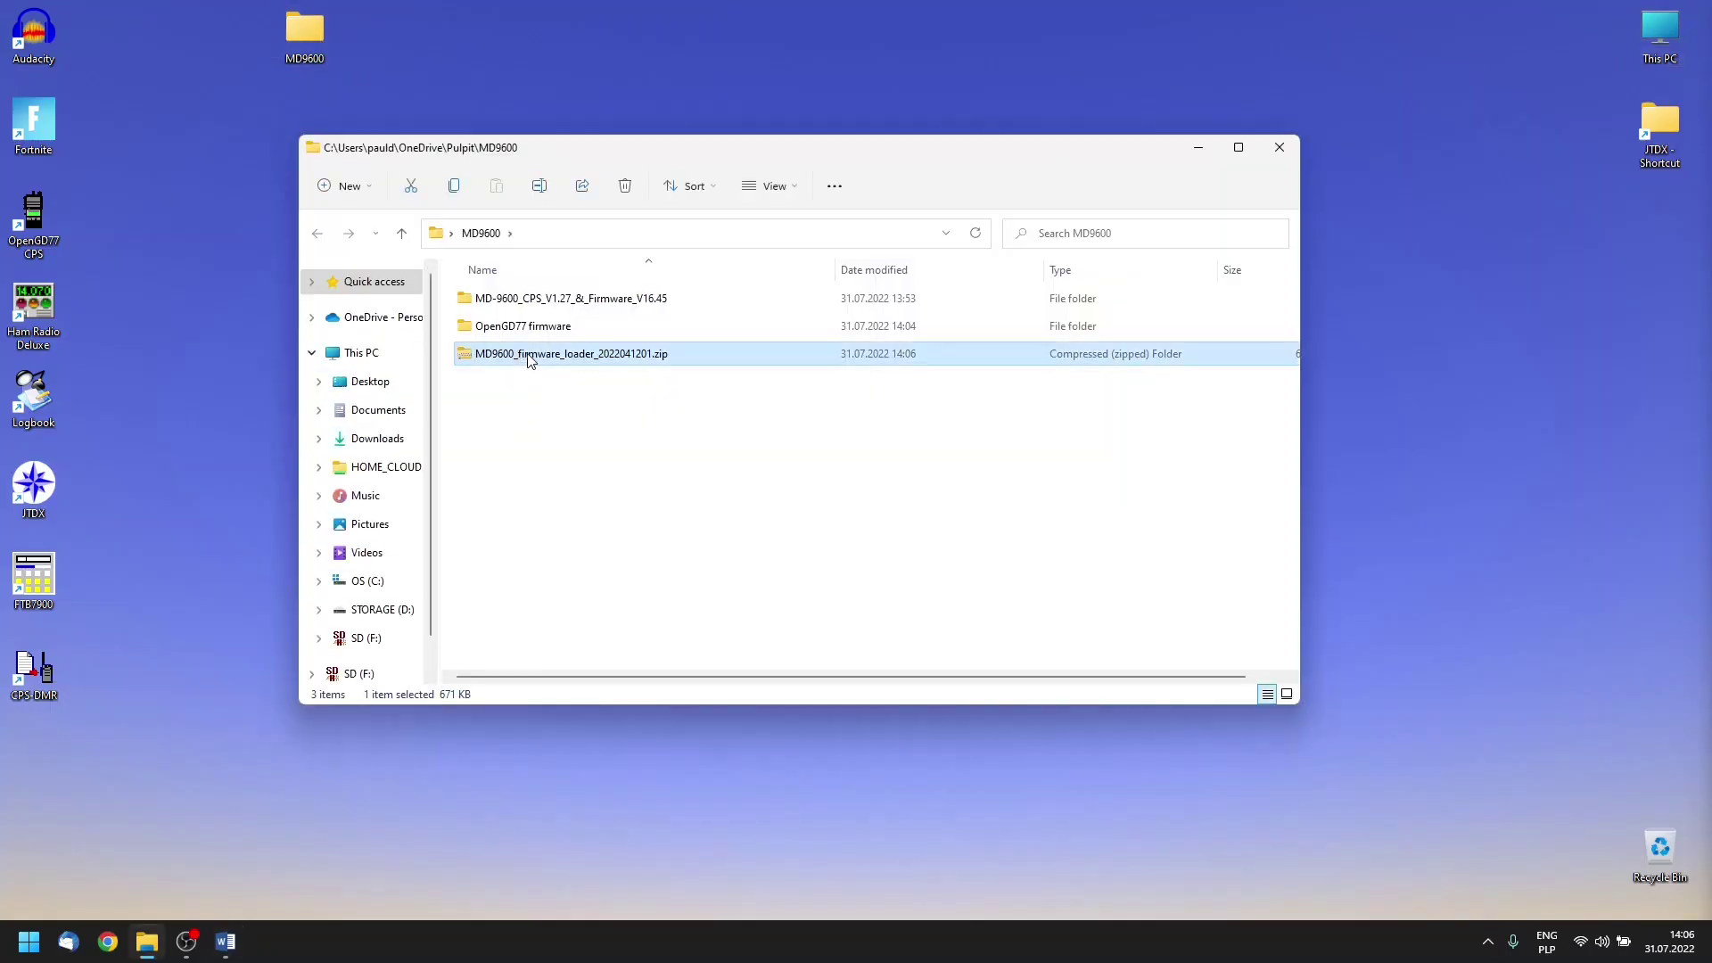
pyautogui.rightClick(528, 357)
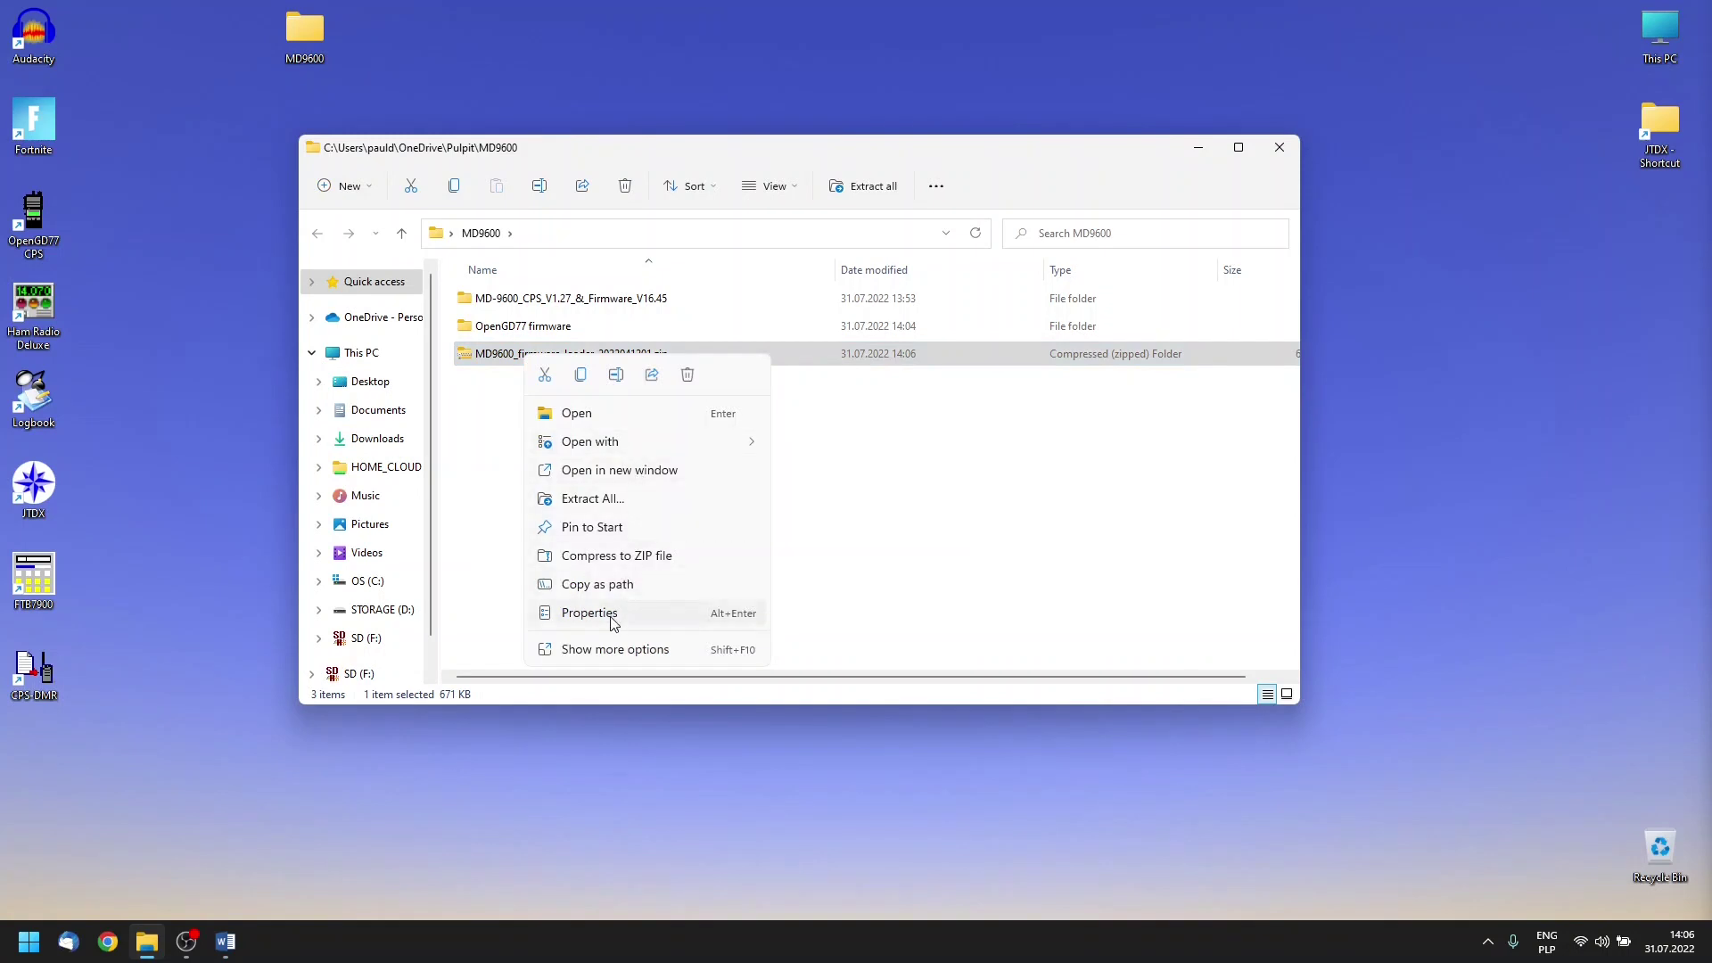
pyautogui.click(623, 498)
pyautogui.click(1034, 642)
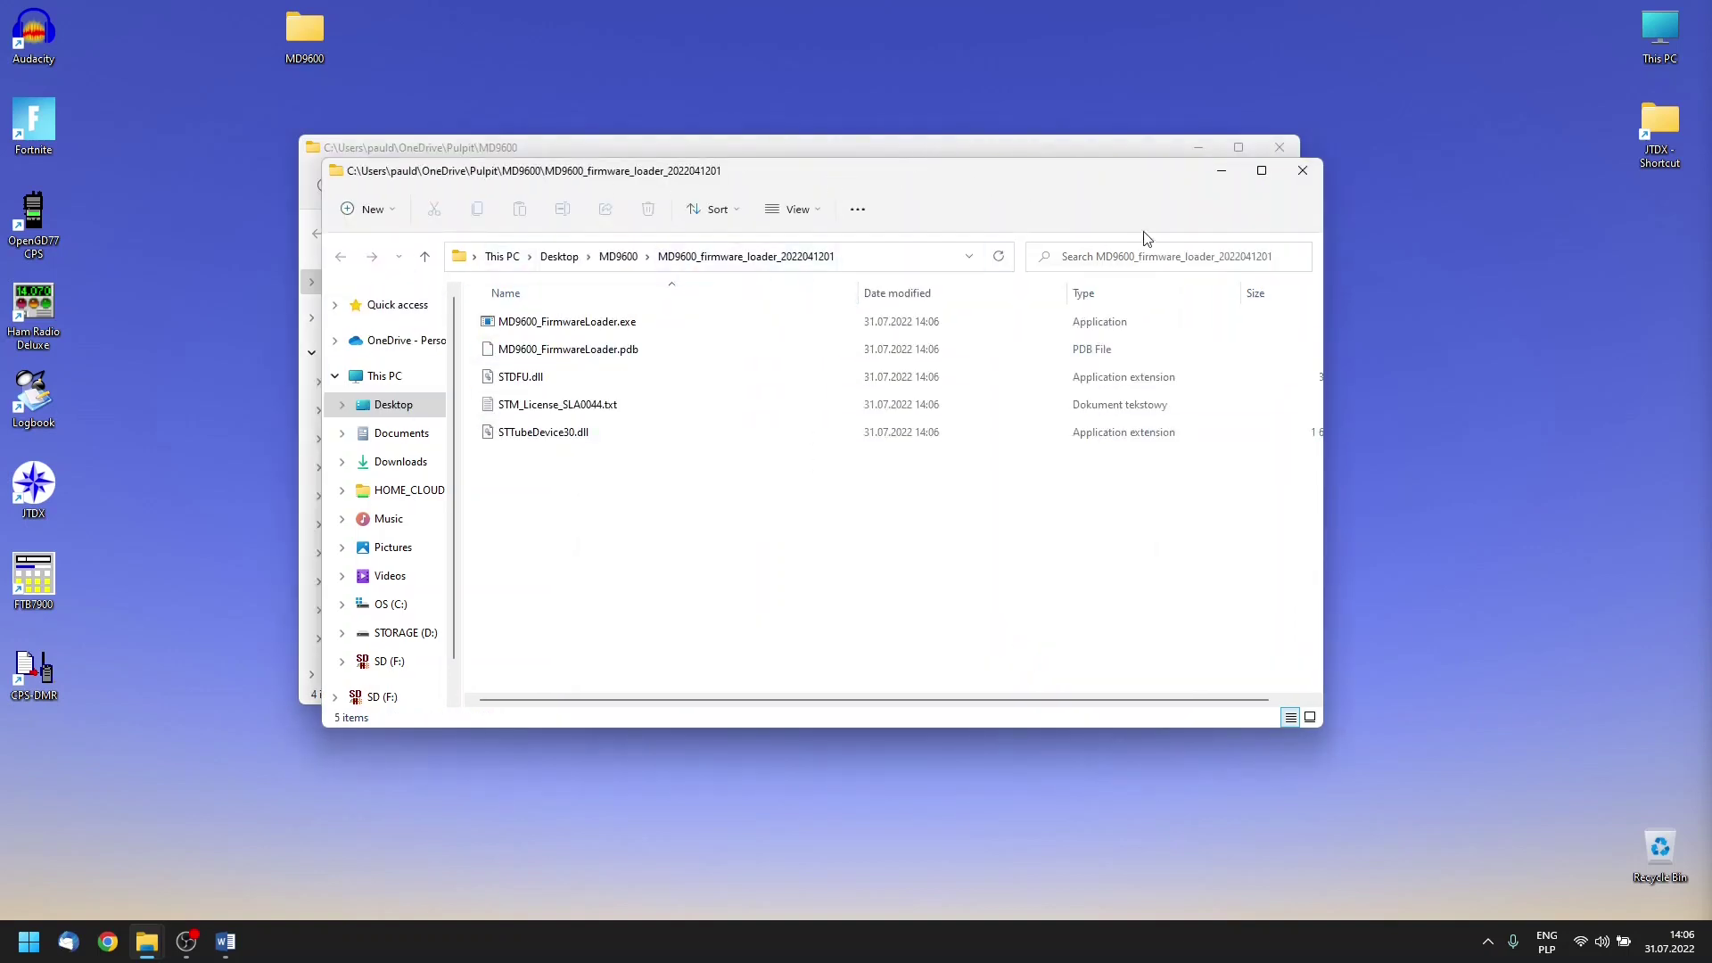
pyautogui.click(1302, 172)
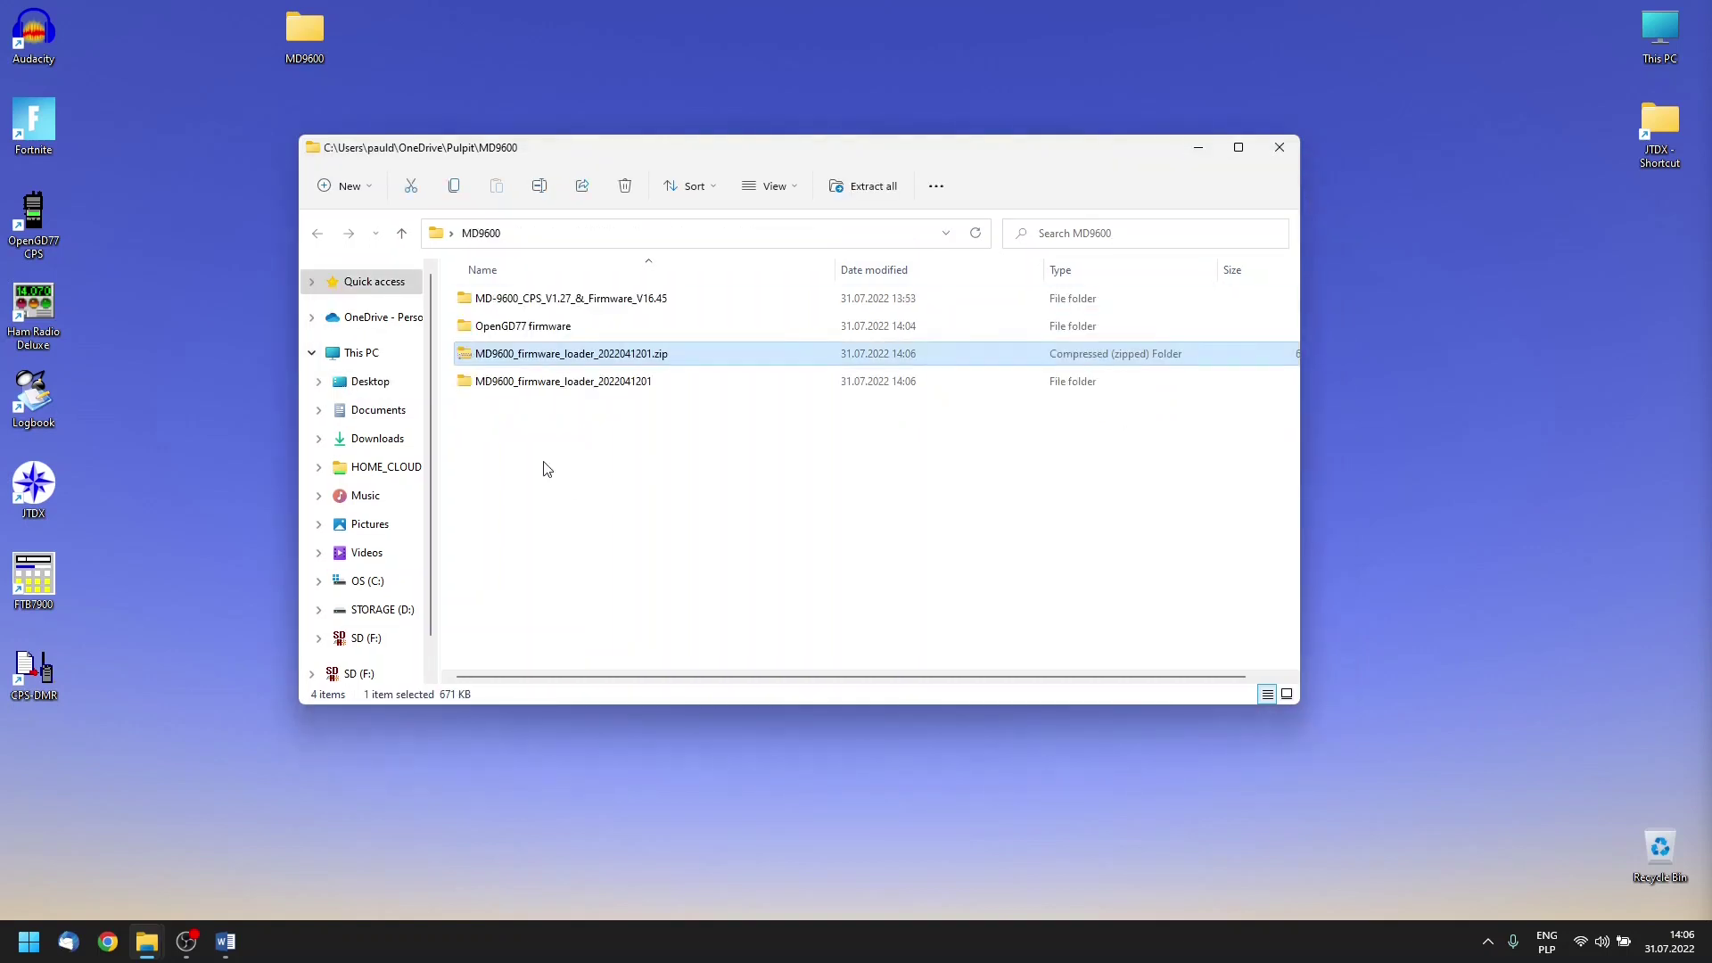
# Permanently delete the MD9600_firmware_loader_2022041201.zip archive from the MD9600 folder
pyautogui.rightClick(544, 357)
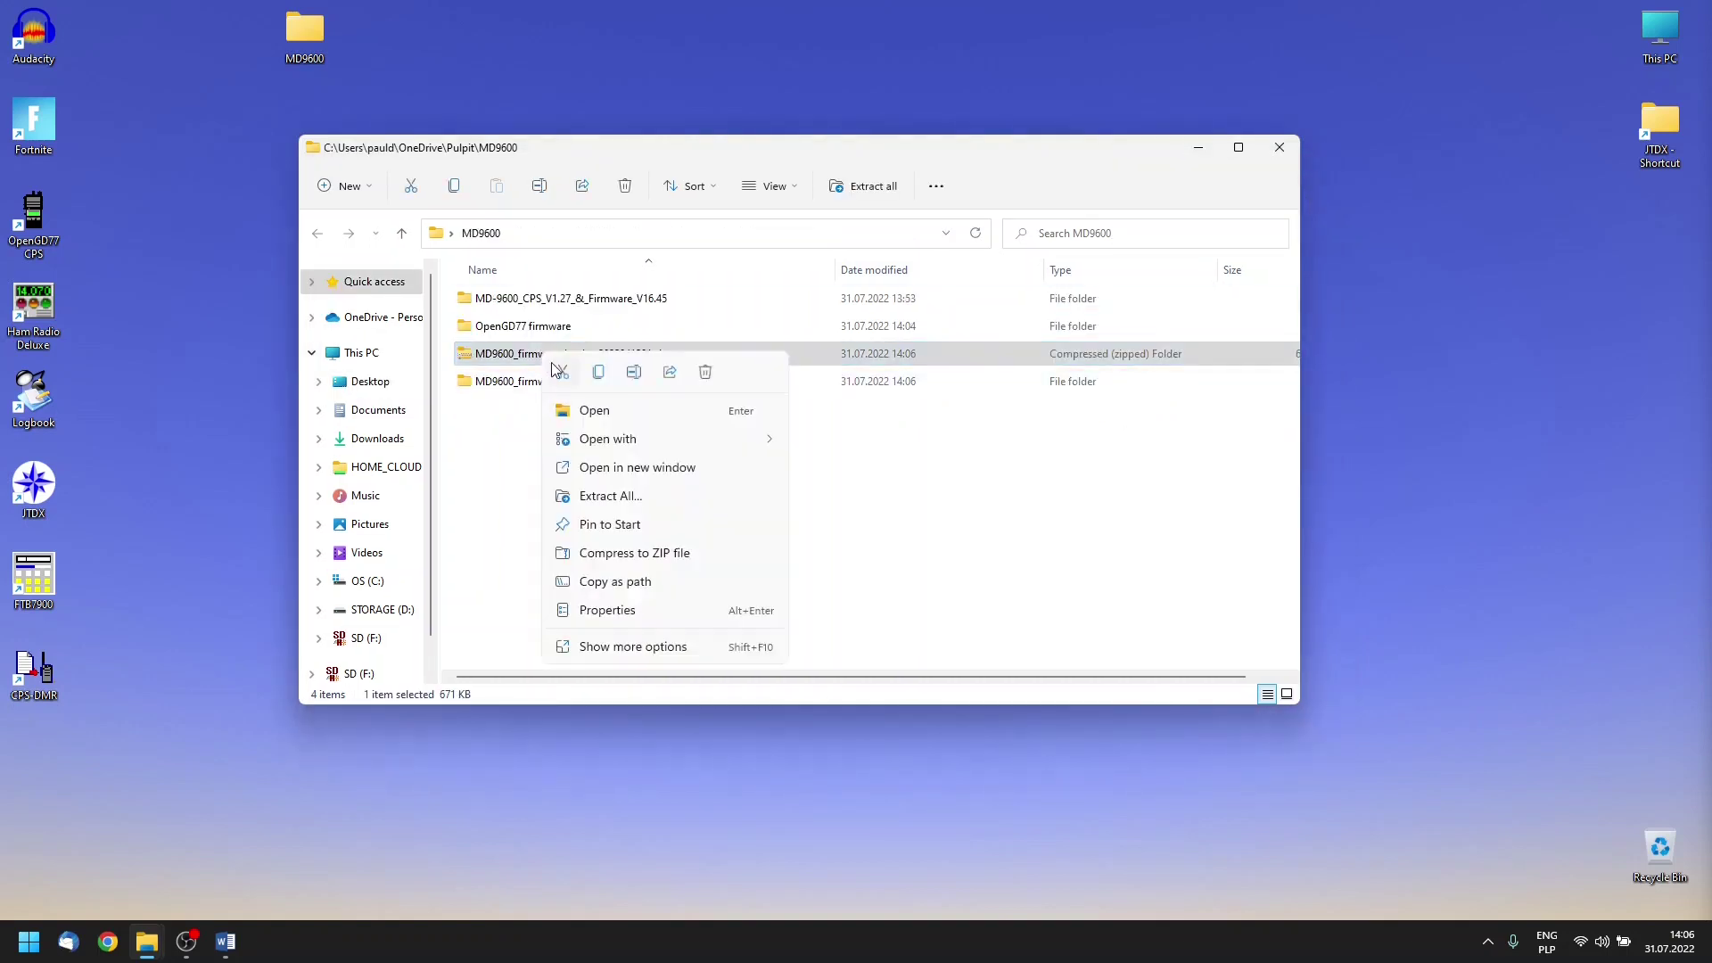
pyautogui.click(705, 375)
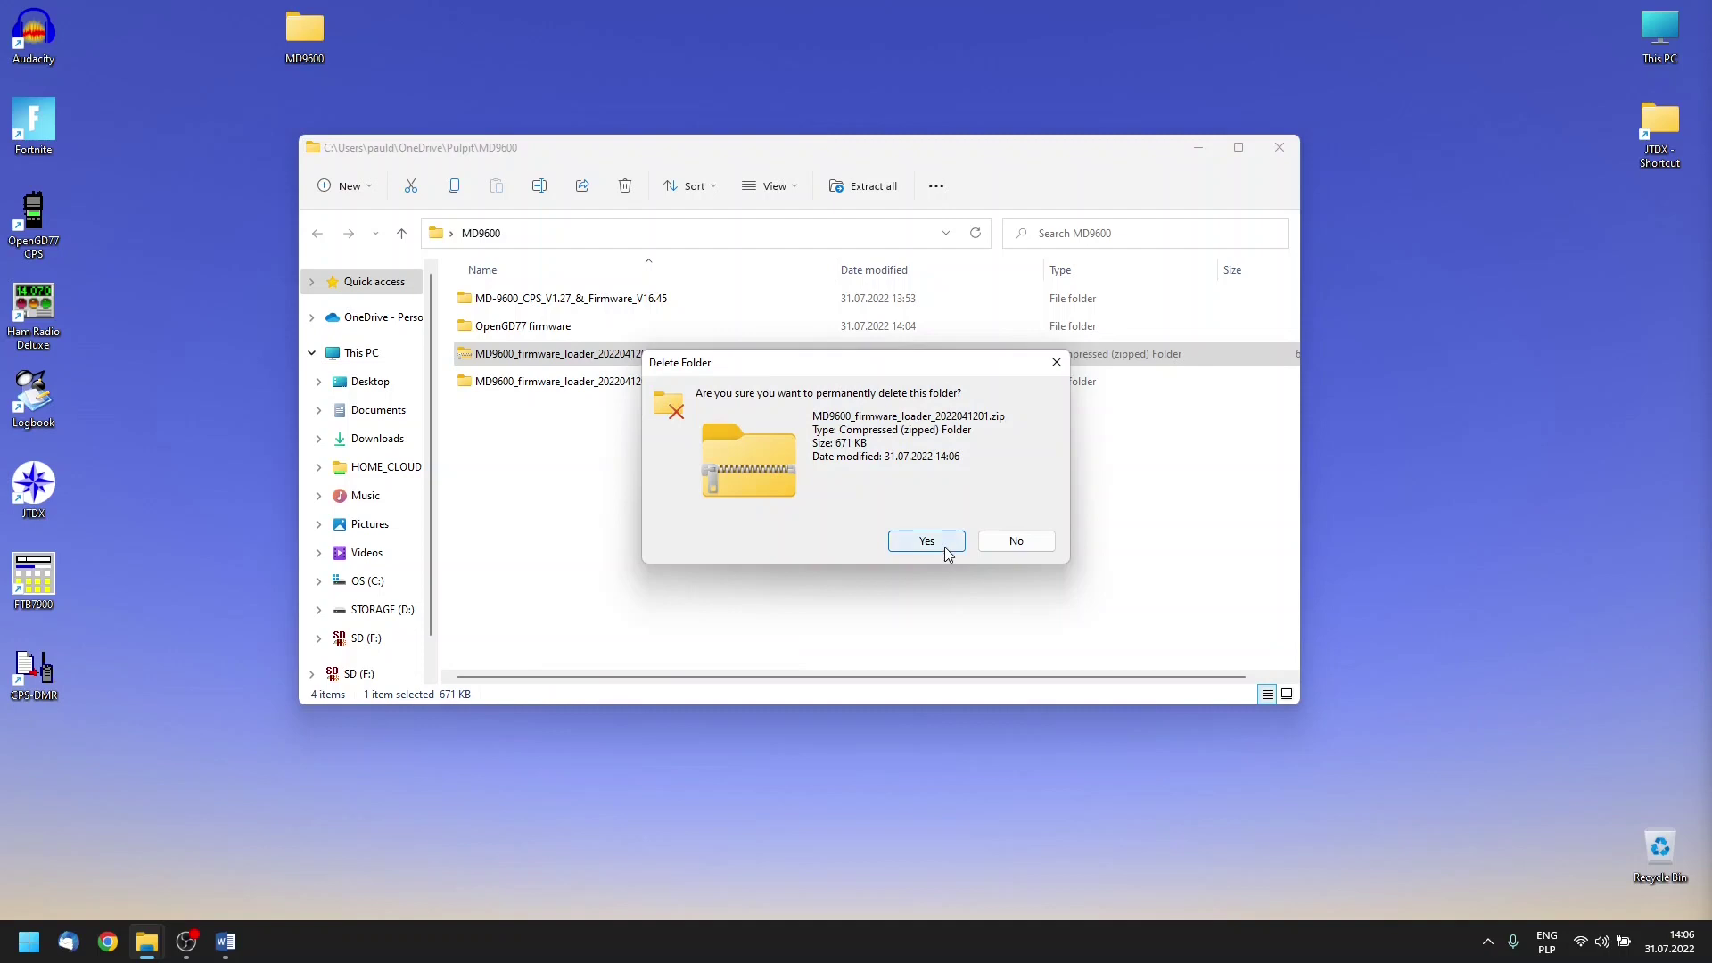
pyautogui.click(927, 541)
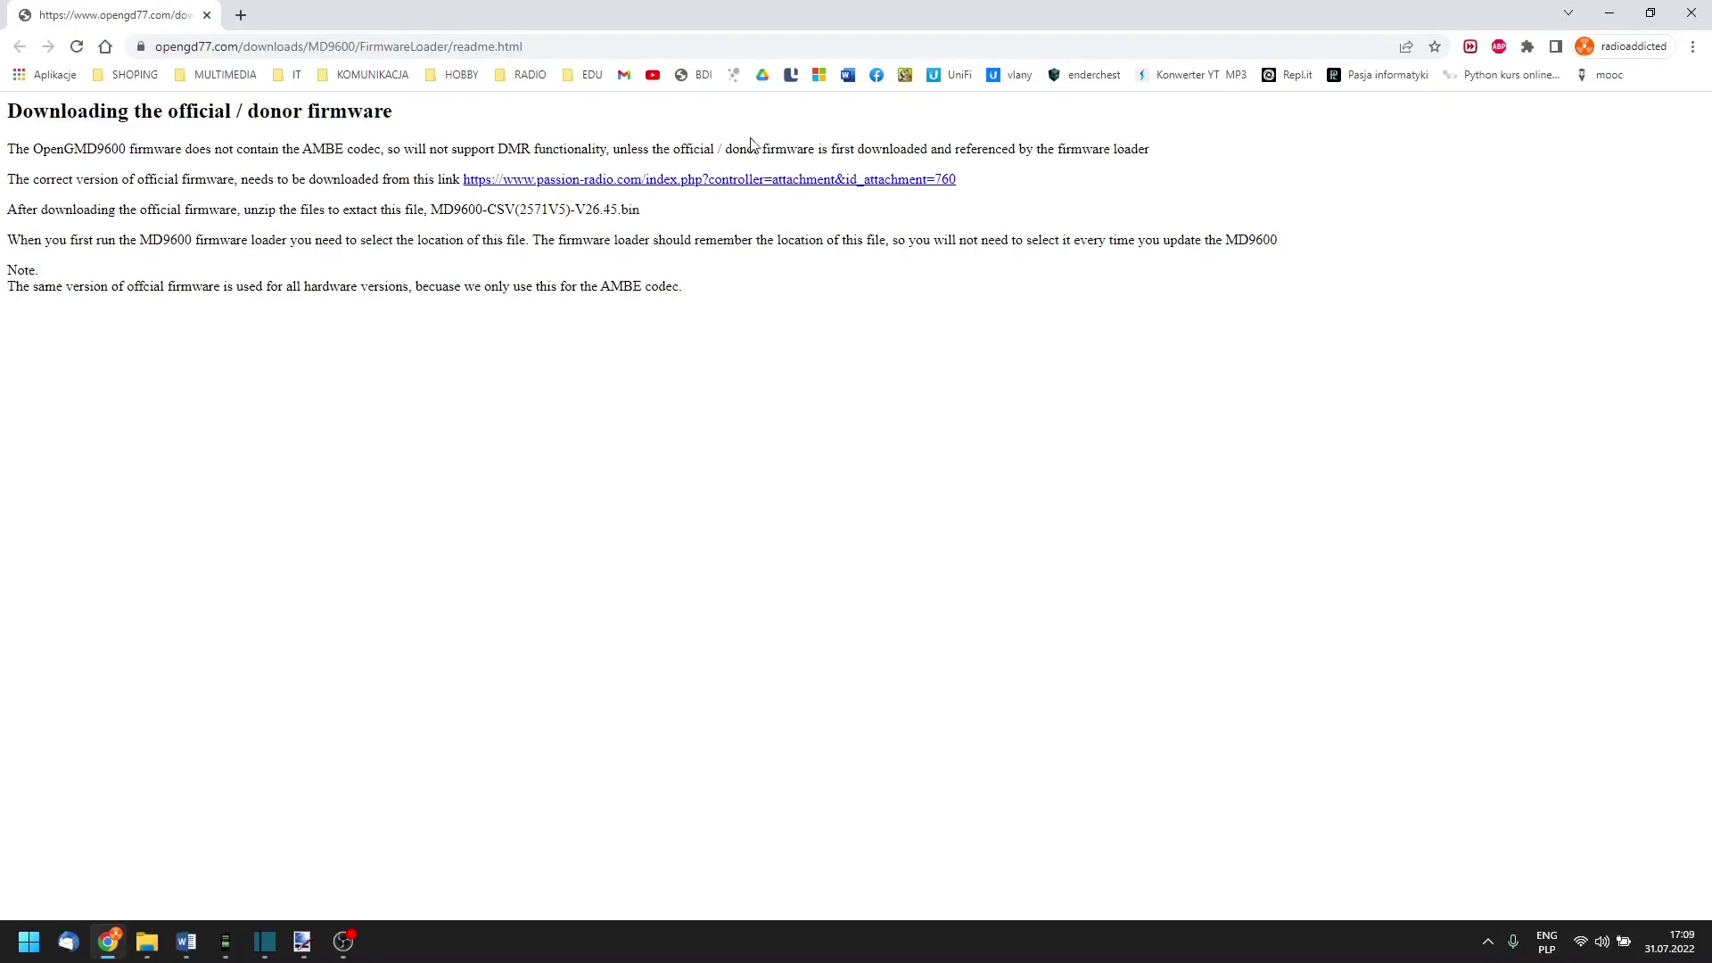
# Highlight the official firmware file name MD9600-CSV(2571V5)-V26.45.bin in the readme's donor firmware instructions, then clear the selection
pyautogui.moveTo(616, 210); pyautogui.dragTo(429, 204)
pyautogui.click(735, 210)
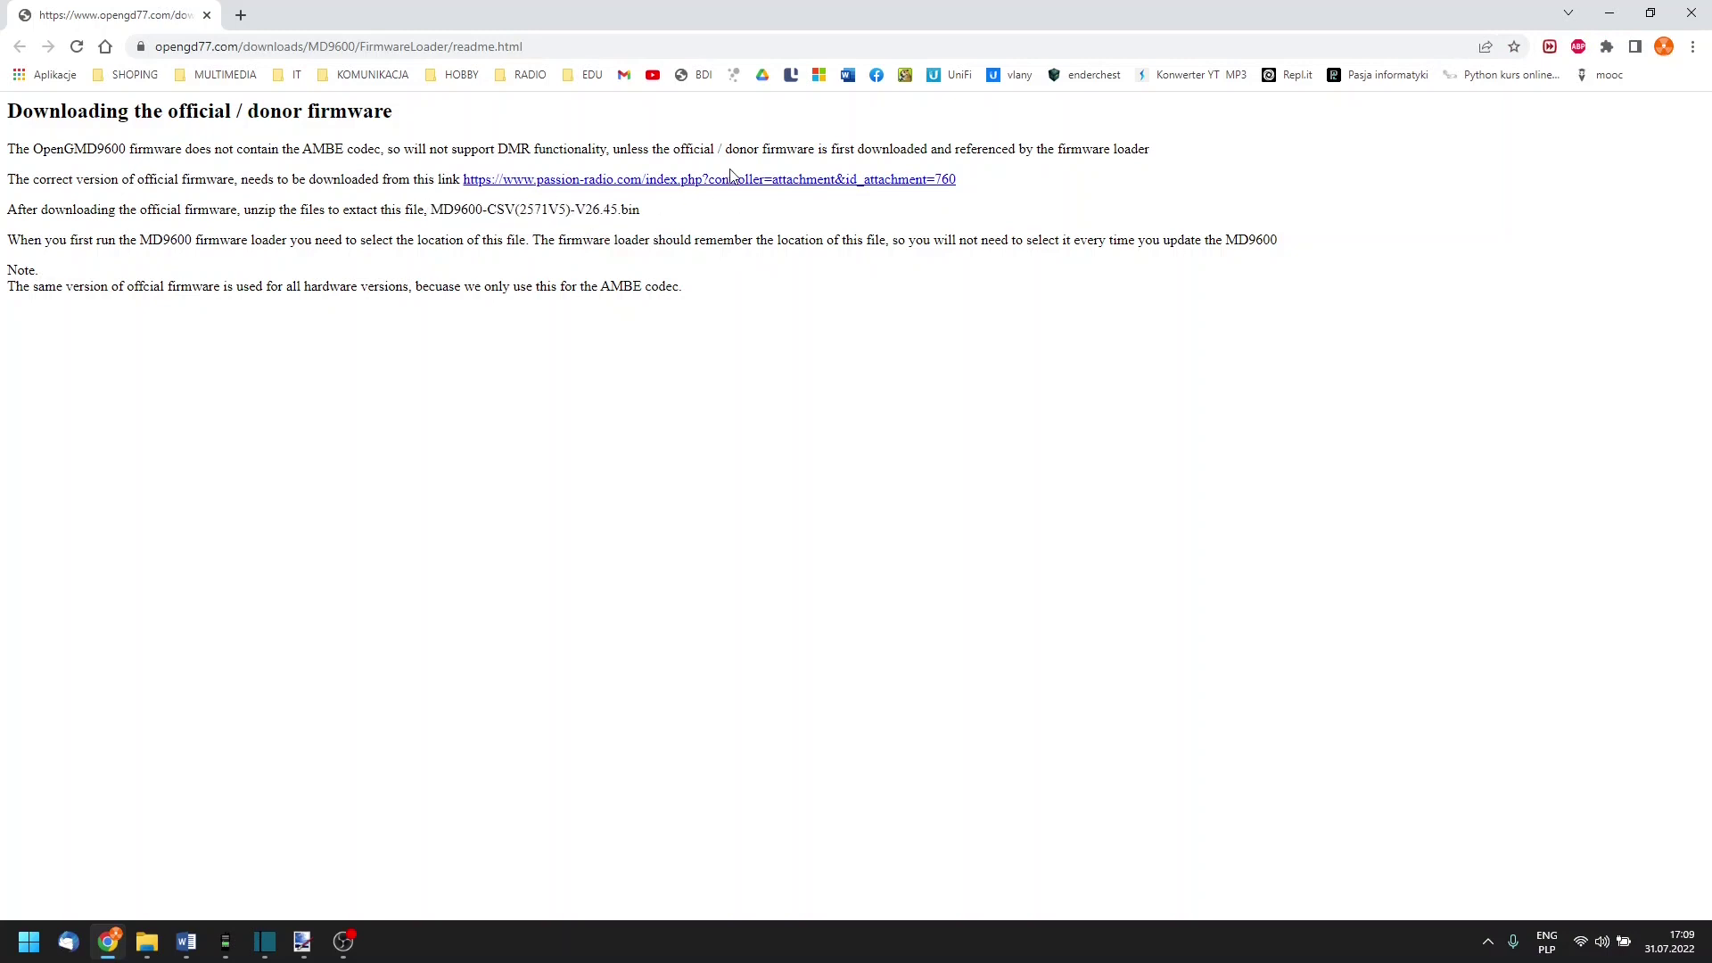
# Download 210525 MD-9600 V4 firmware for PLL2571.zip into the desktop's MD9600 folder, show it there and close the browser
pyautogui.click(732, 181)
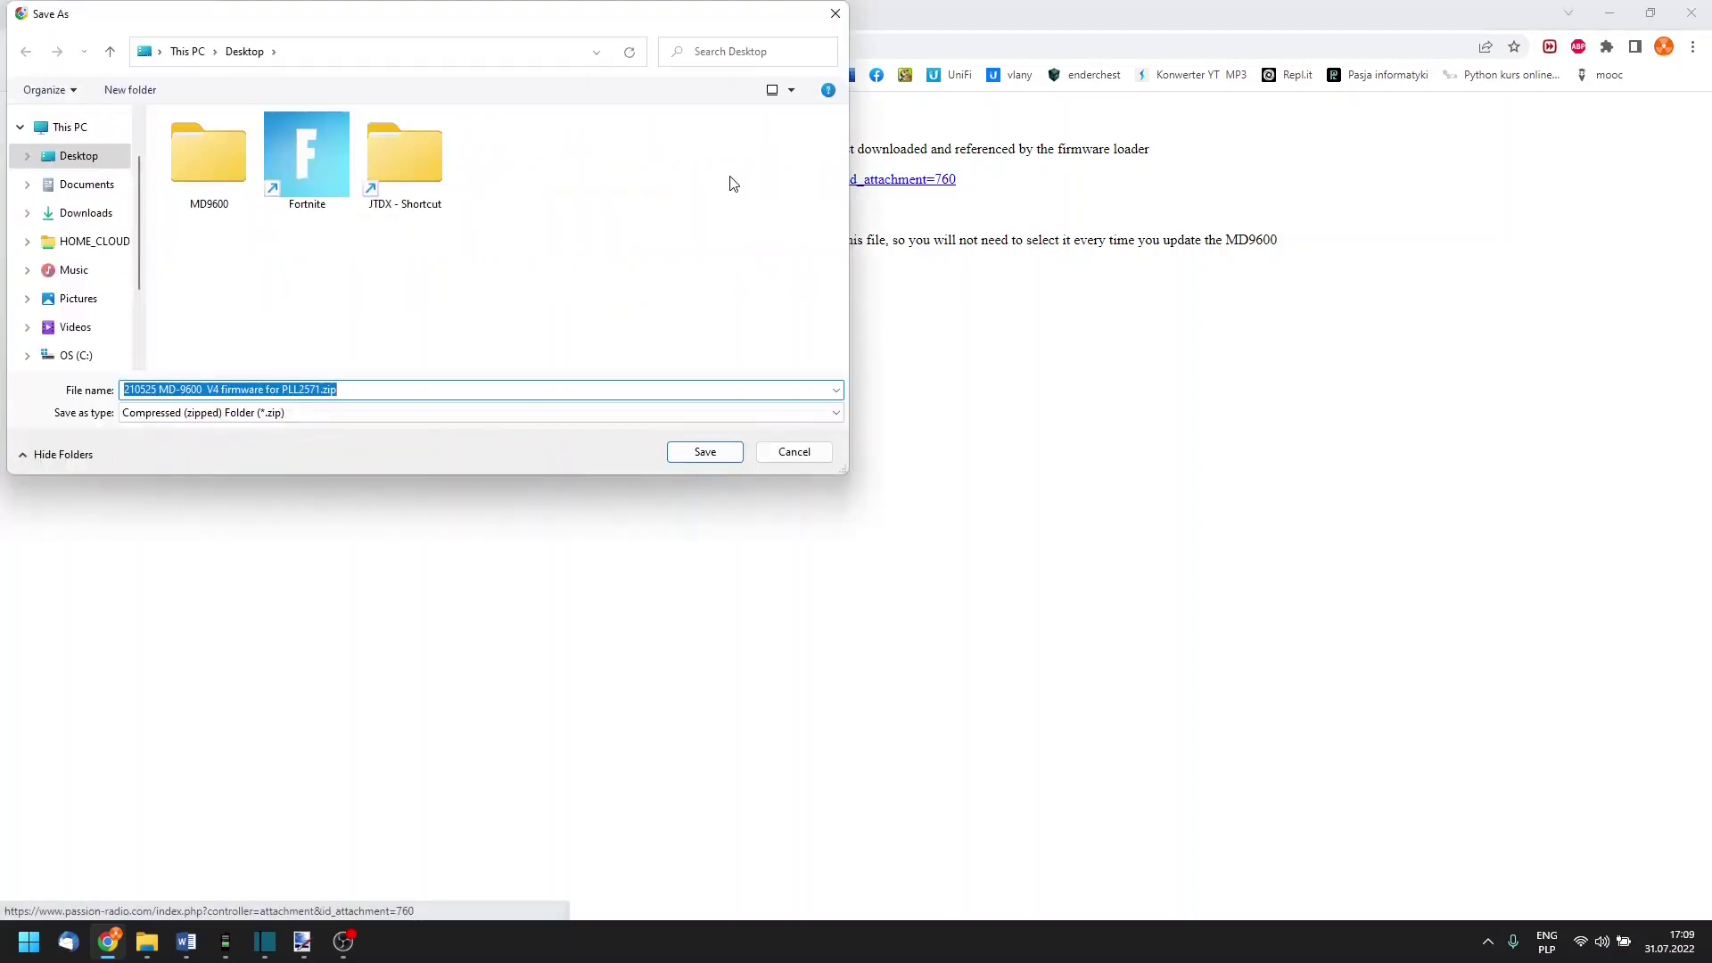
pyautogui.doubleClick(208, 187)
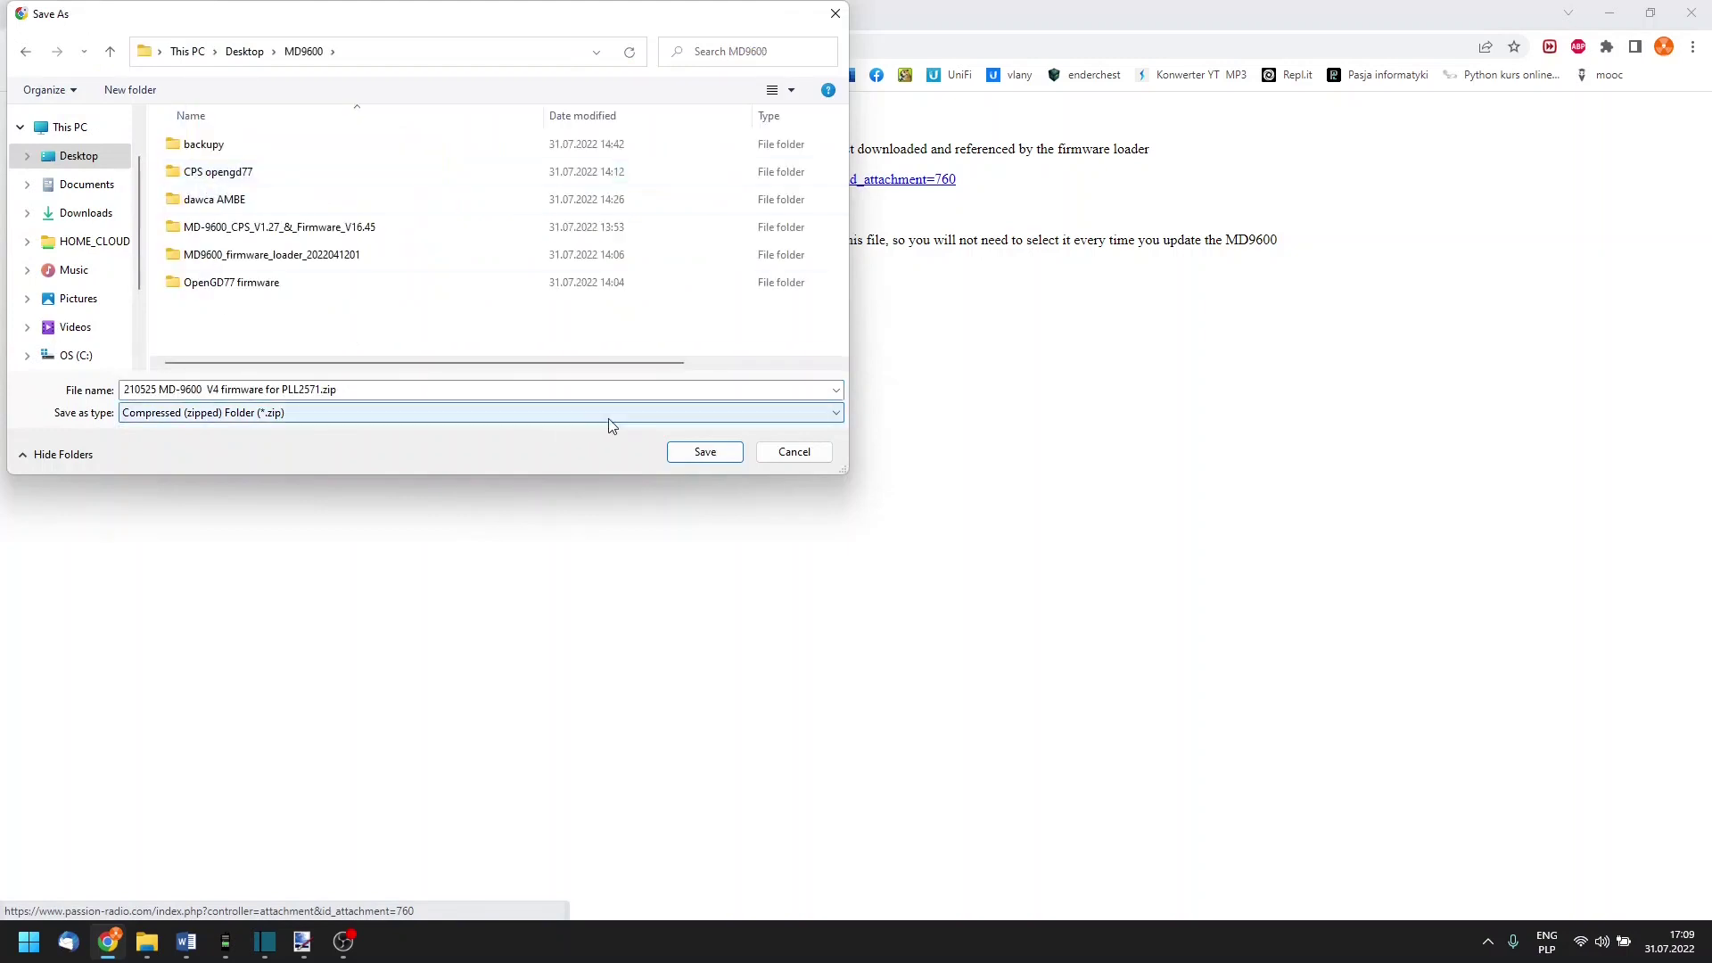
pyautogui.click(700, 451)
pyautogui.click(190, 895)
pyautogui.click(232, 834)
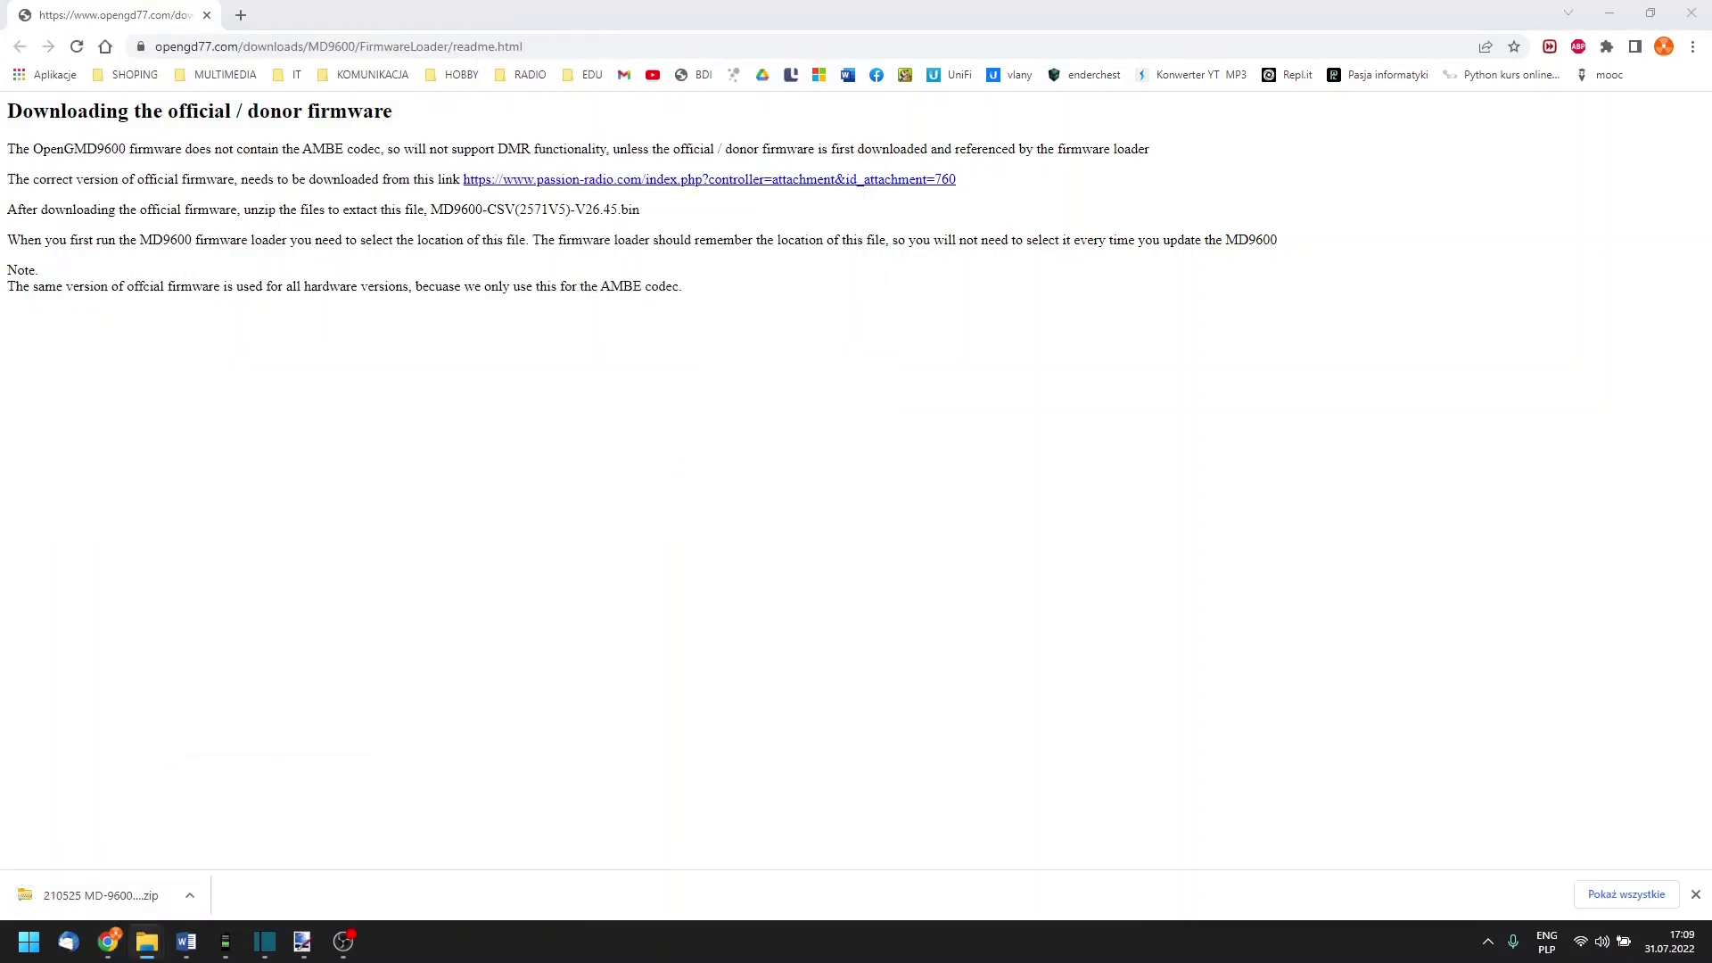
pyautogui.moveTo(1711, 463); pyautogui.dragTo(692, 157)
pyautogui.click(1691, 12)
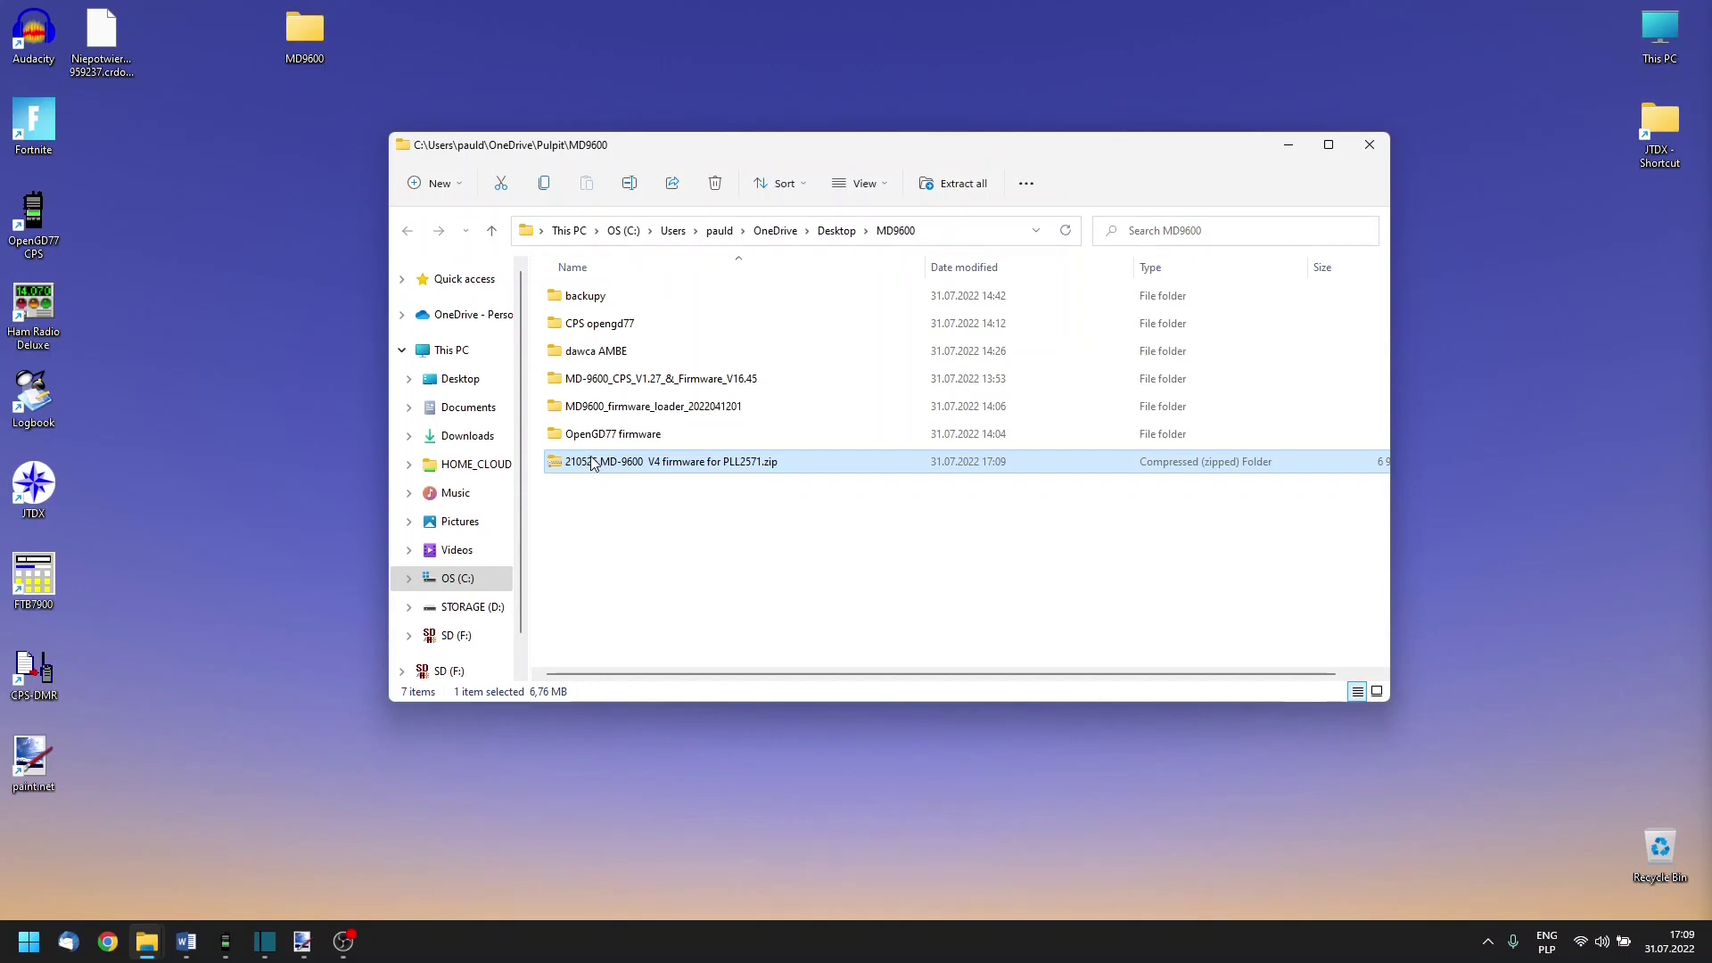
# Extract 210525 MD-9600 V4 firmware for PLL2571.zip inside the MD9600 folder, highlight the four BIN files and close the extracted-files window
pyautogui.moveTo(655, 149); pyautogui.dragTo(197, 212)
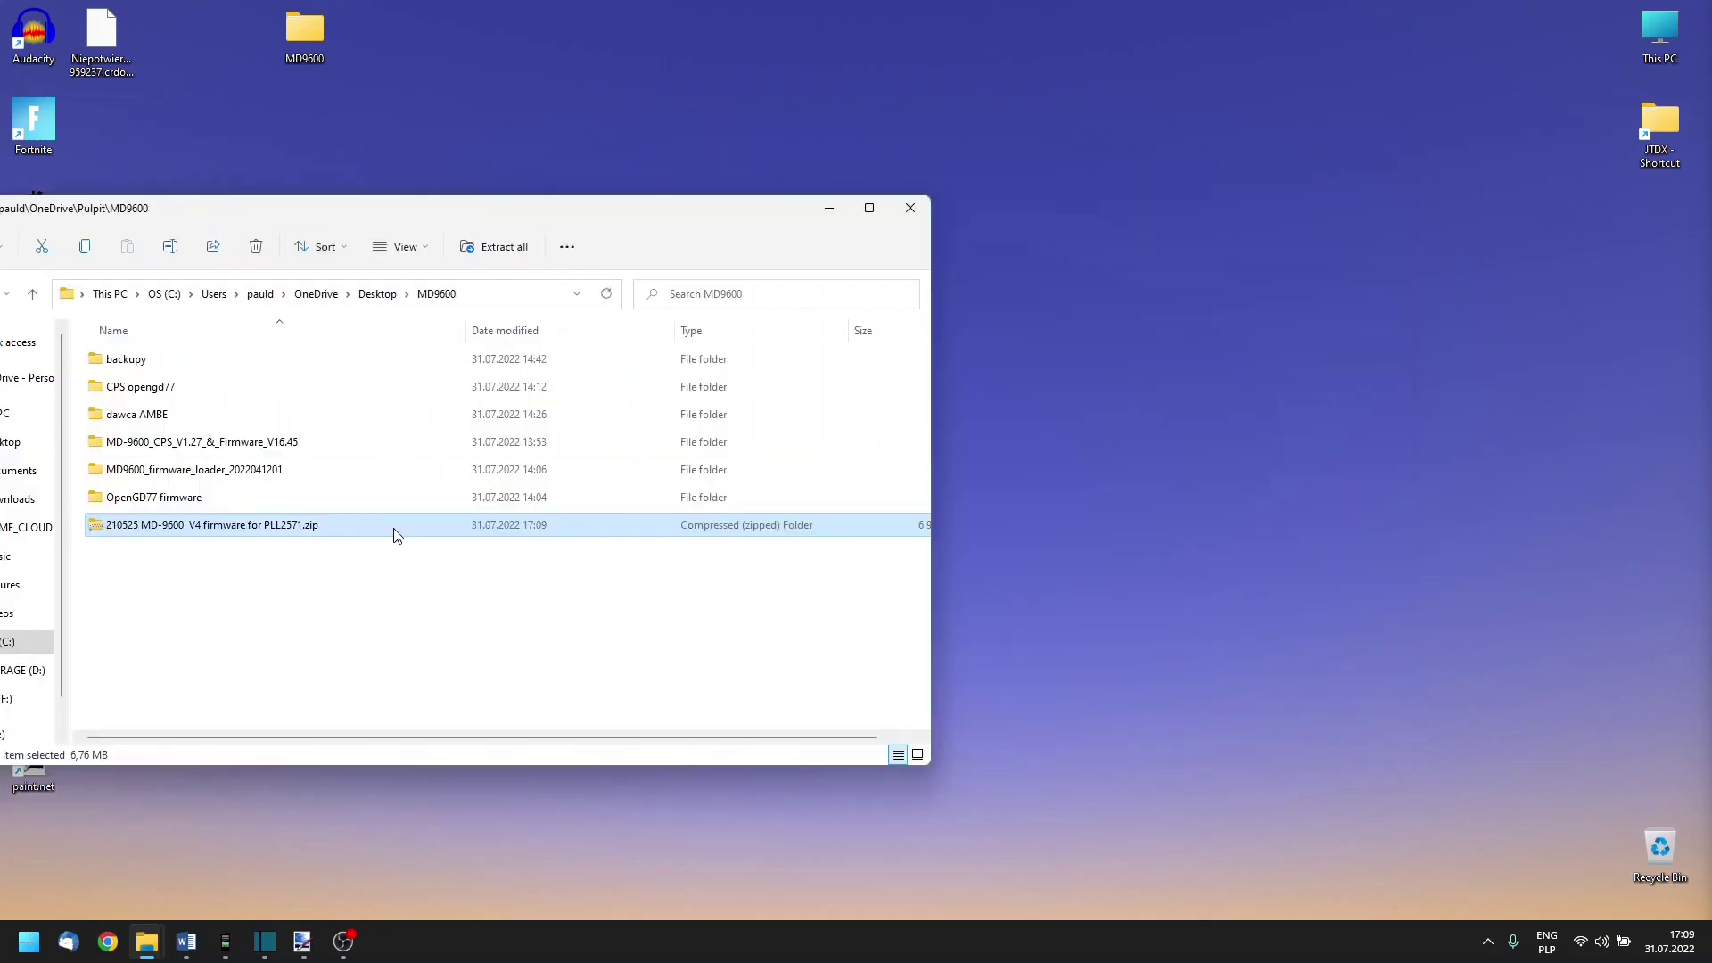
pyautogui.click(388, 497)
pyautogui.moveTo(391, 215); pyautogui.dragTo(553, 214)
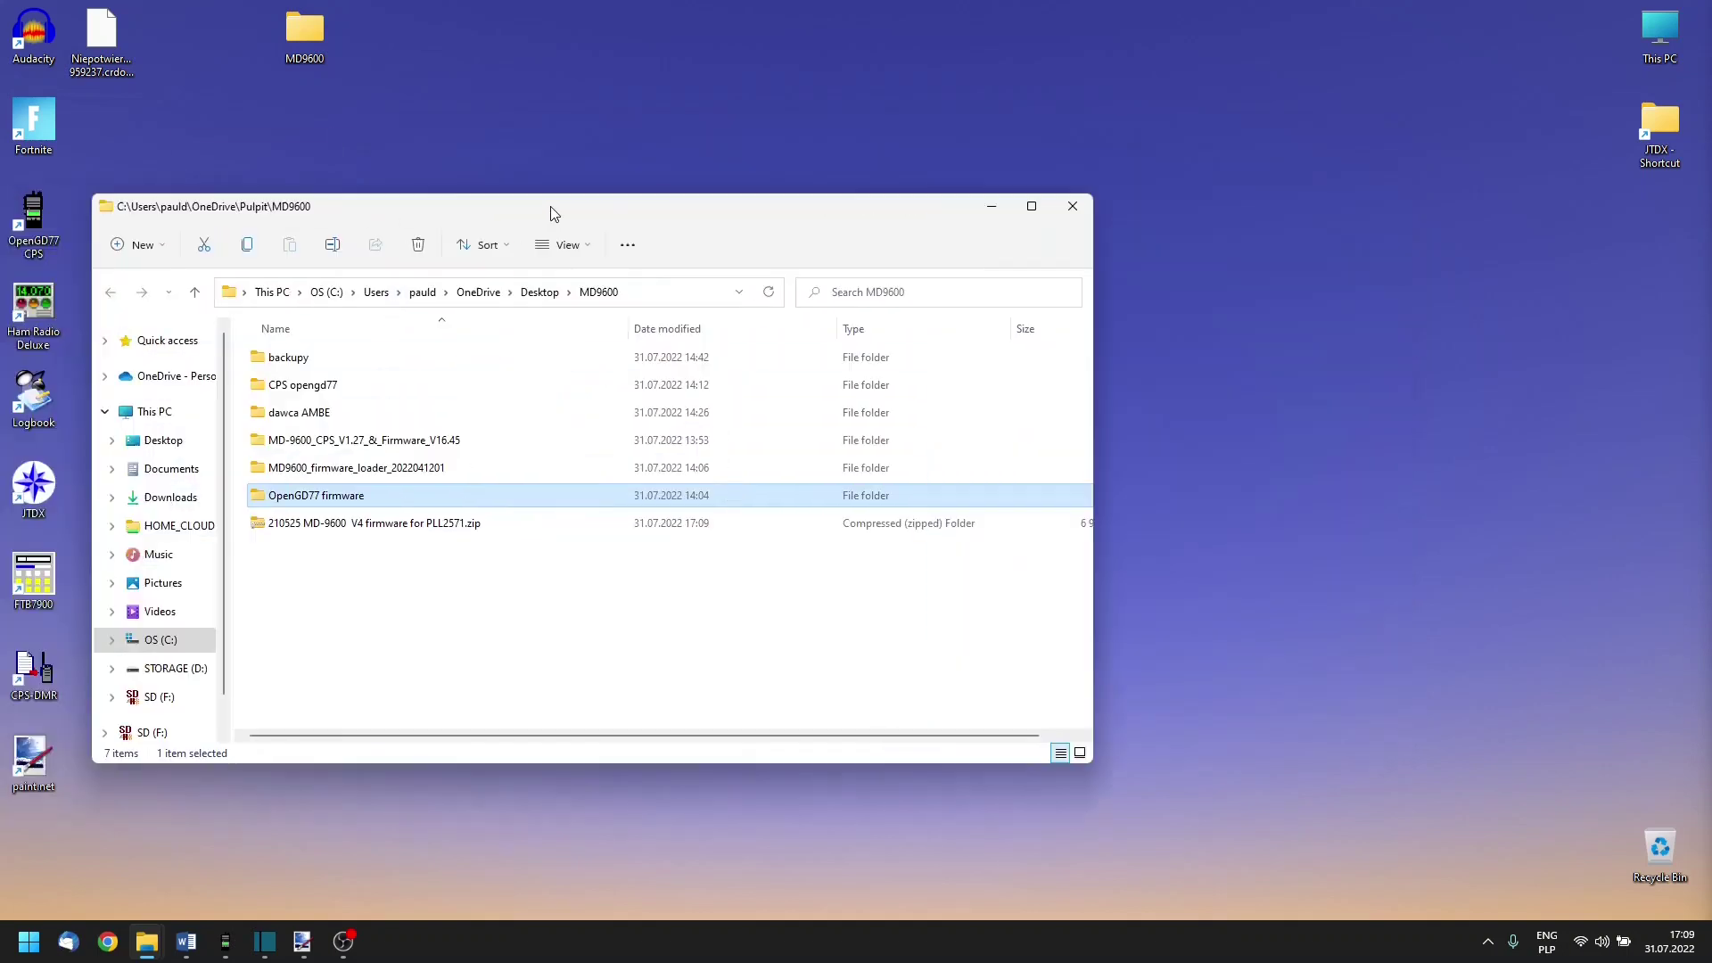
pyautogui.rightClick(367, 523)
pyautogui.click(441, 671)
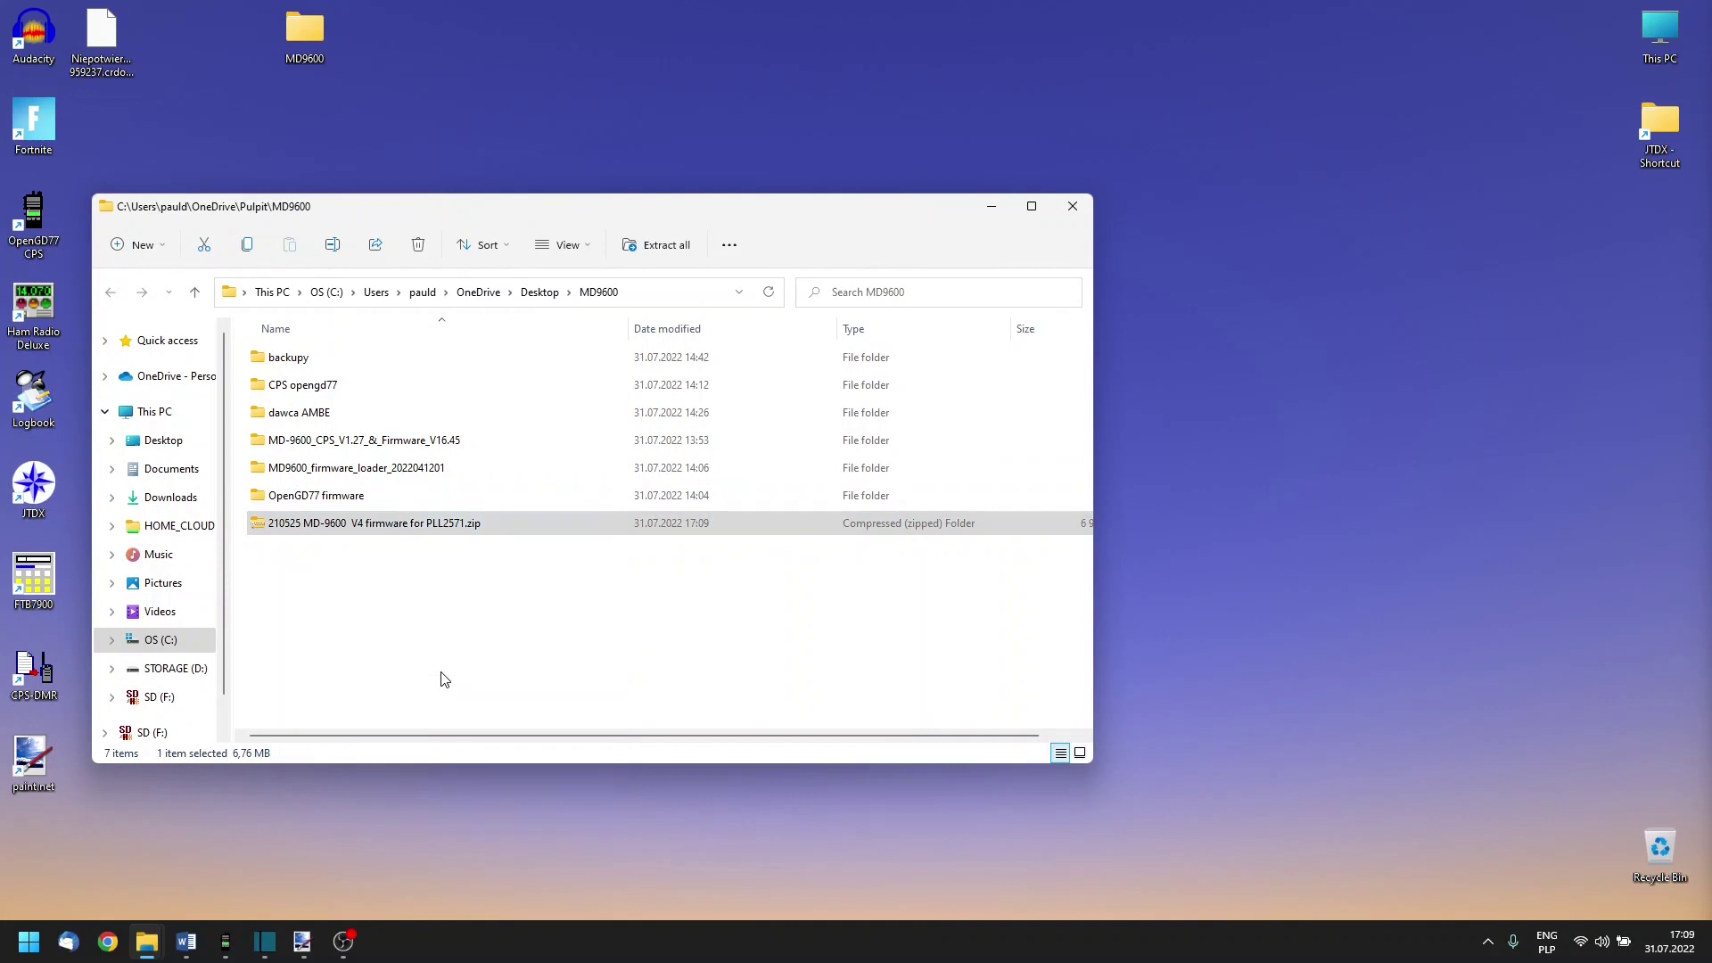
pyautogui.click(1003, 641)
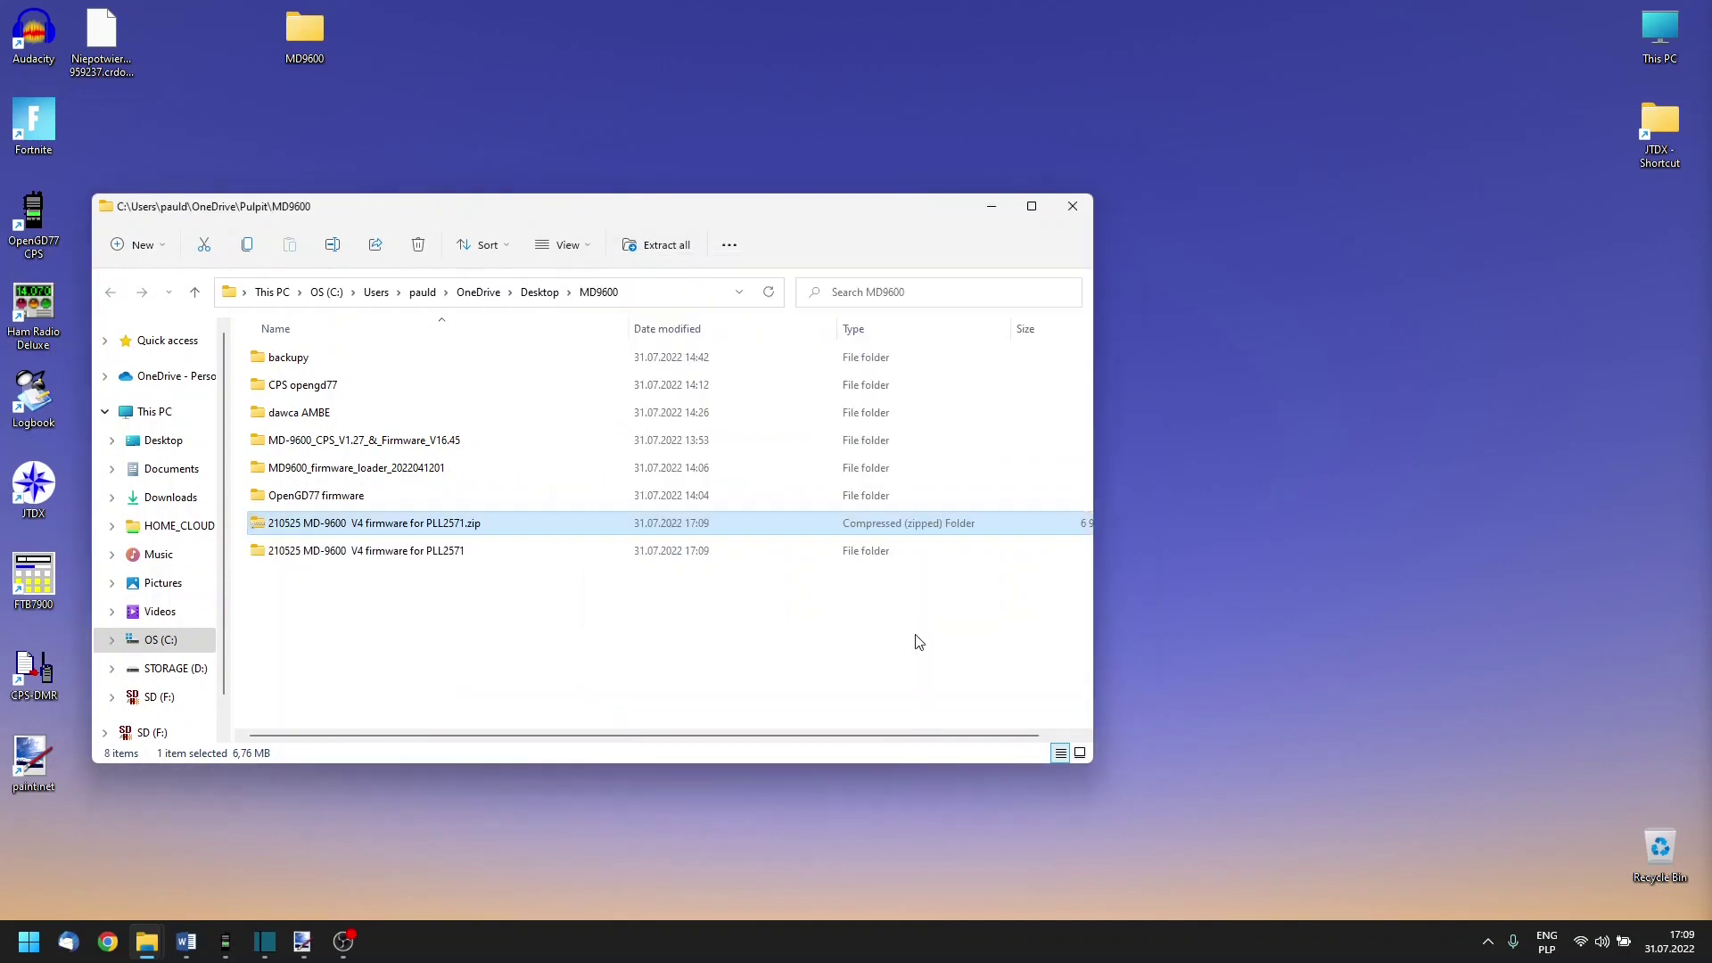
pyautogui.moveTo(508, 502); pyautogui.dragTo(350, 406)
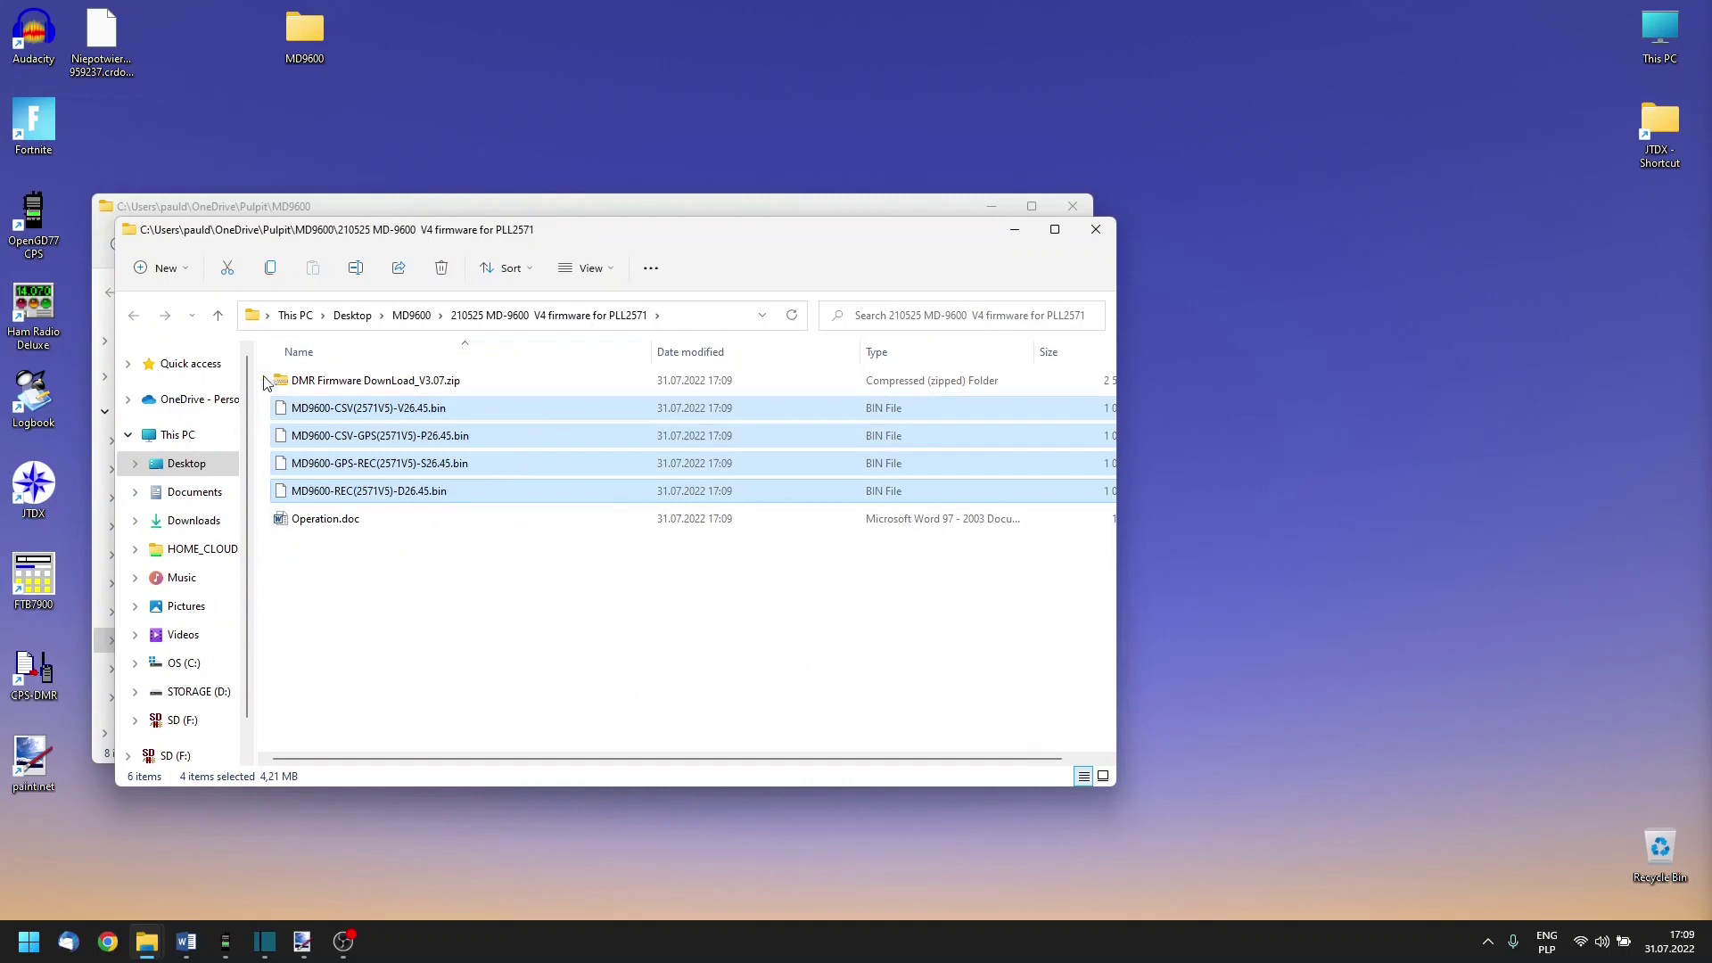
pyautogui.click(1096, 232)
# Permanently delete the 210525 MD-9600 V4 firmware for PLL2571.zip archive and close the MD9600 folder window
pyautogui.click(442, 523)
pyautogui.rightClick(445, 523)
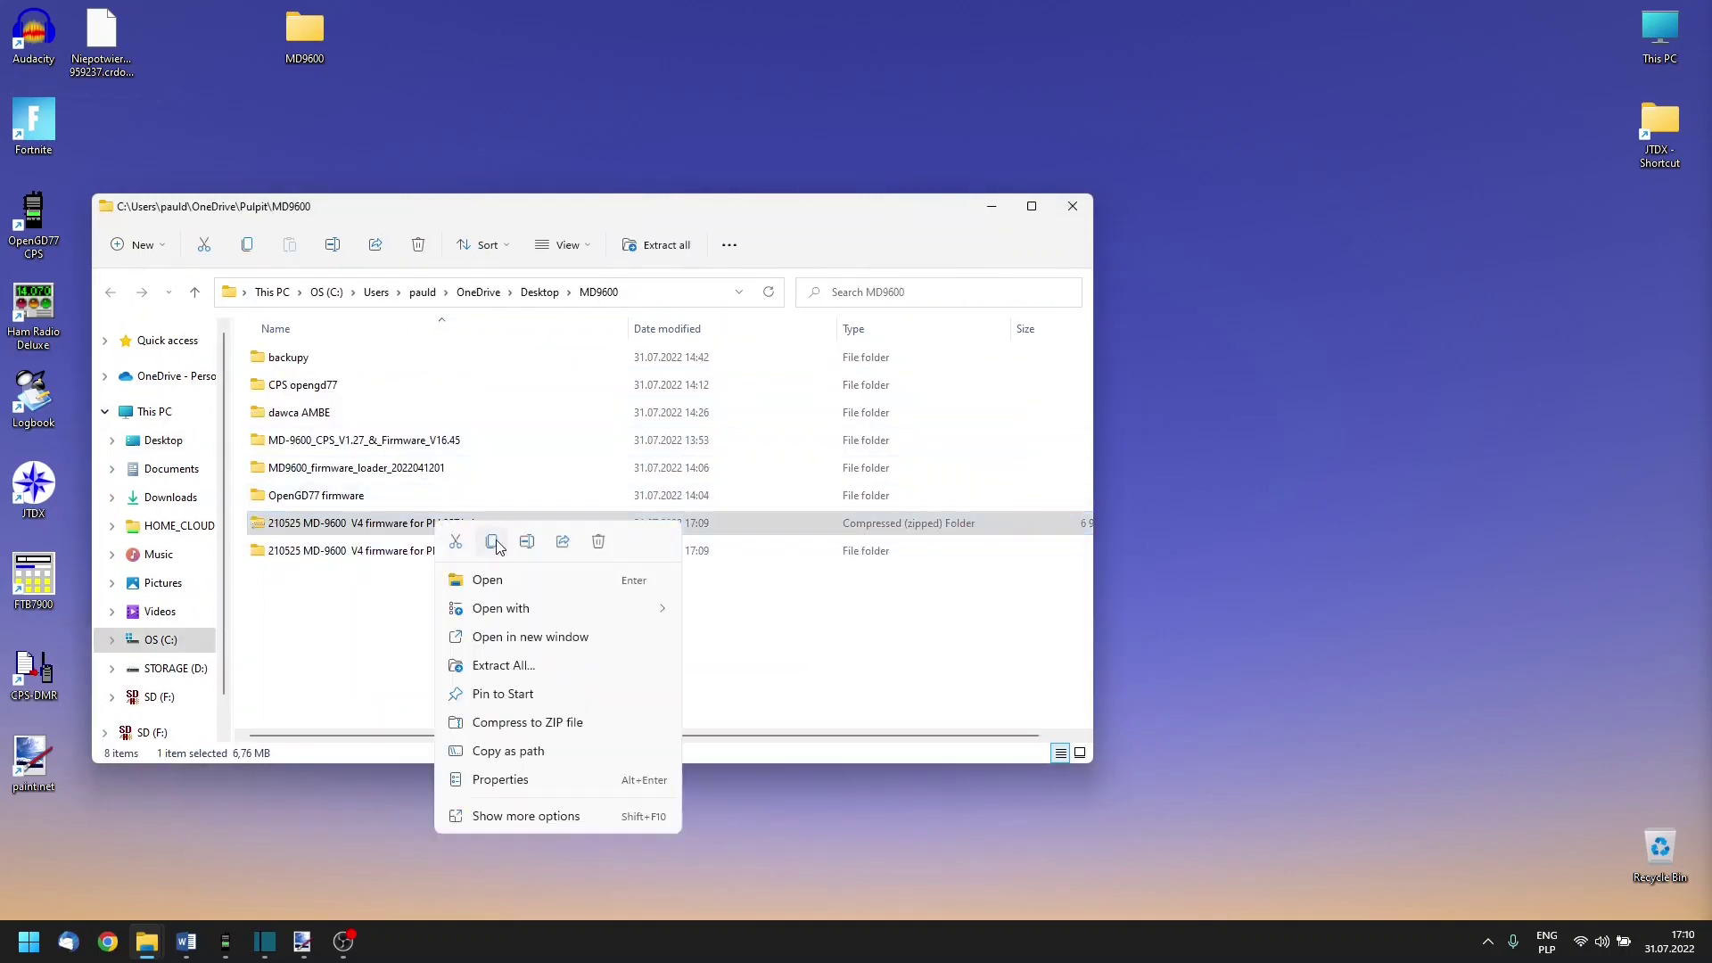
pyautogui.click(599, 541)
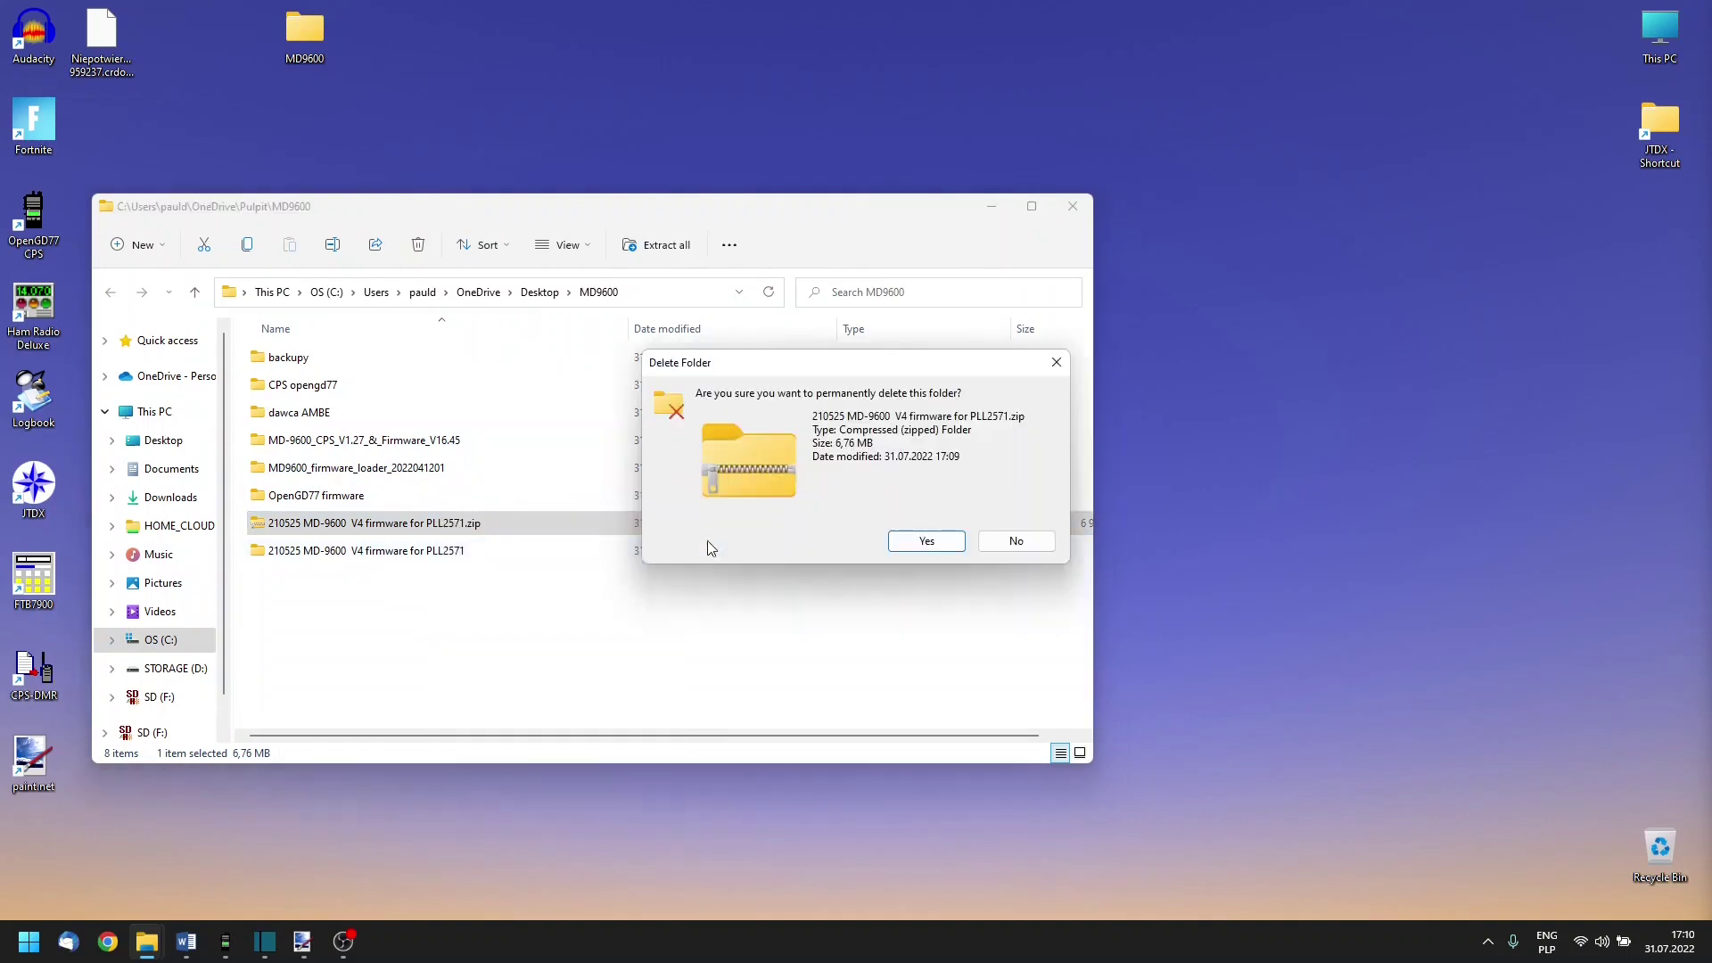
pyautogui.click(923, 542)
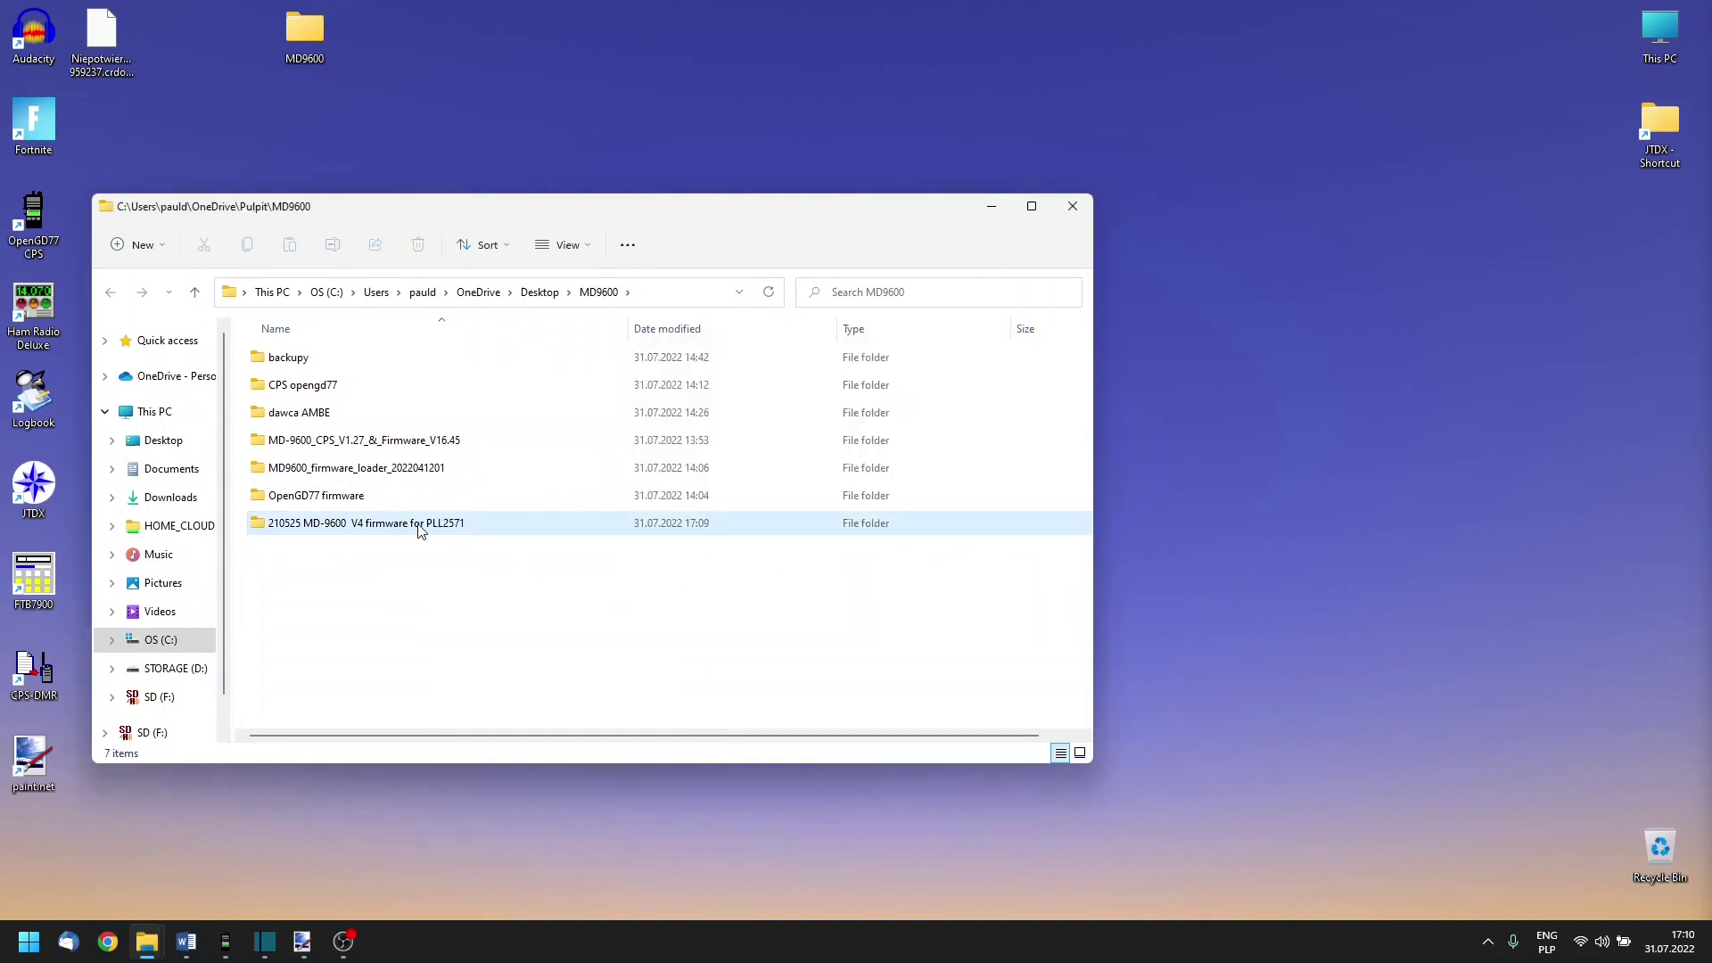
pyautogui.click(1073, 206)
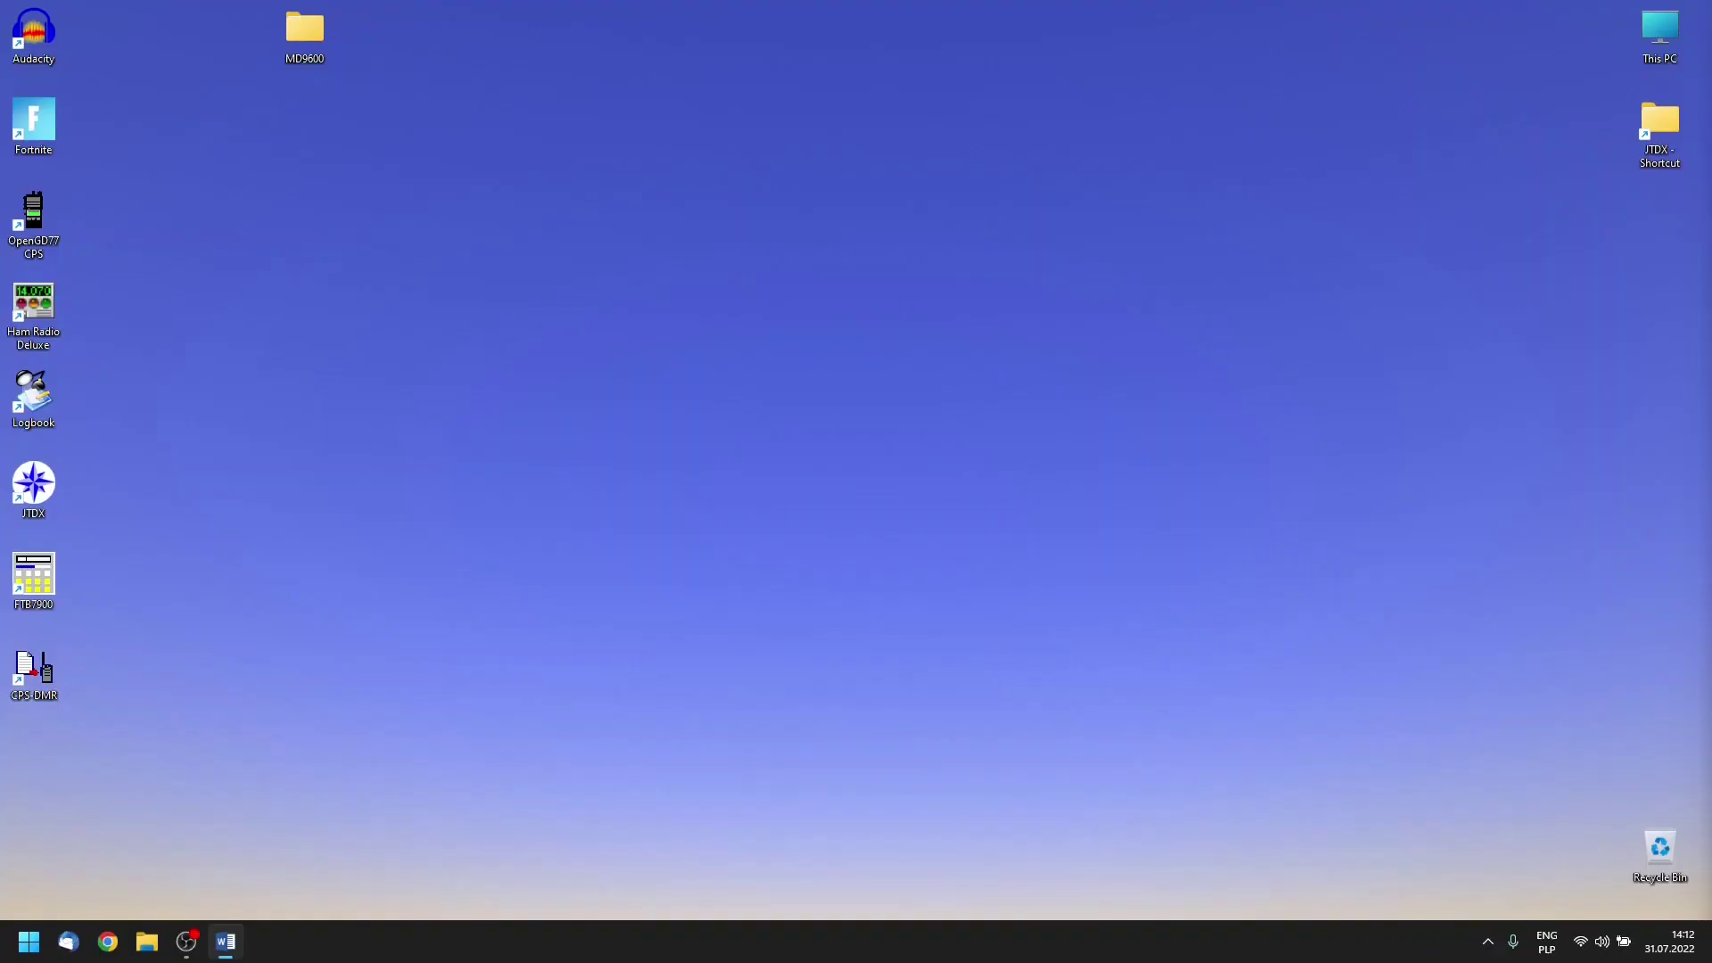
# Start downloading OpenGD77CPSInstaller_E2022.06.22.01.exe and create a folder named CPS opengd77 inside MD9600 for it
pyautogui.click(108, 941)
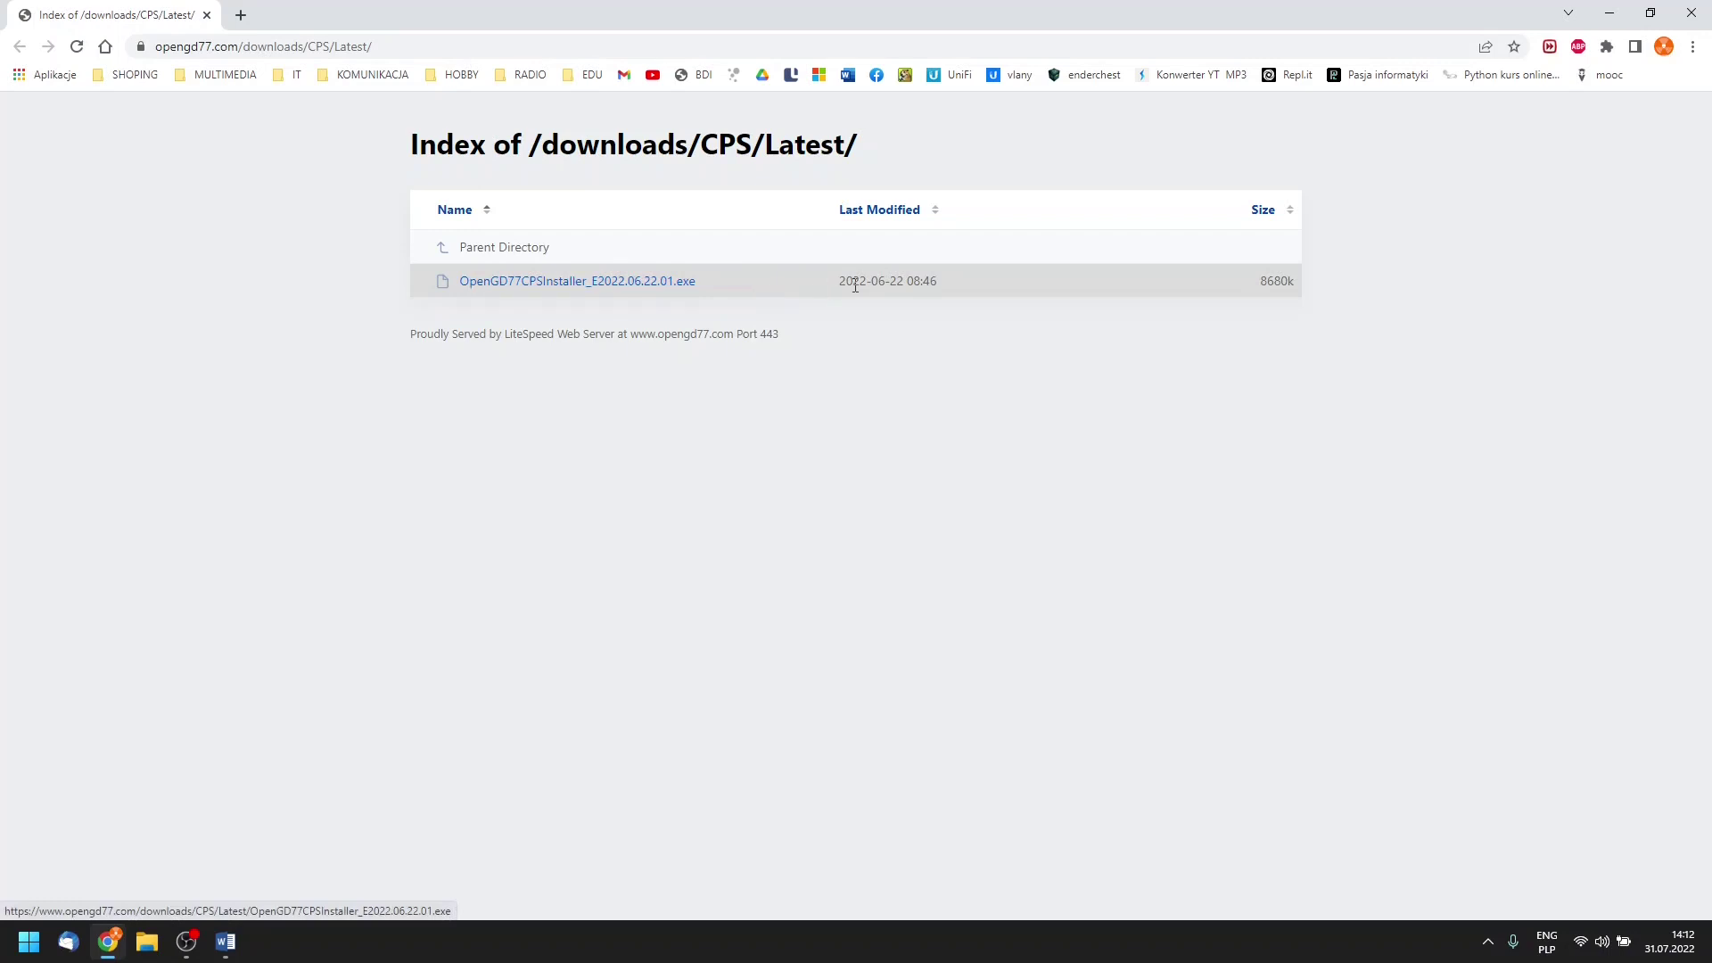
pyautogui.click(584, 291)
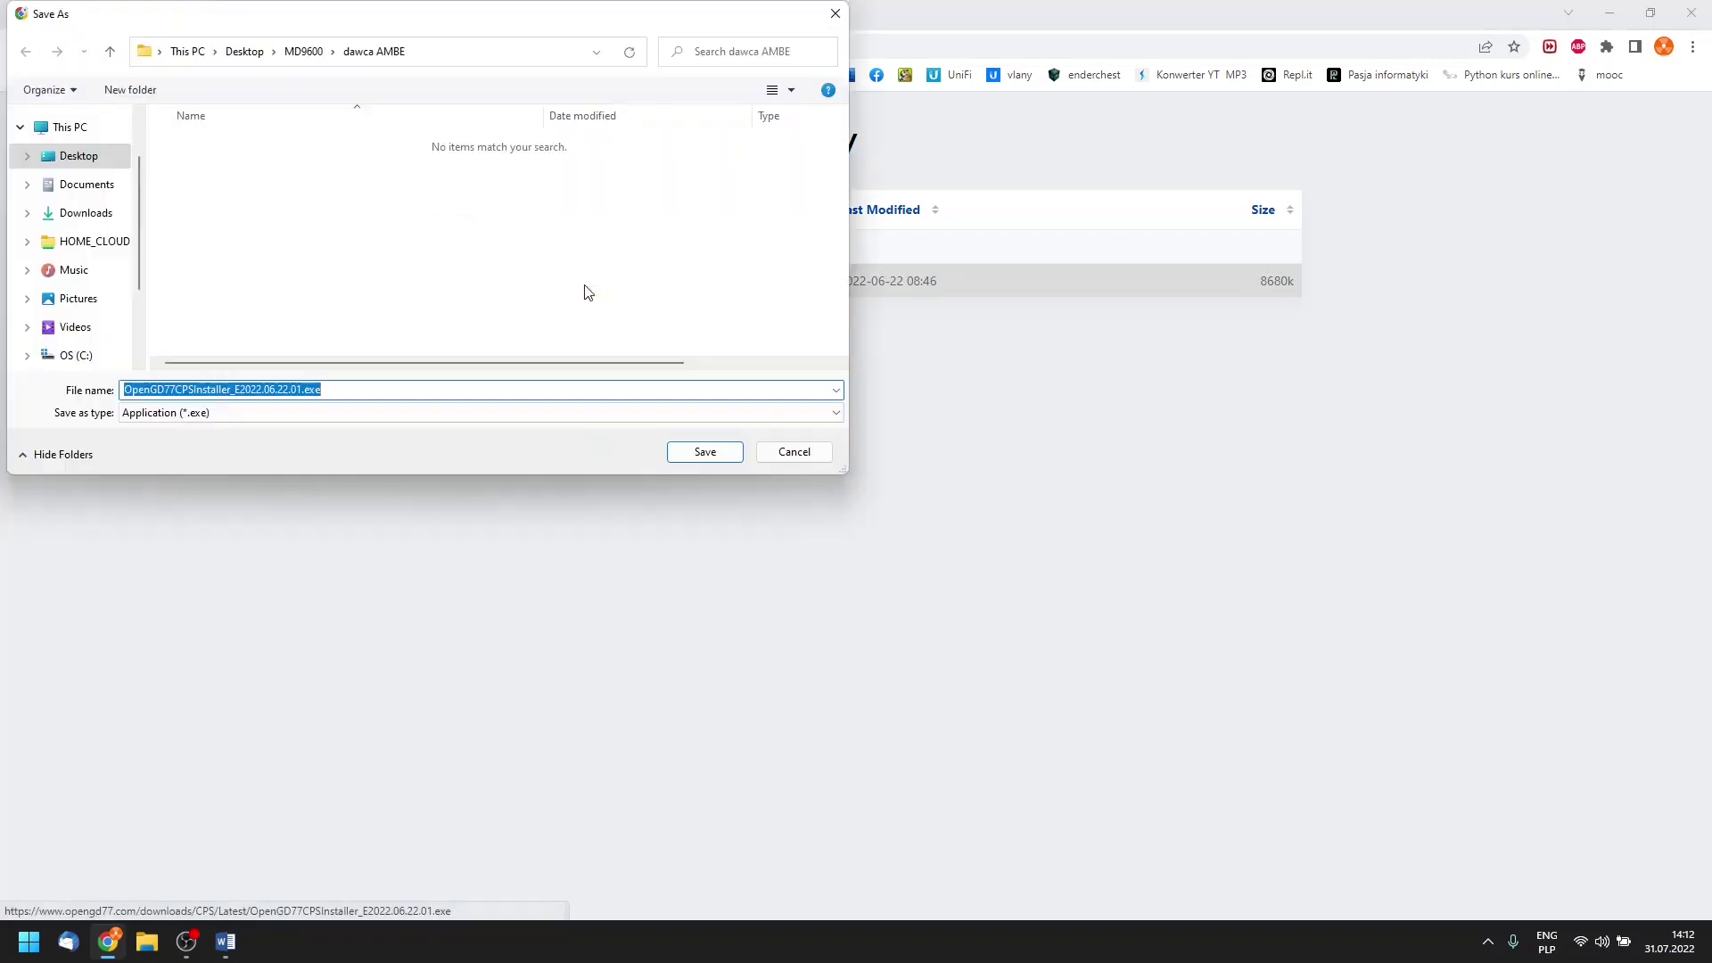
pyautogui.click(300, 55)
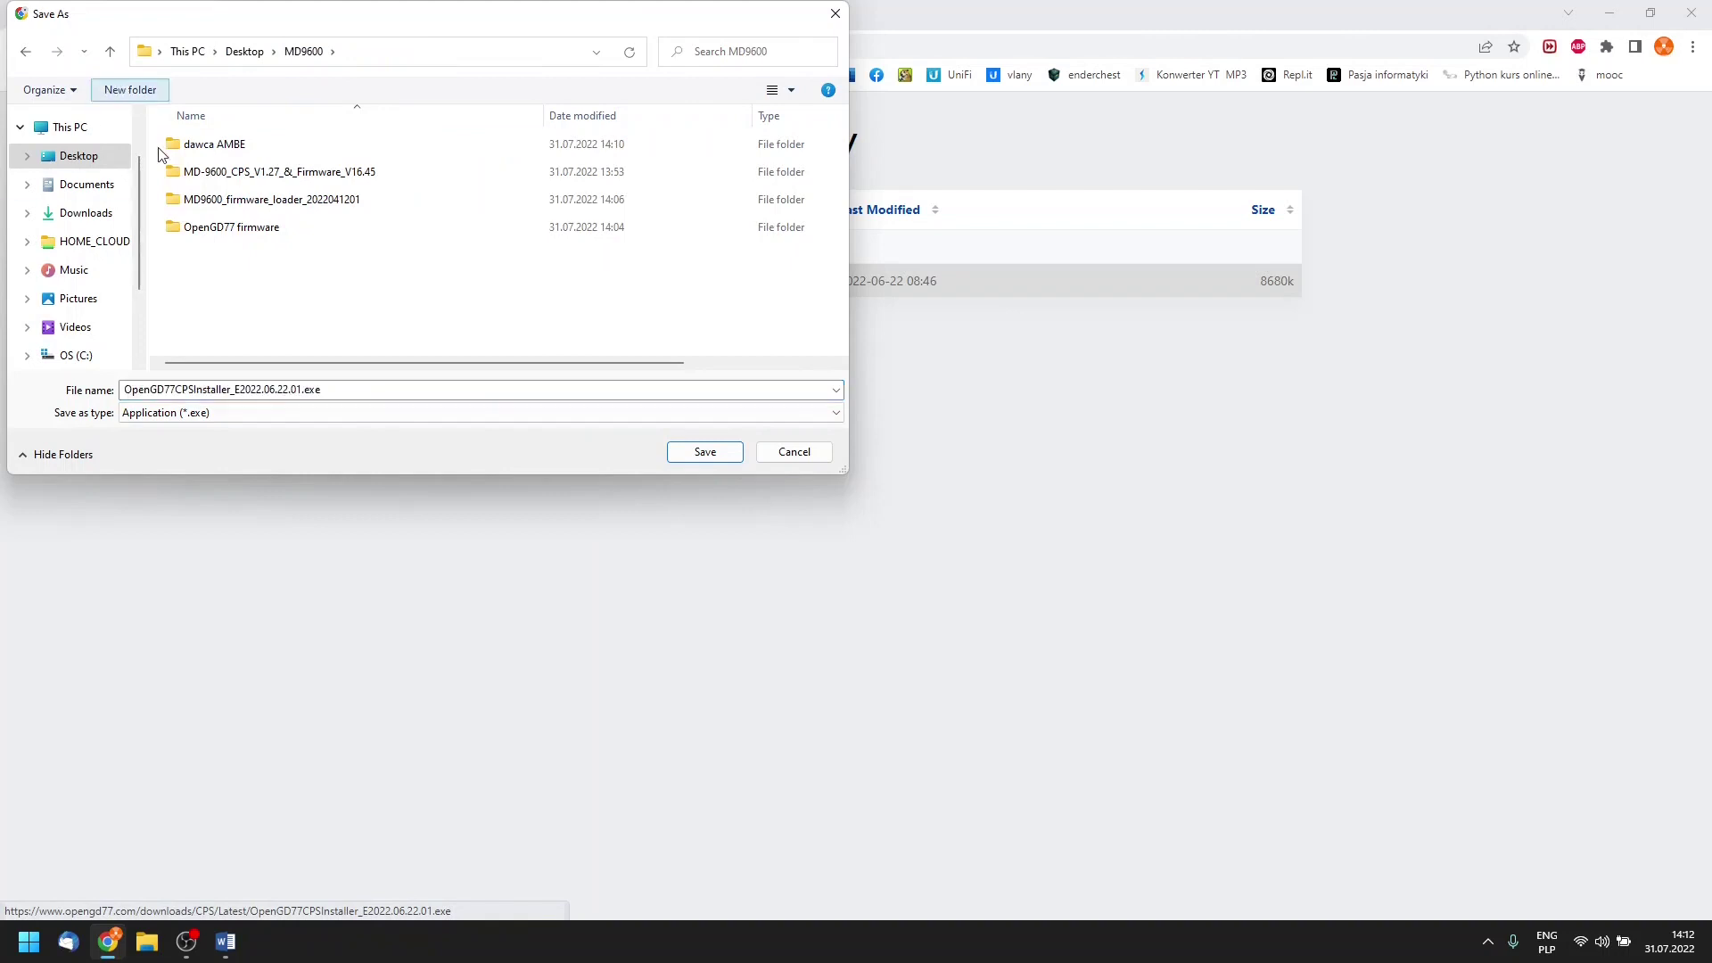
pyautogui.write('CPS opengd77')
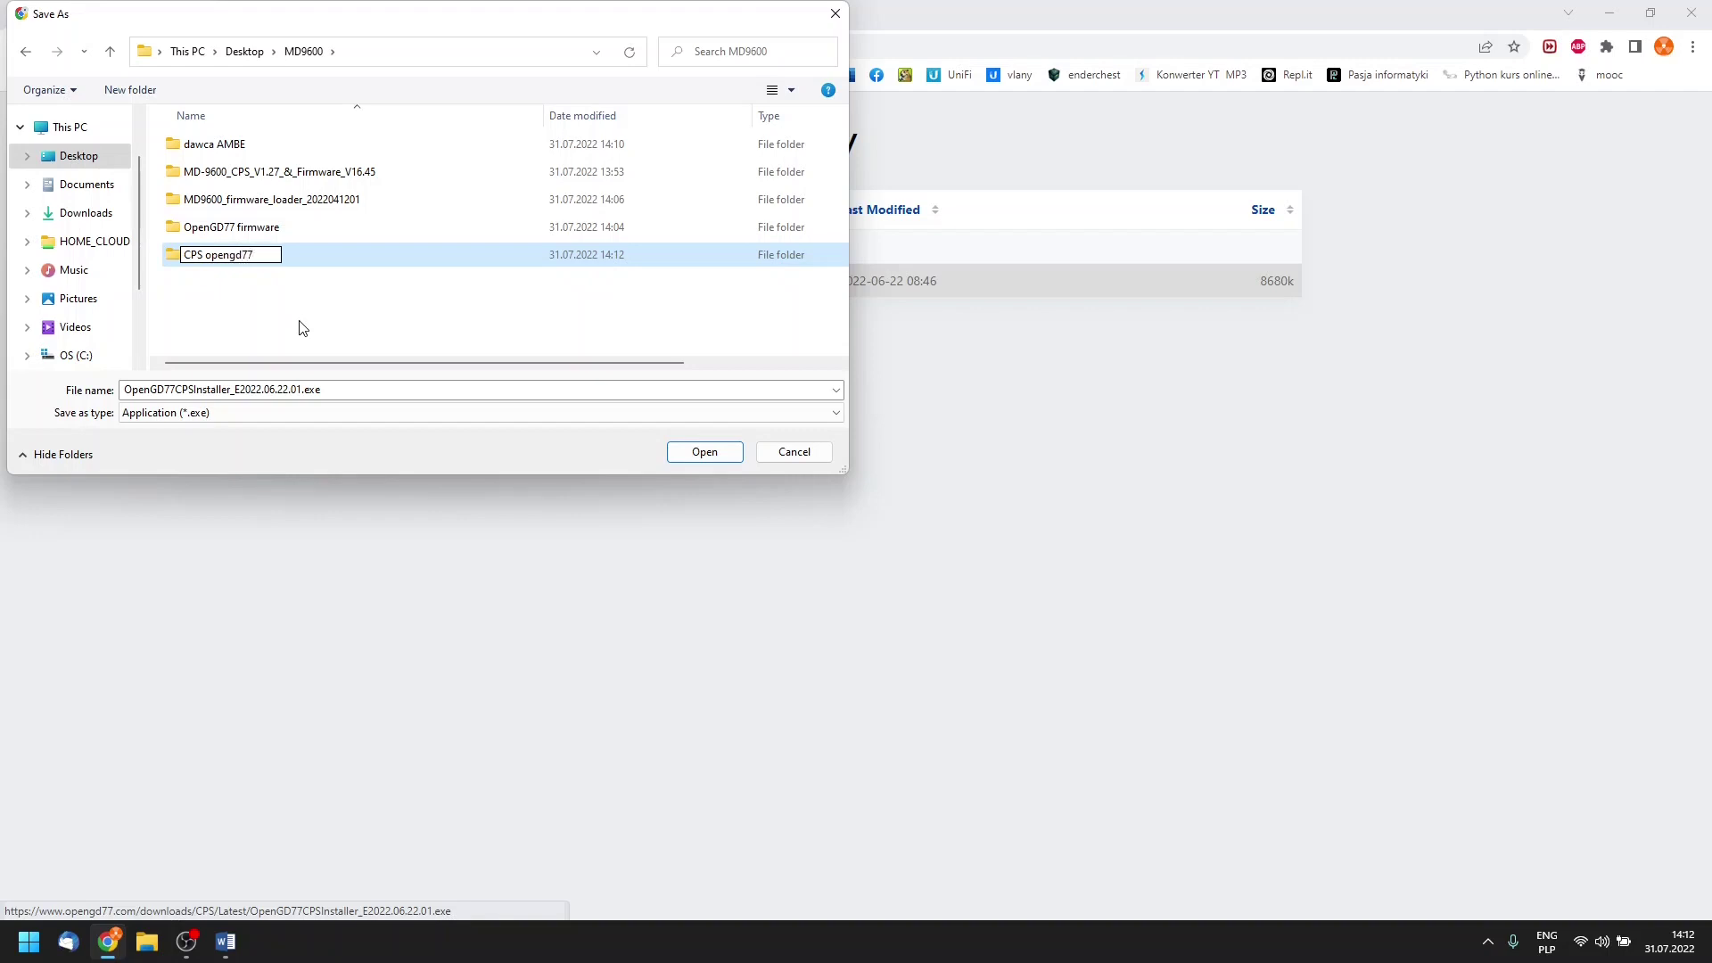
pyautogui.click(317, 323)
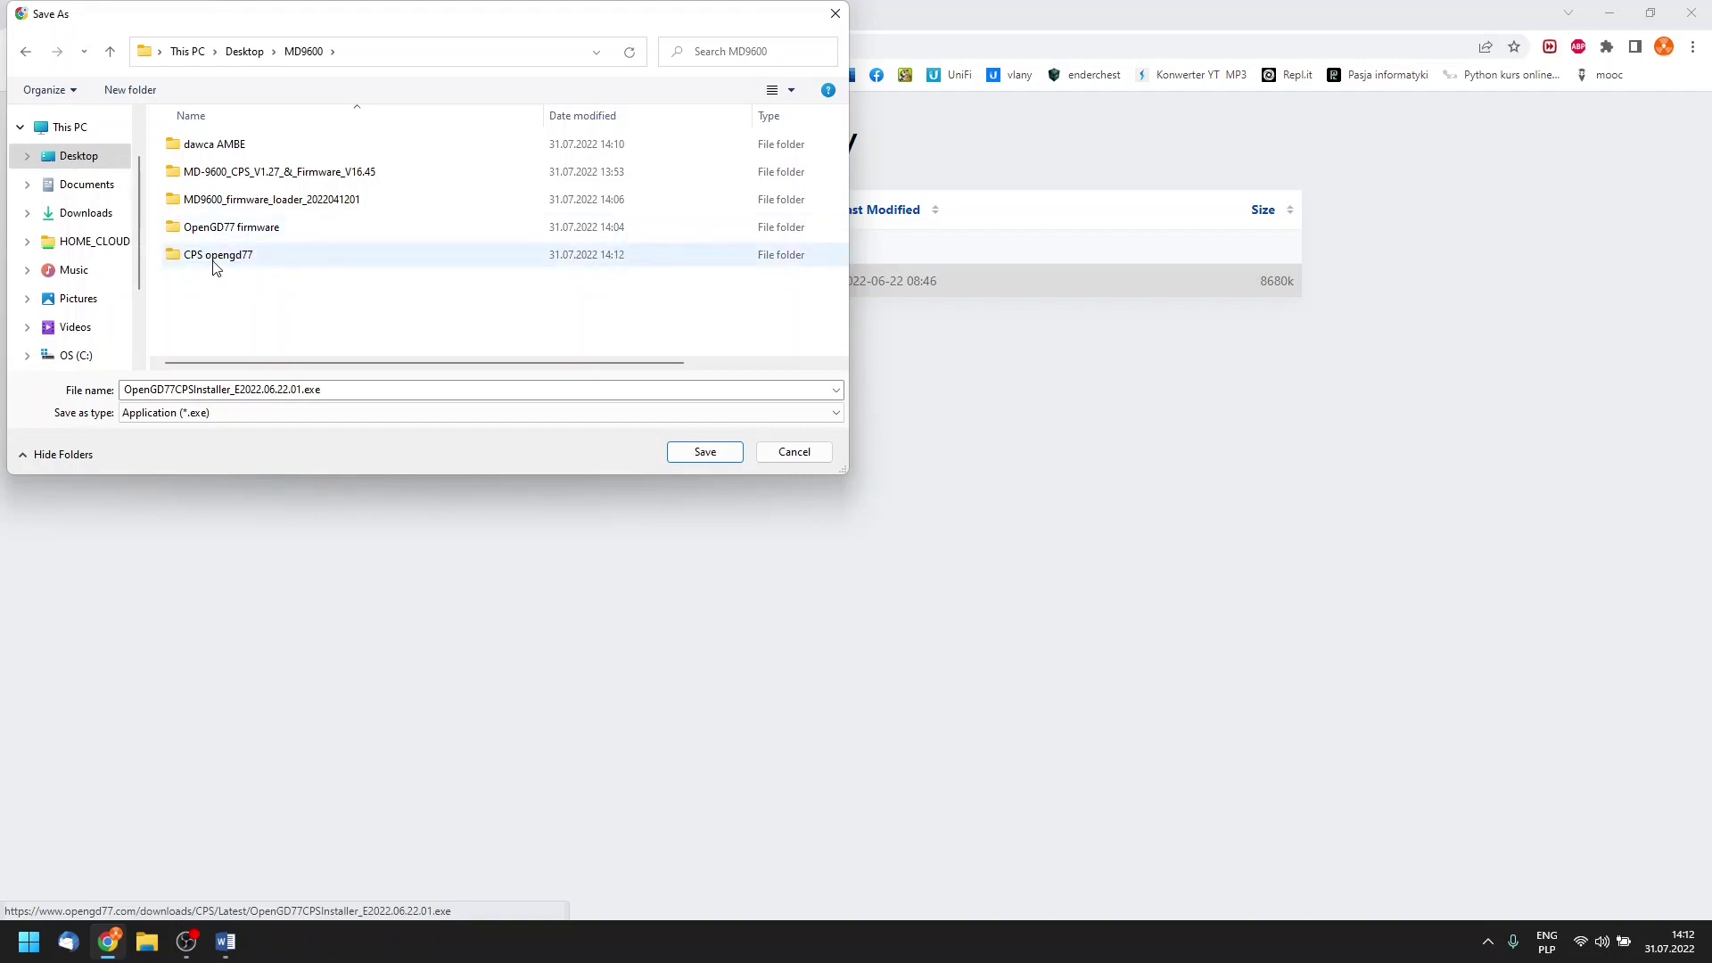
# Save the OpenGD77 CPS installer in the CPS opengd77 folder and close the browser
pyautogui.doubleClick(215, 258)
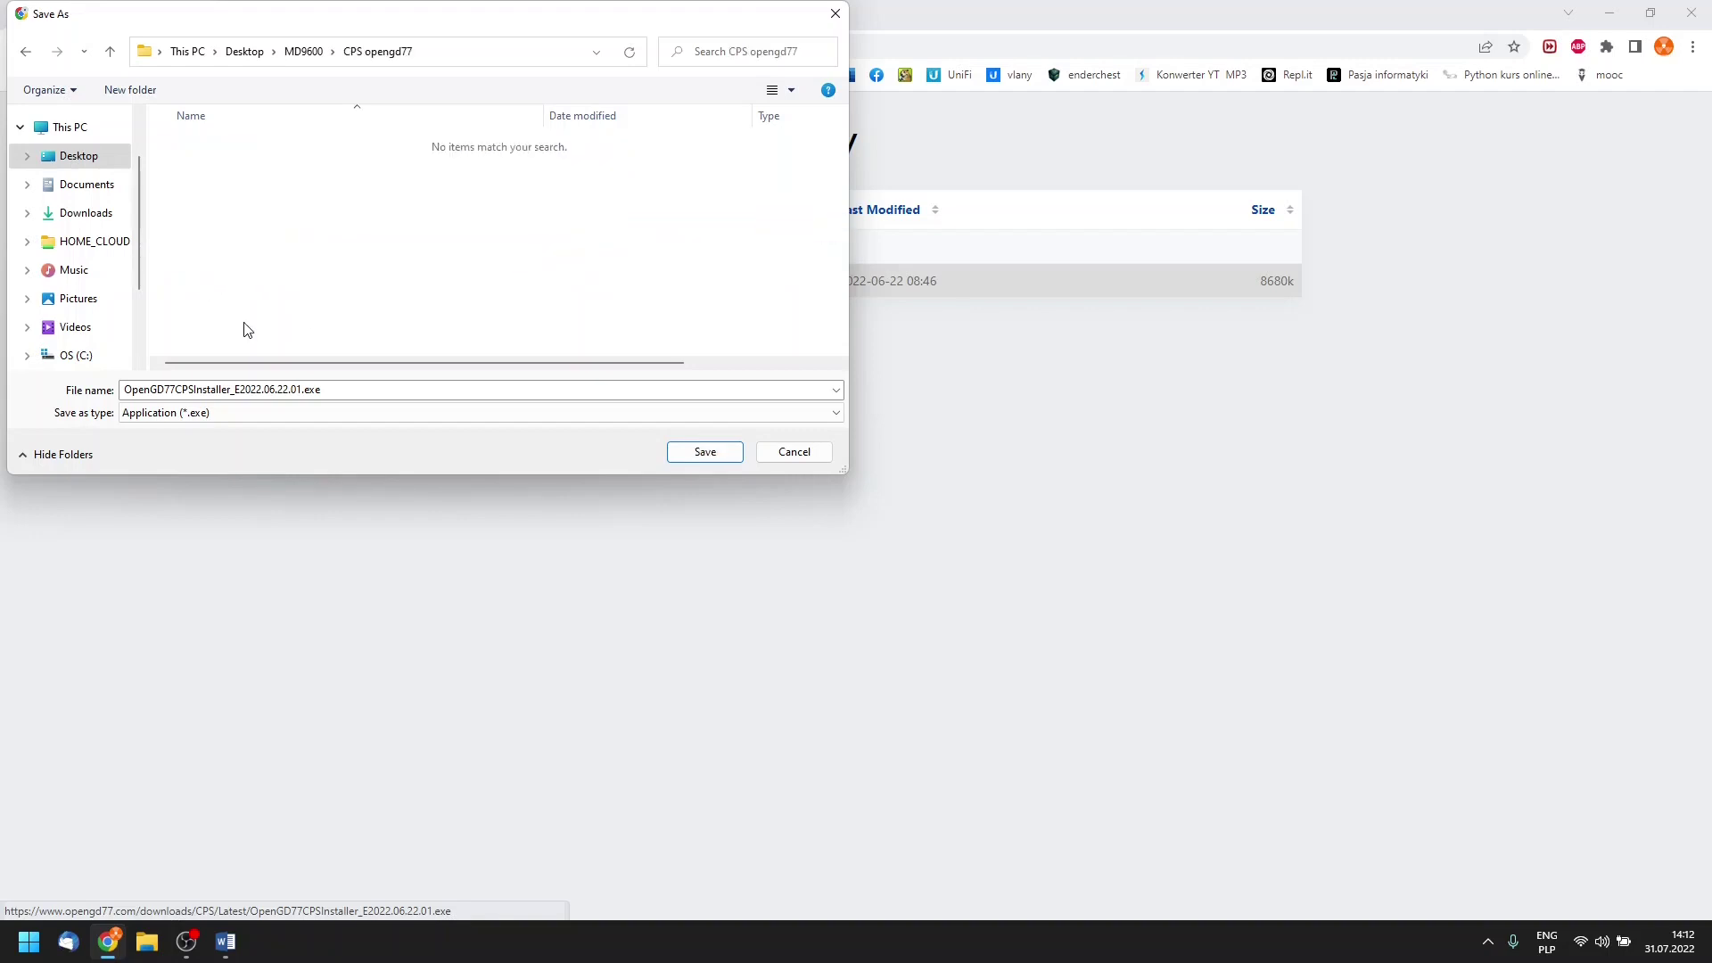
pyautogui.click(682, 460)
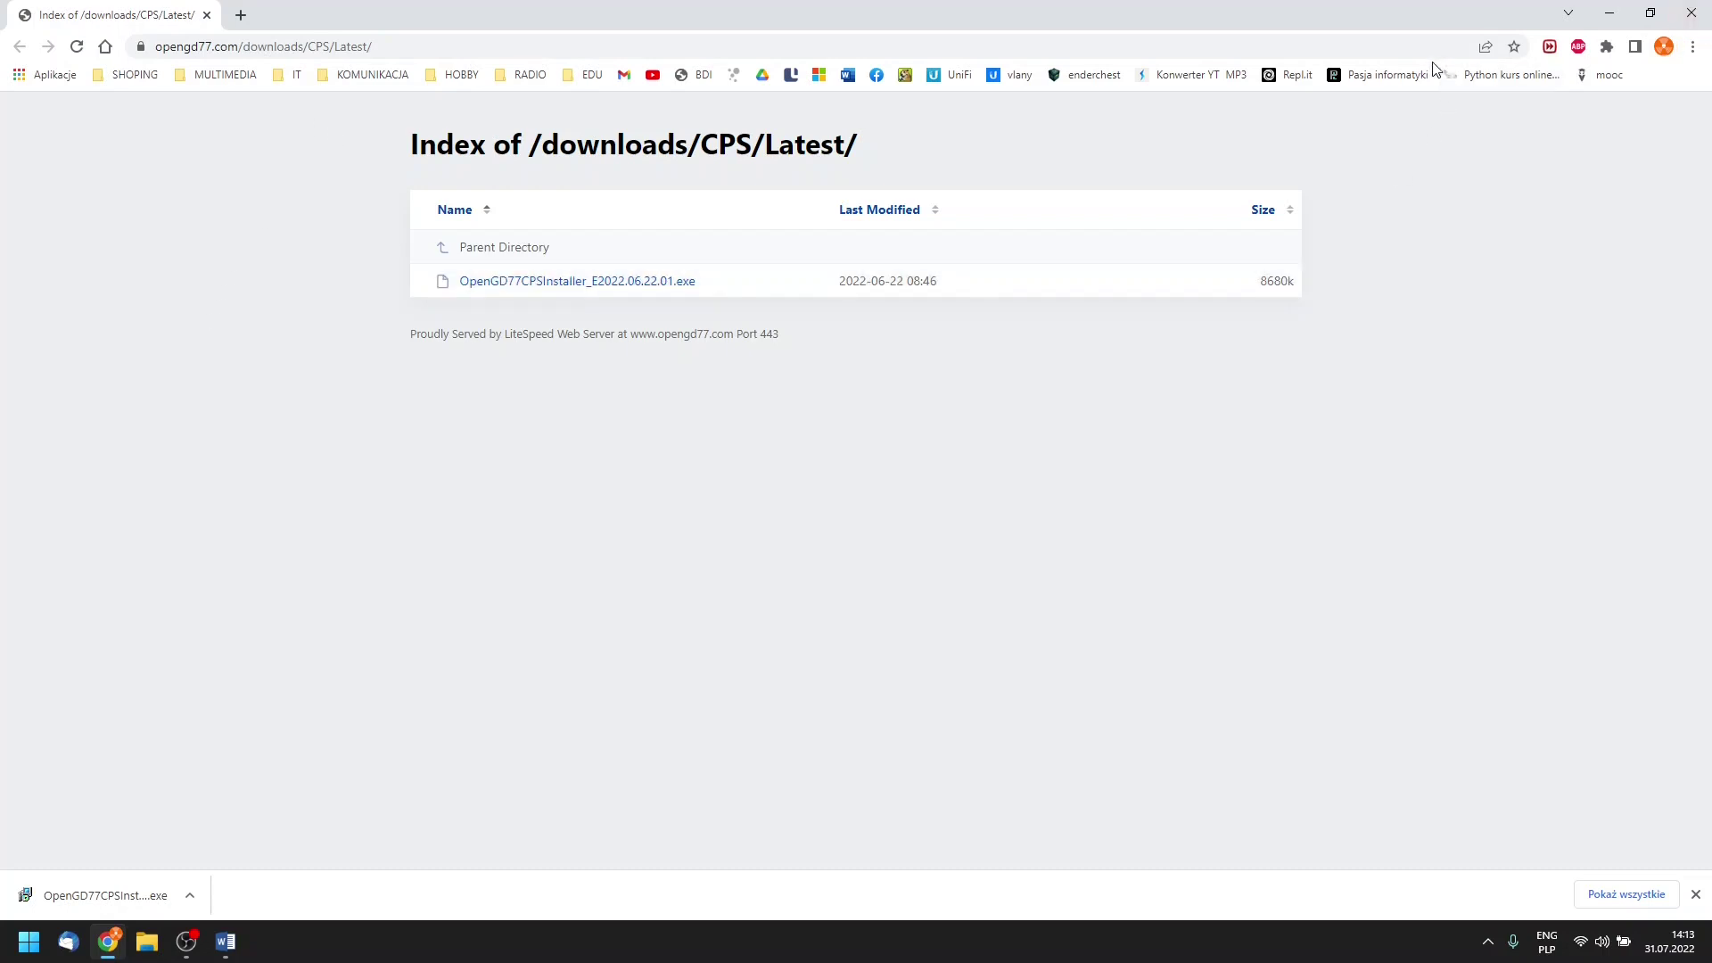
pyautogui.click(1691, 15)
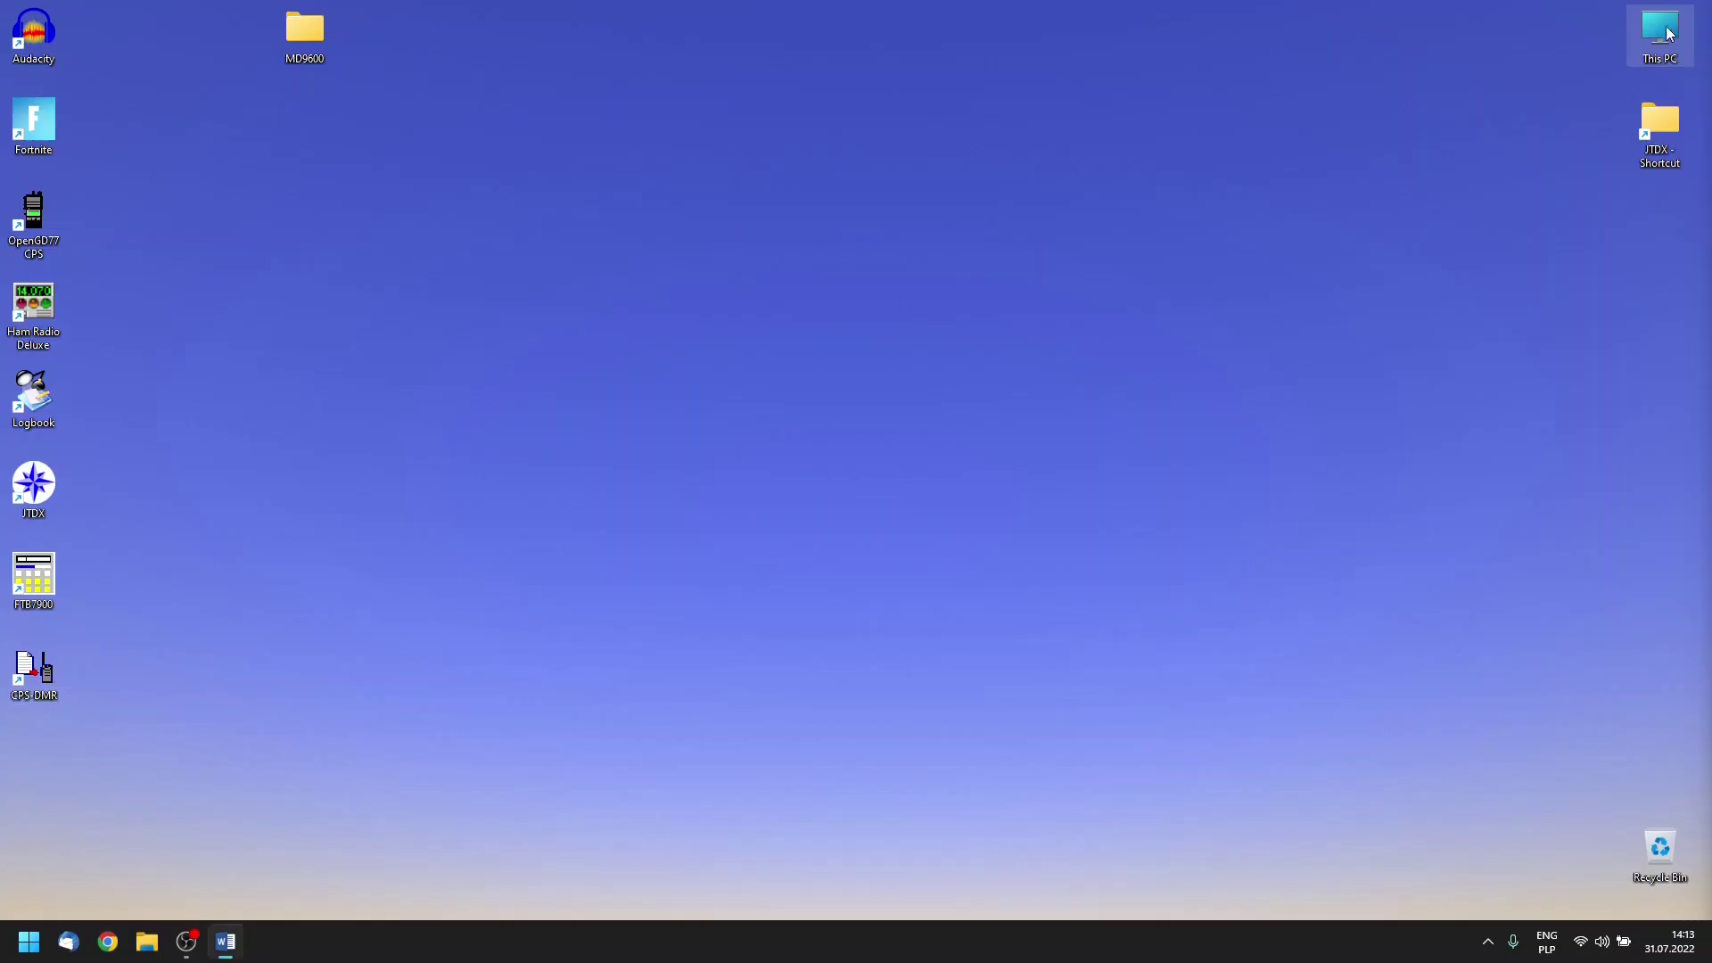
# Open the desktop's MD9600 folder to review its downloaded software subfolders
pyautogui.moveTo(700, 538); pyautogui.dragTo(714, 484)
pyautogui.doubleClick(714, 484)
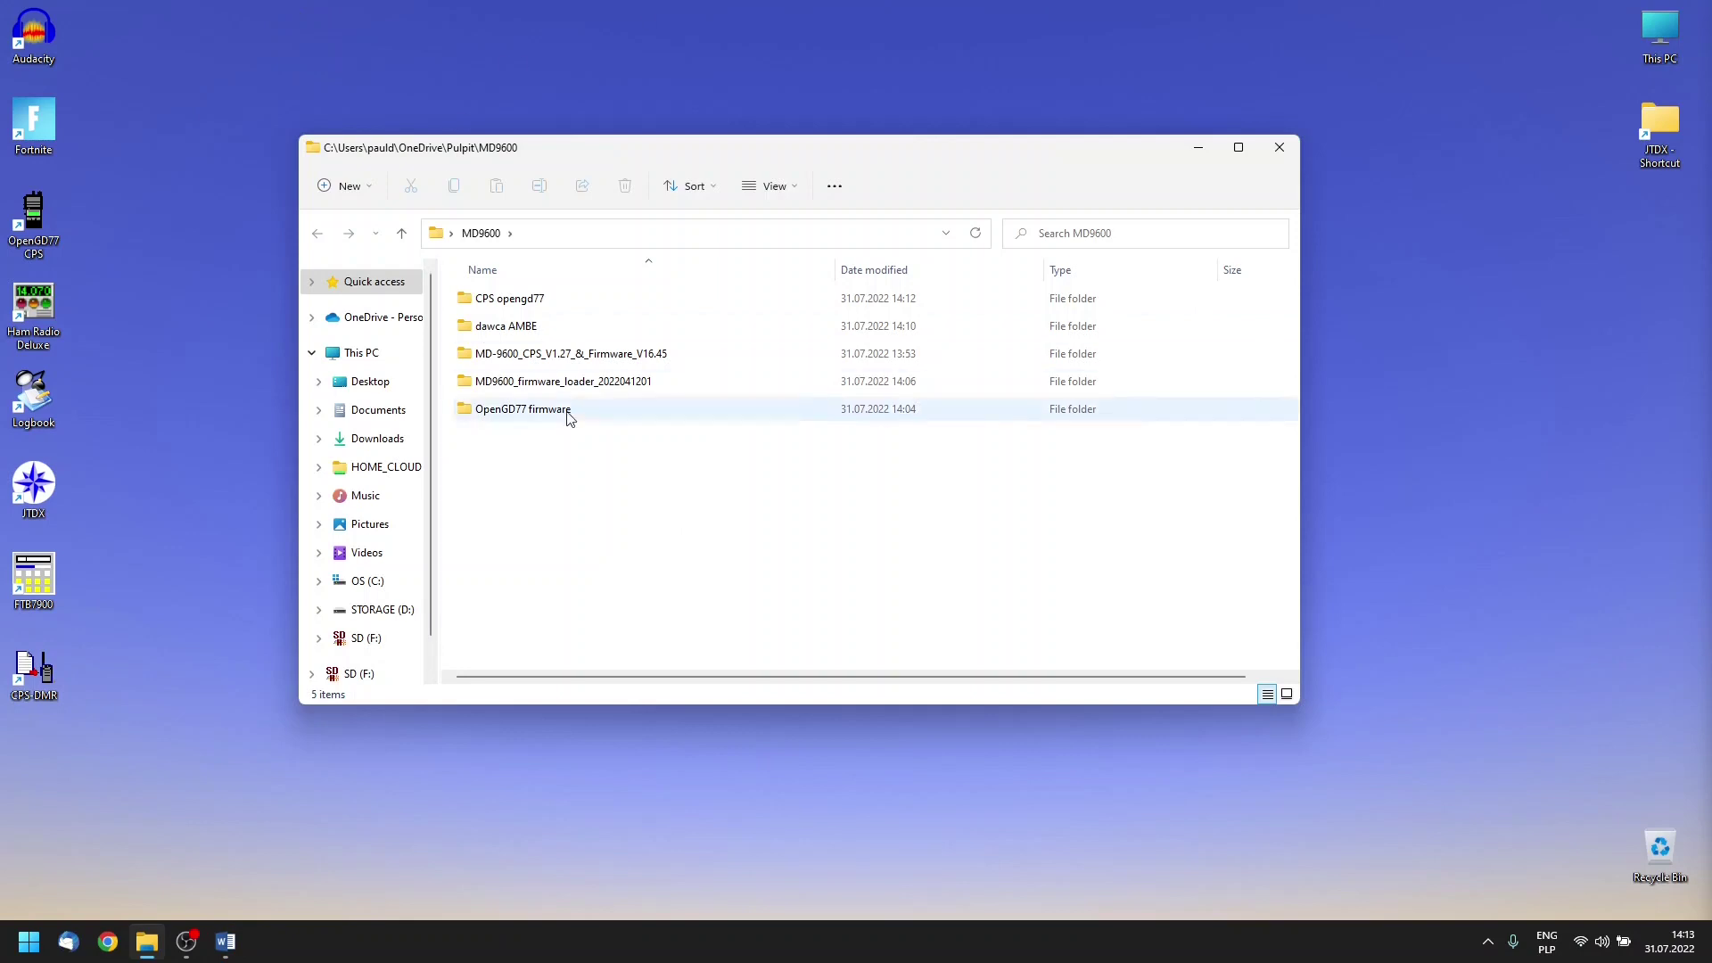
pyautogui.moveTo(1043, 145); pyautogui.dragTo(1063, 43)
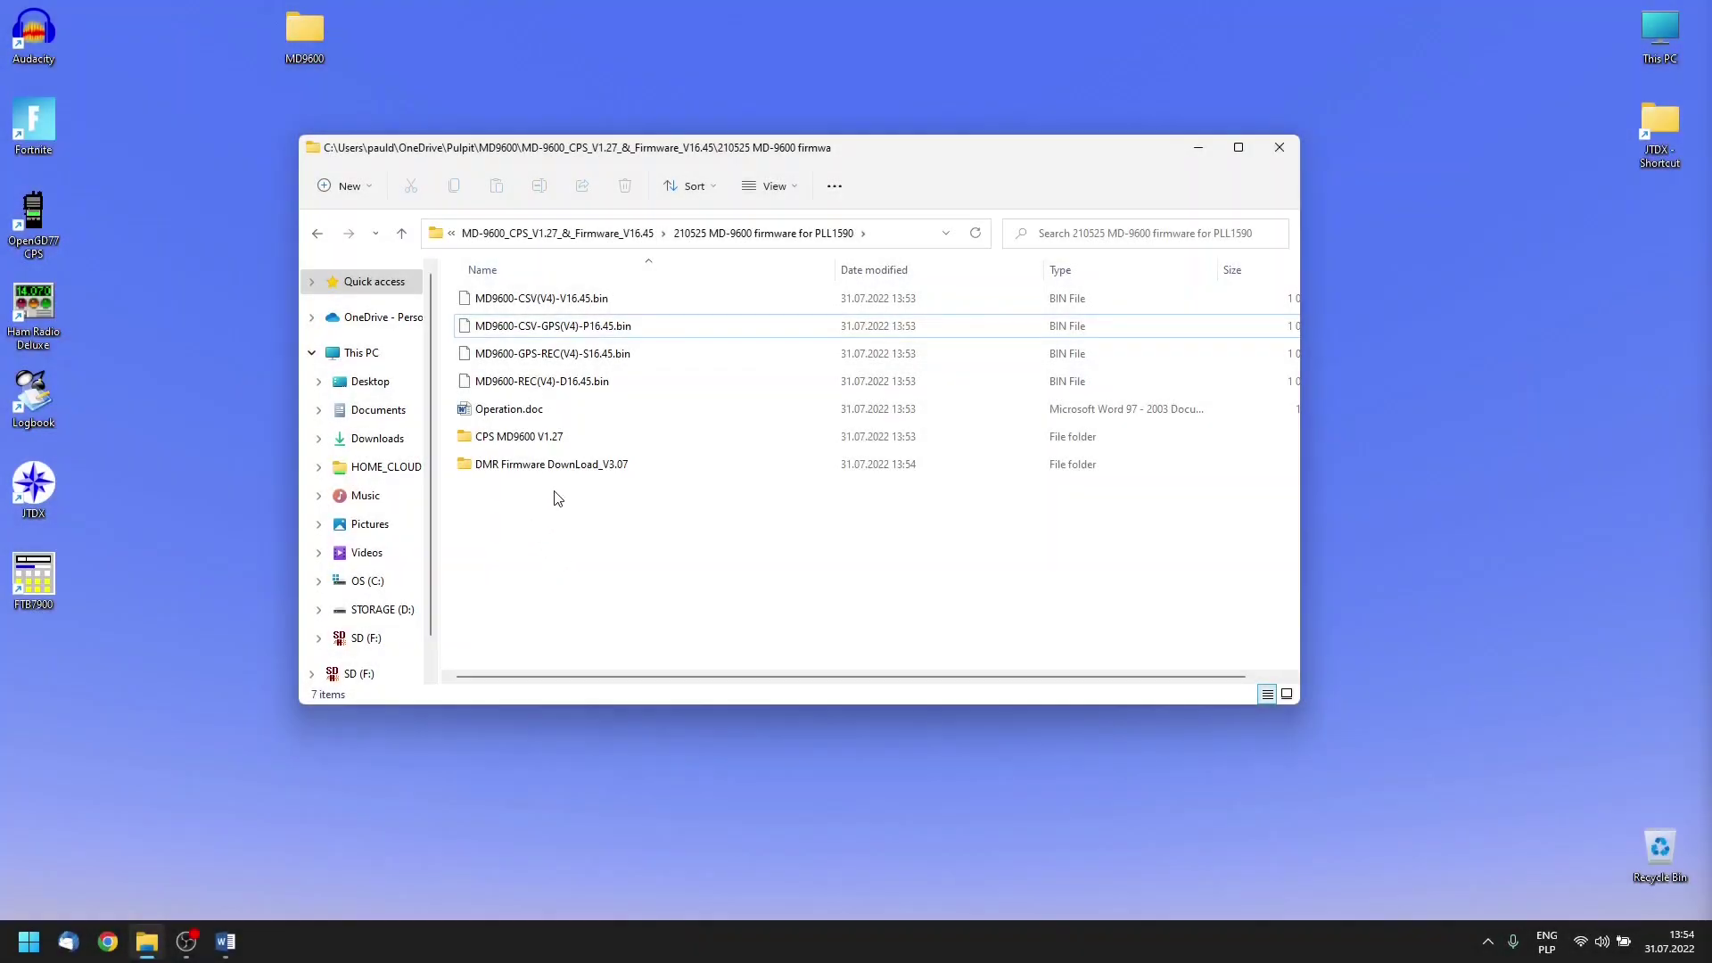
# Launch CPS MD9600 V1.27.exe from the CPS MD9600 V1.27 folder, allowing it past SmartScreen and running it with the compatibility settings
pyautogui.doubleClick(550, 438)
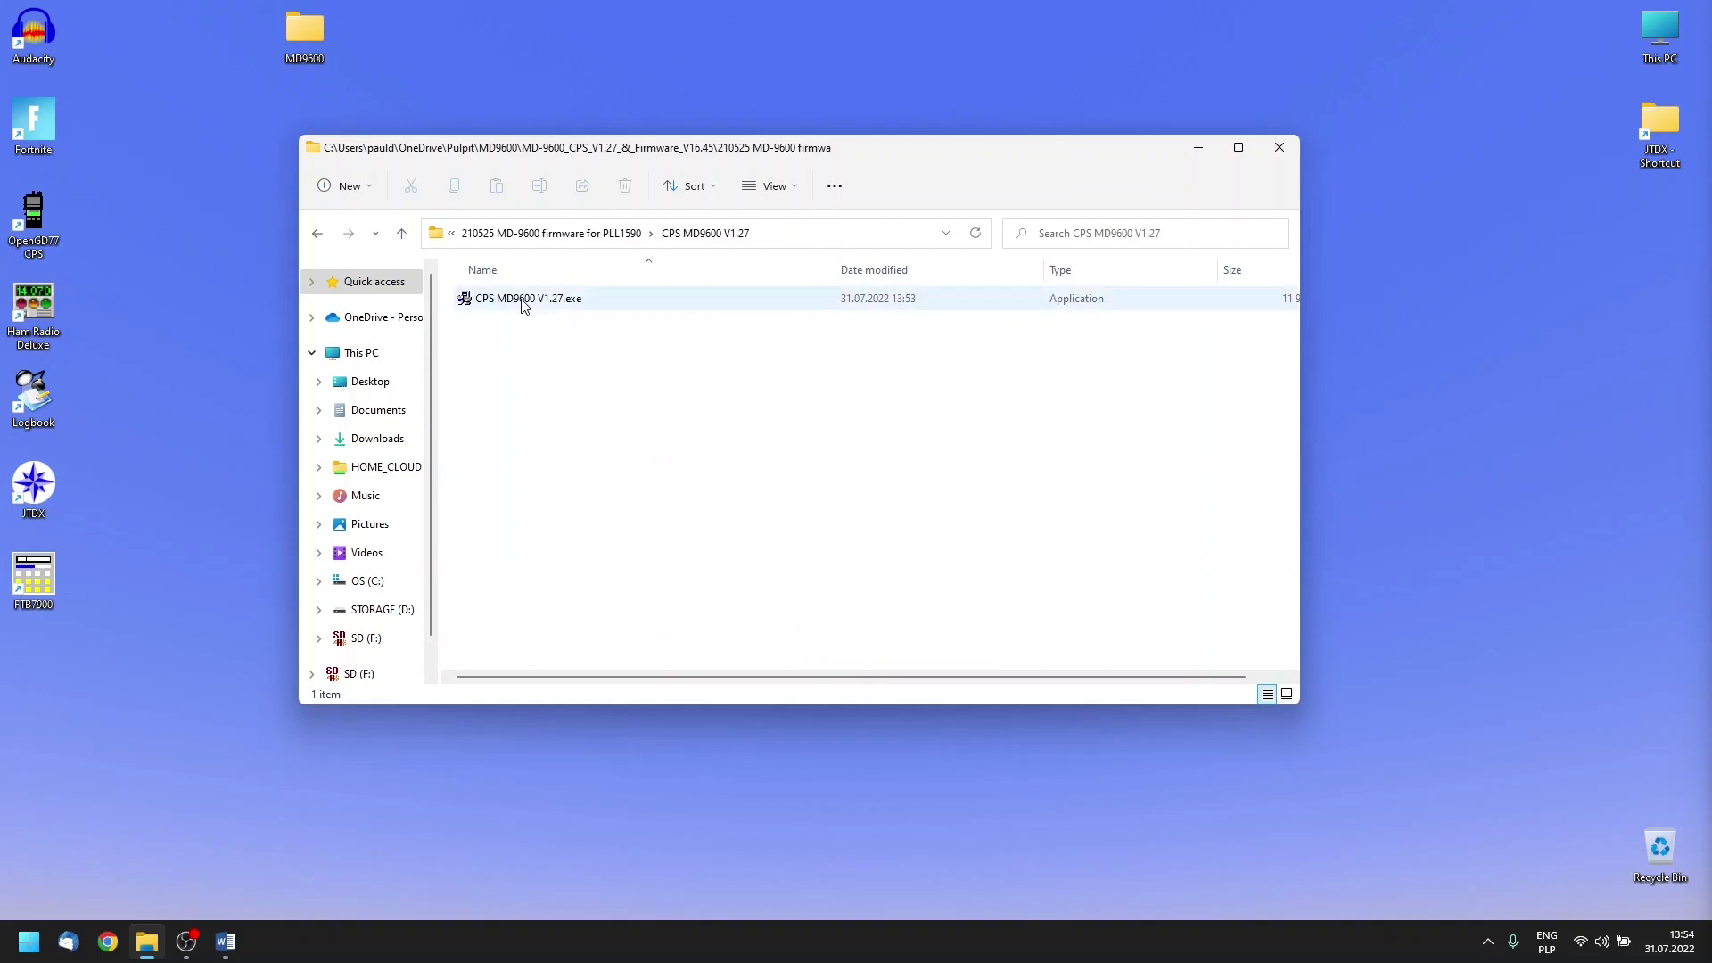
pyautogui.doubleClick(524, 301)
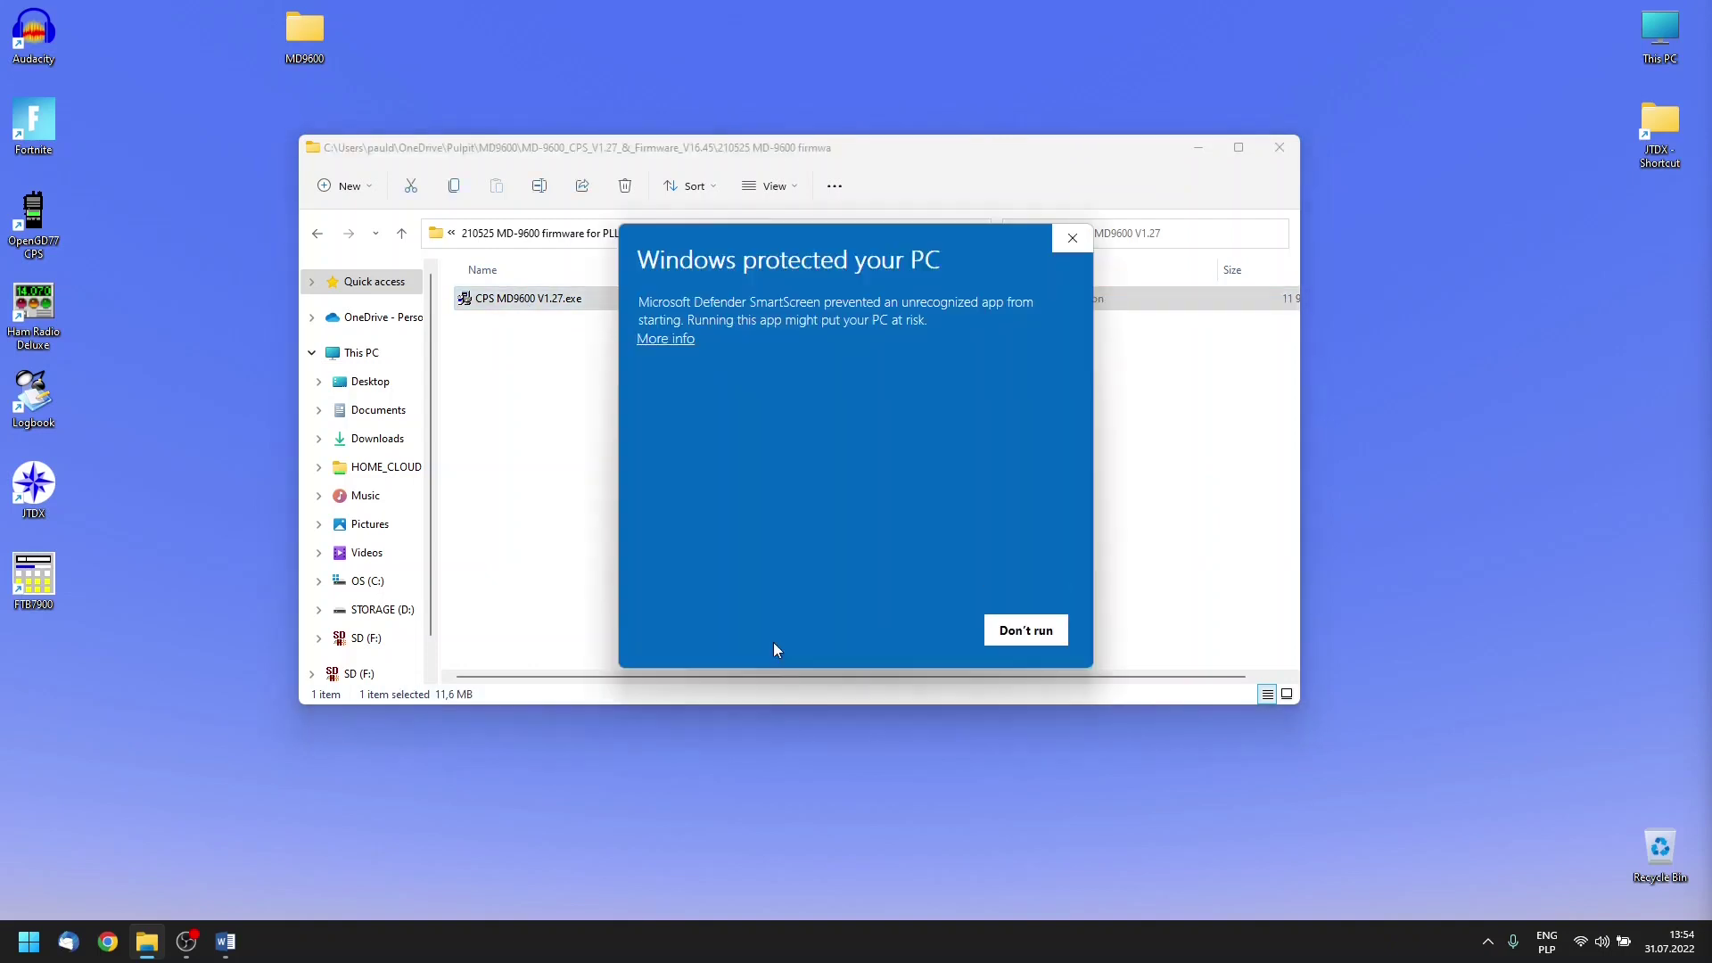
pyautogui.click(667, 344)
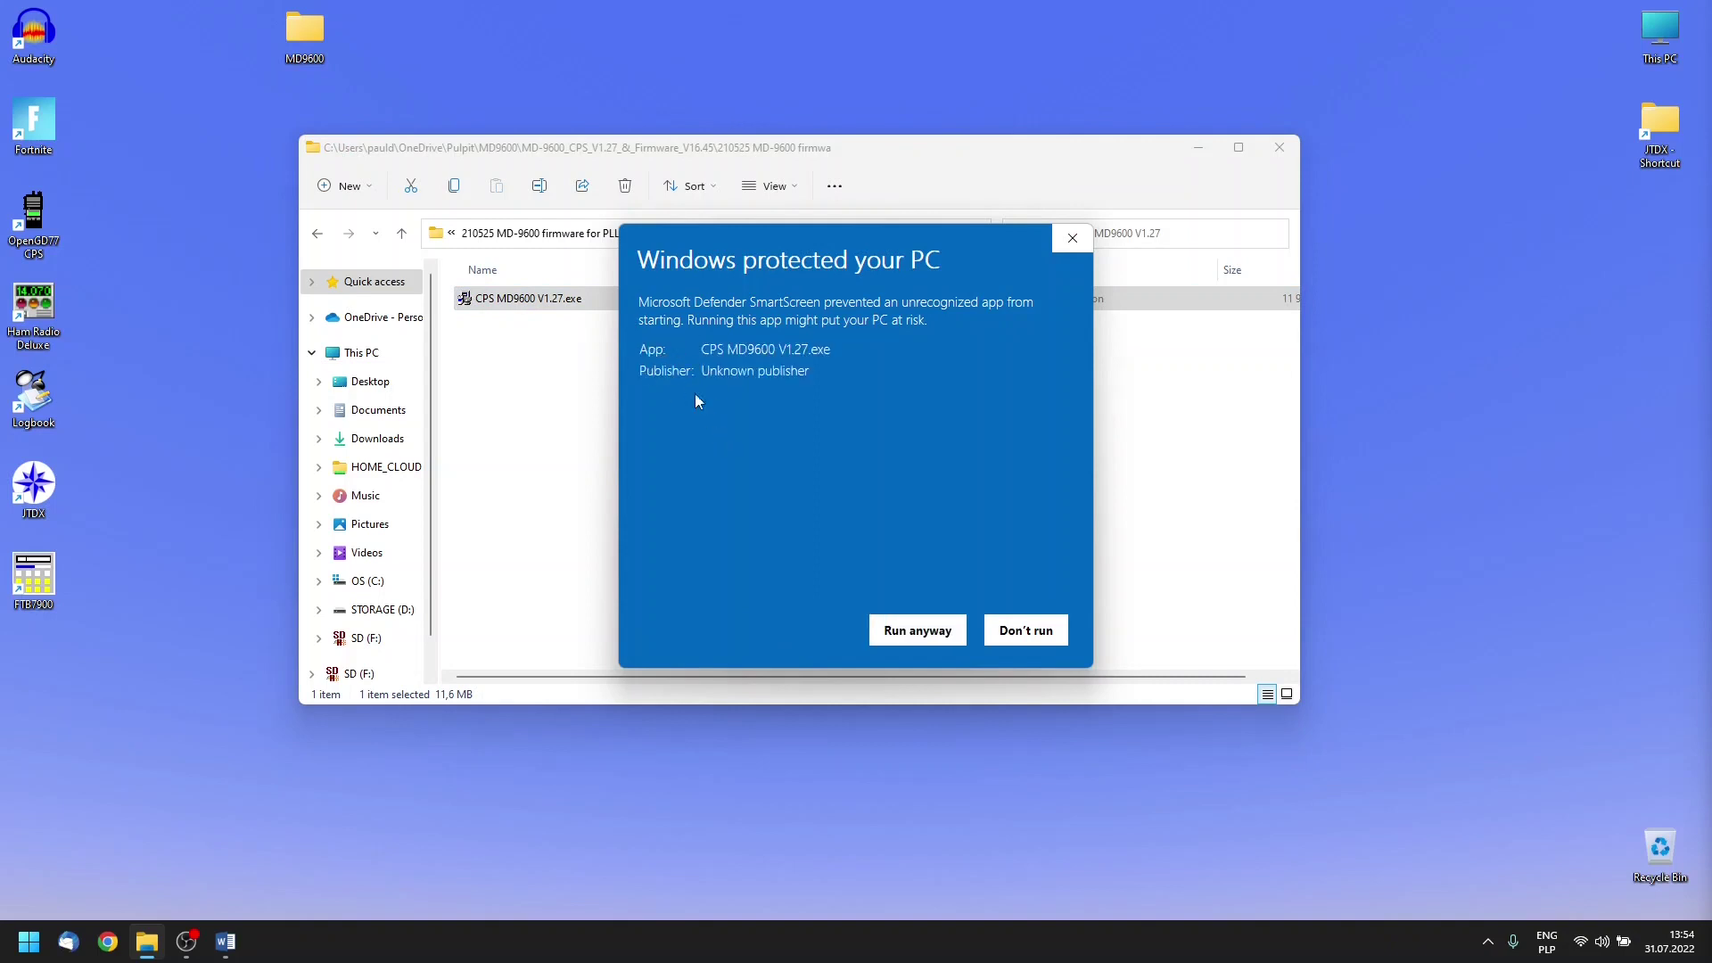
pyautogui.click(908, 635)
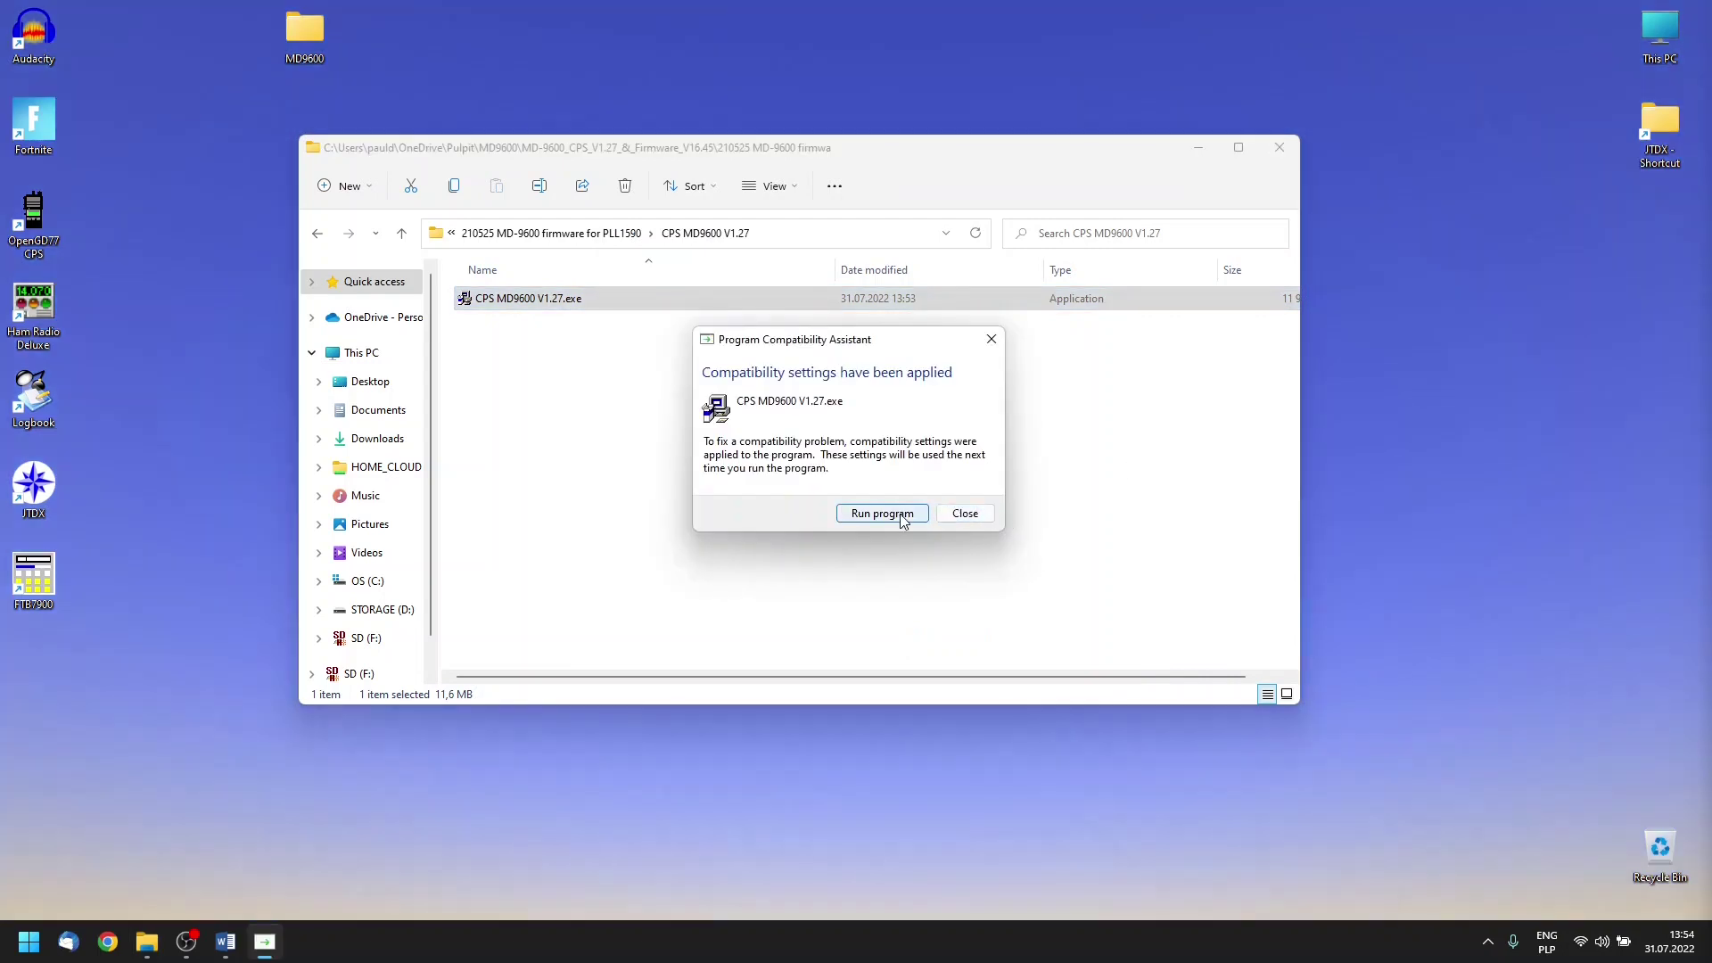
pyautogui.click(903, 514)
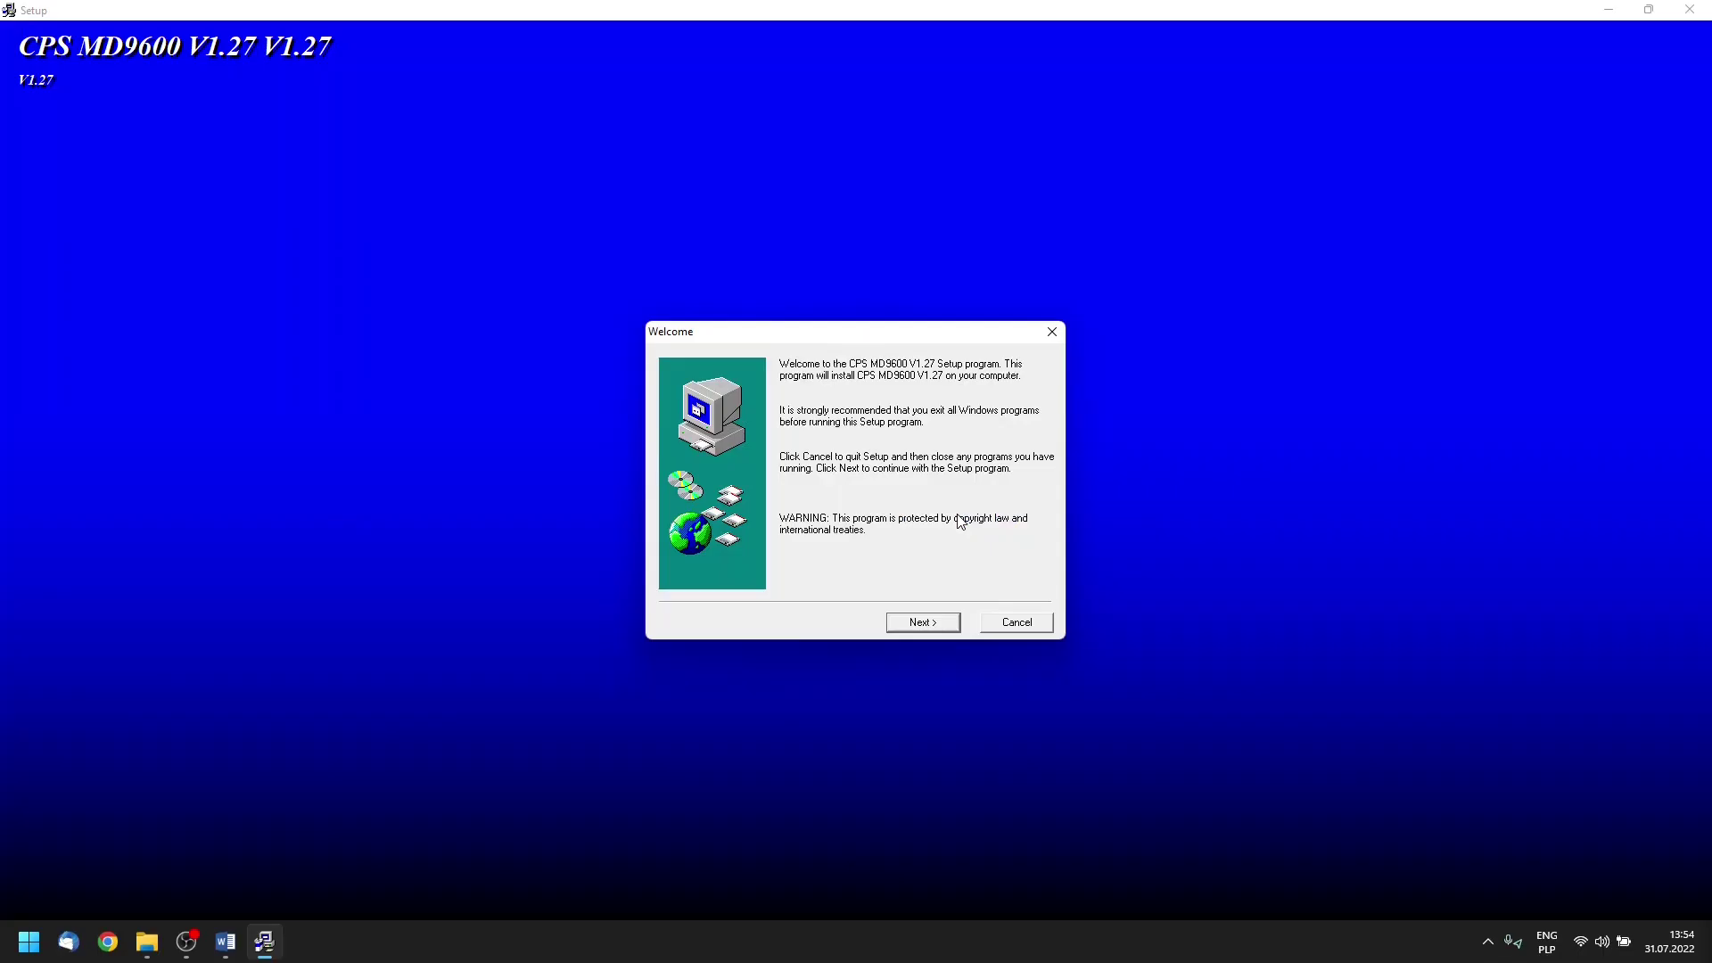
# Install CPS MD9600 V1.27 in the proposed folder C:\CPS MD9600 V1.27 V1.27, finish the setup and close the file window
pyautogui.click(911, 623)
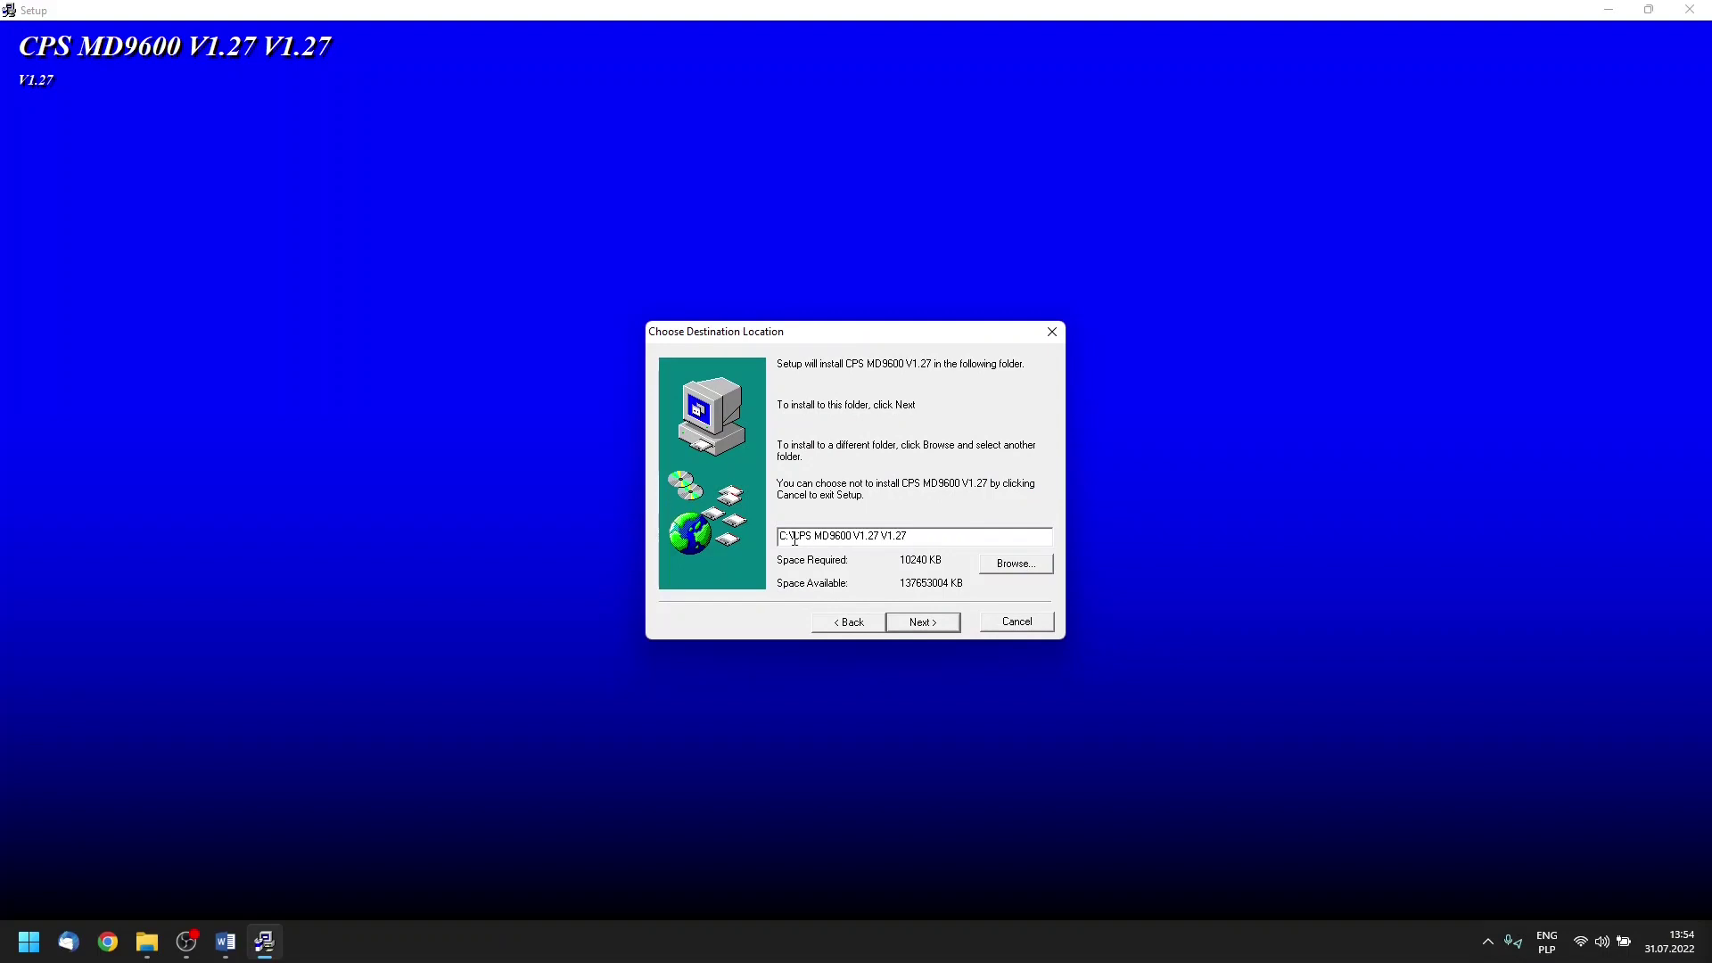
pyautogui.moveTo(794, 538); pyautogui.dragTo(936, 538)
pyautogui.click(935, 538)
pyautogui.click(909, 624)
pyautogui.click(917, 628)
pyautogui.click(915, 626)
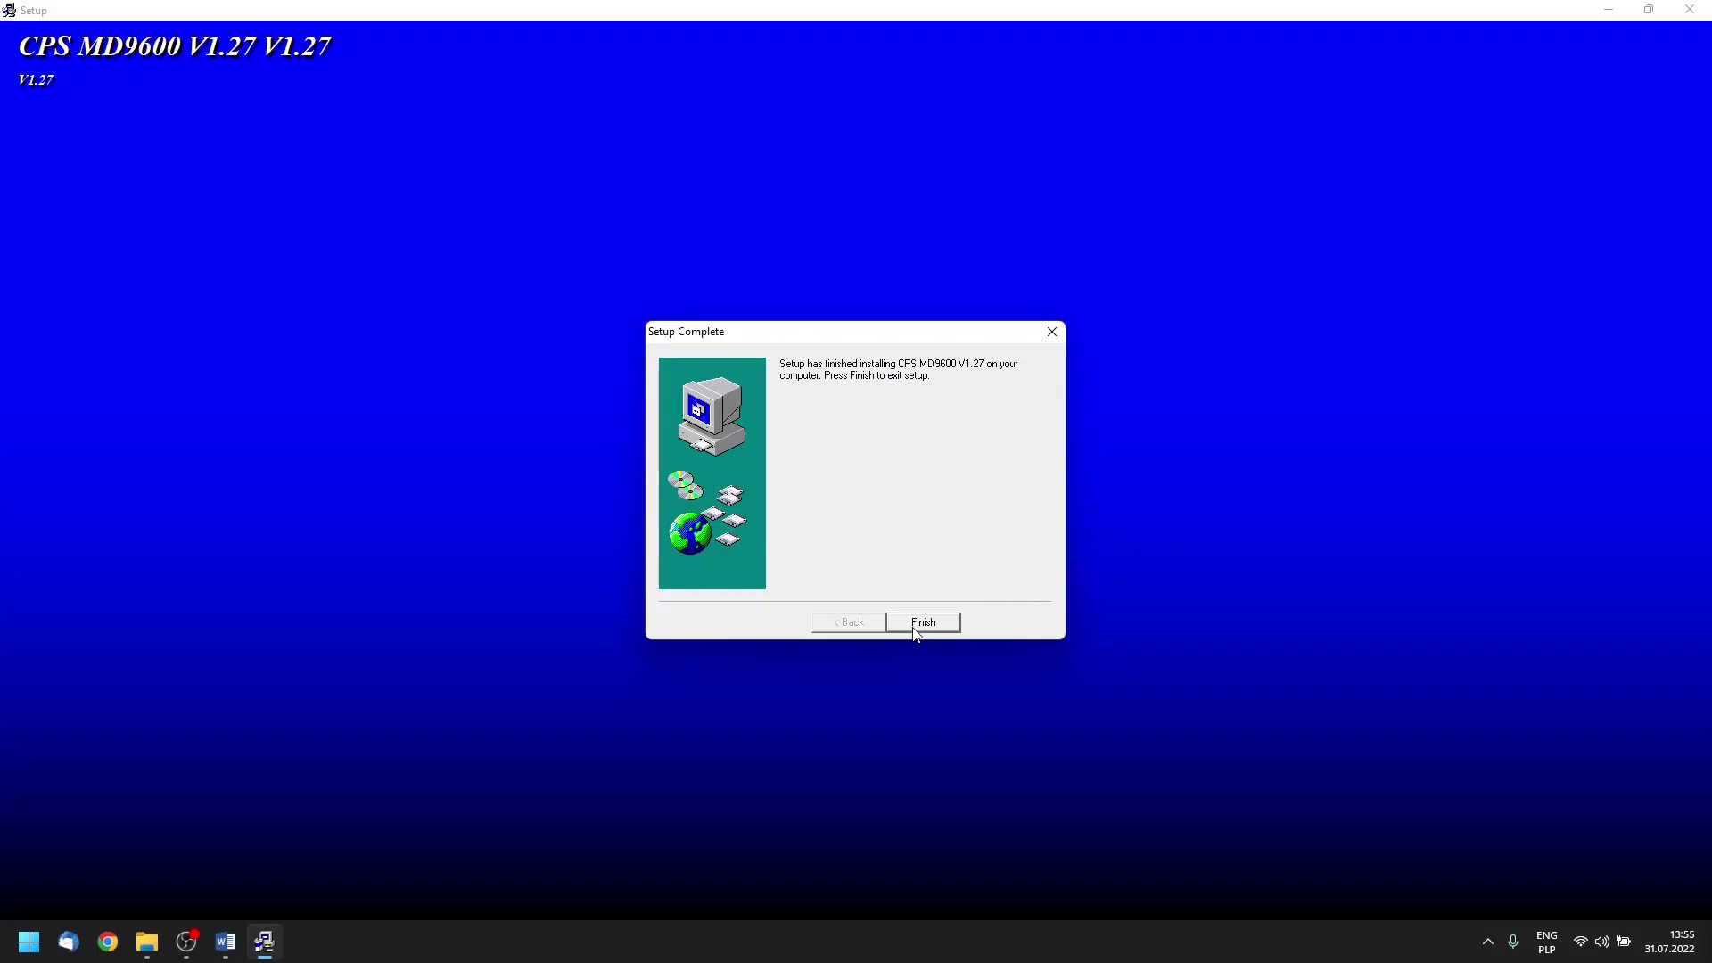
pyautogui.click(915, 624)
pyautogui.click(858, 605)
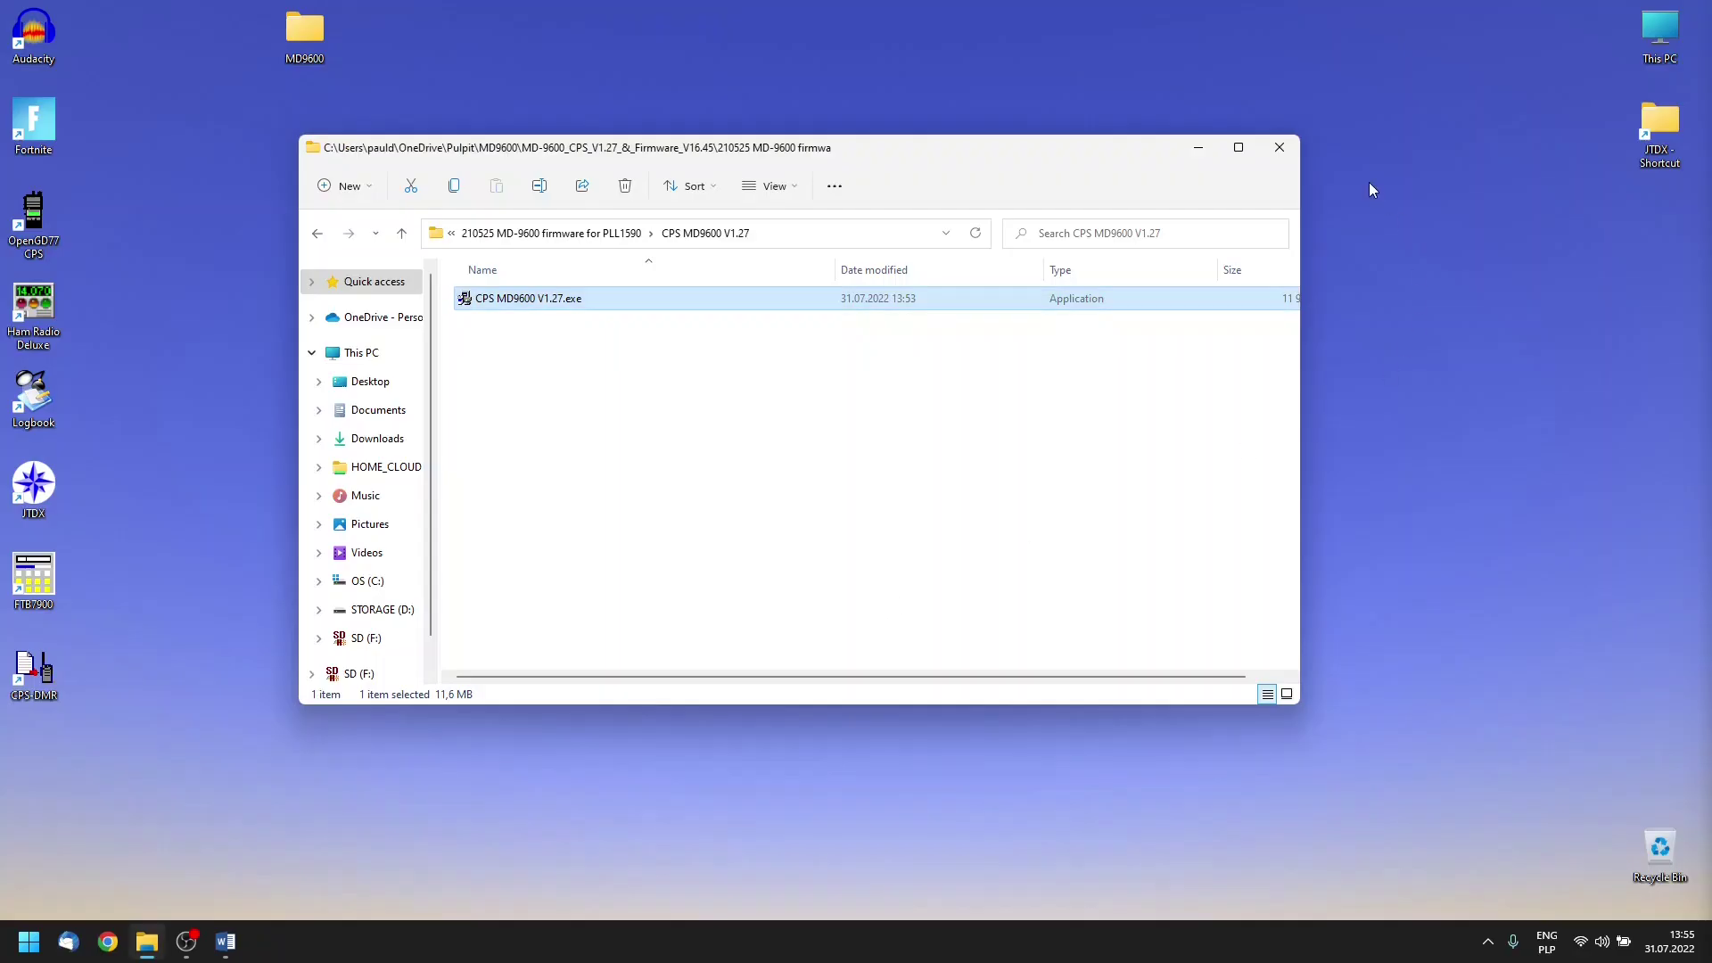
pyautogui.click(318, 242)
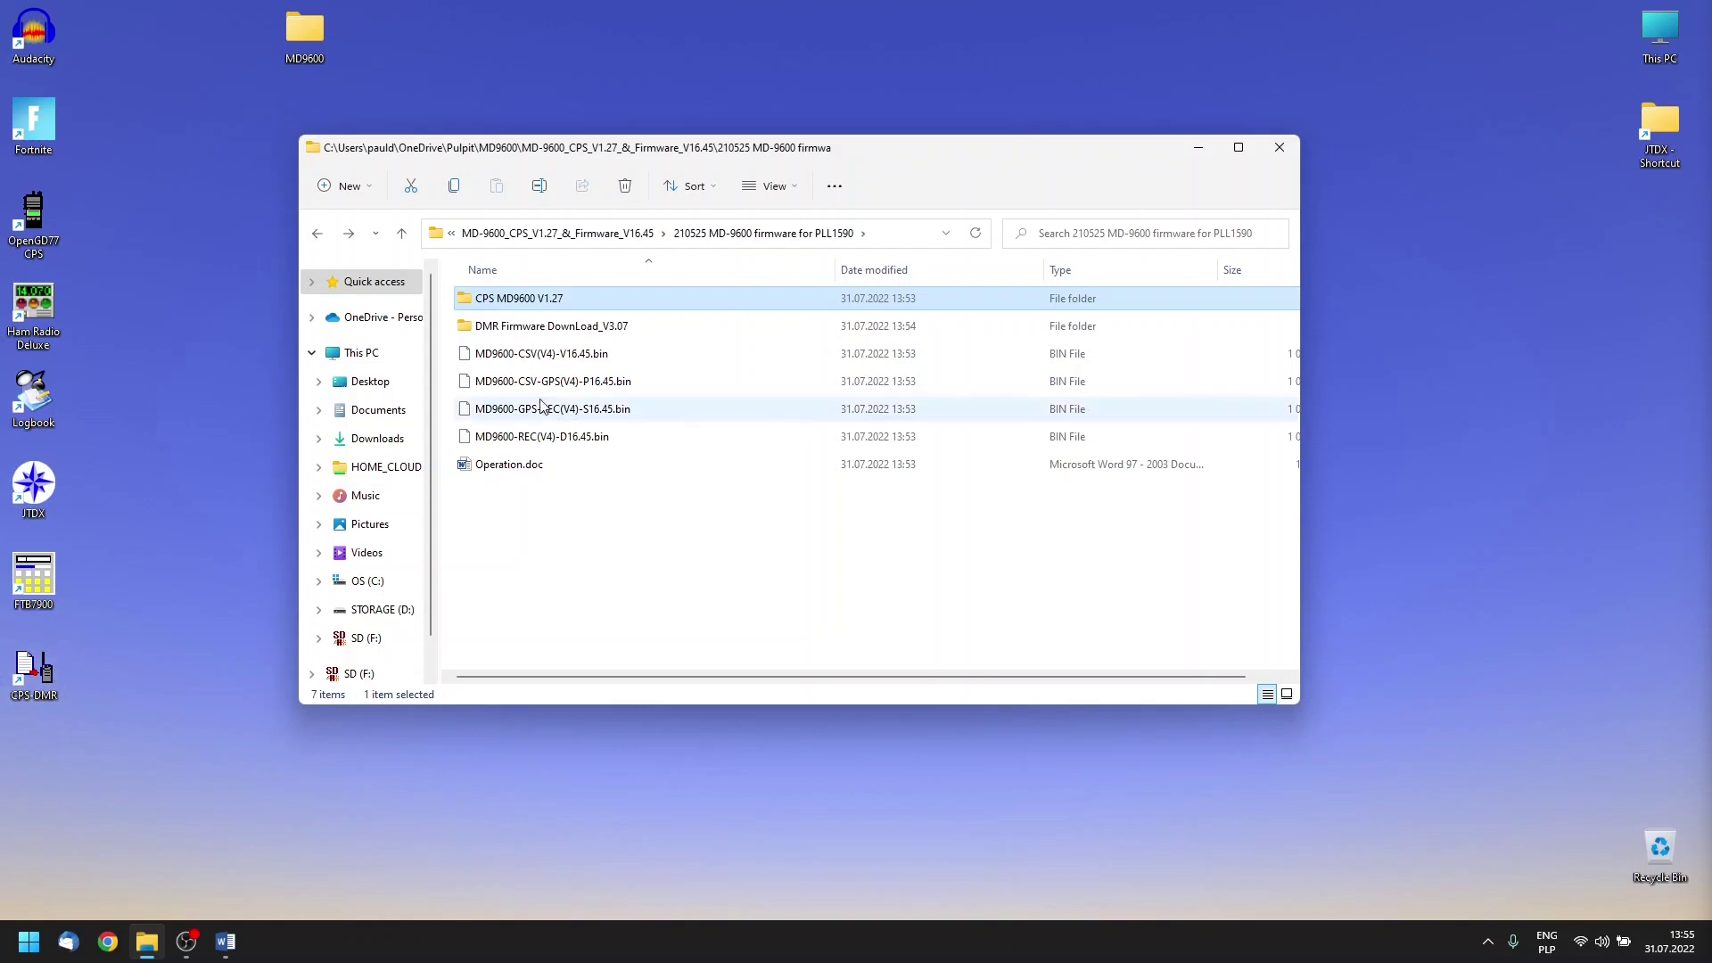
pyautogui.click(1280, 152)
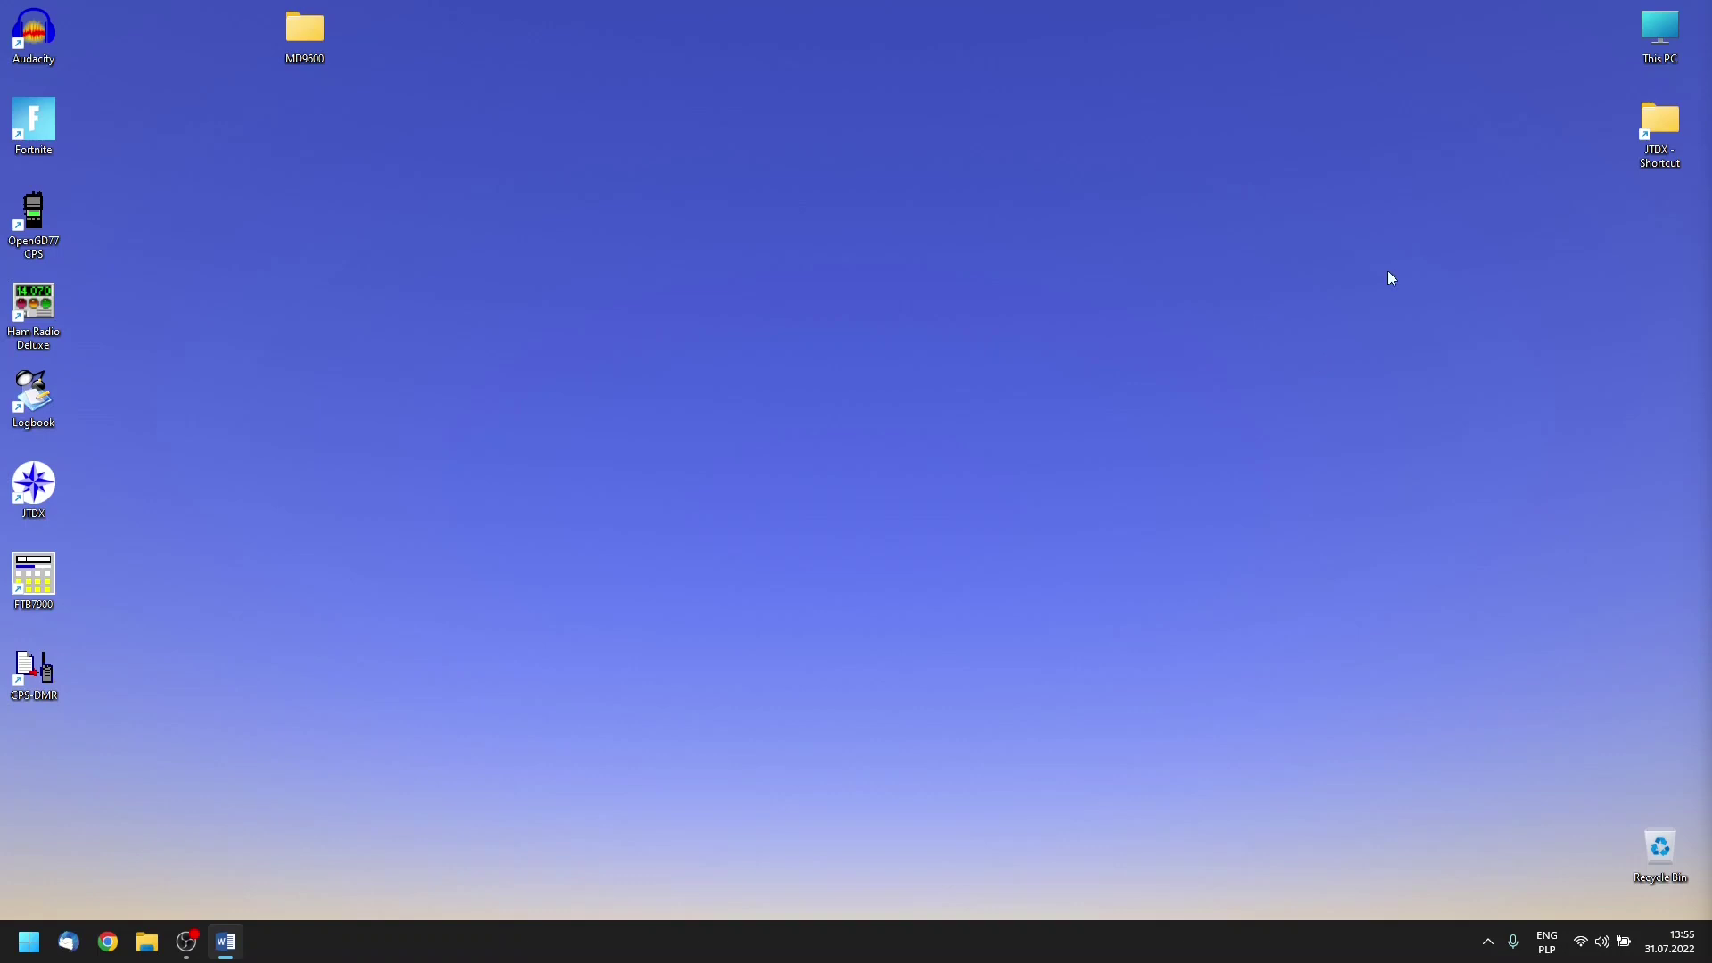
# Open Device Manager from the computer's system properties
pyautogui.rightClick(1658, 40)
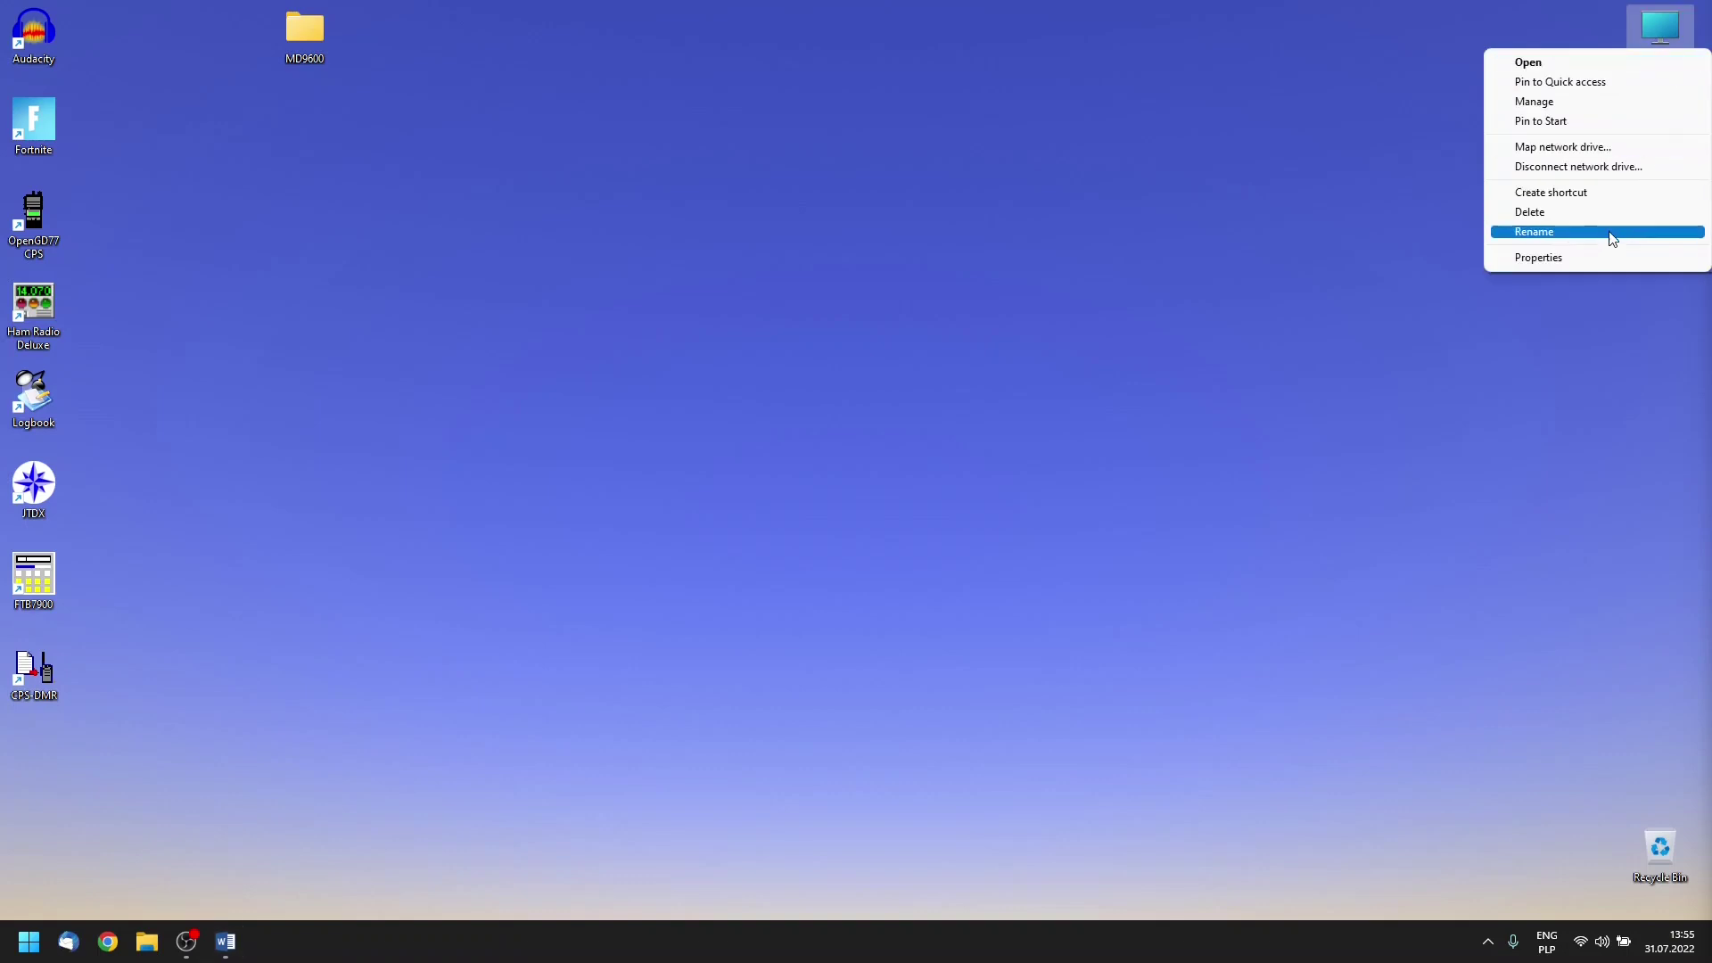
pyautogui.click(1538, 258)
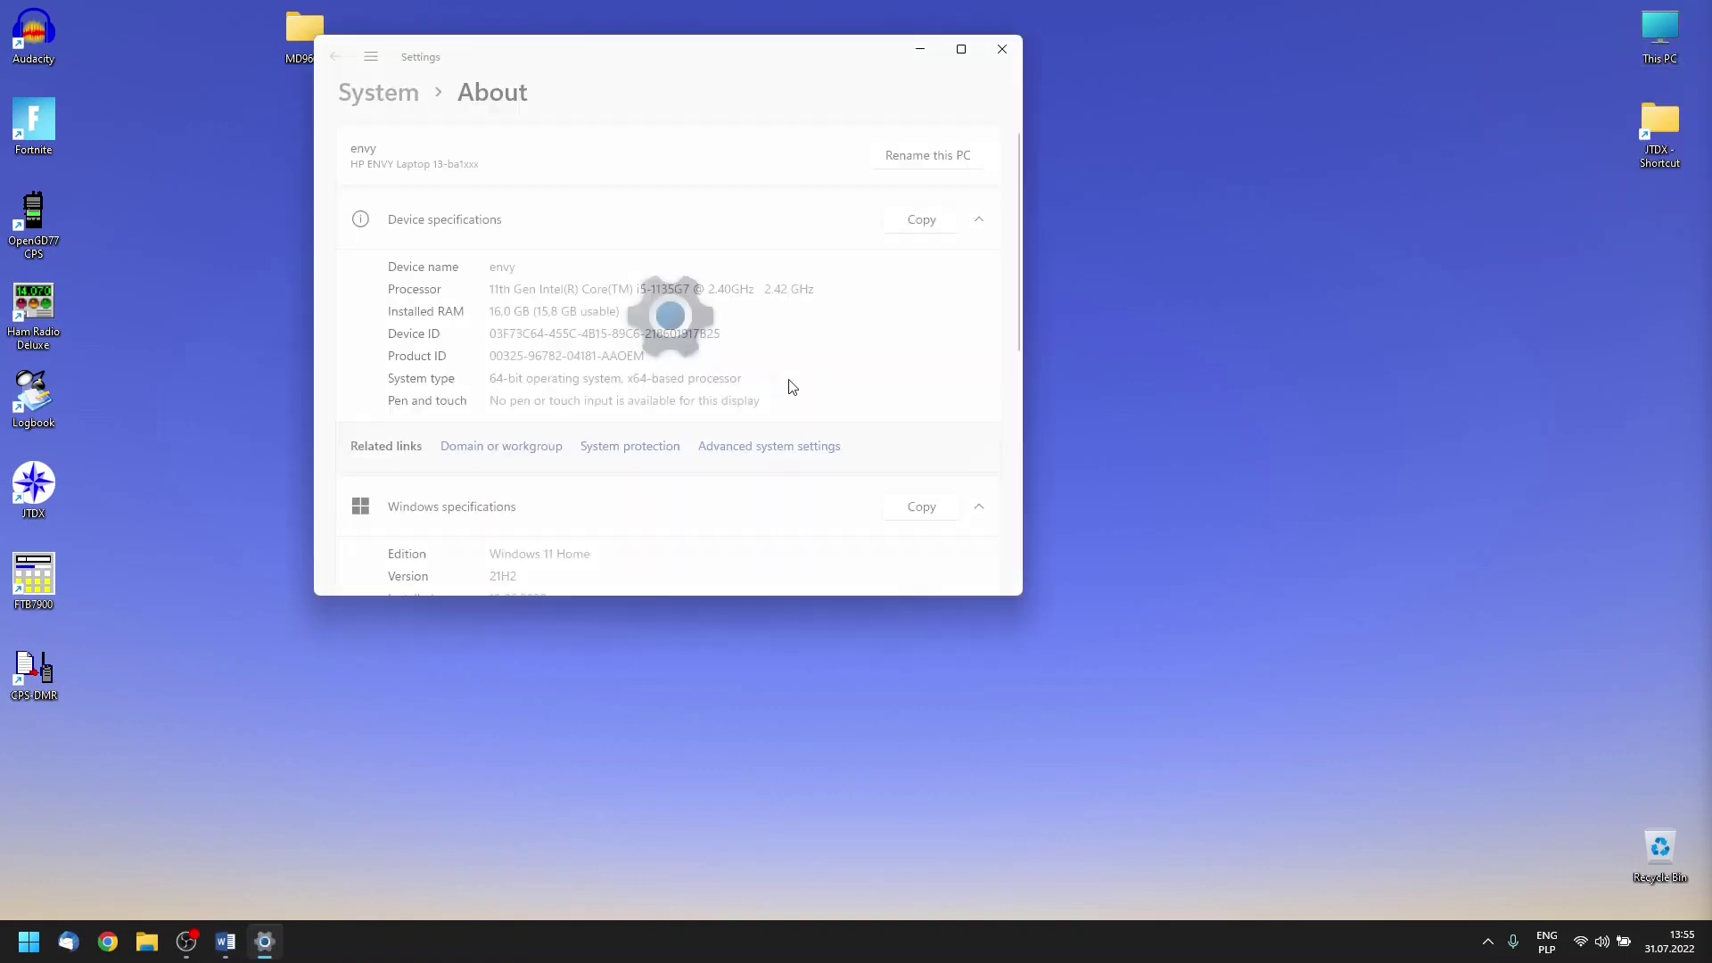
pyautogui.scroll(-3, 635, 479)
pyautogui.scroll(-4, 634, 479)
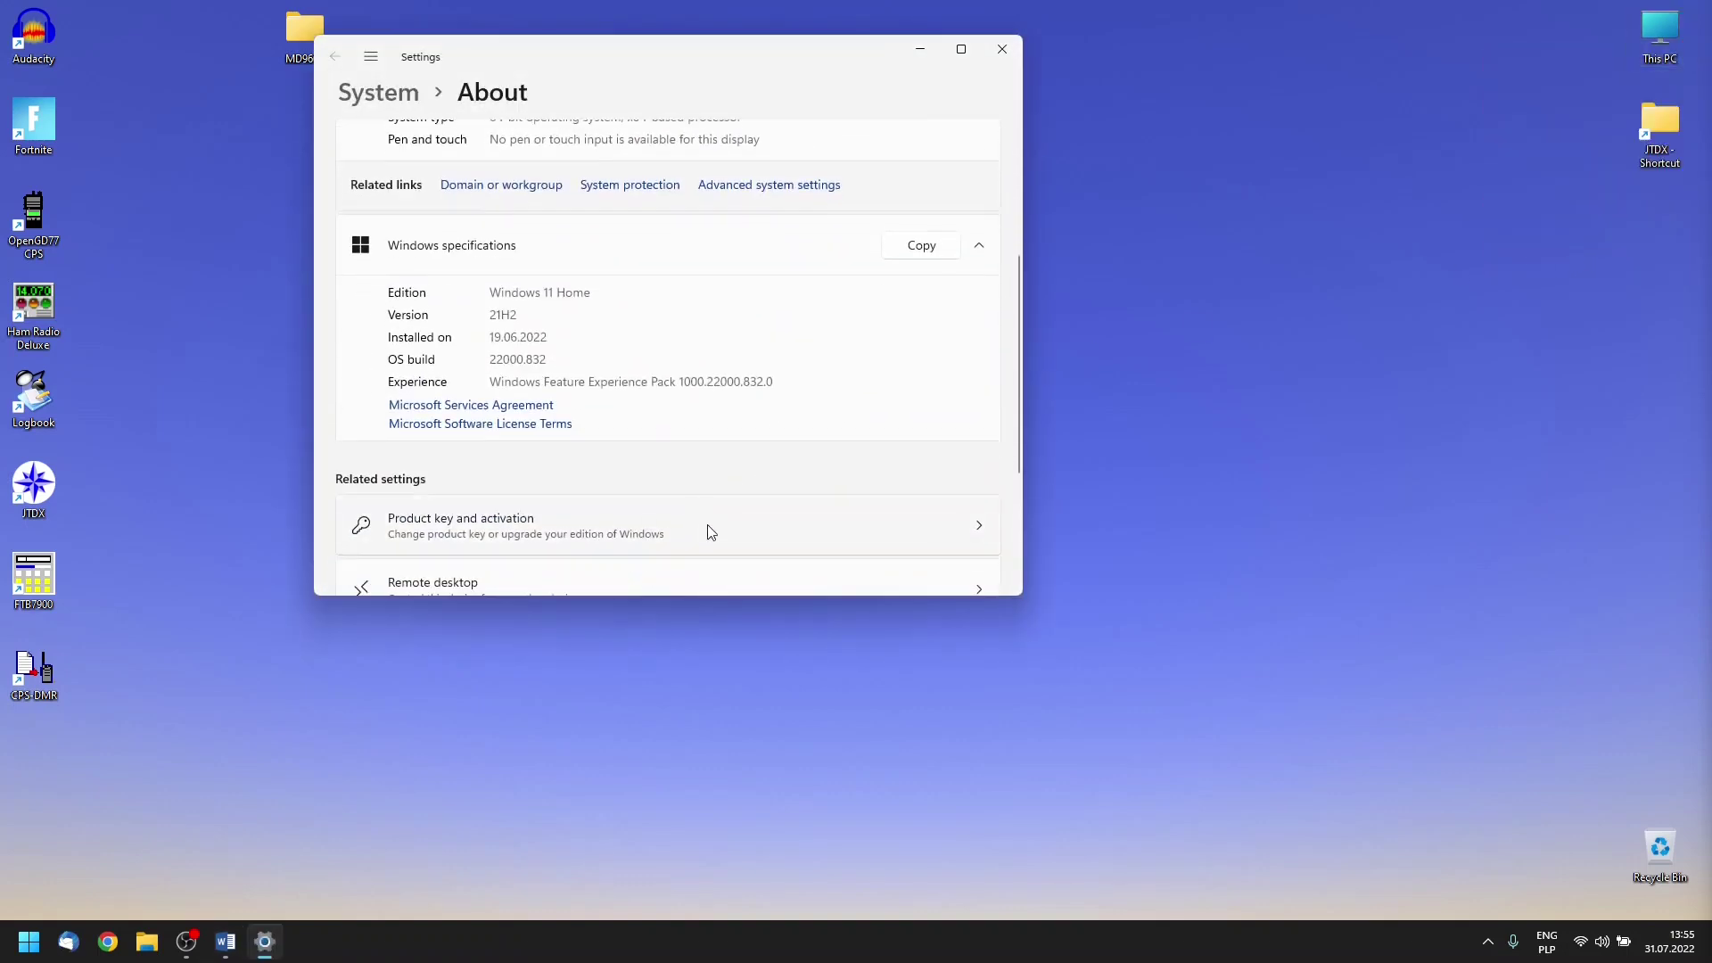
pyautogui.click(535, 484)
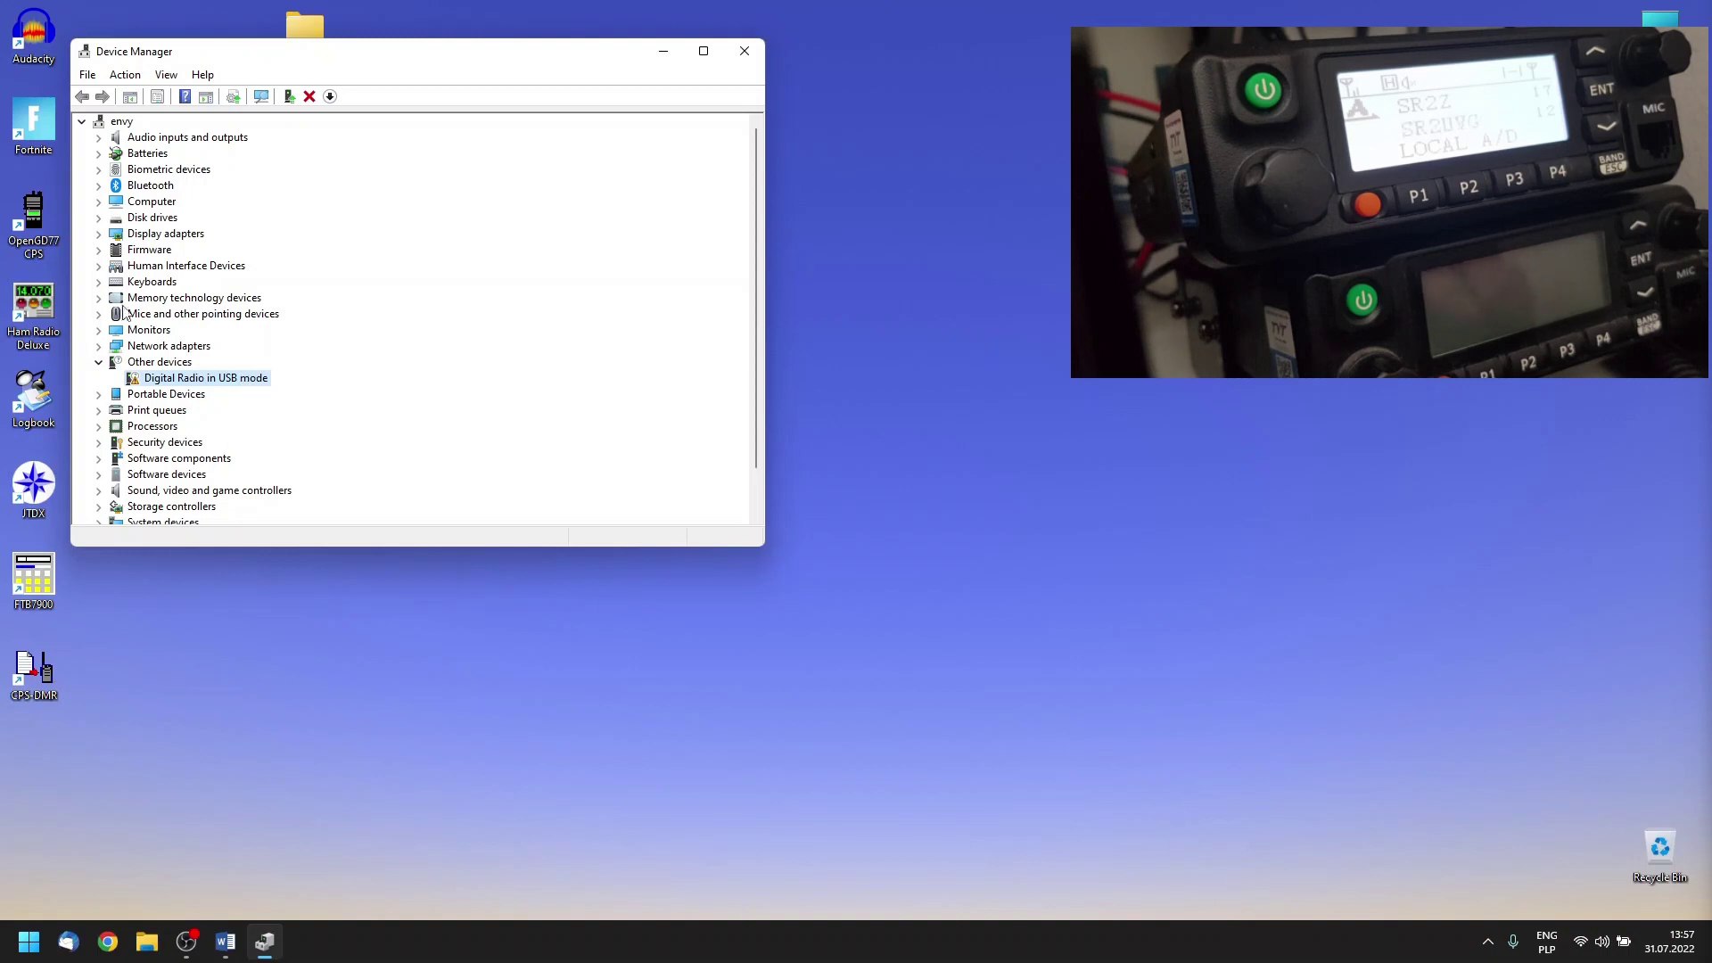
# Search automatically for a driver for the Digital Radio in USB mode device, and continue the search in Windows Update
pyautogui.rightClick(183, 386)
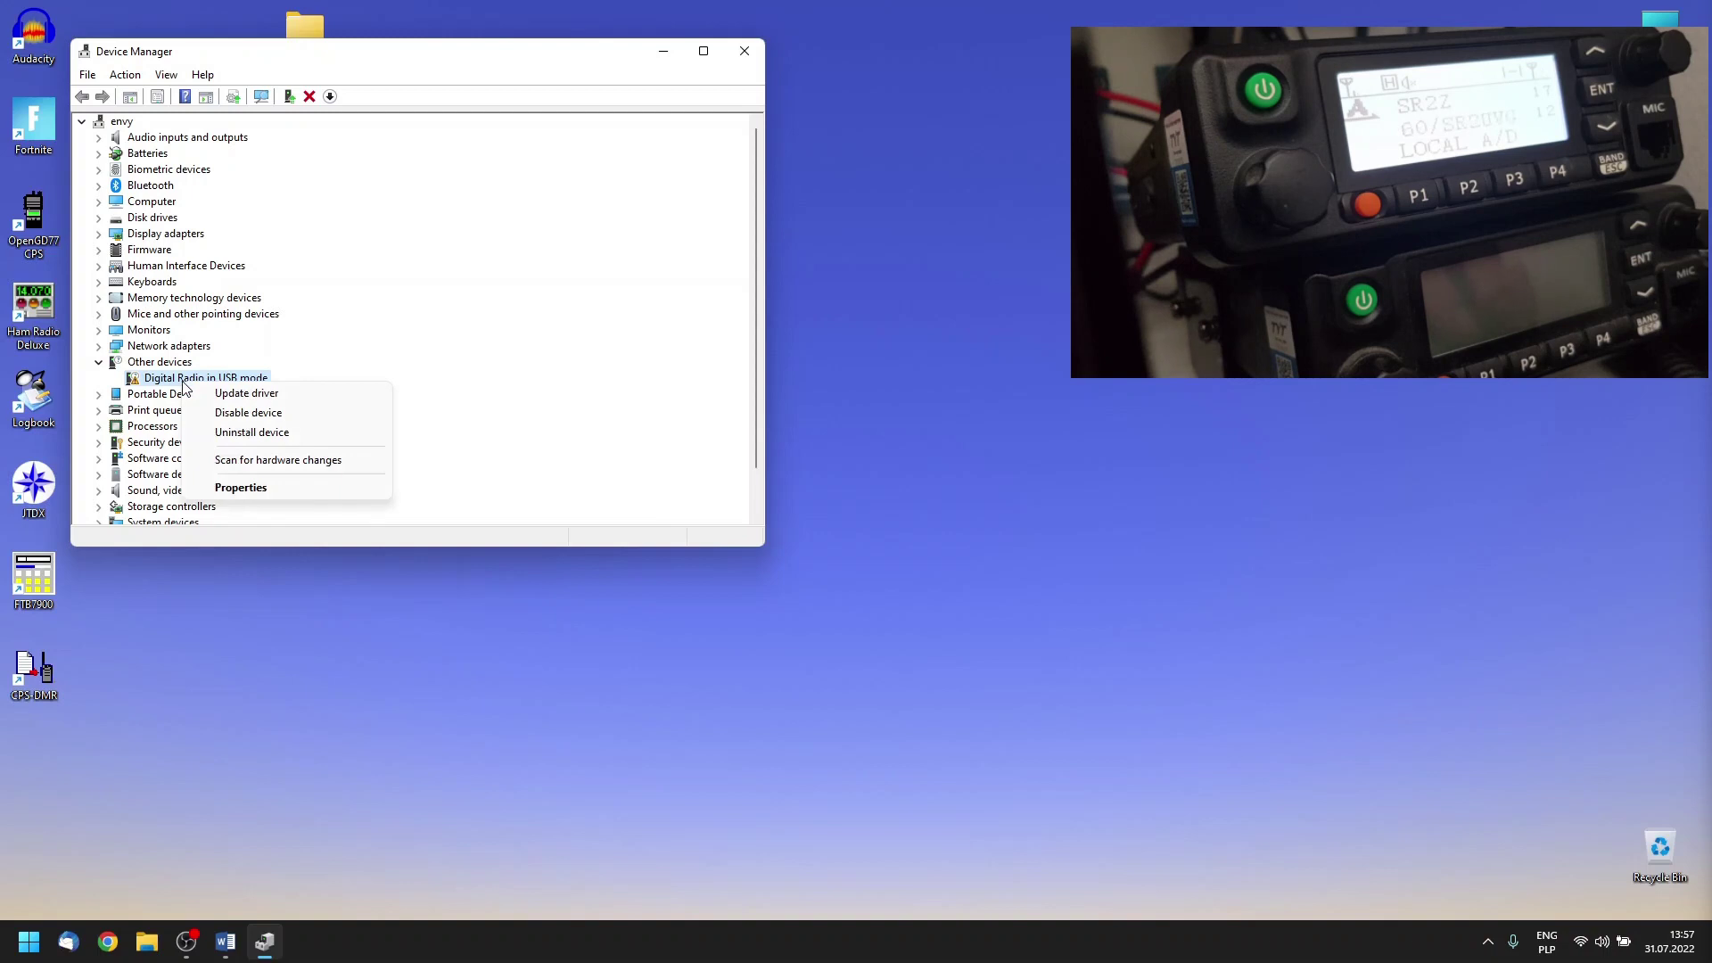
pyautogui.click(207, 397)
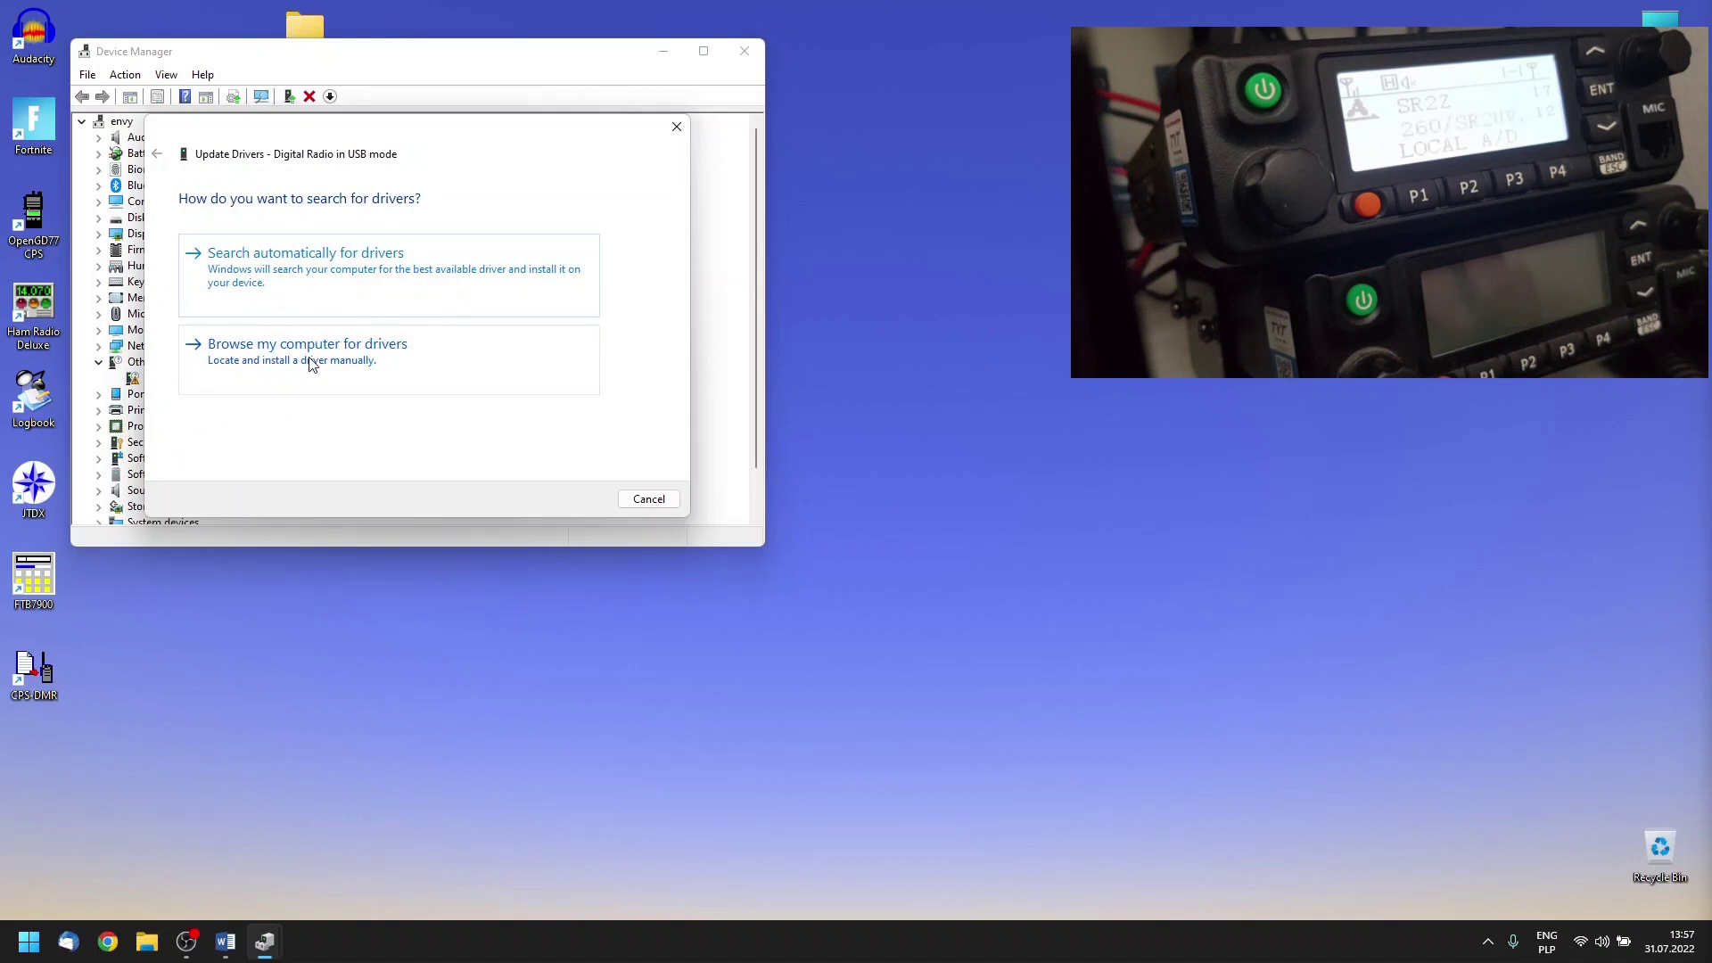
pyautogui.click(315, 296)
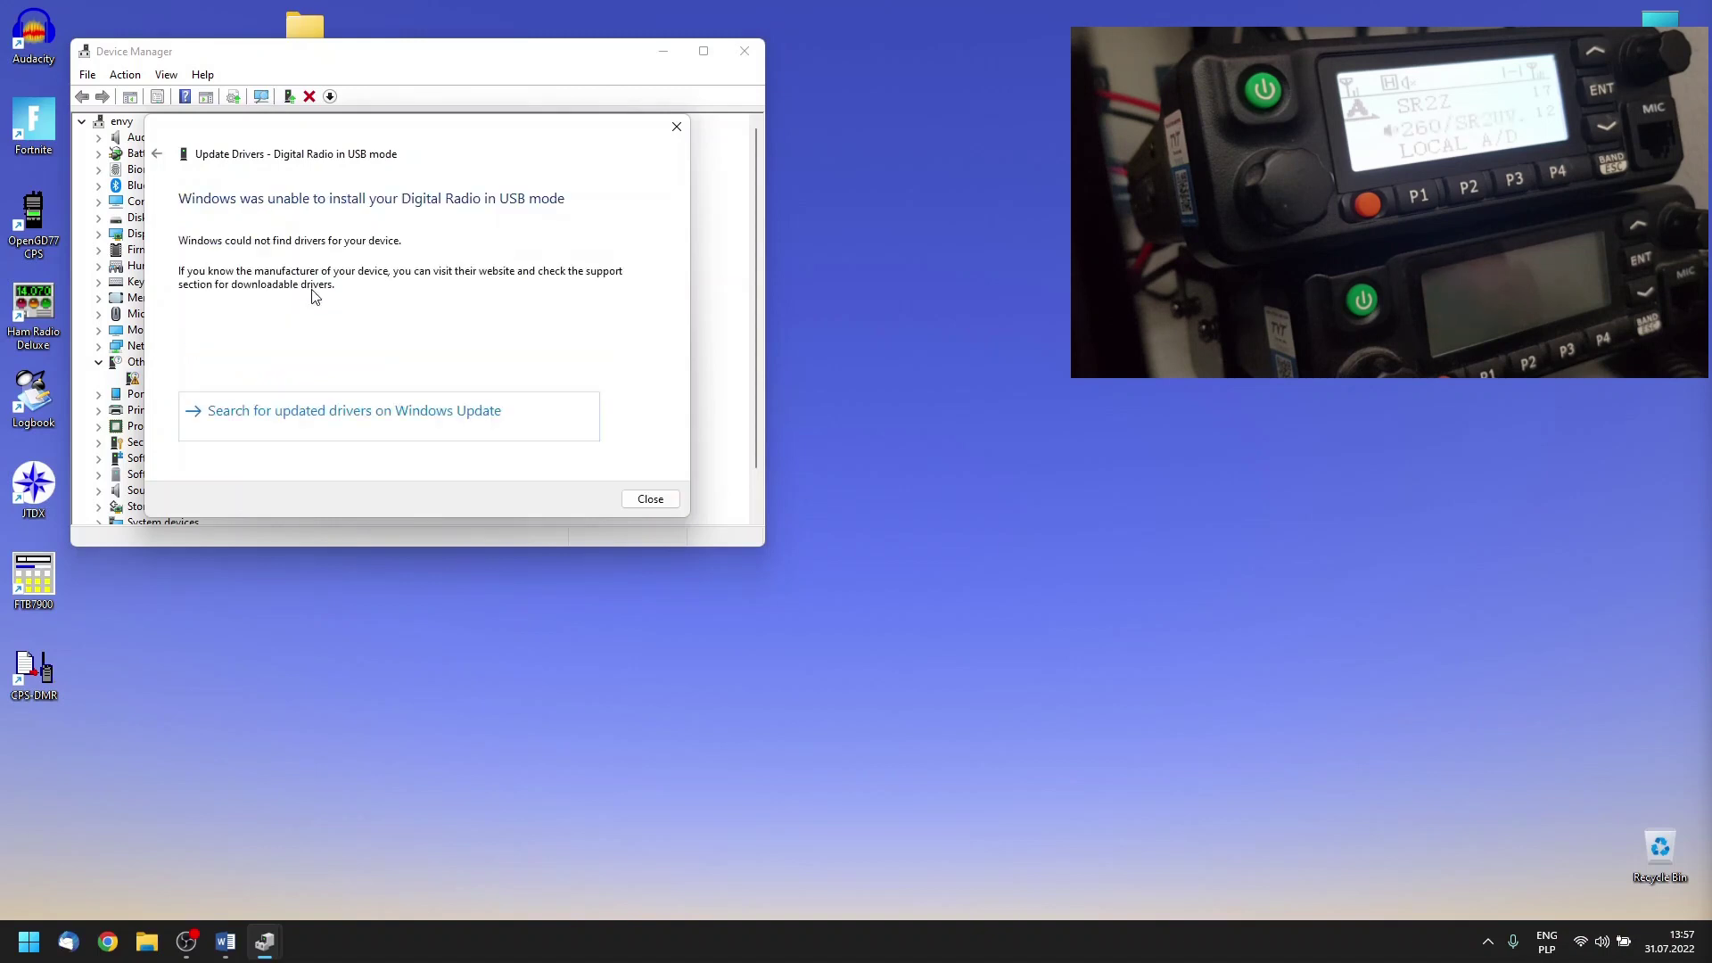
pyautogui.click(328, 414)
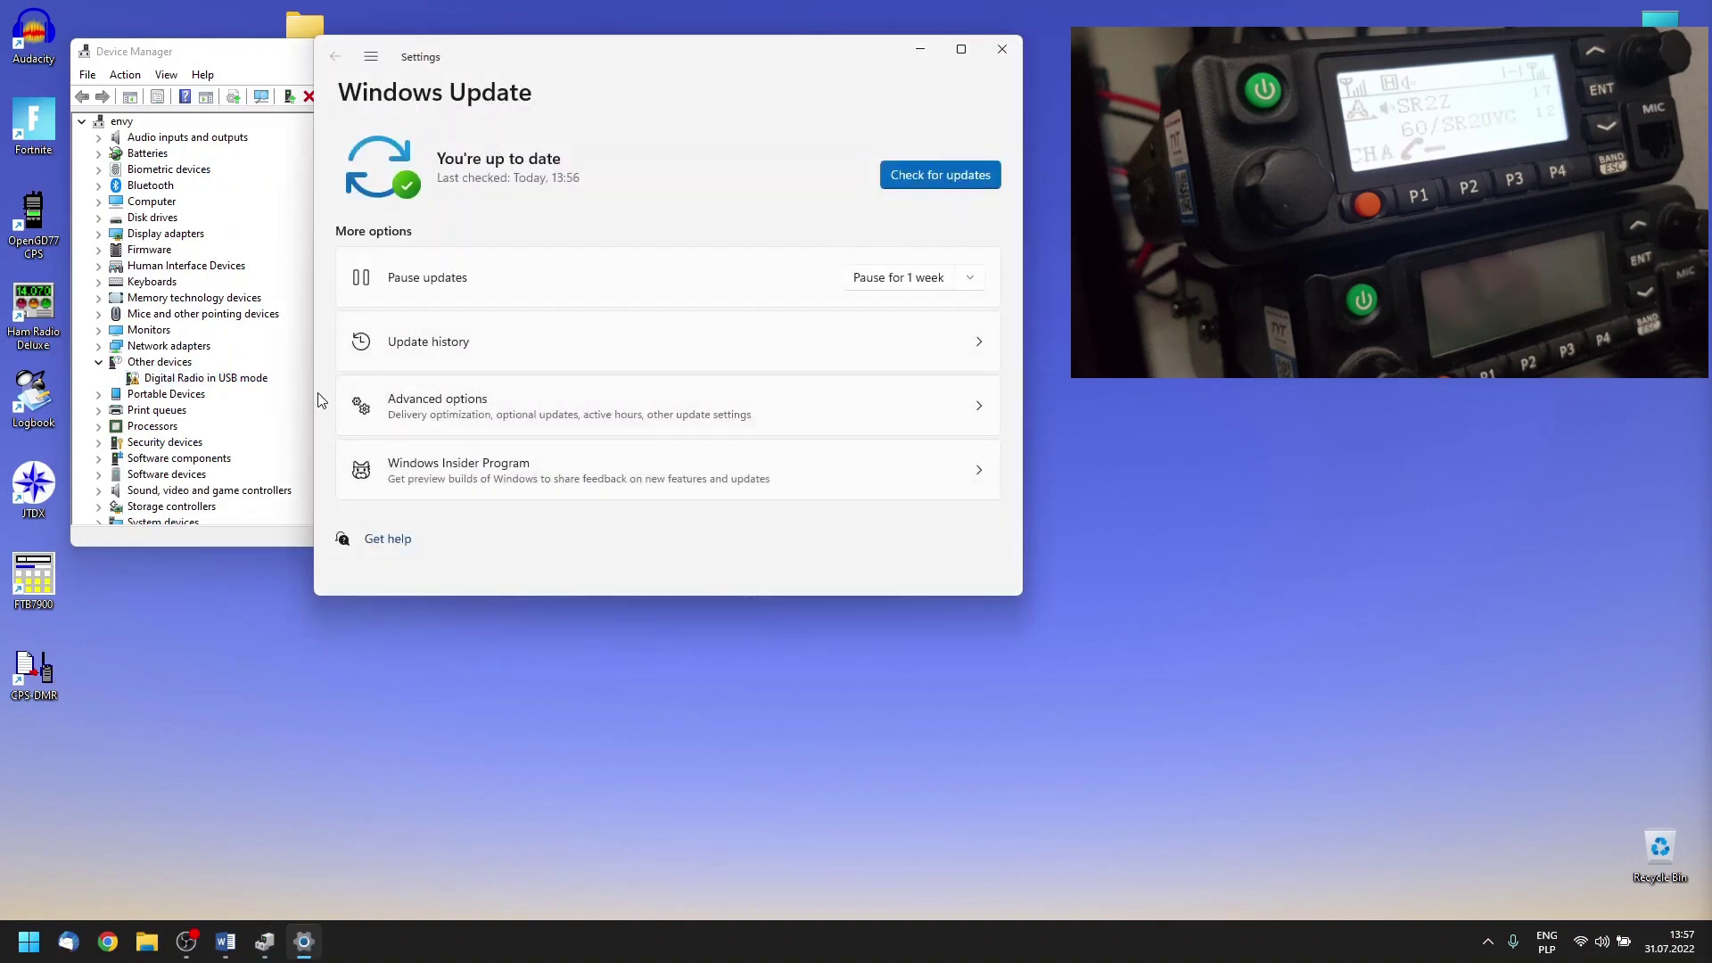
# Install the optional STMicroelectronics driver update for STM Device in DFU Mode, and close Settings and Device Manager
pyautogui.click(434, 400)
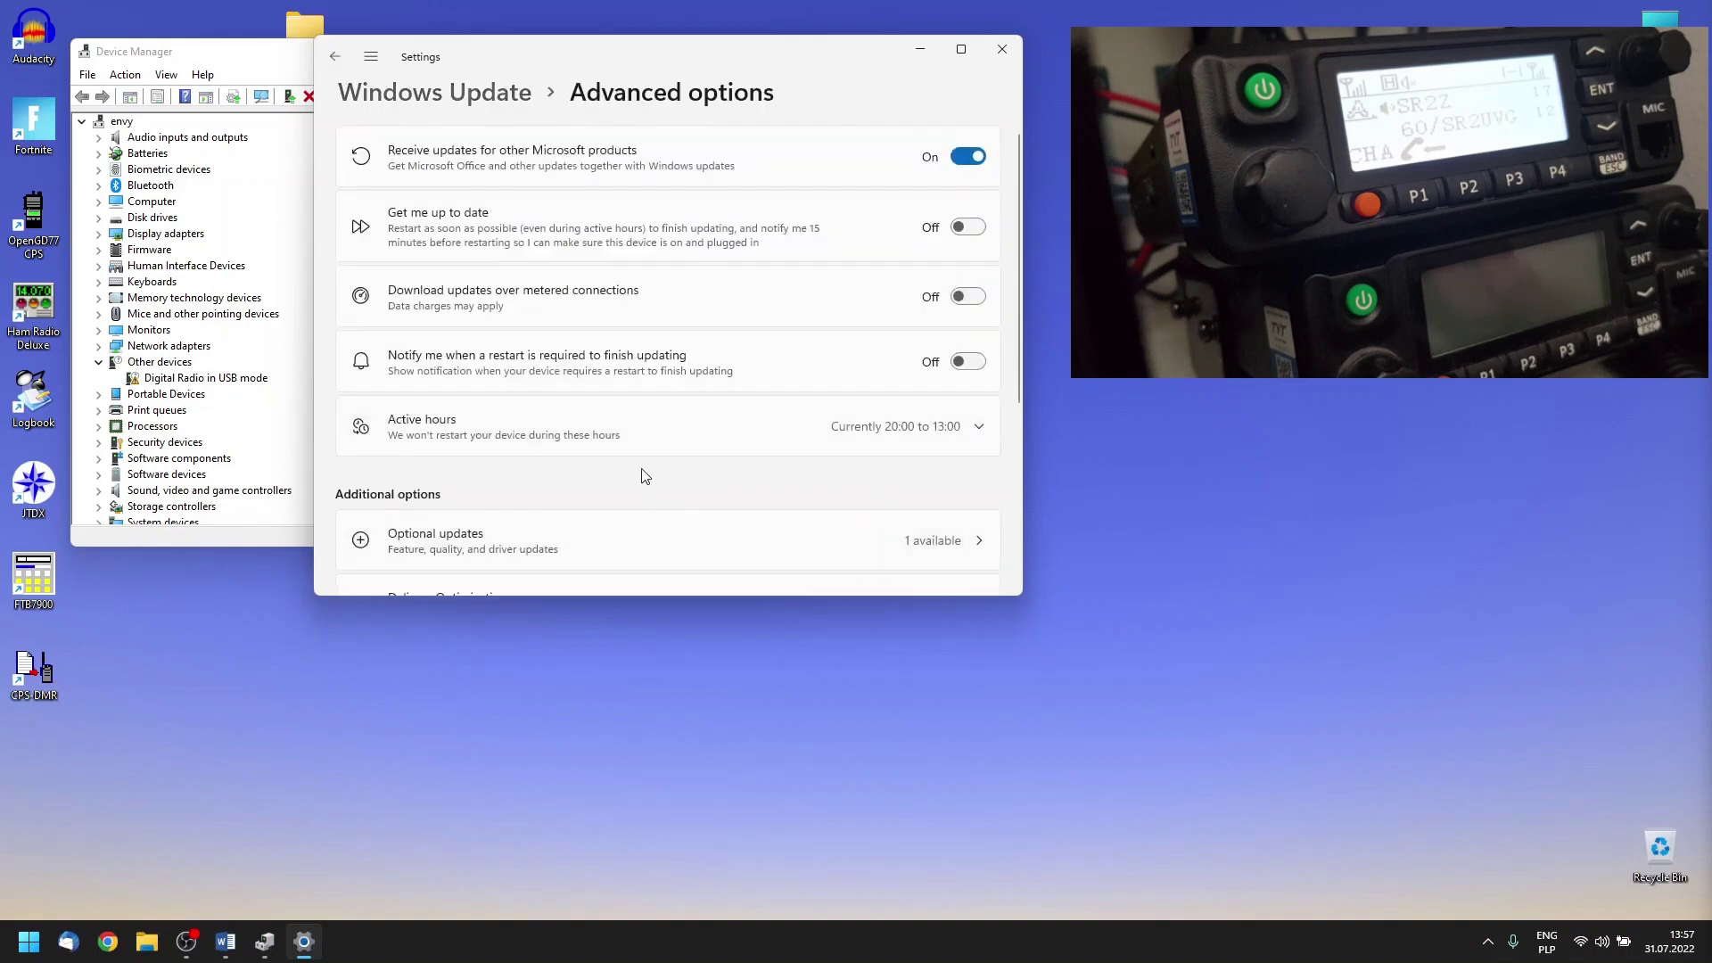
pyautogui.scroll(-1, 664, 488)
pyautogui.click(390, 488)
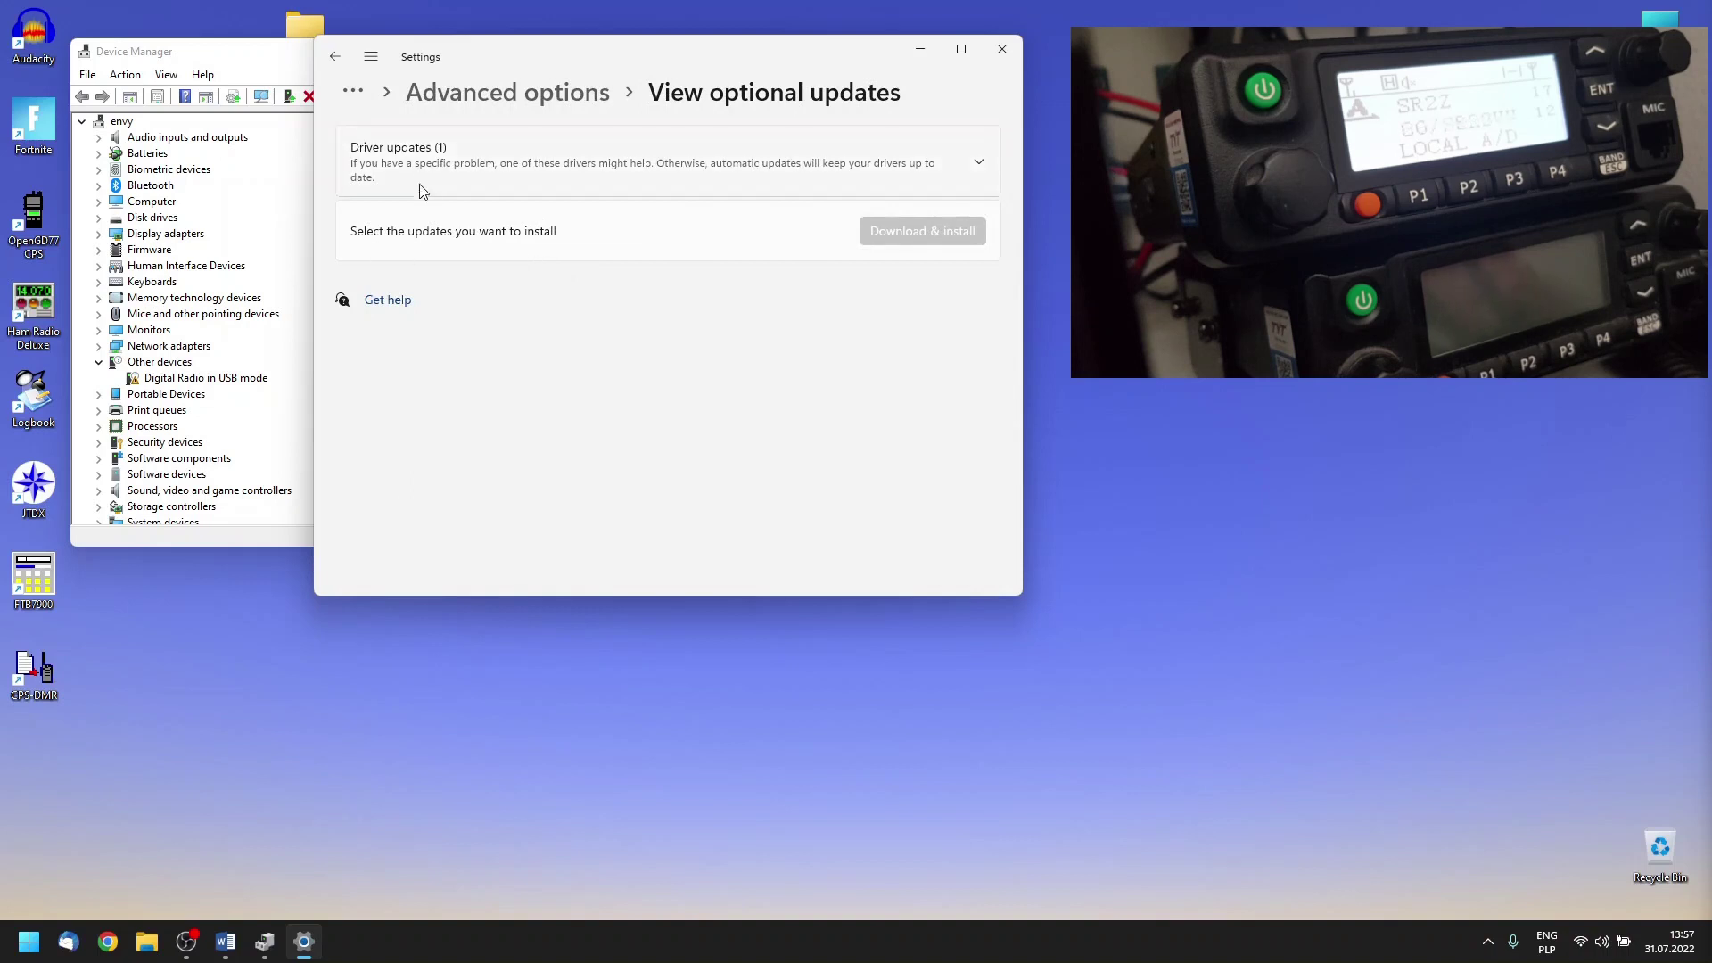
pyautogui.click(508, 168)
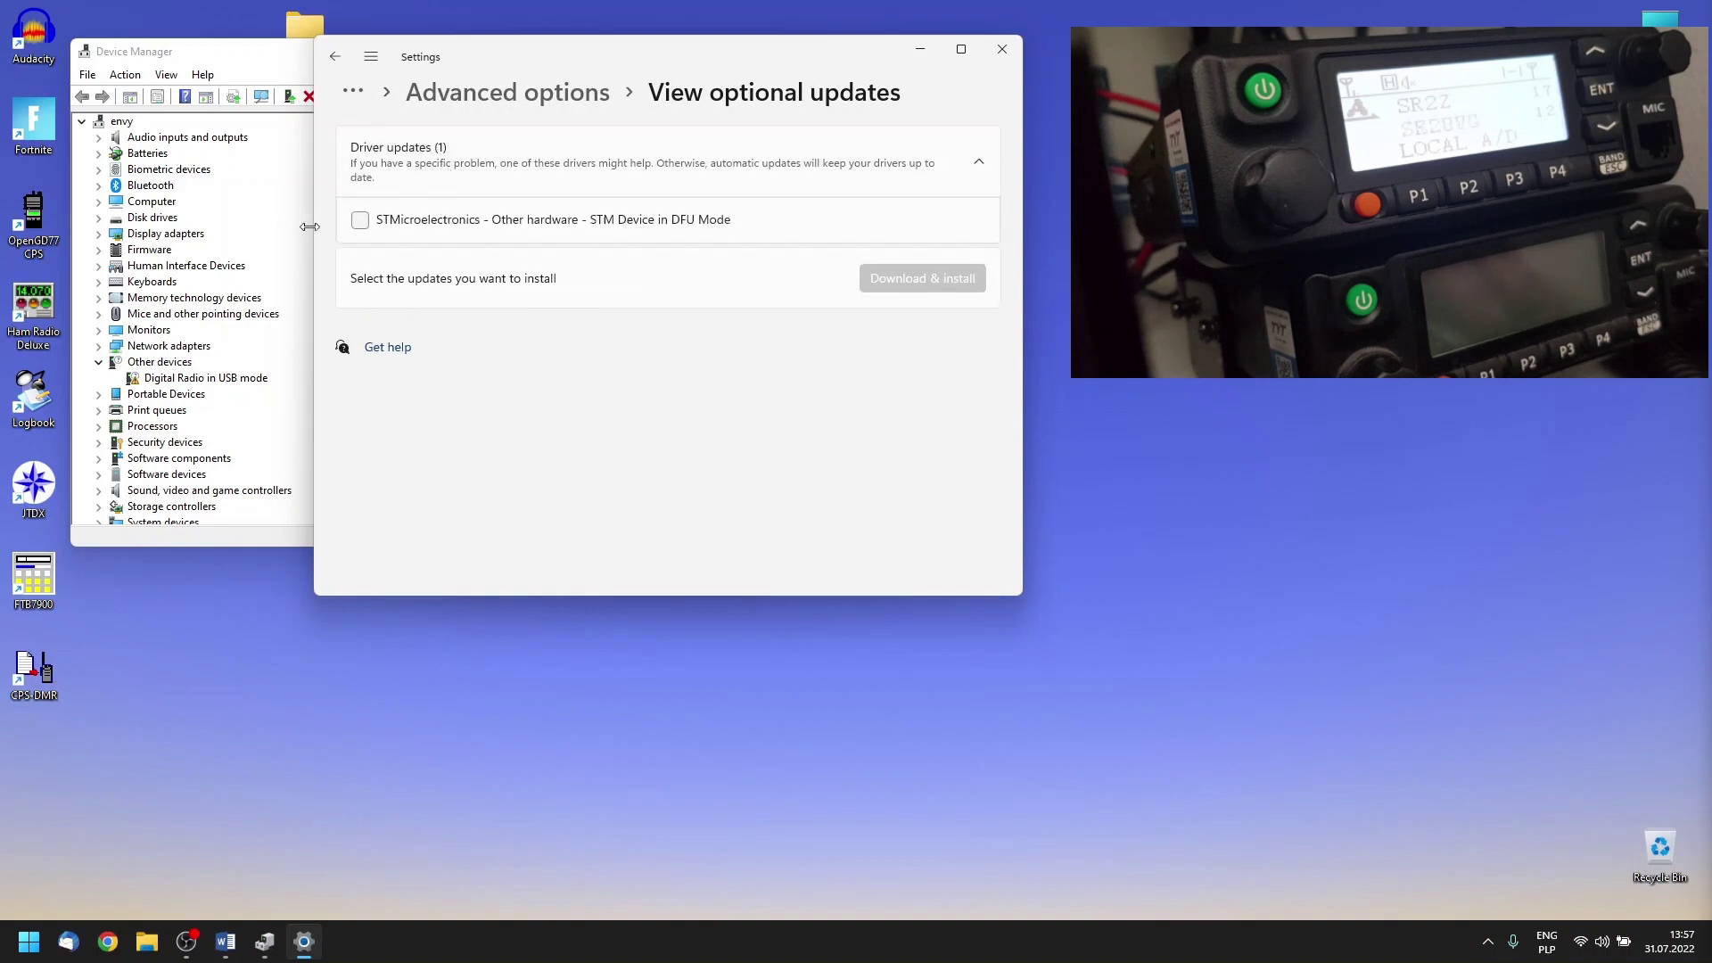
pyautogui.click(360, 220)
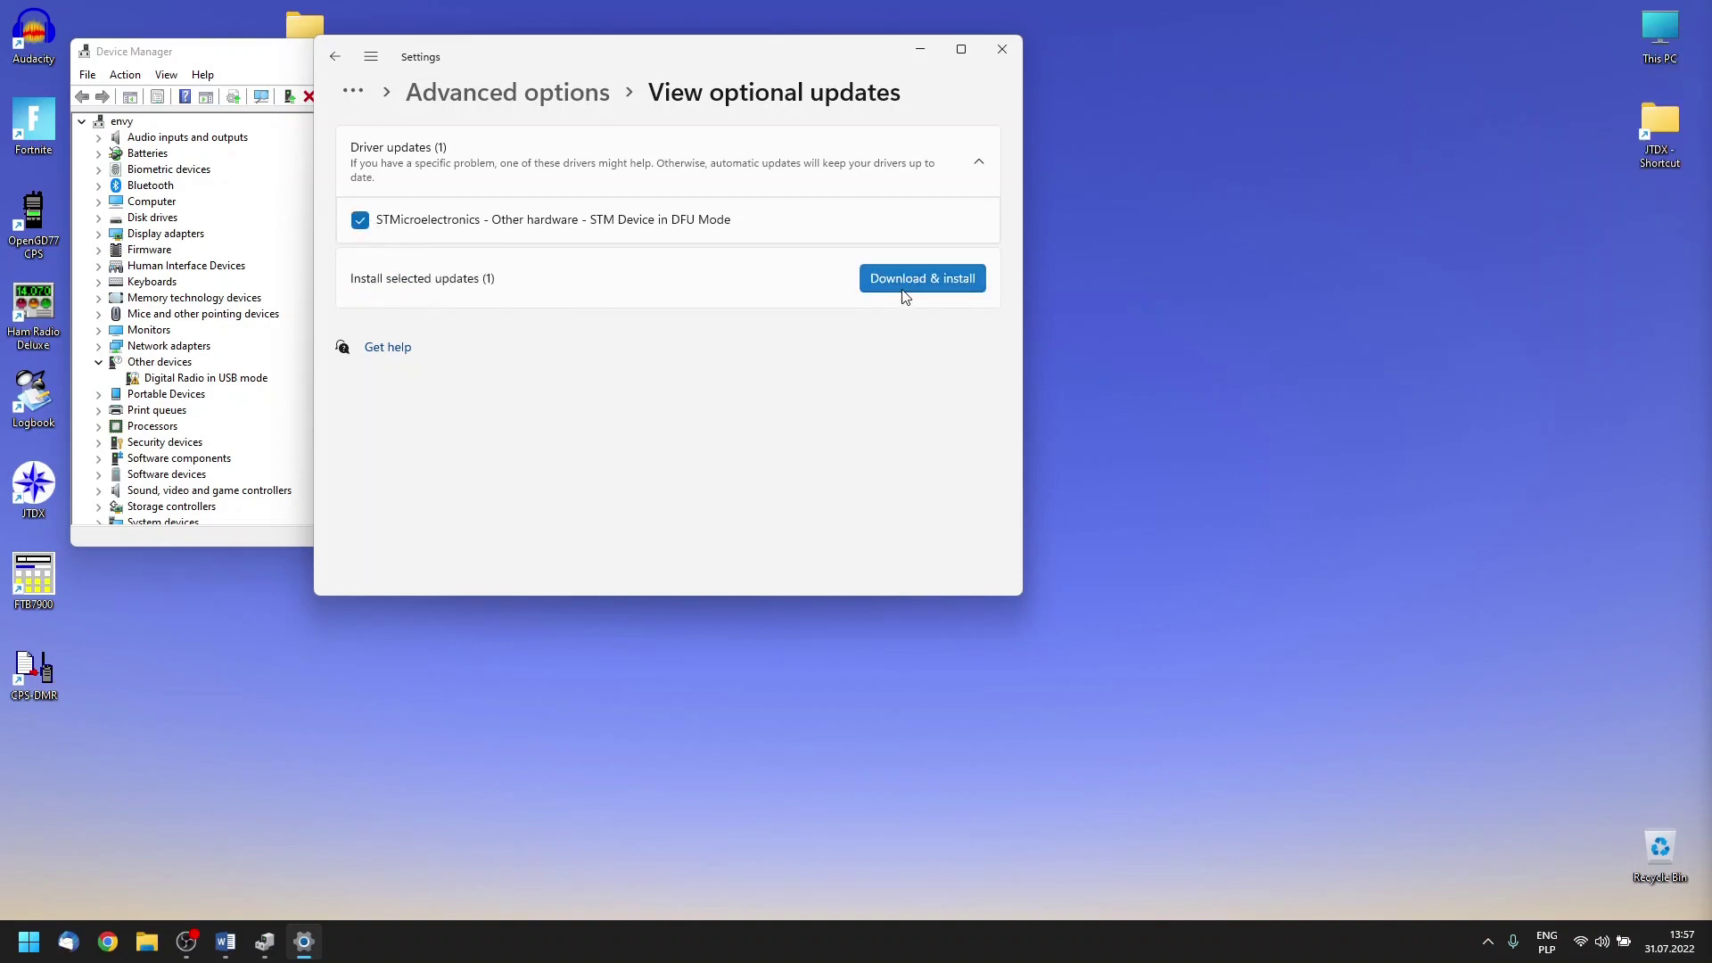
pyautogui.click(921, 280)
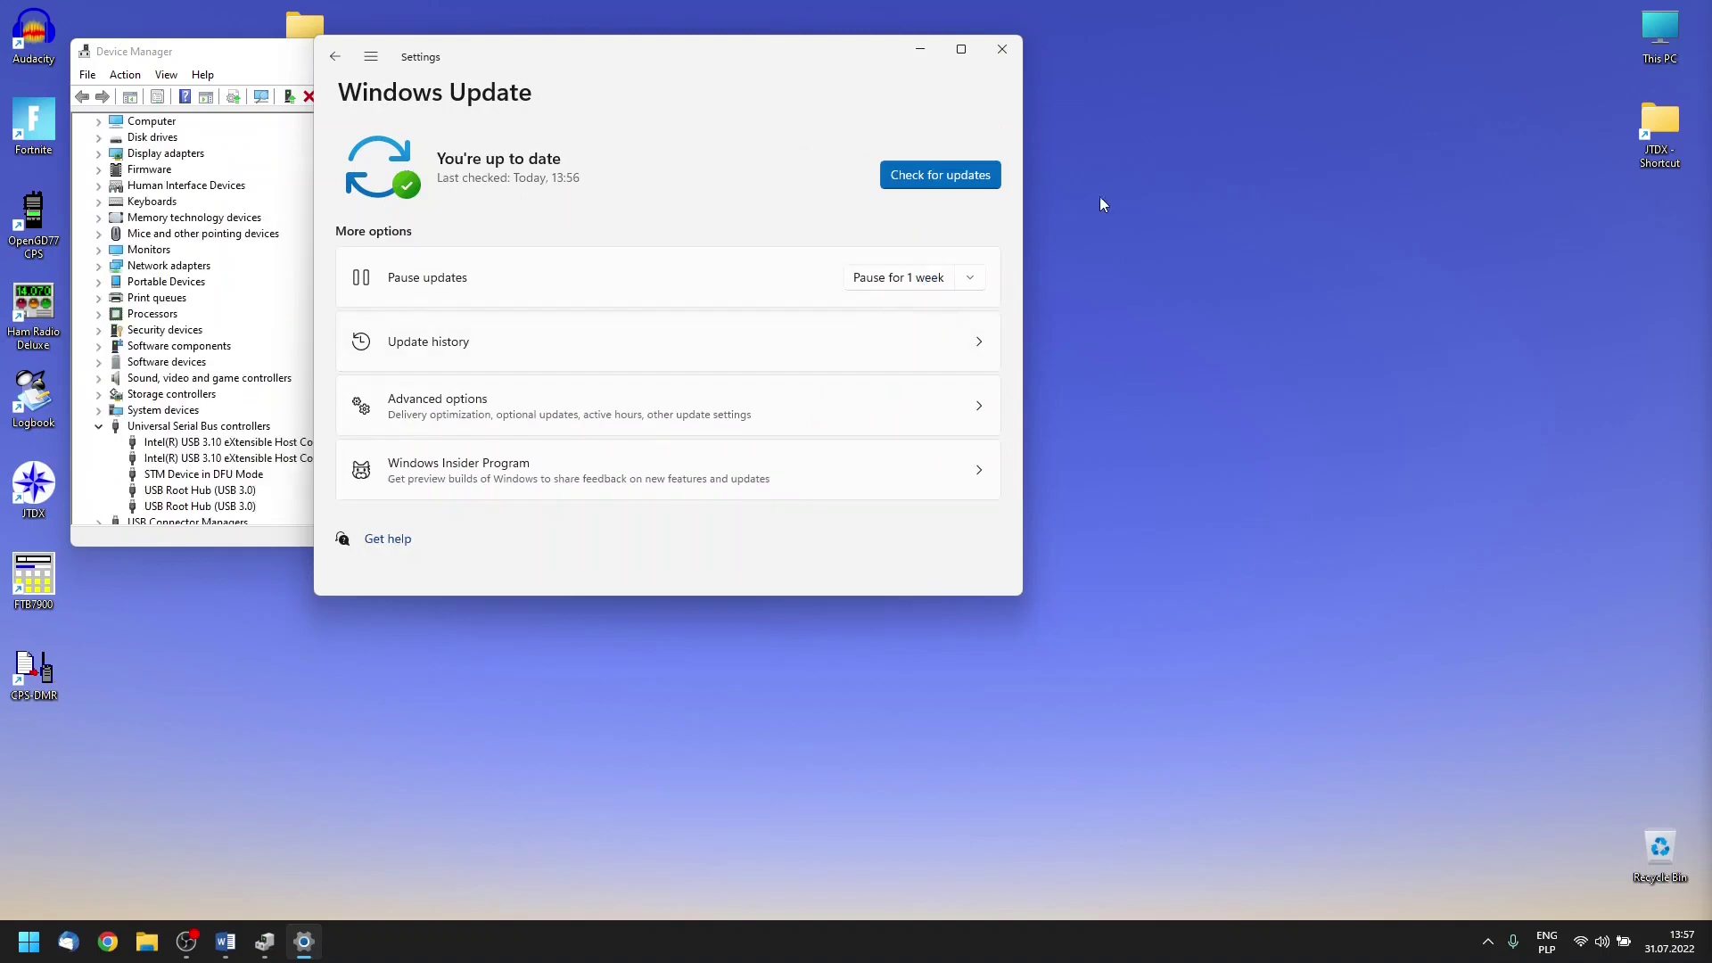
pyautogui.click(1005, 53)
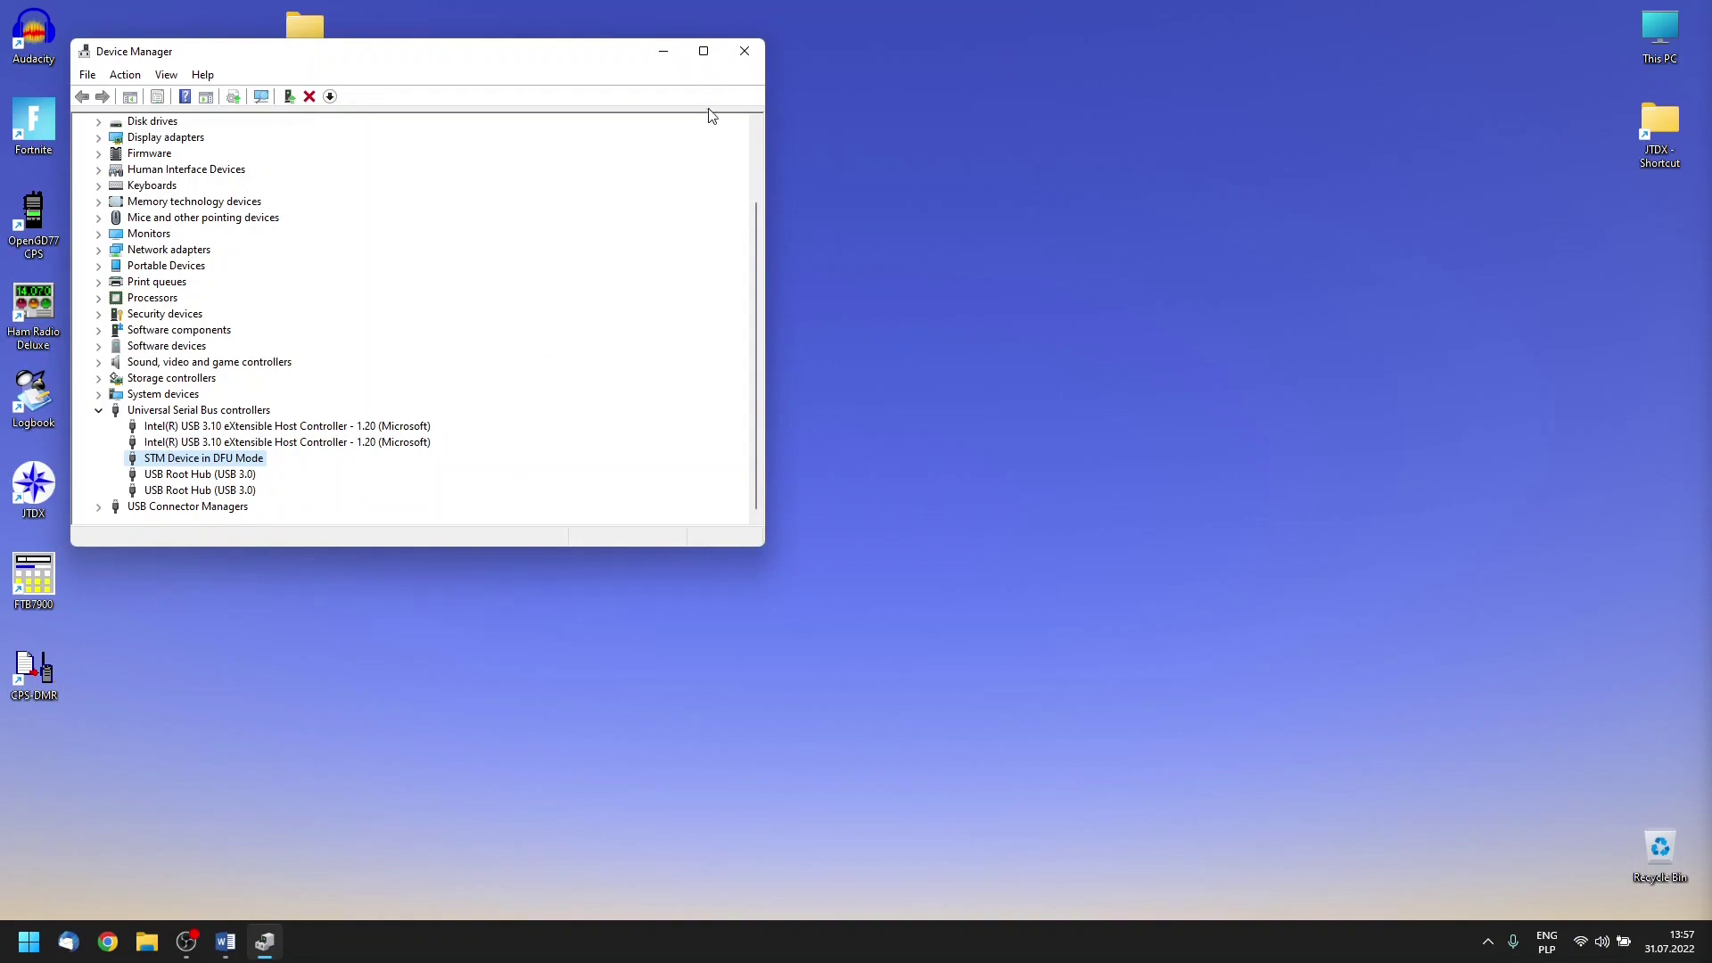
pyautogui.click(746, 53)
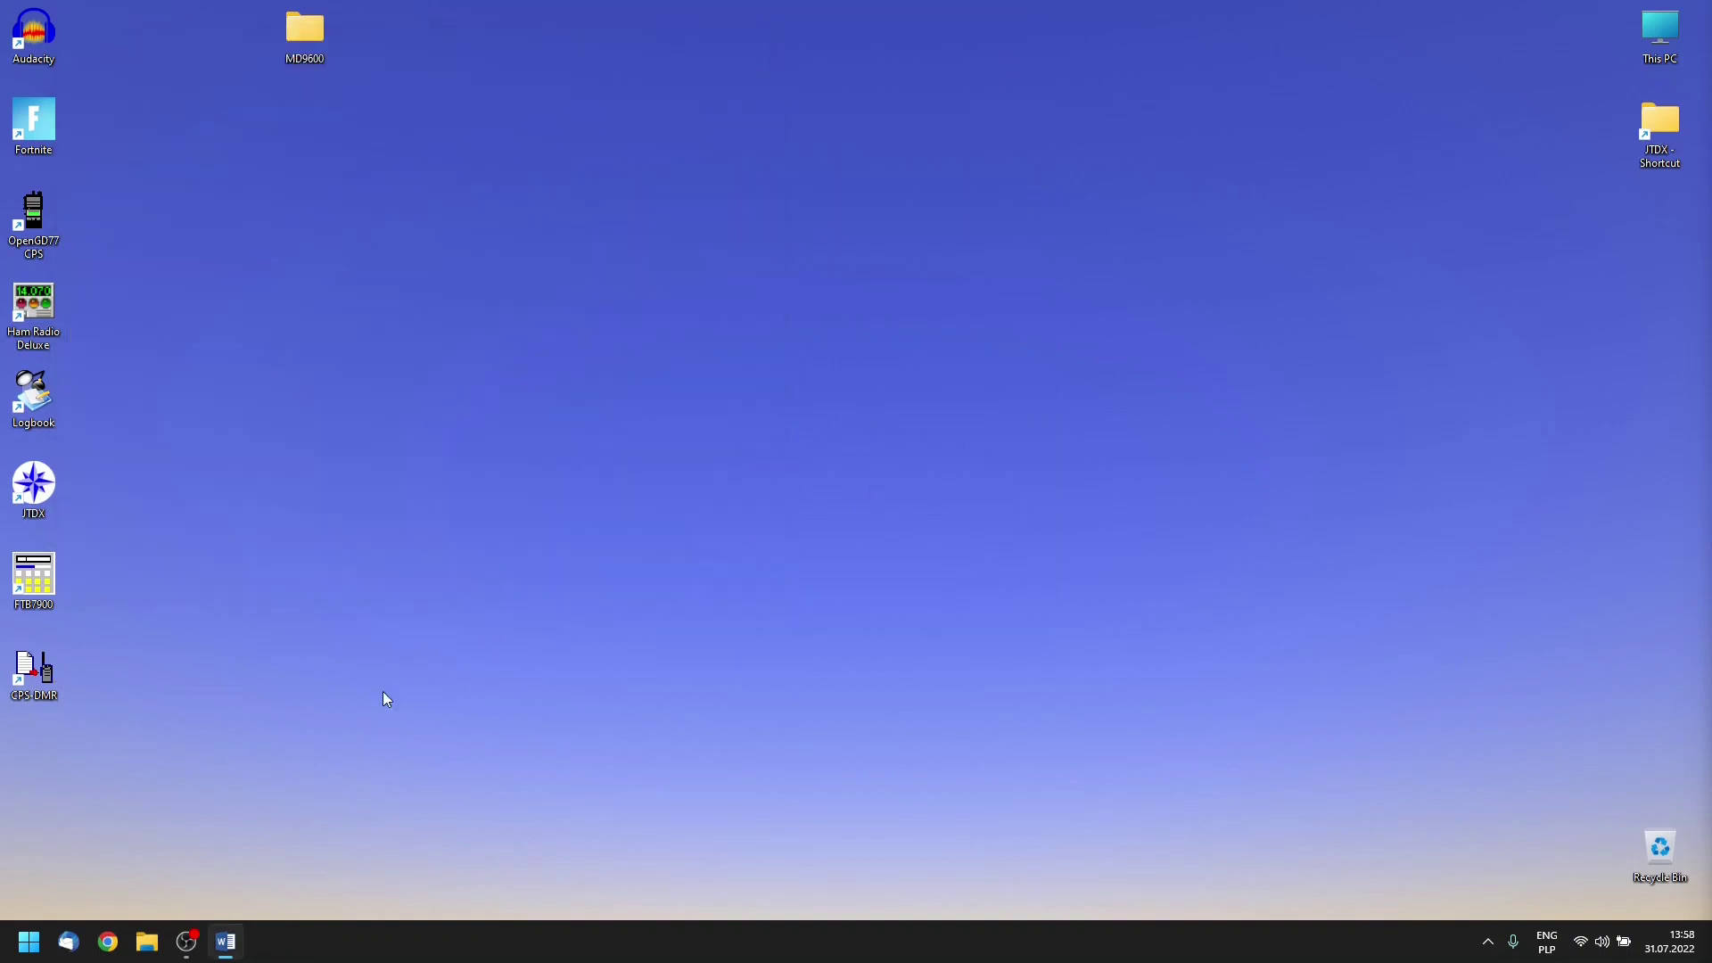
# Launch the CPS-DMR program from the desktop and read the data from the connected MD9600 radio
pyautogui.doubleClick(39, 686)
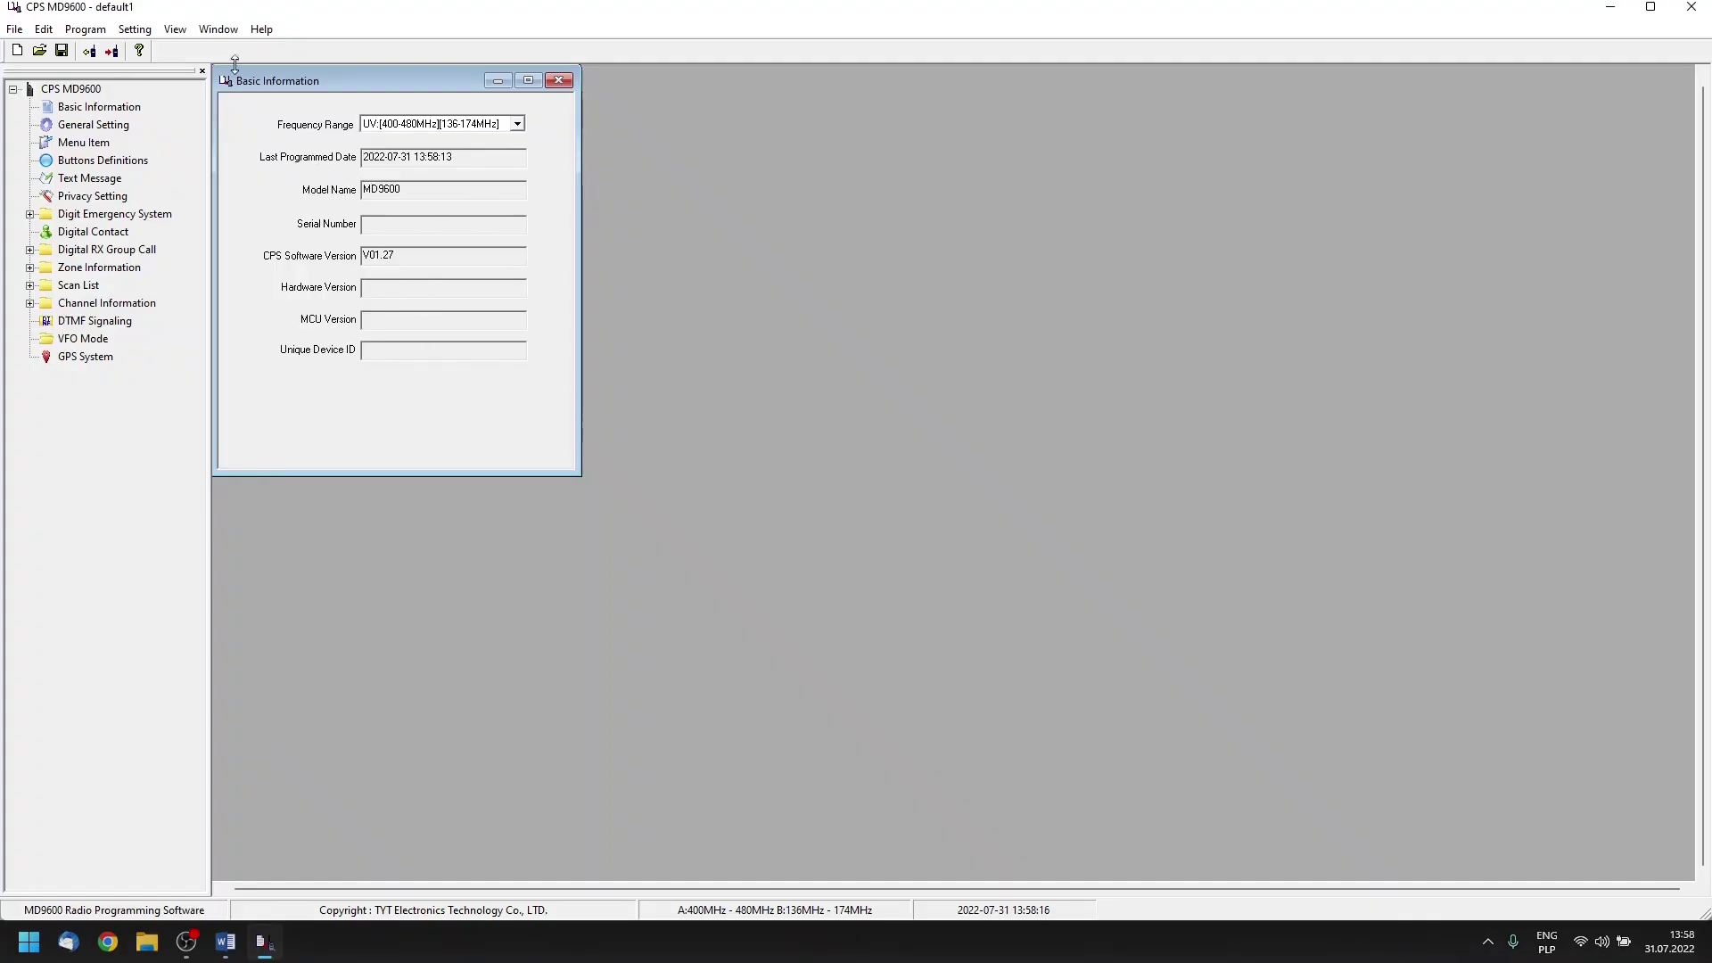
pyautogui.click(89, 51)
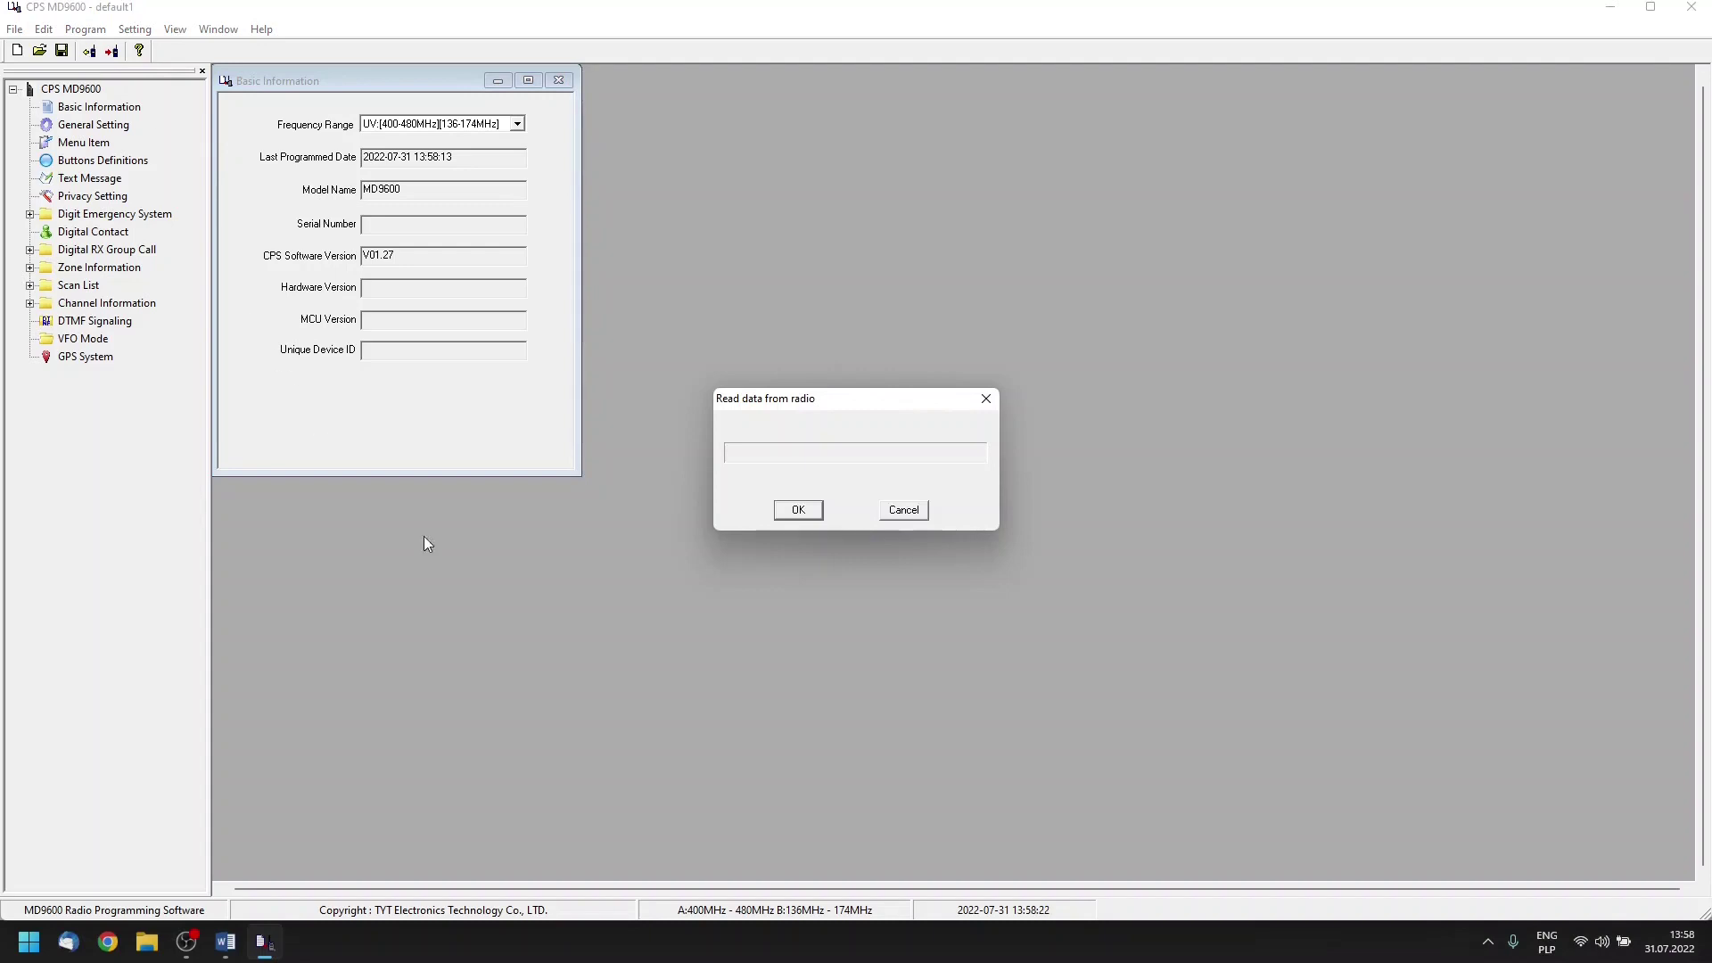
pyautogui.click(797, 511)
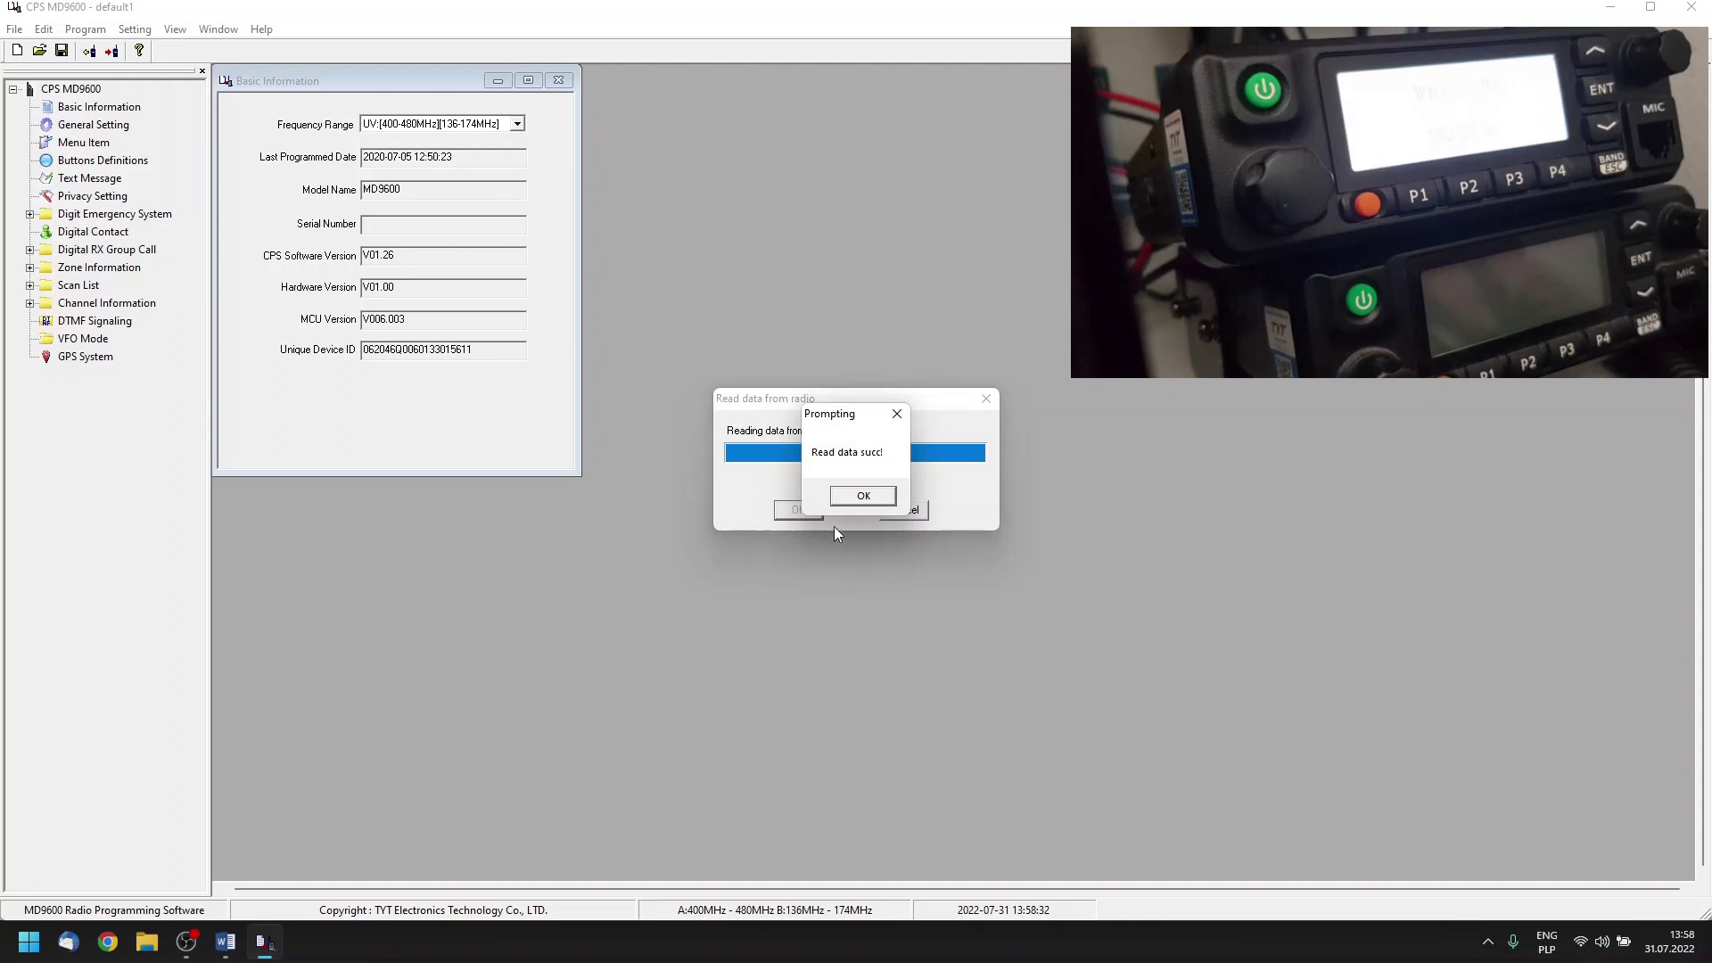
pyautogui.click(862, 497)
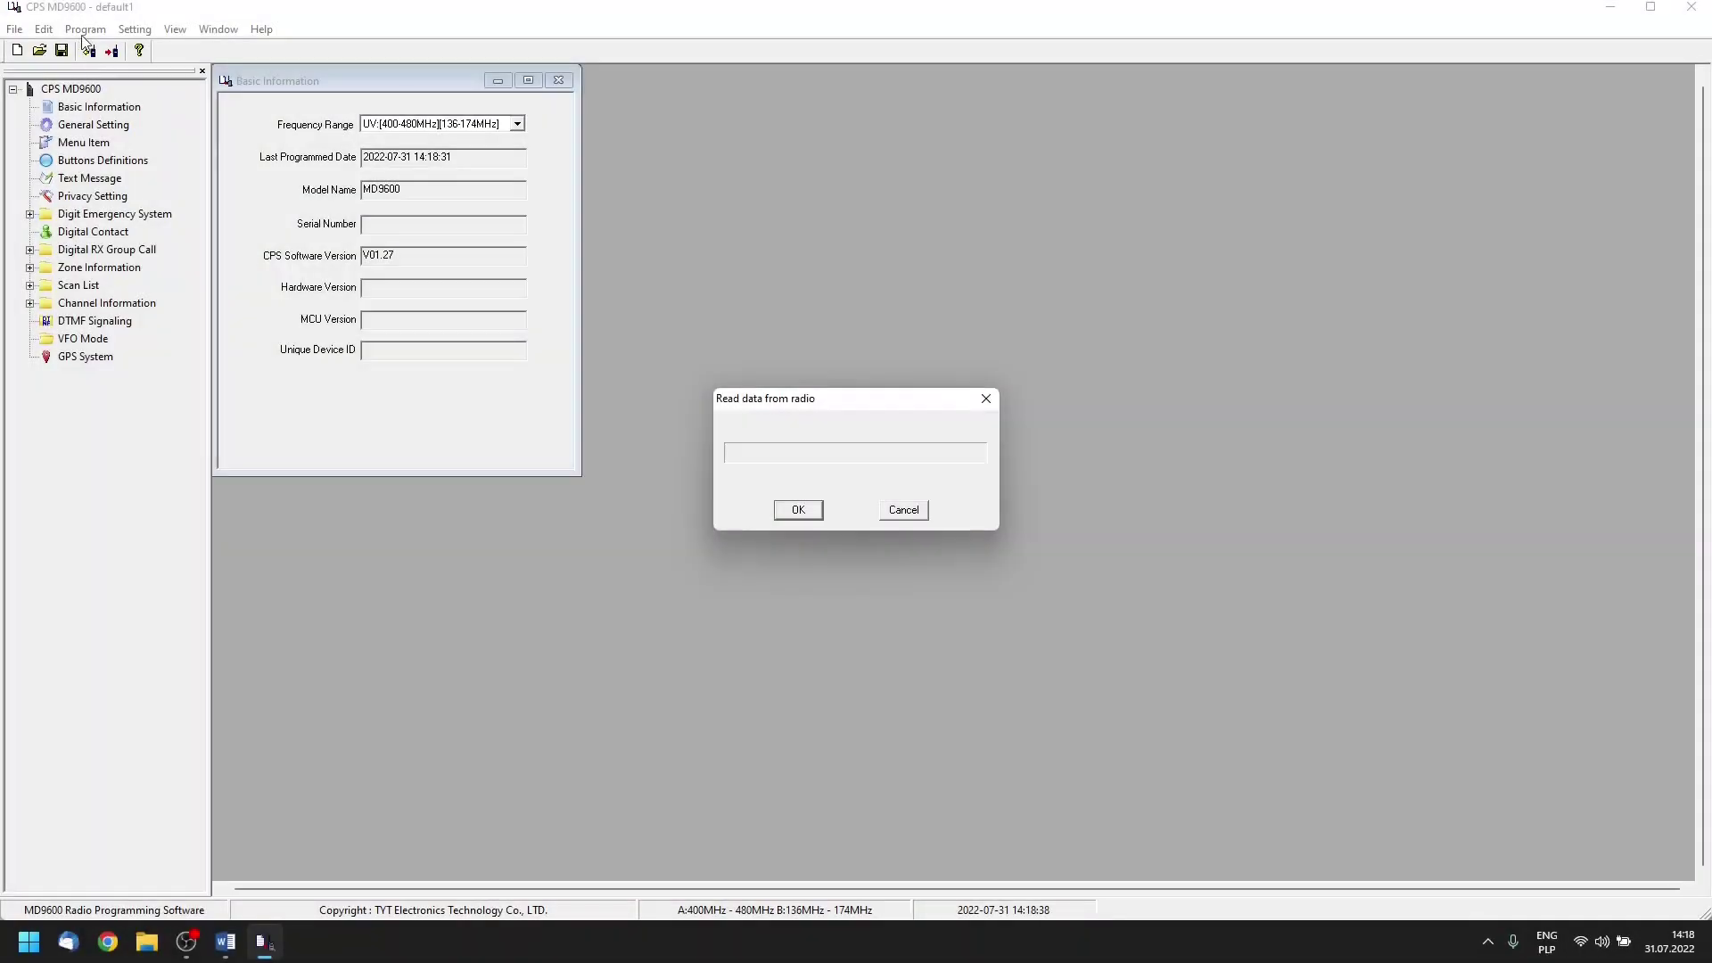
pyautogui.click(796, 510)
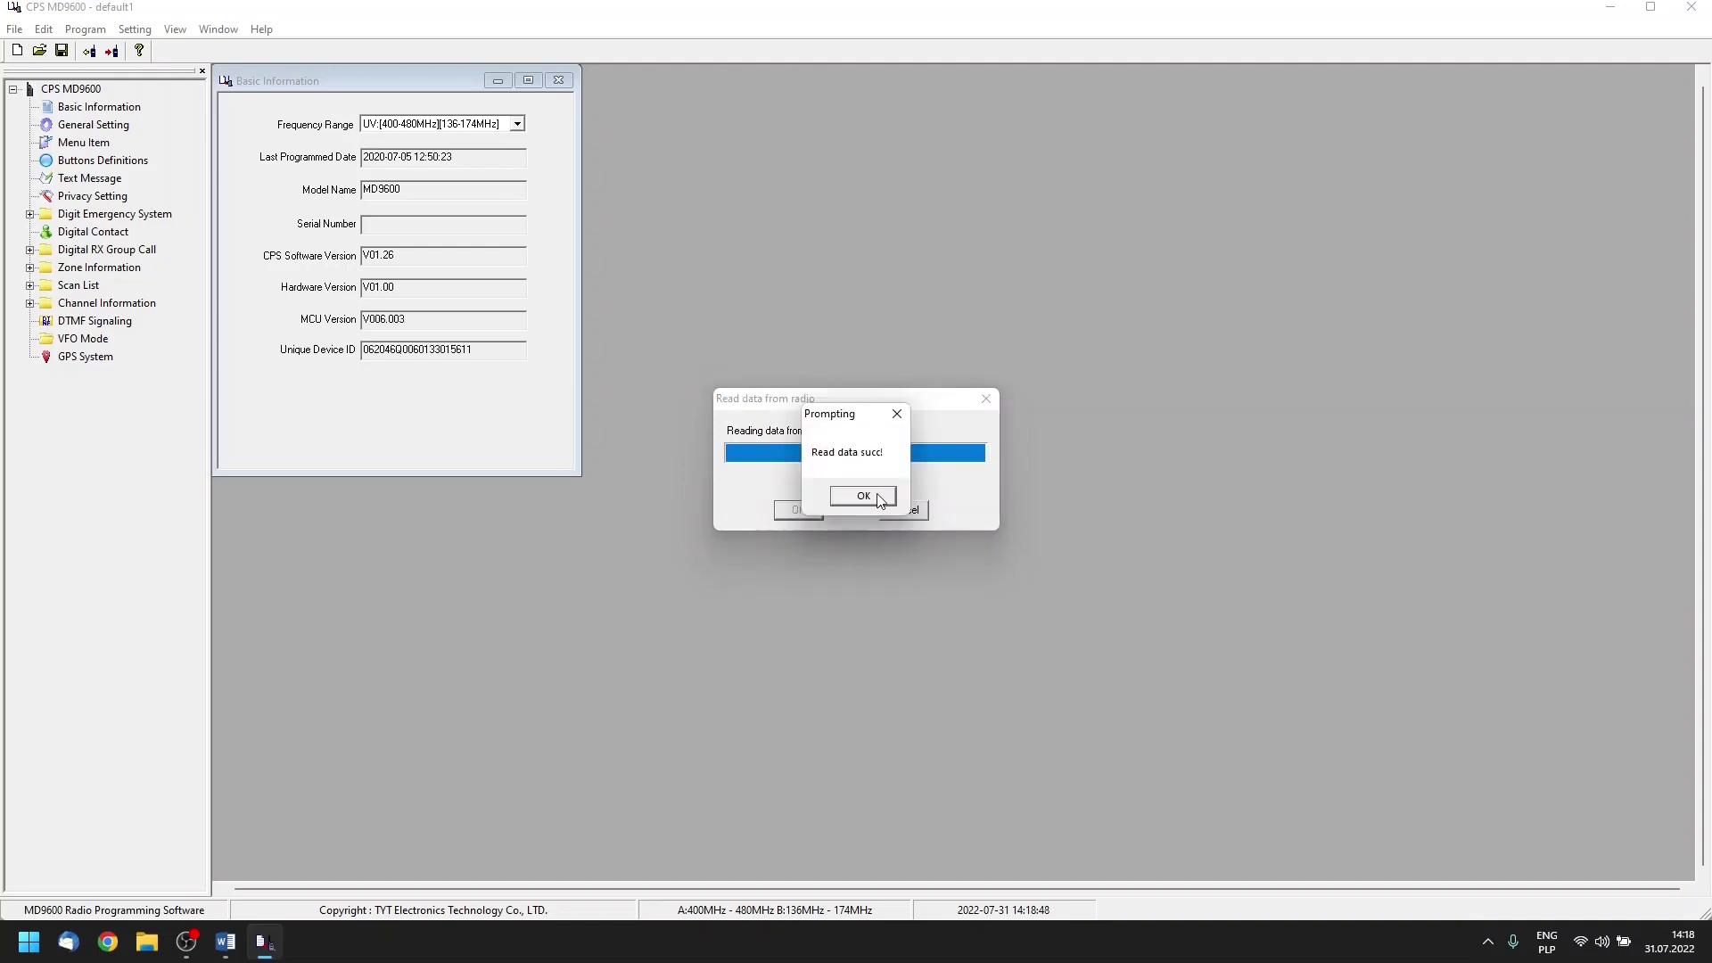
pyautogui.click(868, 495)
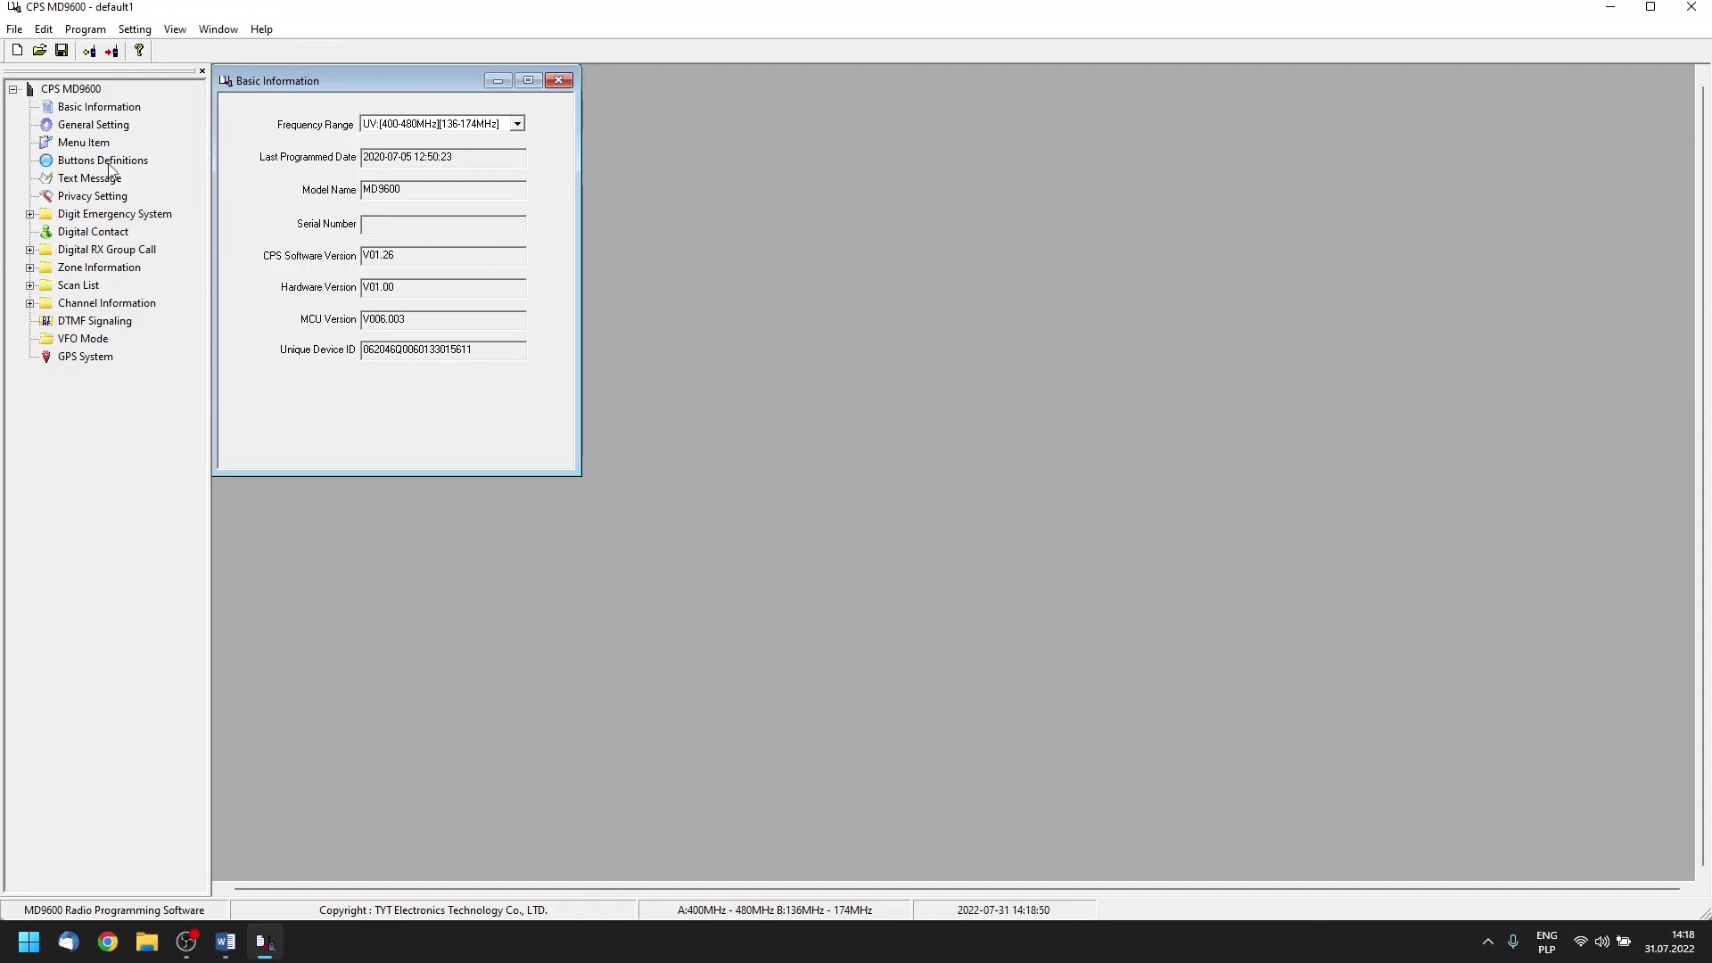
# Start saving the radio data and create a folder named backupy inside the desktop's MD9600 folder
pyautogui.click(16, 30)
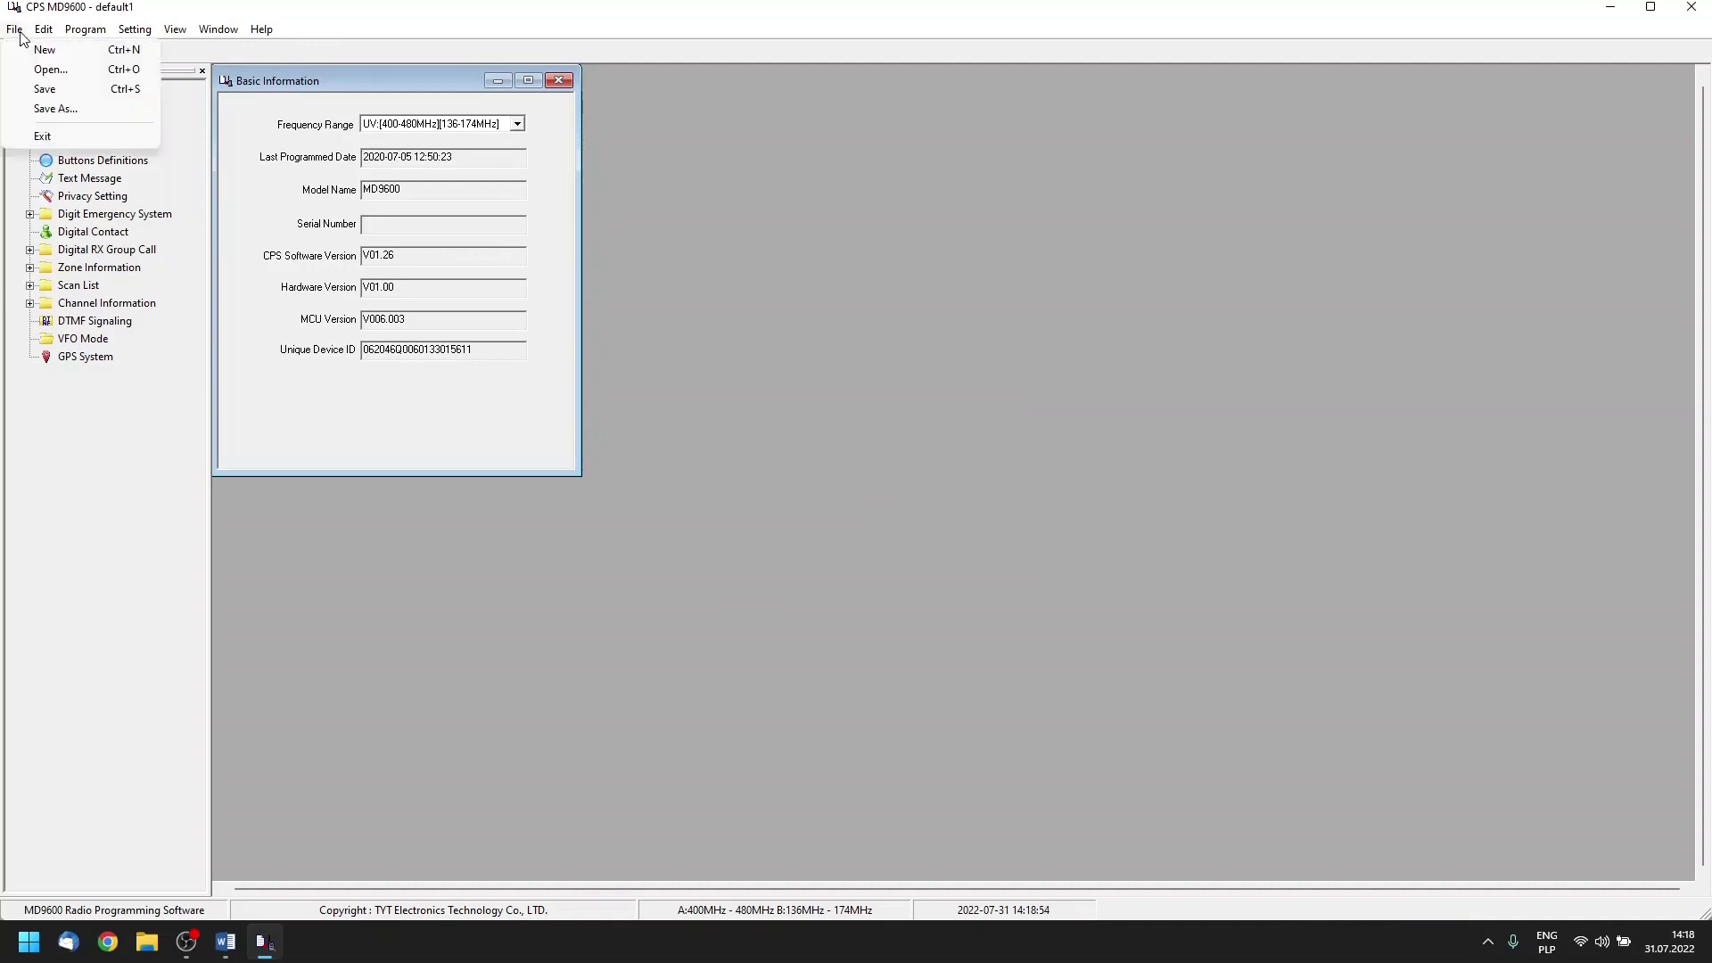
pyautogui.click(49, 91)
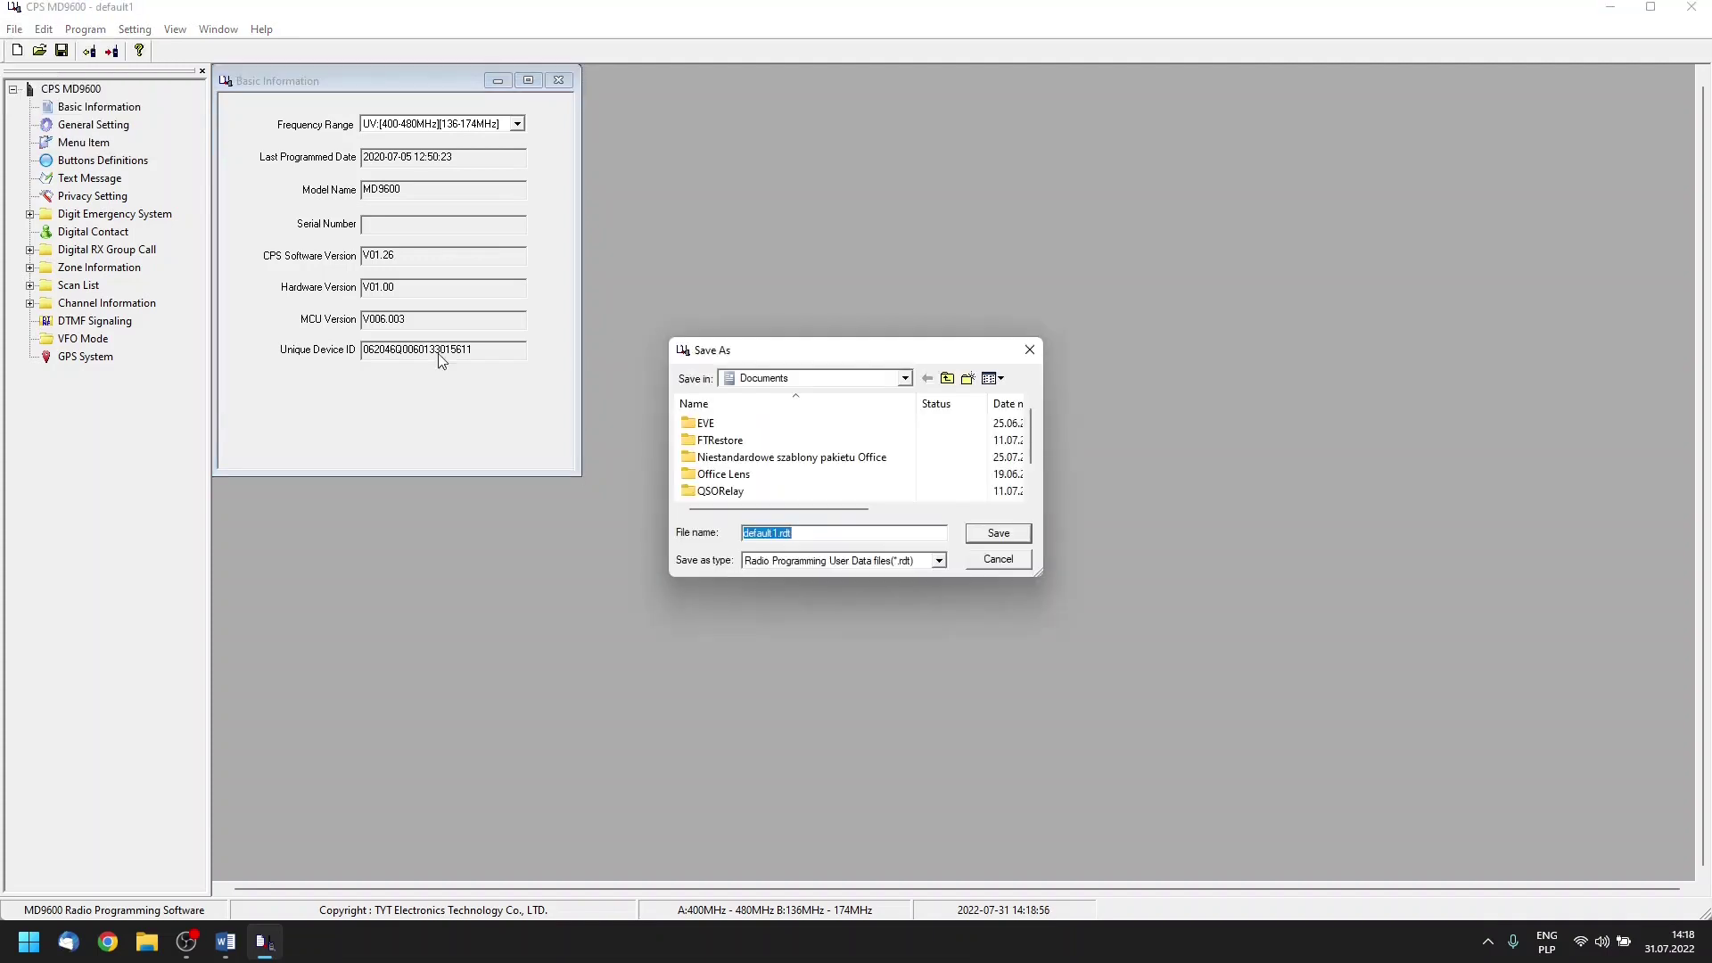
pyautogui.click(903, 378)
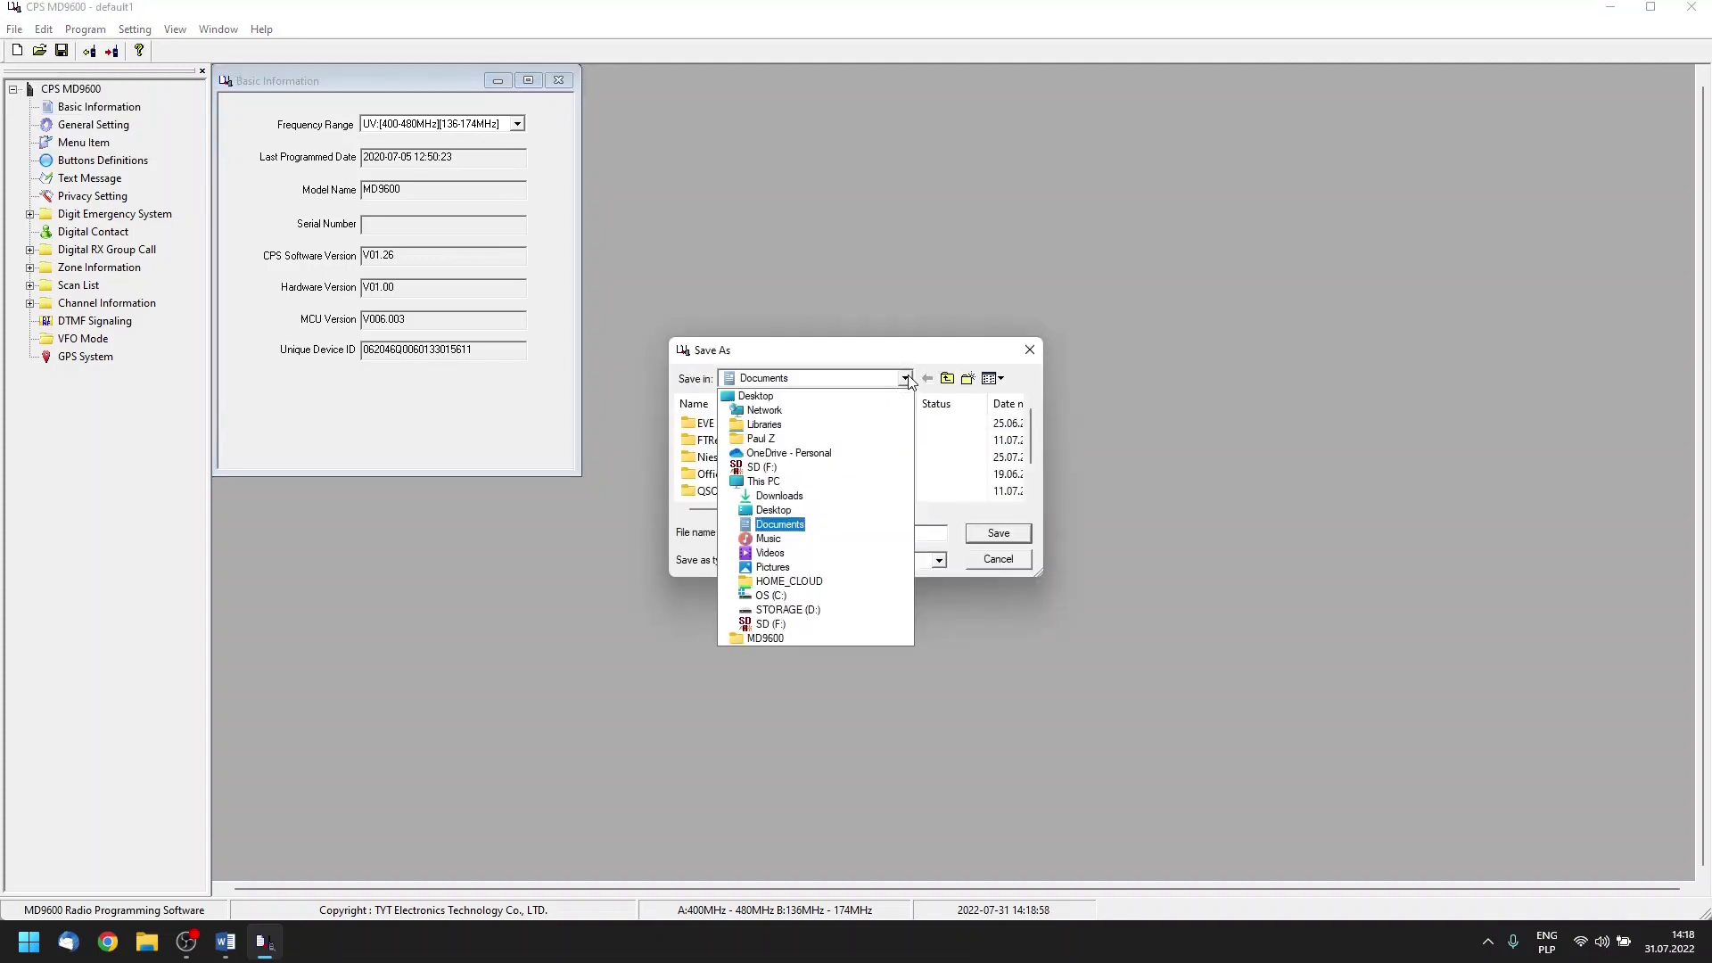
pyautogui.click(841, 399)
pyautogui.scroll(-2, 891, 490)
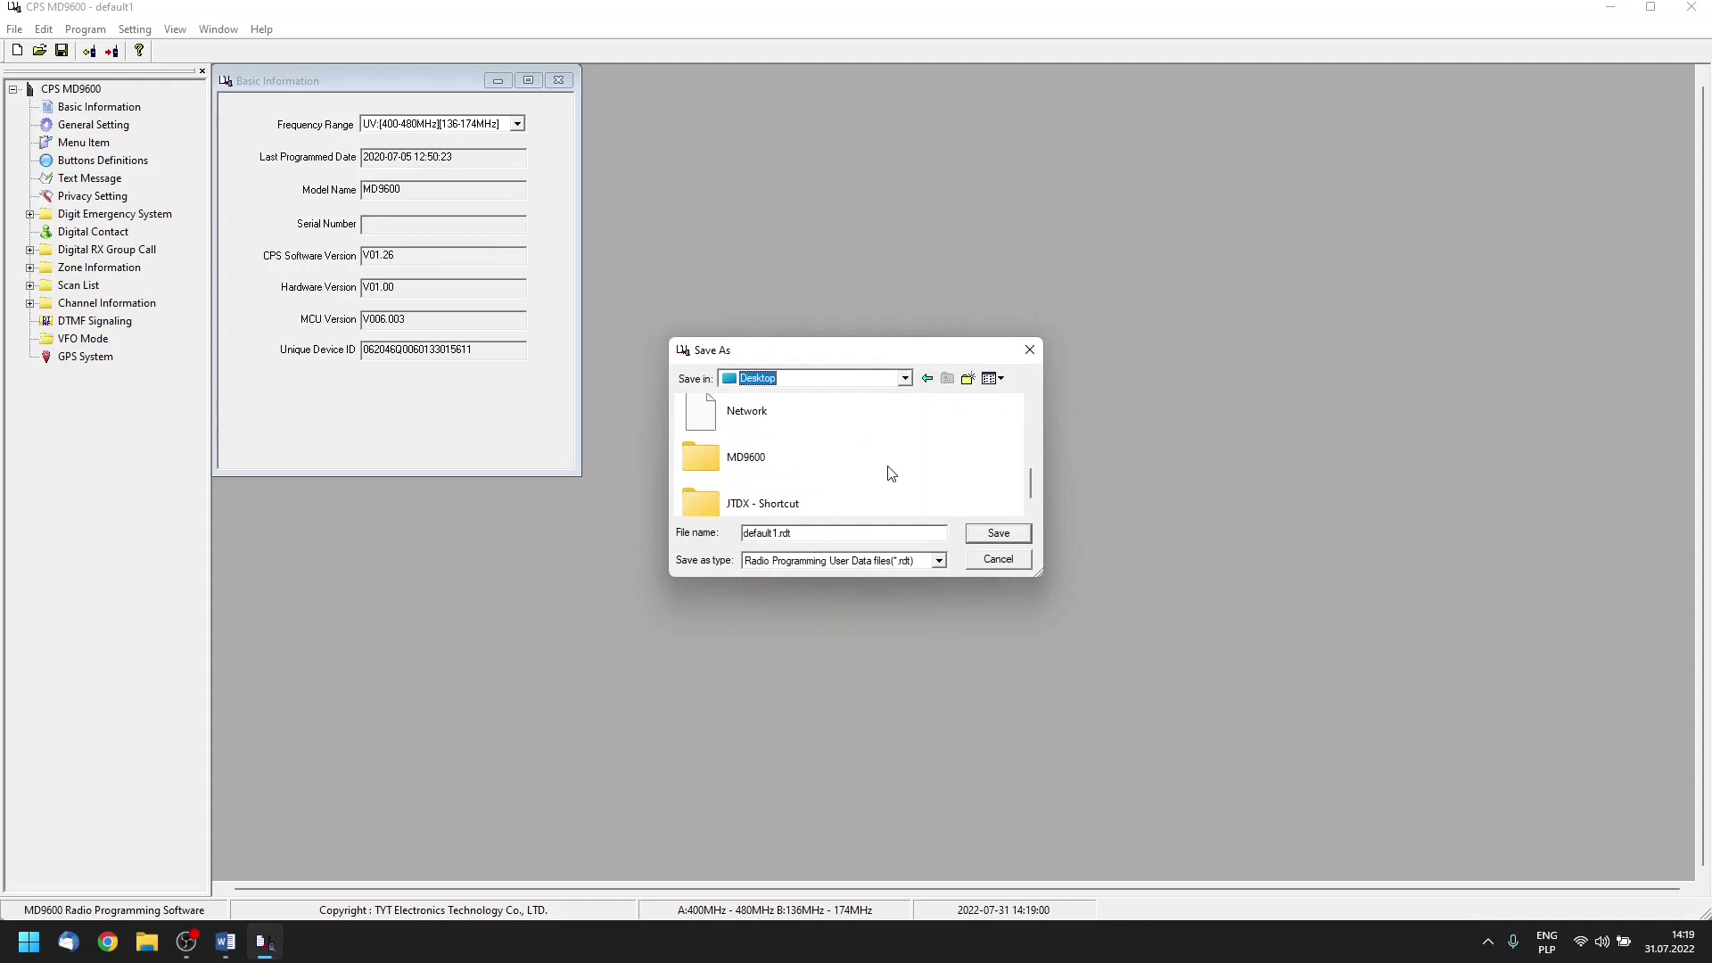
pyautogui.doubleClick(886, 467)
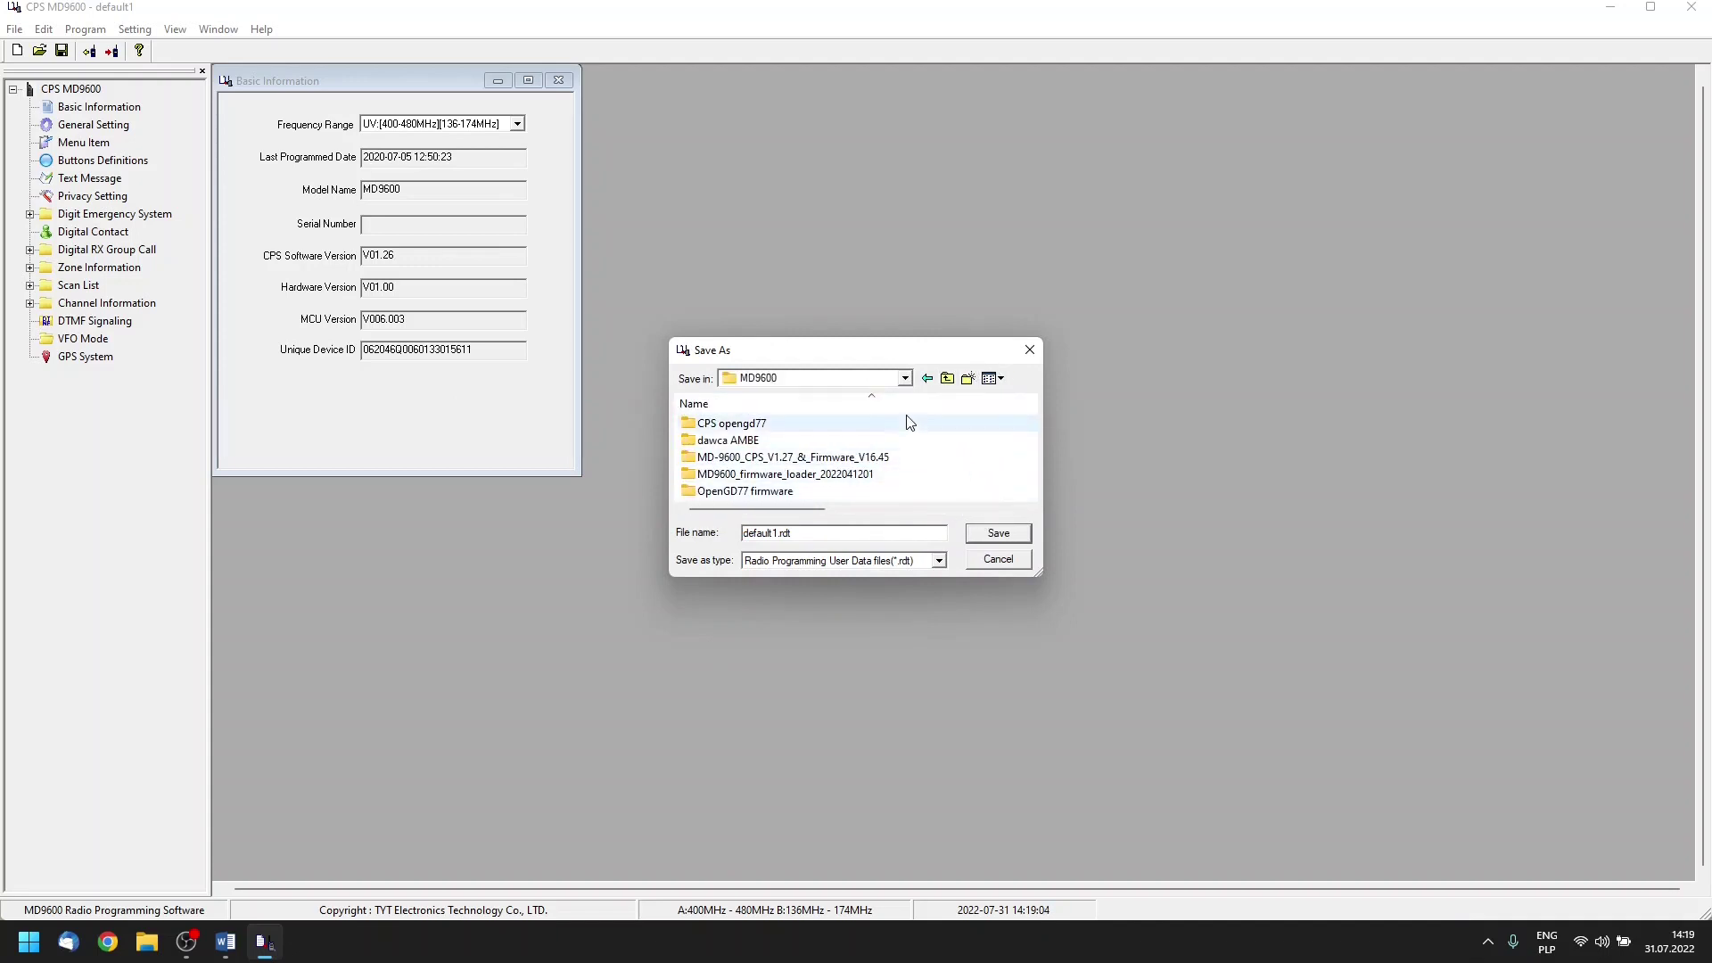
pyautogui.click(963, 381)
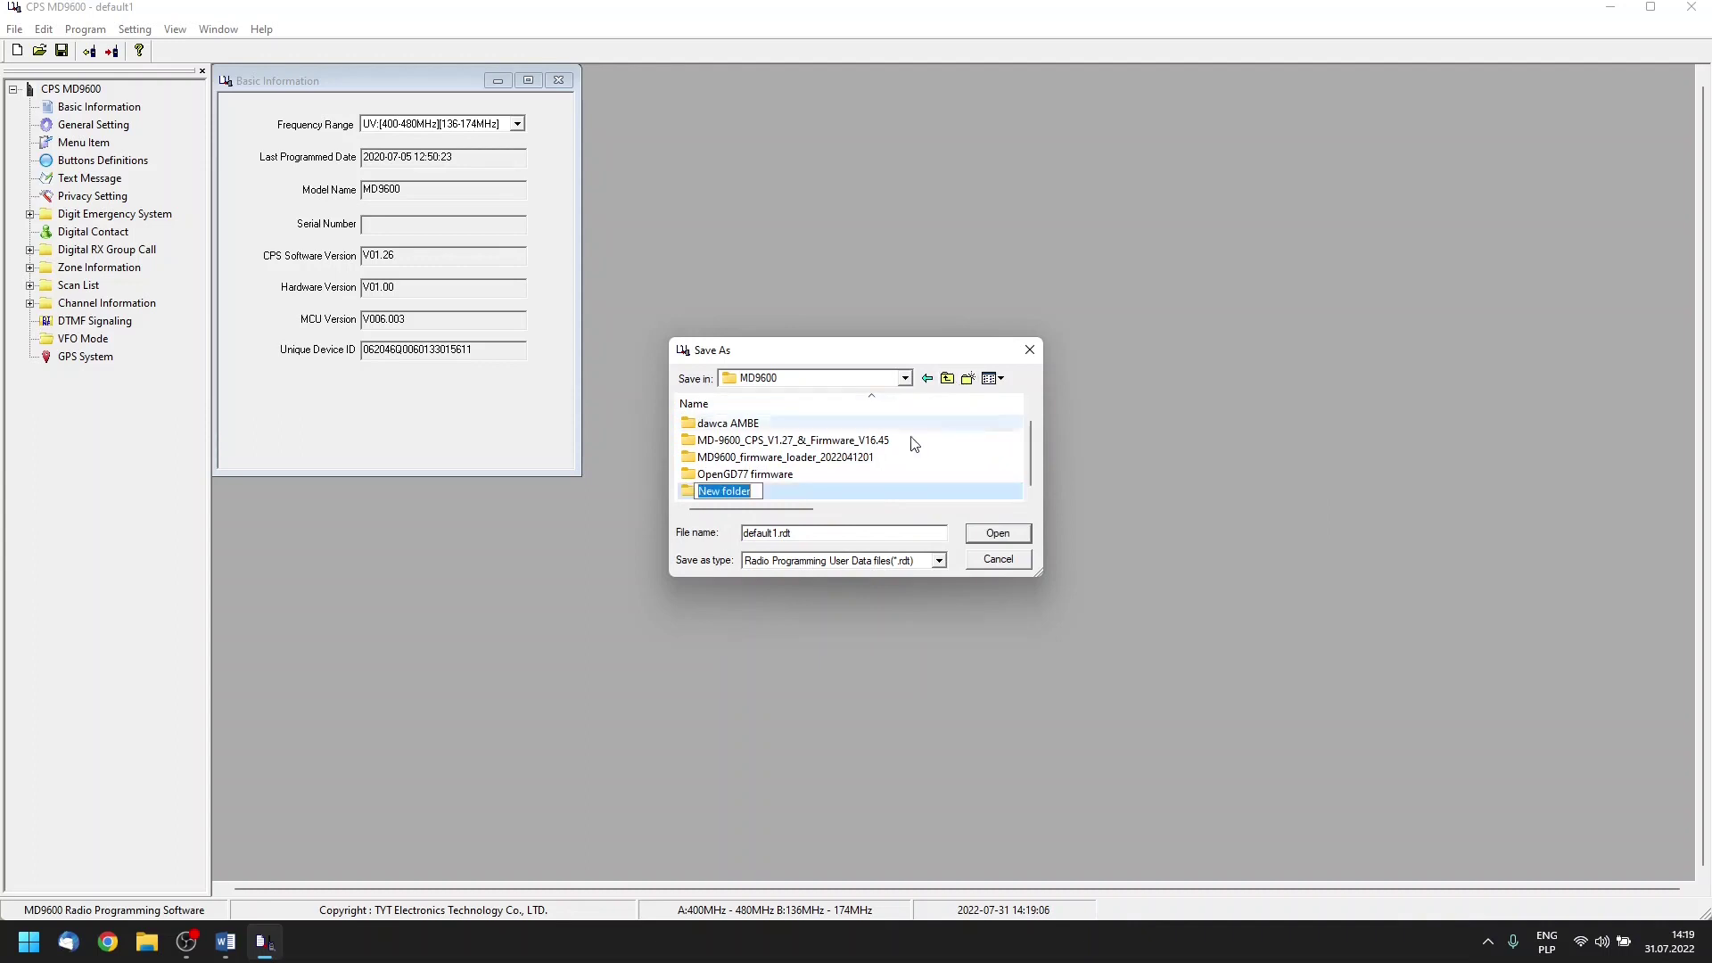
pyautogui.write('backupy')
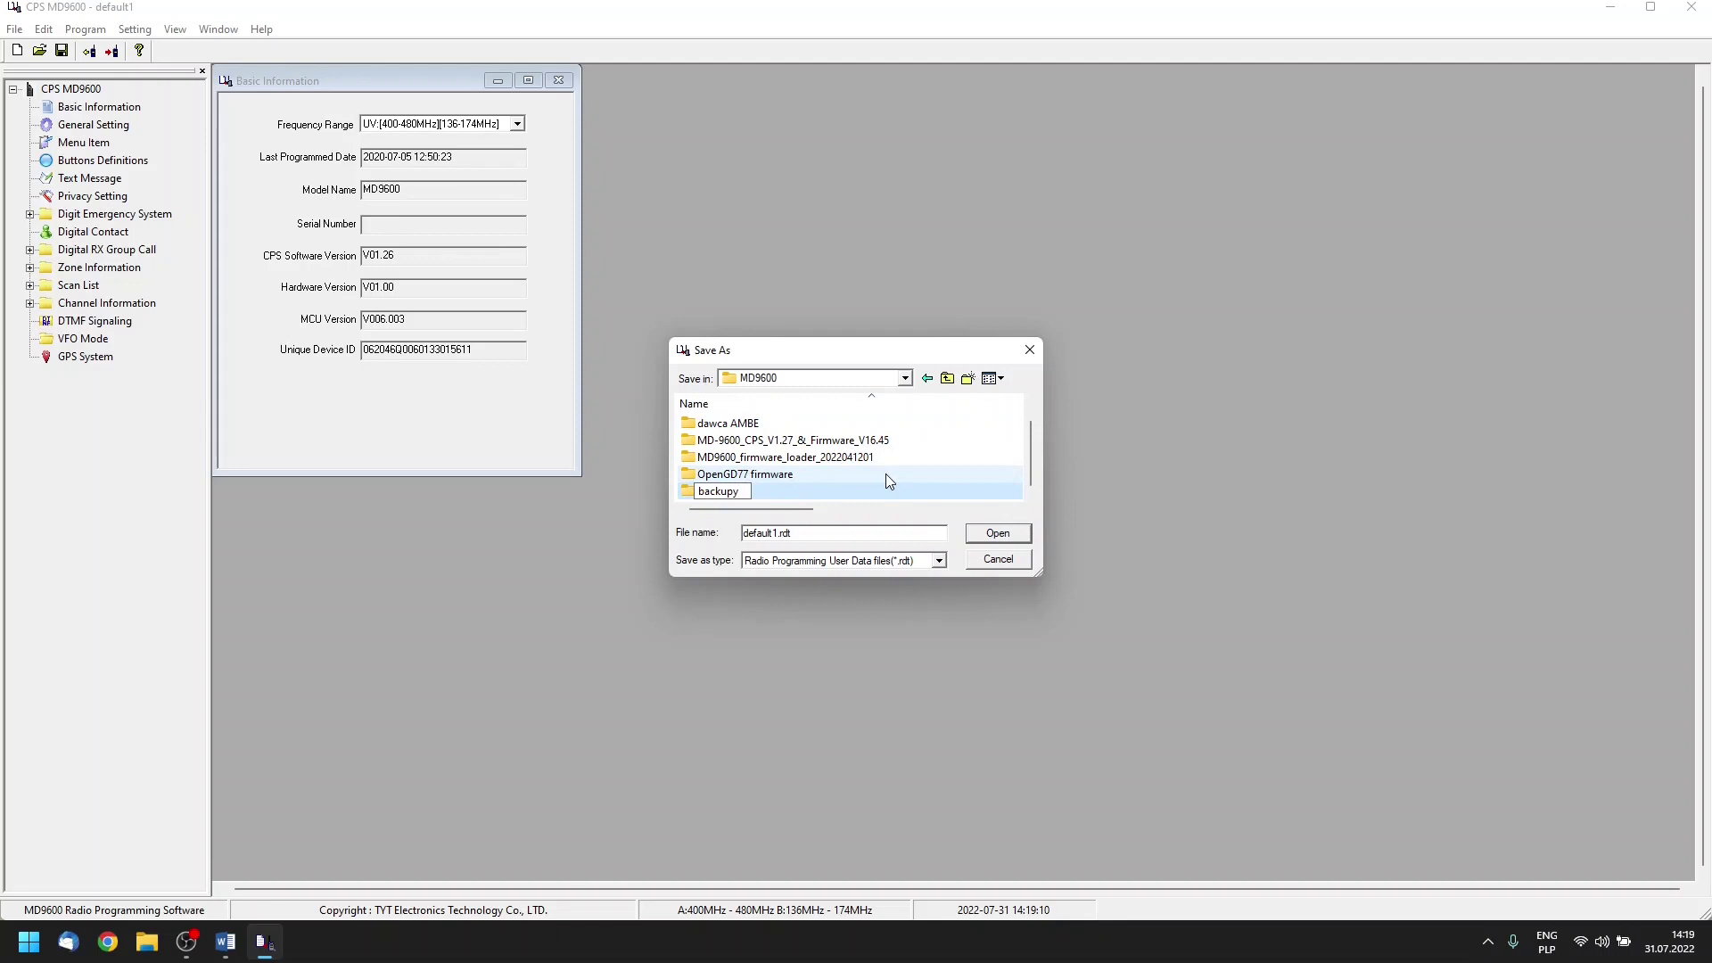
pyautogui.press('Return')
# Save the radio data as default1.rdt in the backupy folder
pyautogui.doubleClick(760, 493)
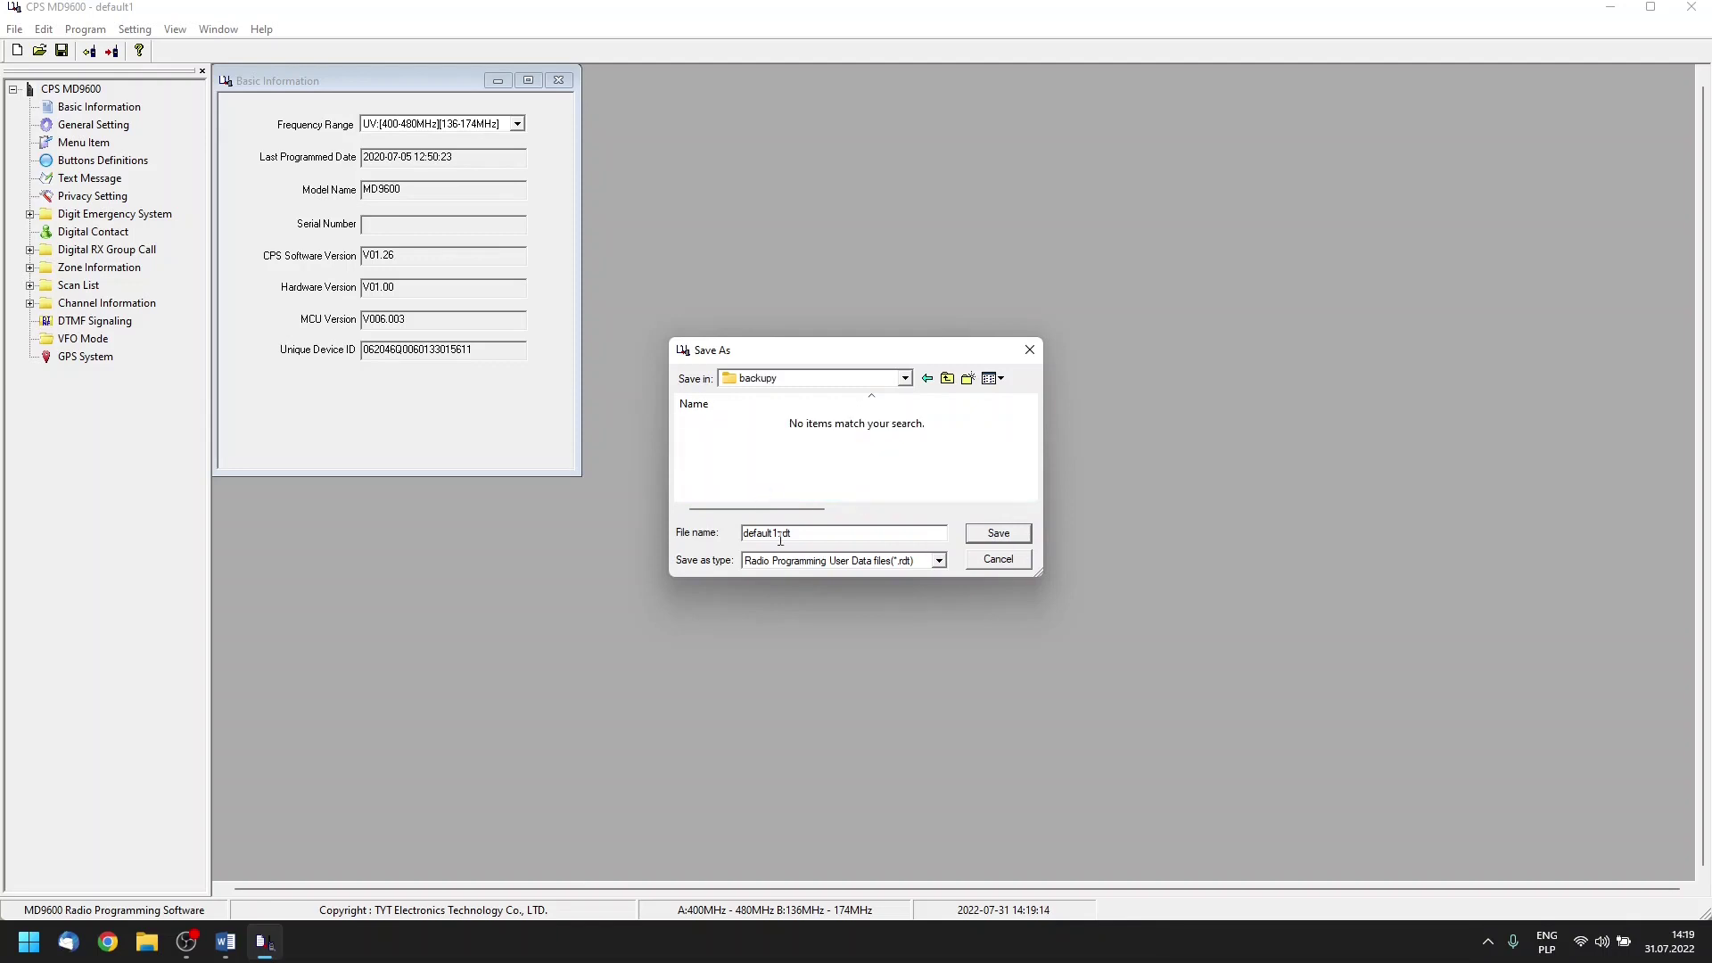
pyautogui.moveTo(778, 535); pyautogui.dragTo(655, 528)
pyautogui.click(999, 534)
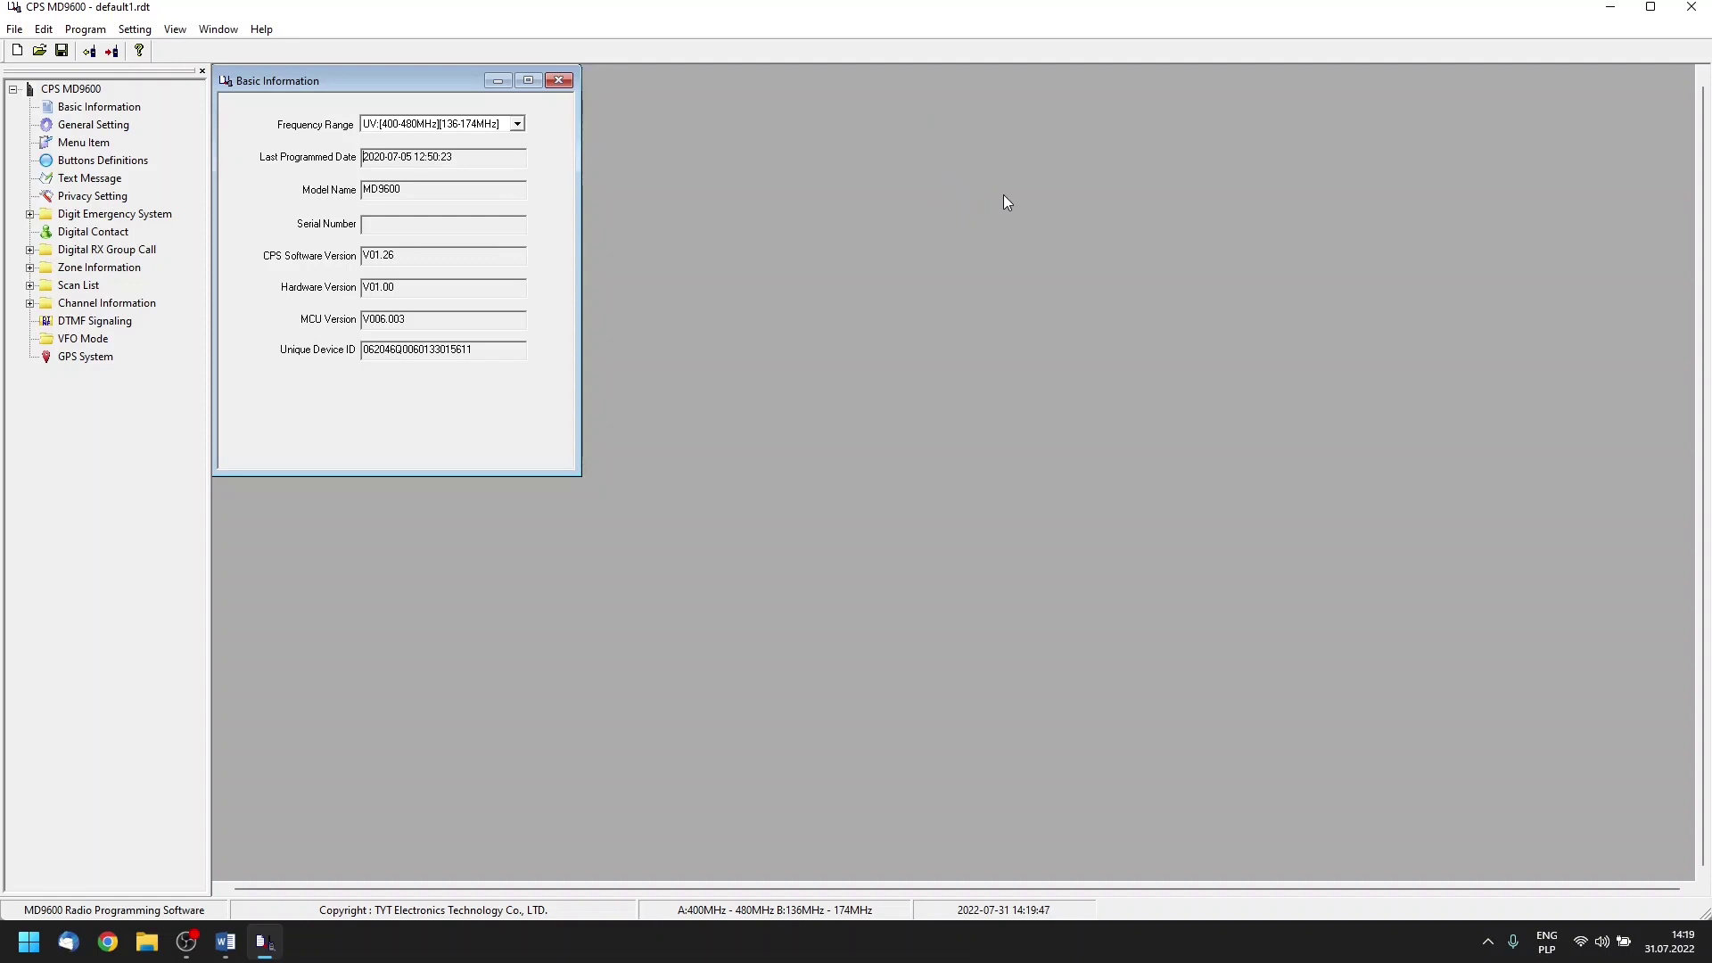
# Open Test Mode, save its calibration table as "test data" of type .test in the backupy folder, and close Test Mode
pyautogui.hotkey('ctrl', 'alt', 'shift', 'F11')
pyautogui.moveTo(886, 191); pyautogui.dragTo(904, 138)
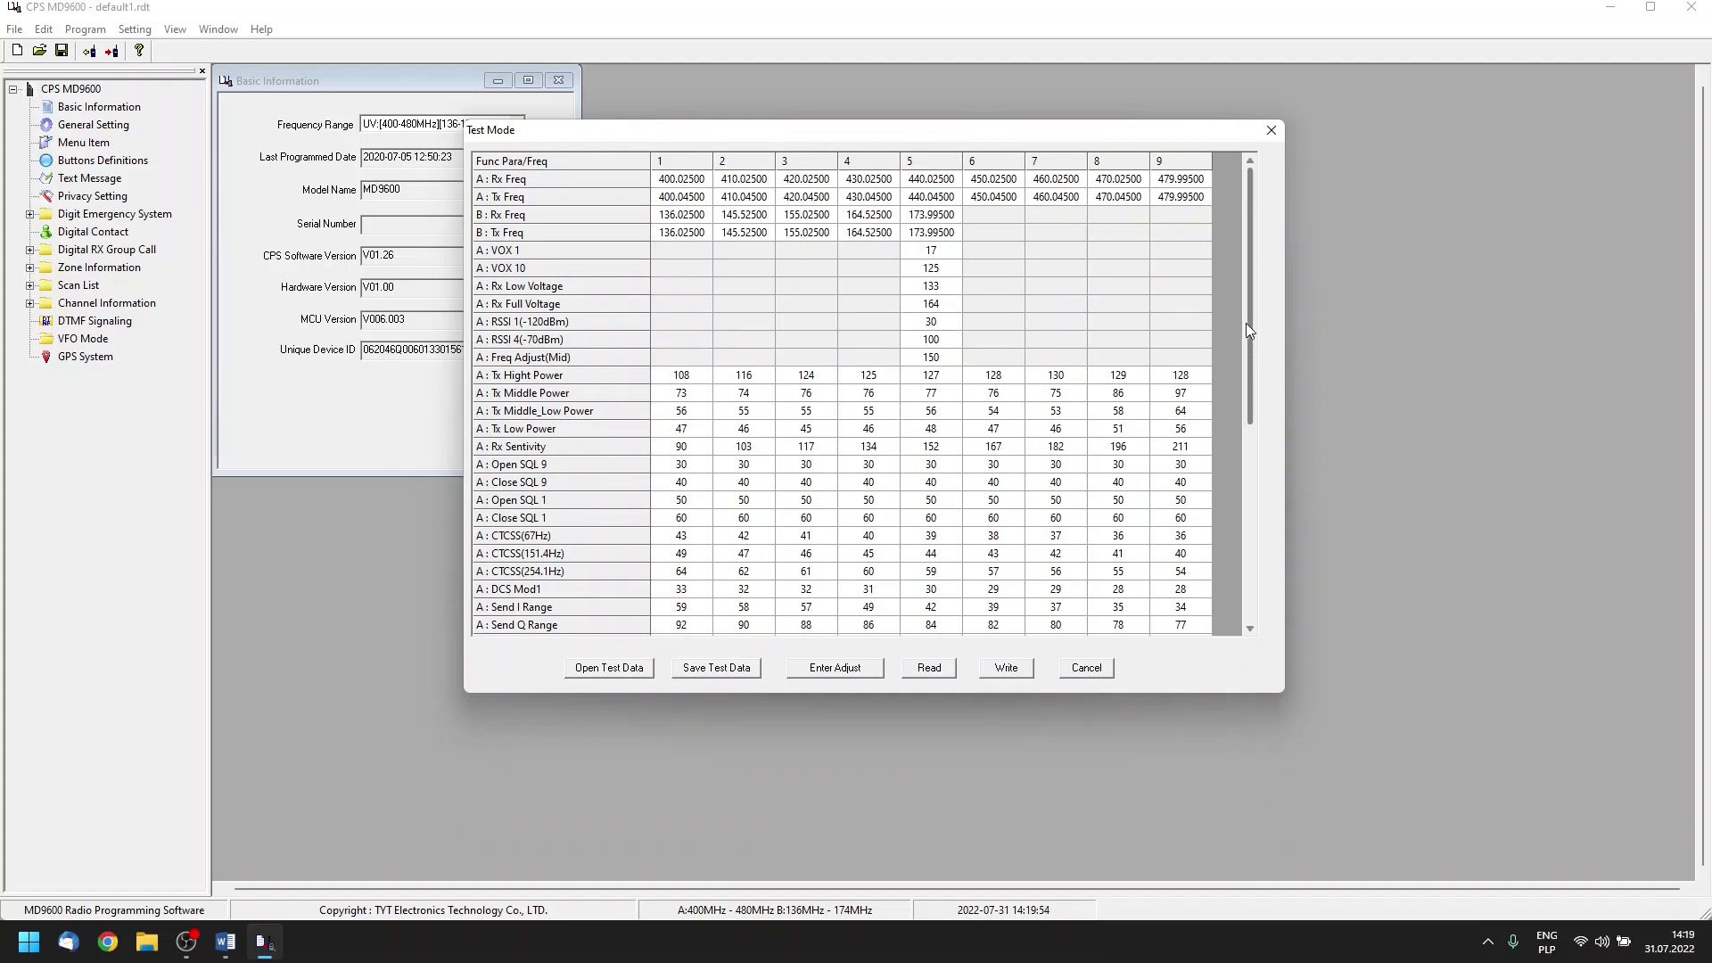
pyautogui.scroll(-2, 1222, 355)
pyautogui.scroll(-2, 1216, 394)
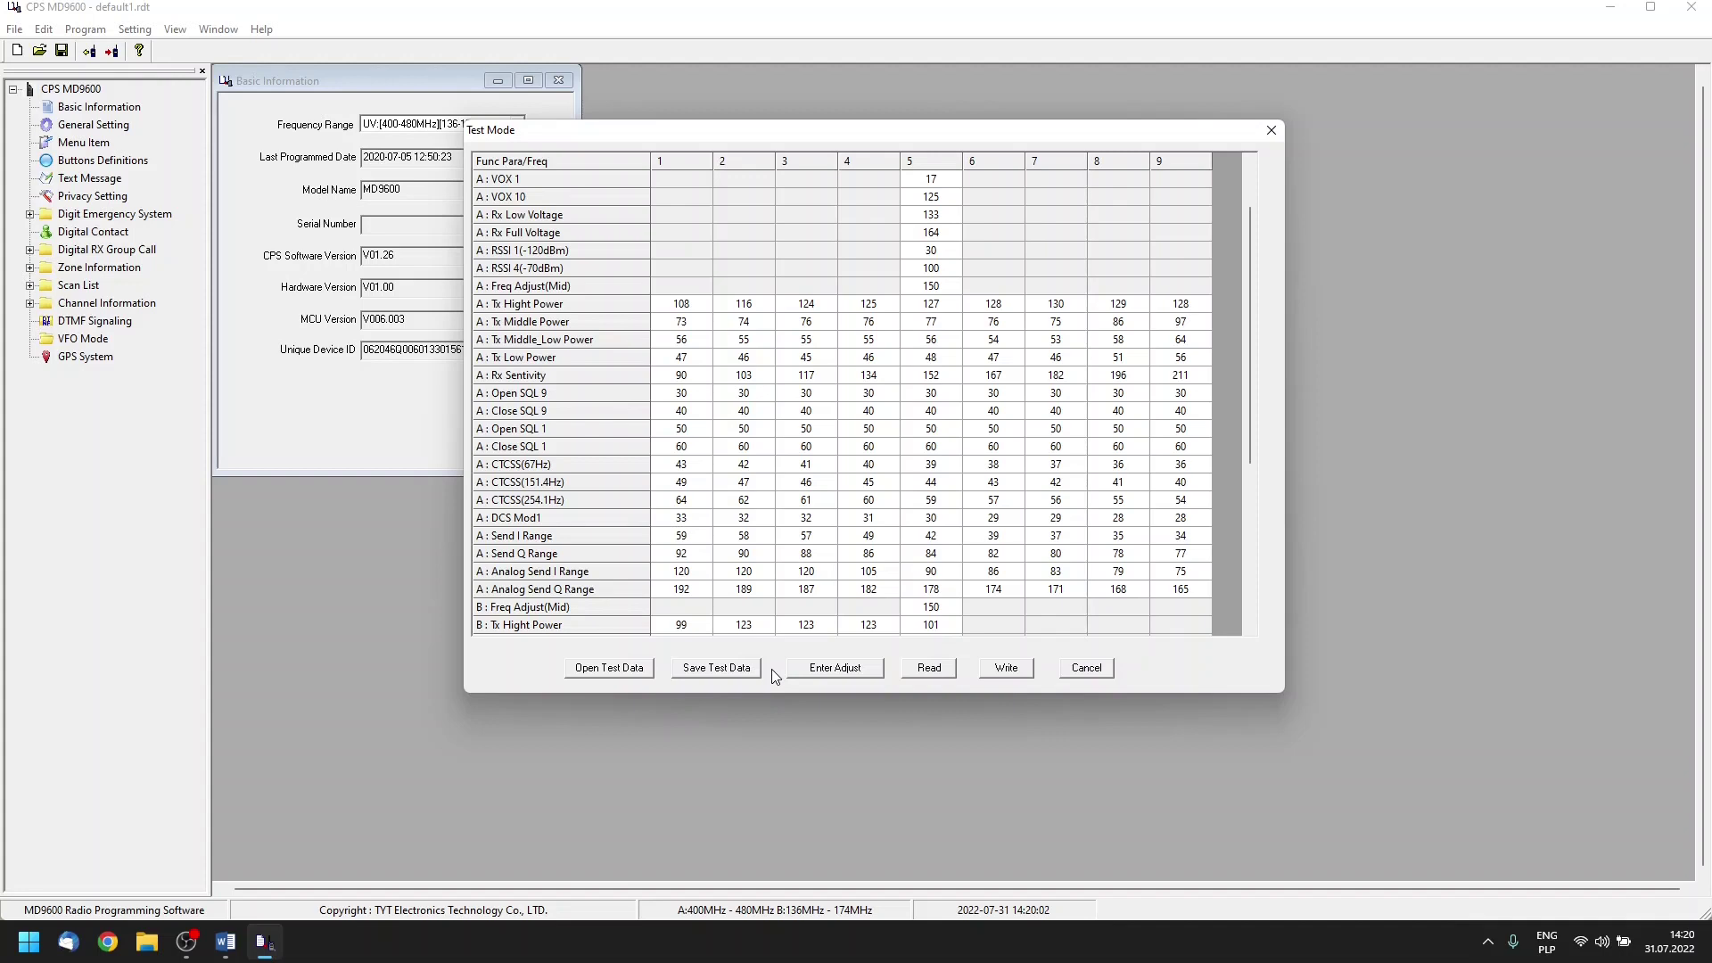
pyautogui.click(701, 671)
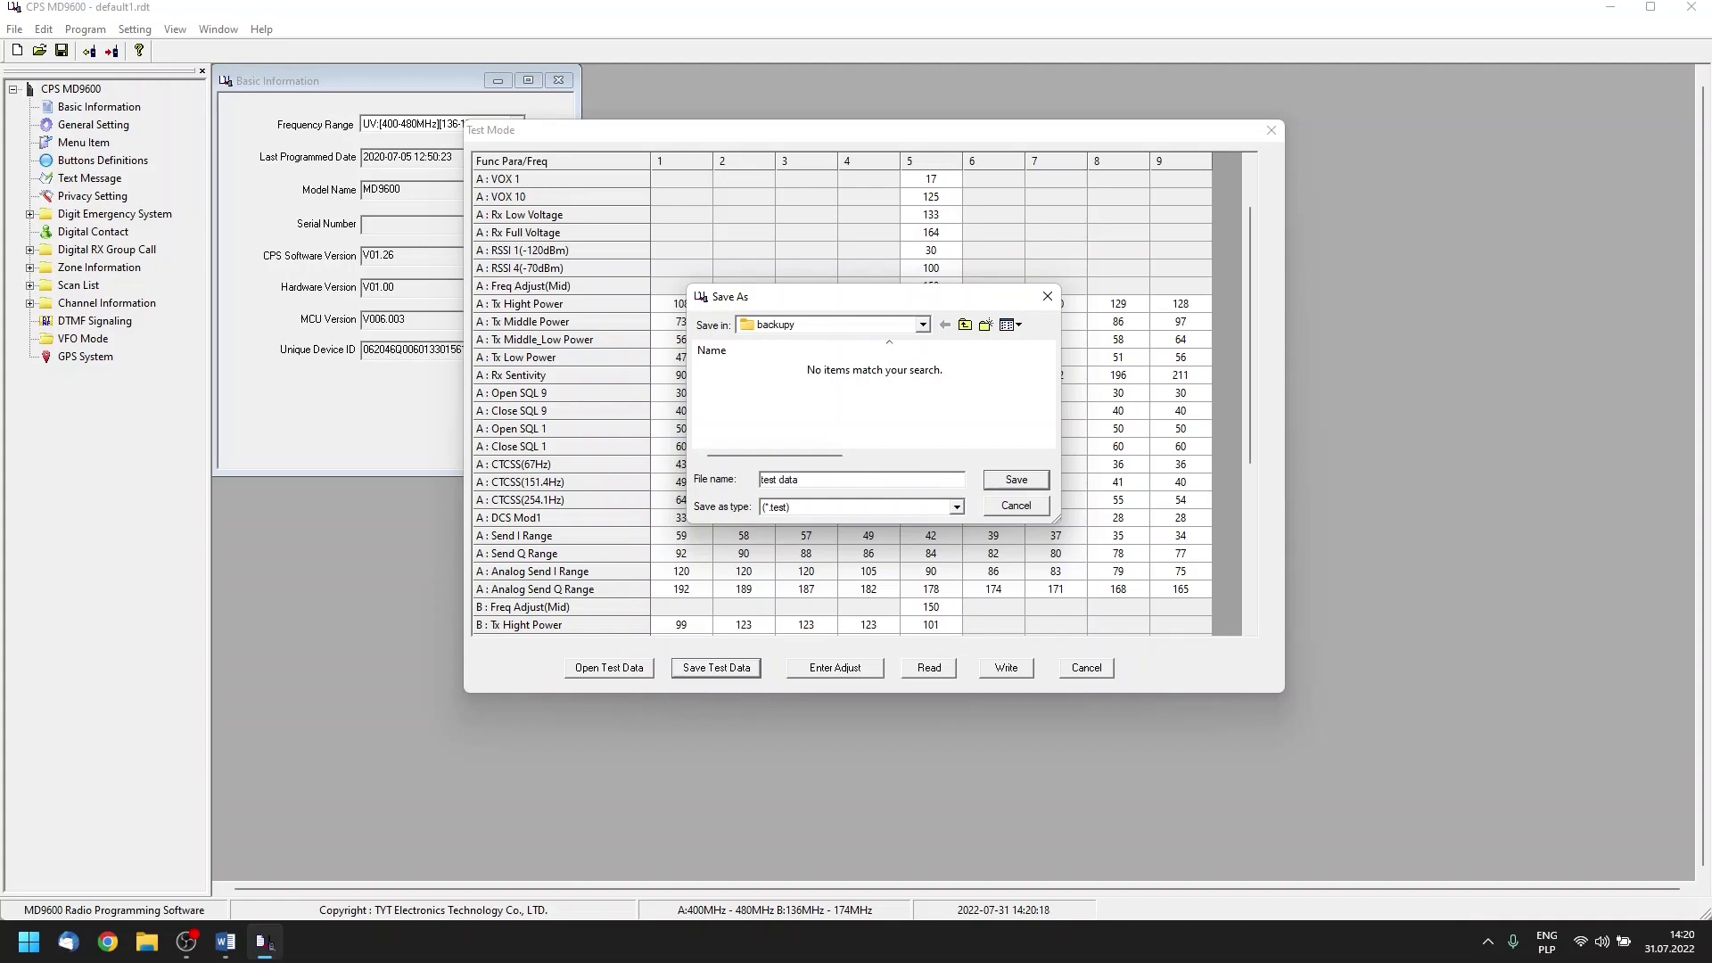
pyautogui.click(1012, 482)
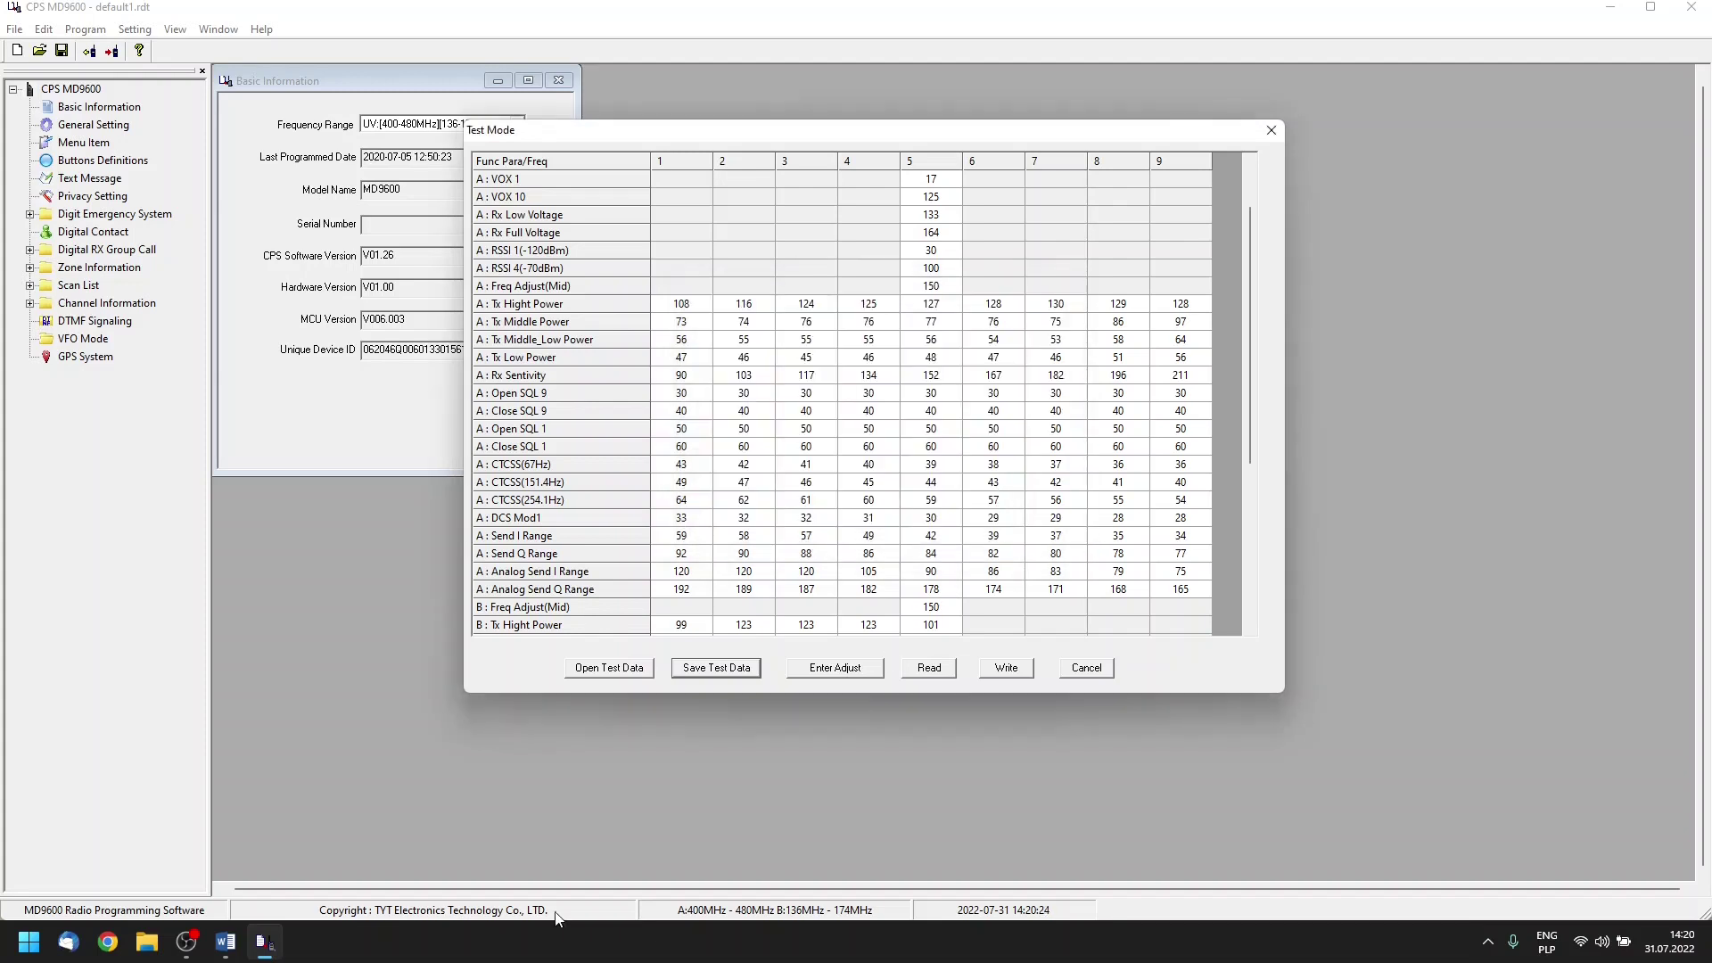
pyautogui.click(1086, 667)
pyautogui.click(1271, 131)
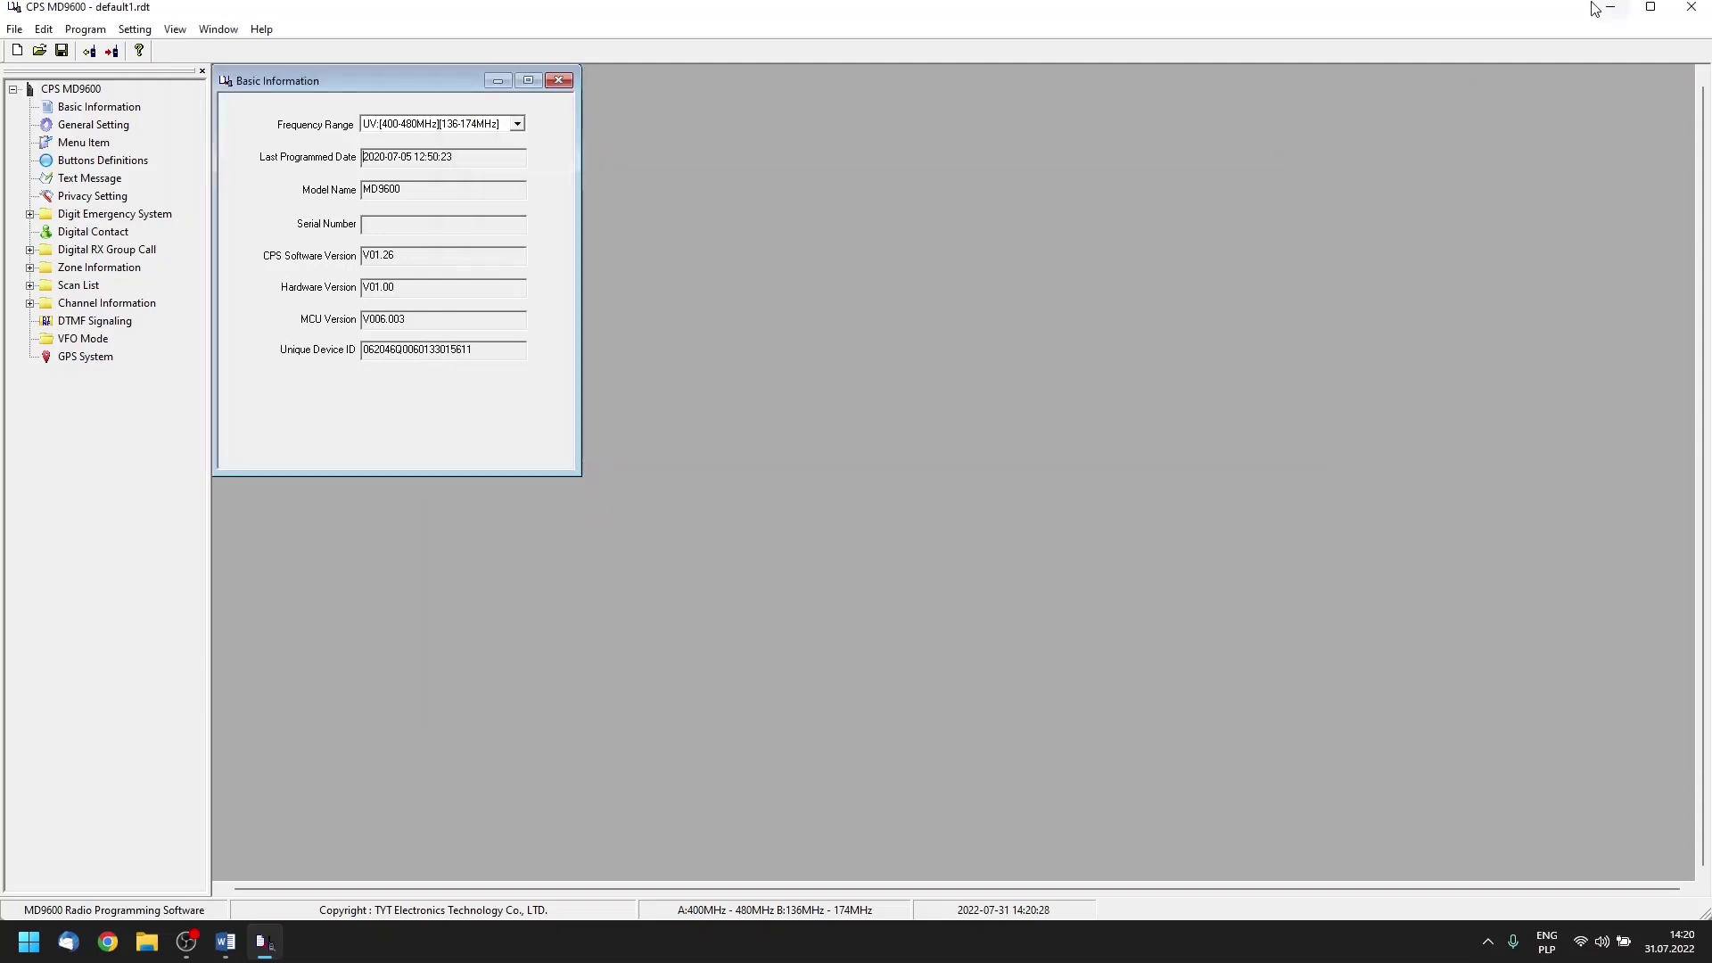
# Minimize the CPS and check the saved backup files in the backupy folder of the desktop's MD9600 folder
pyautogui.click(1607, 8)
pyautogui.doubleClick(321, 35)
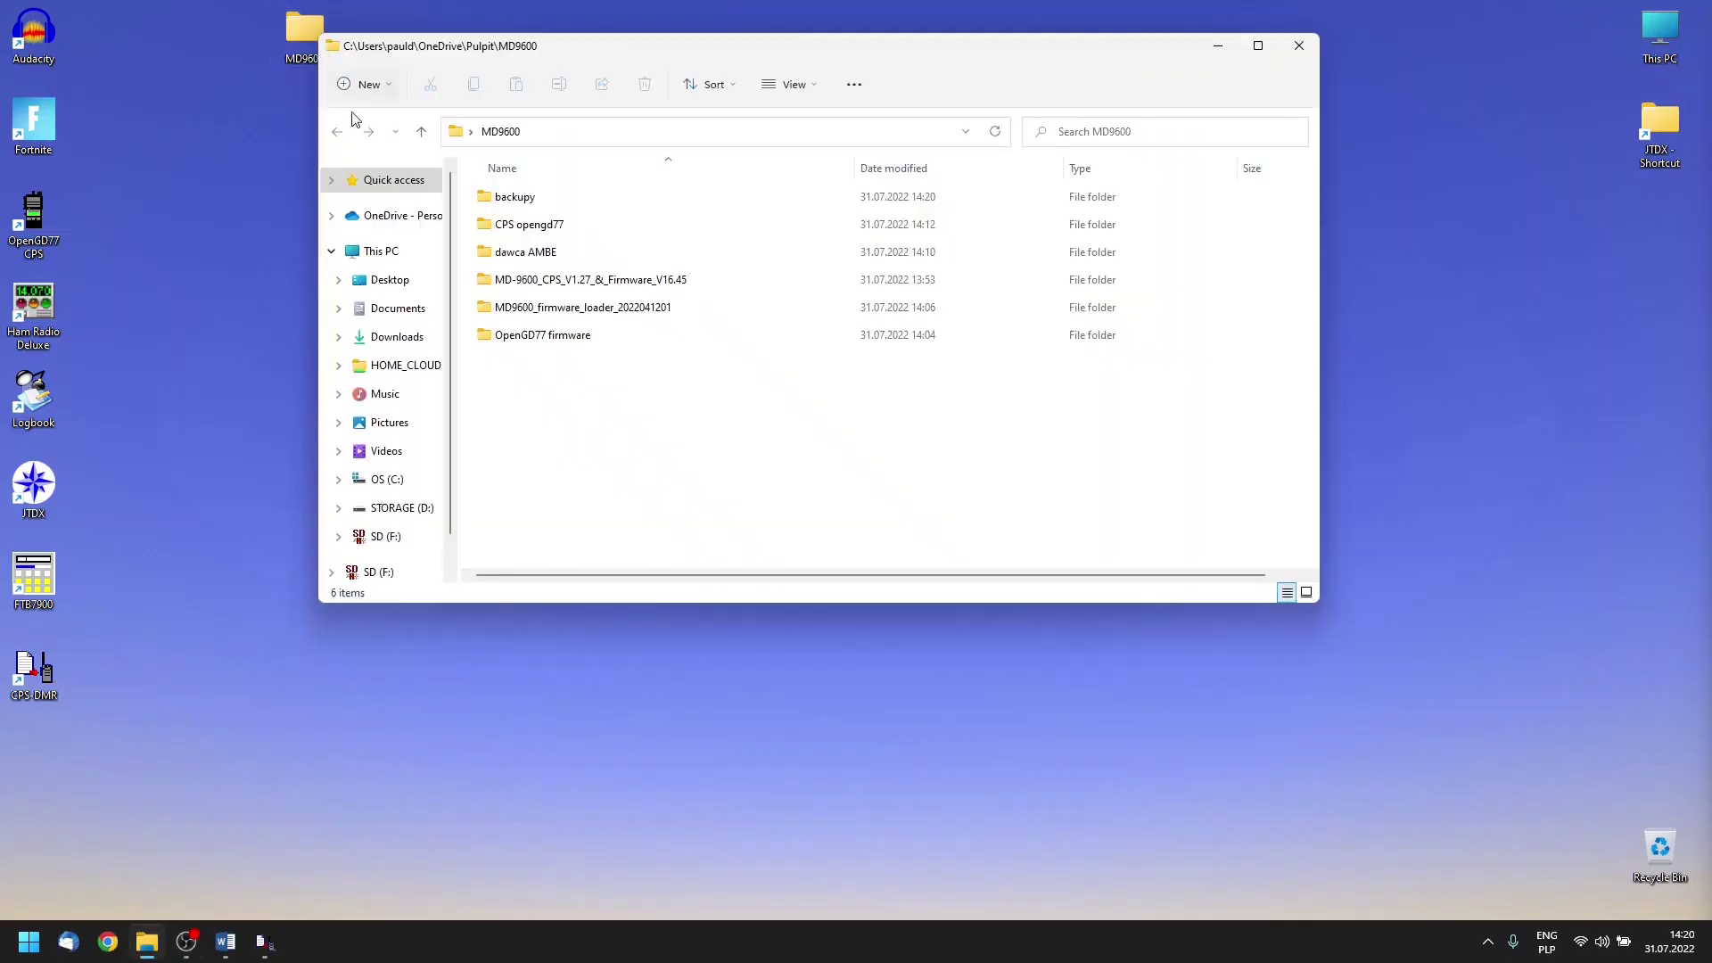
pyautogui.doubleClick(524, 198)
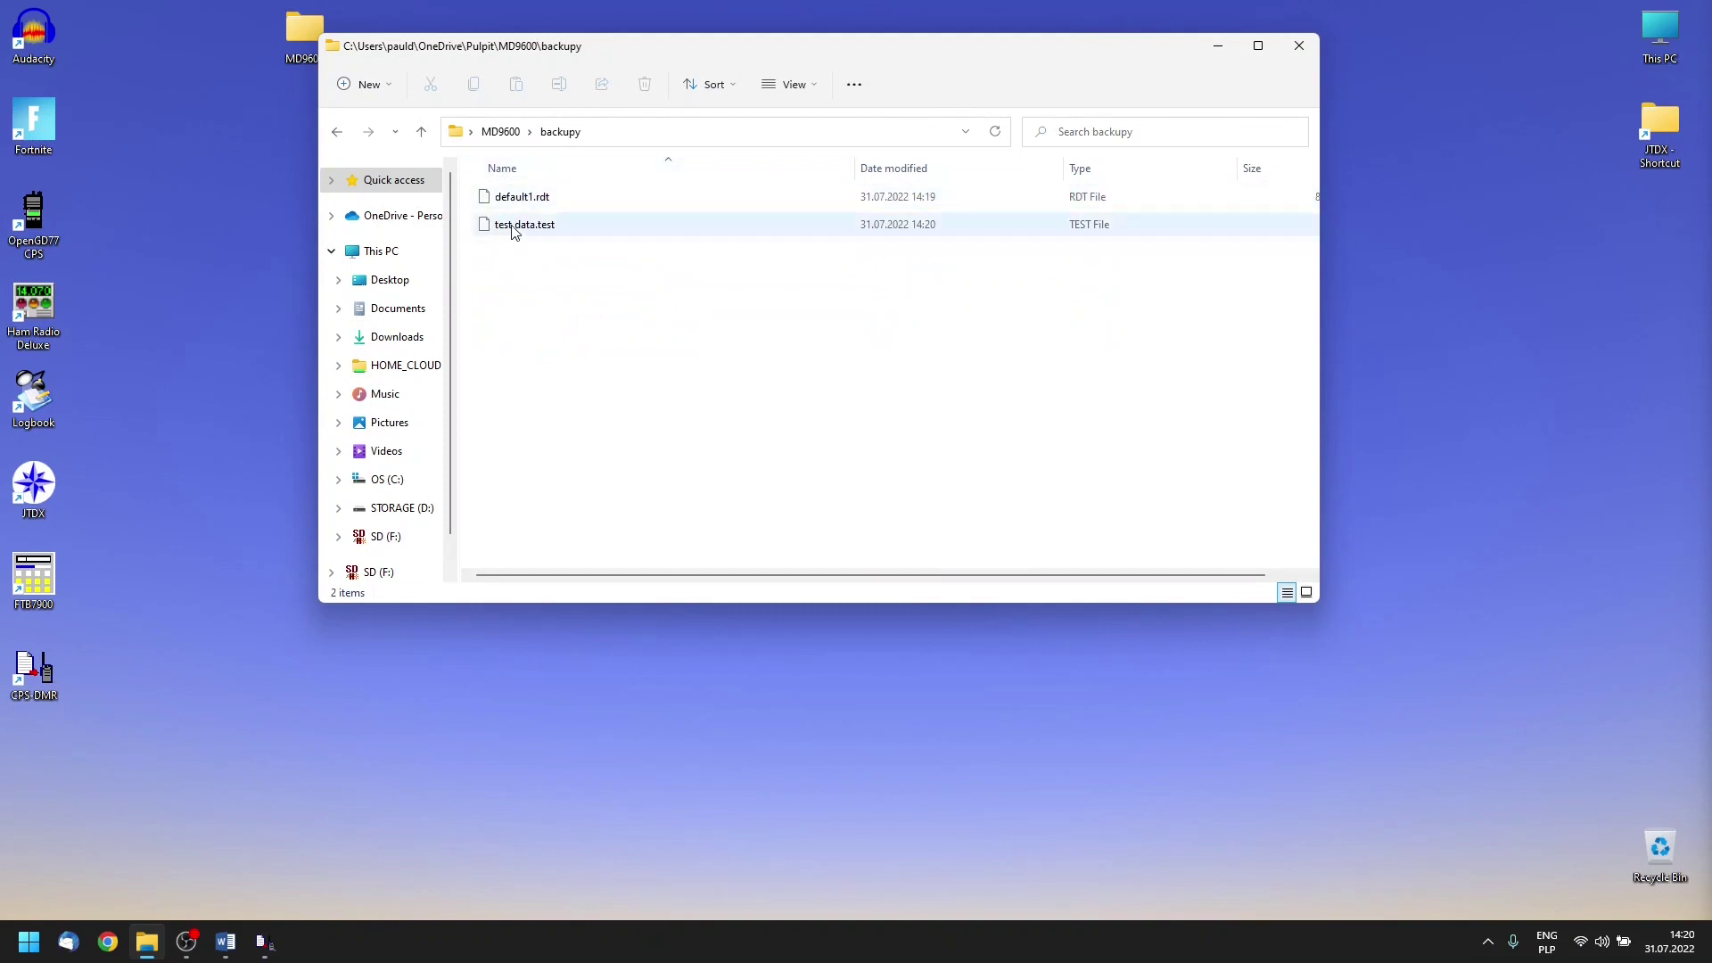
pyautogui.click(1297, 49)
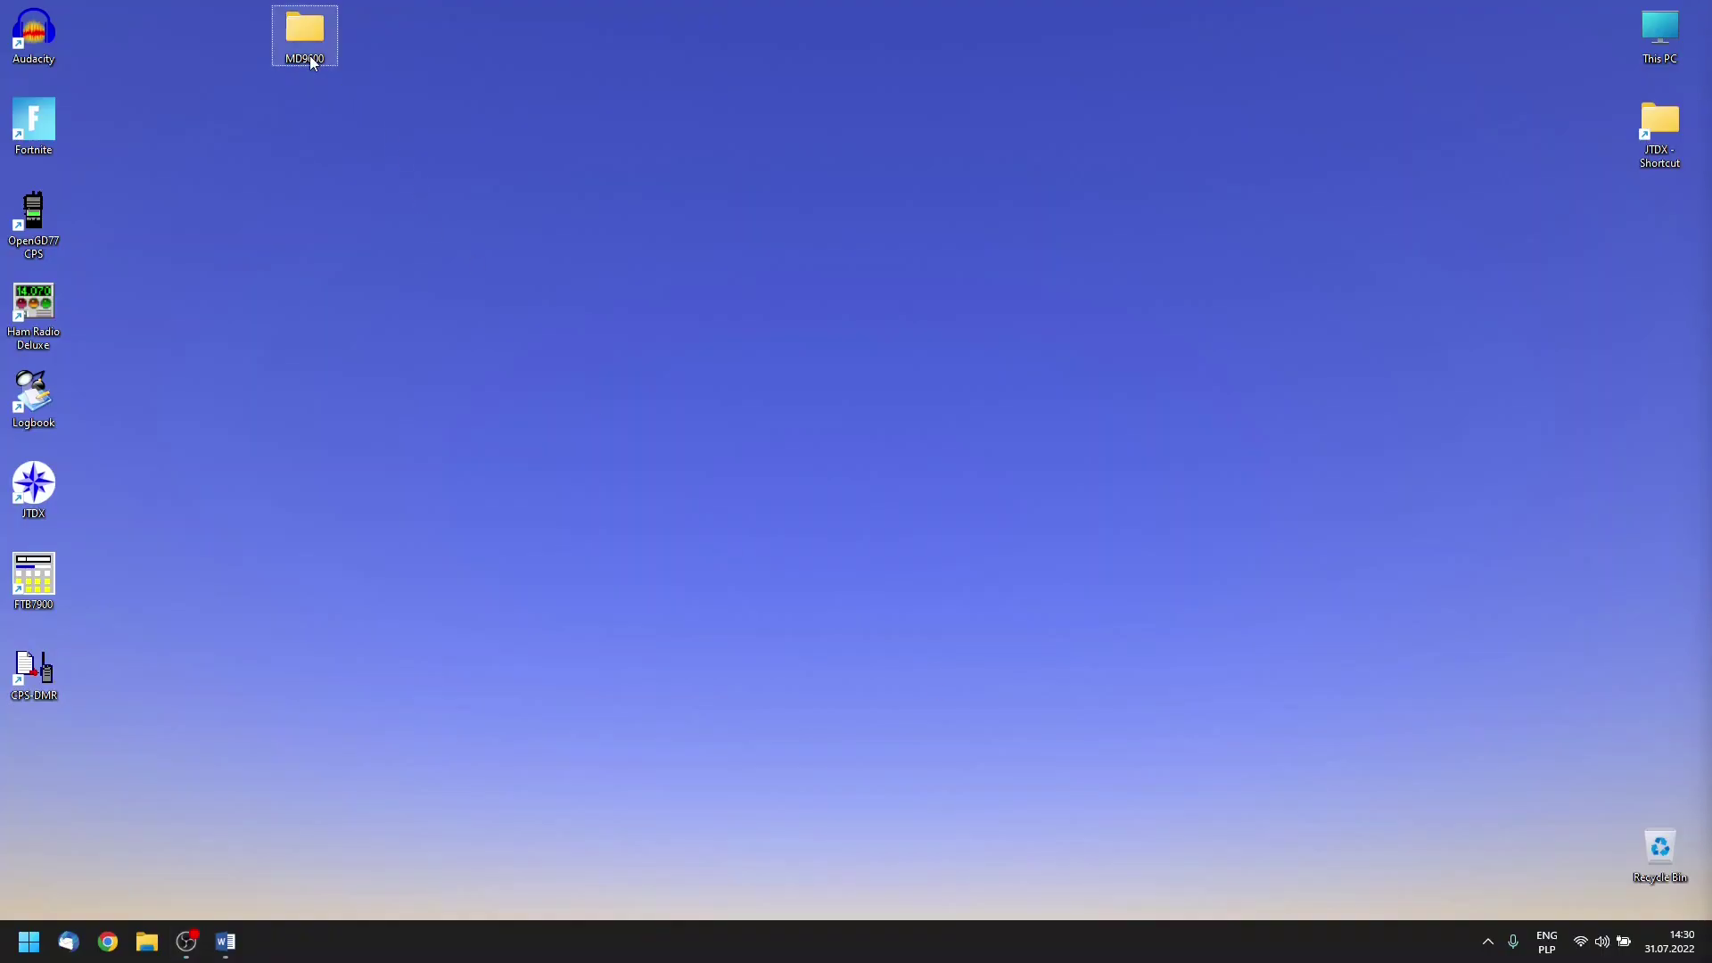
pyautogui.doubleClick(306, 56)
pyautogui.doubleClick(747, 485)
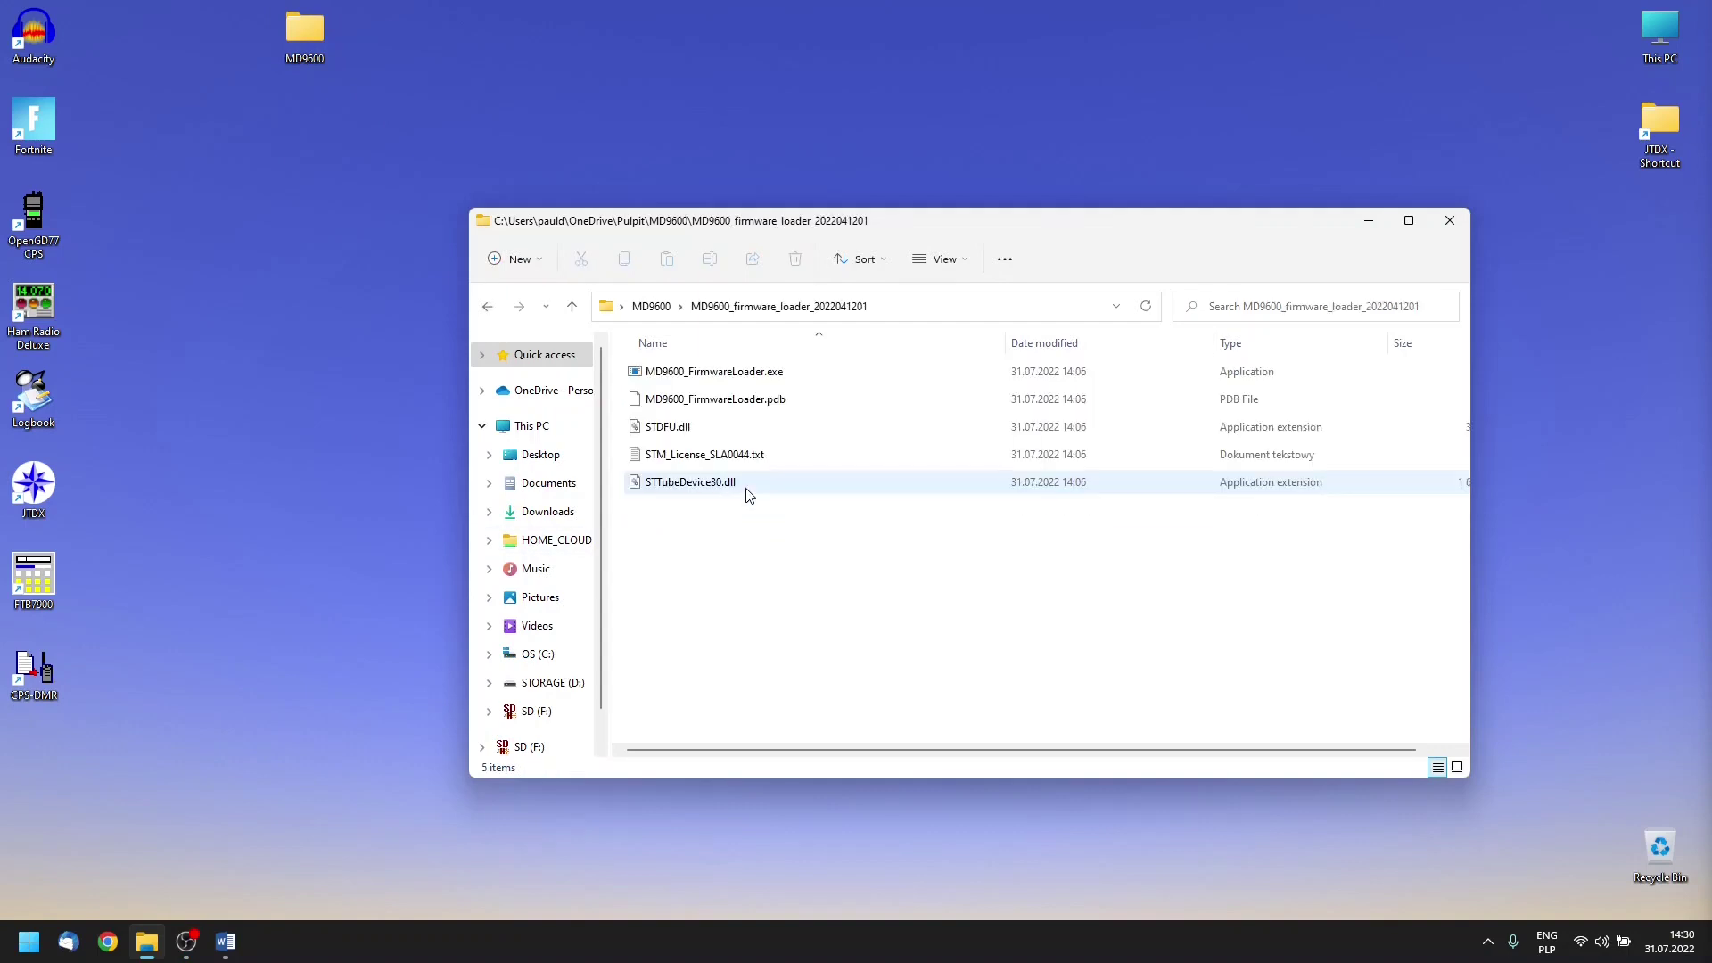
pyautogui.doubleClick(749, 375)
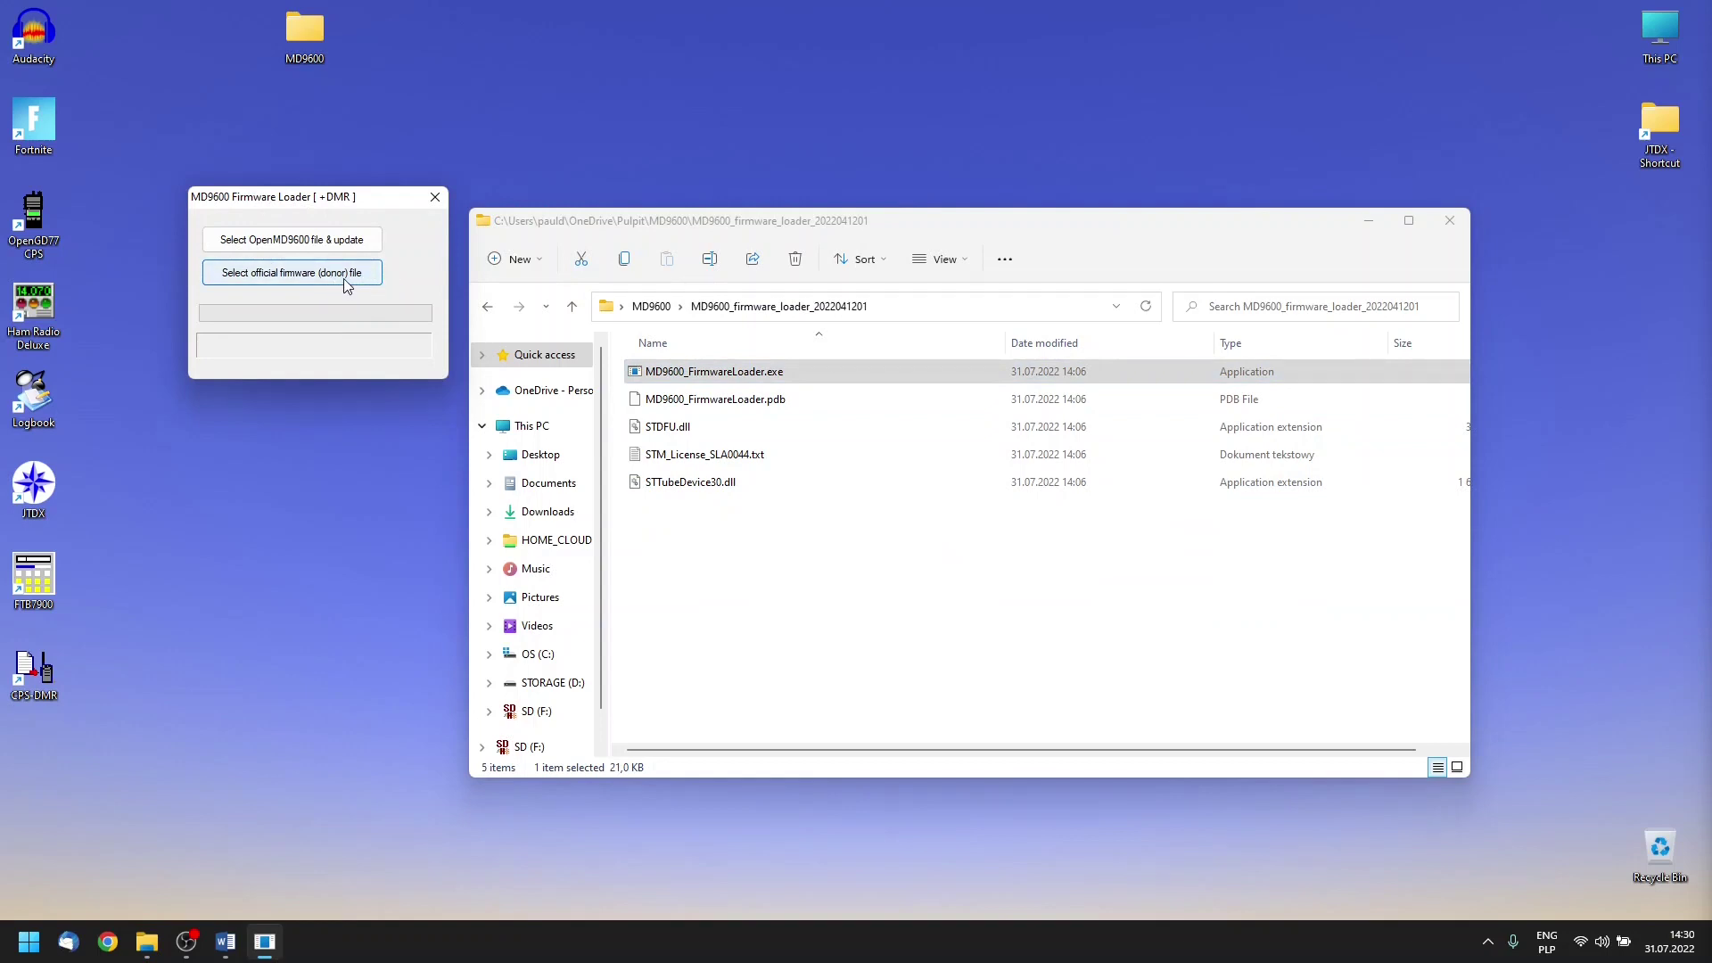
# Load MD9600-CSV(2571V5)-V26.45.bin from the dawca AMBE folder as the official donor firmware and close the file window
pyautogui.click(346, 274)
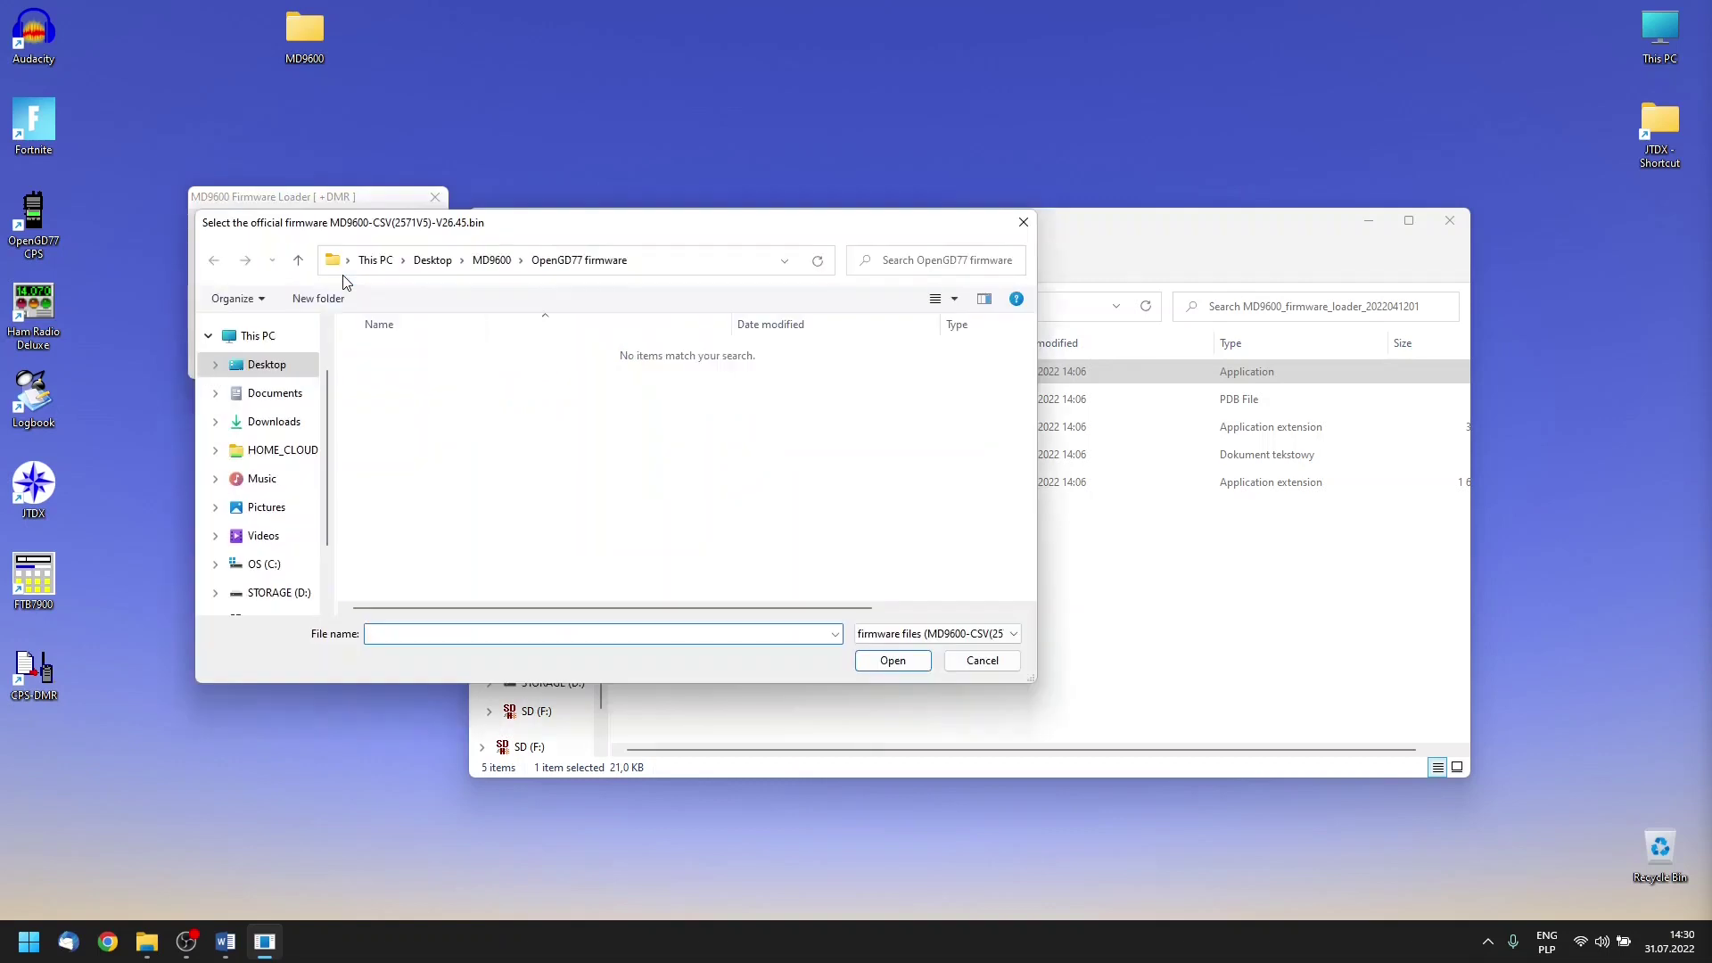
pyautogui.click(492, 261)
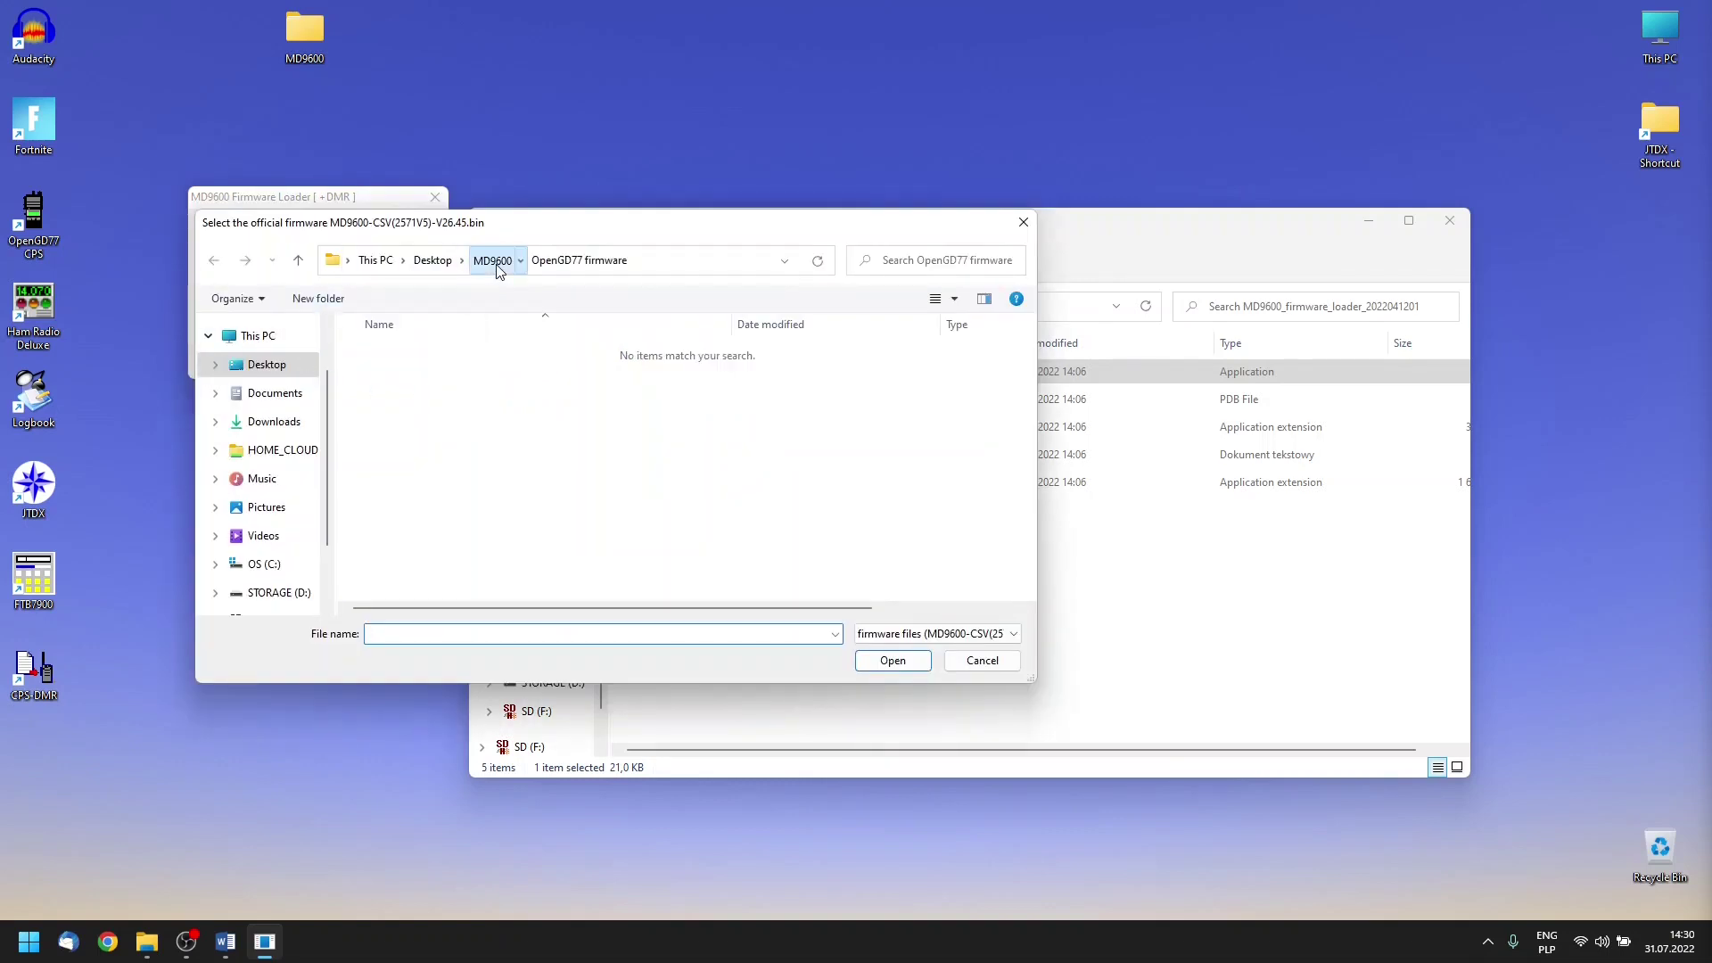
pyautogui.doubleClick(432, 409)
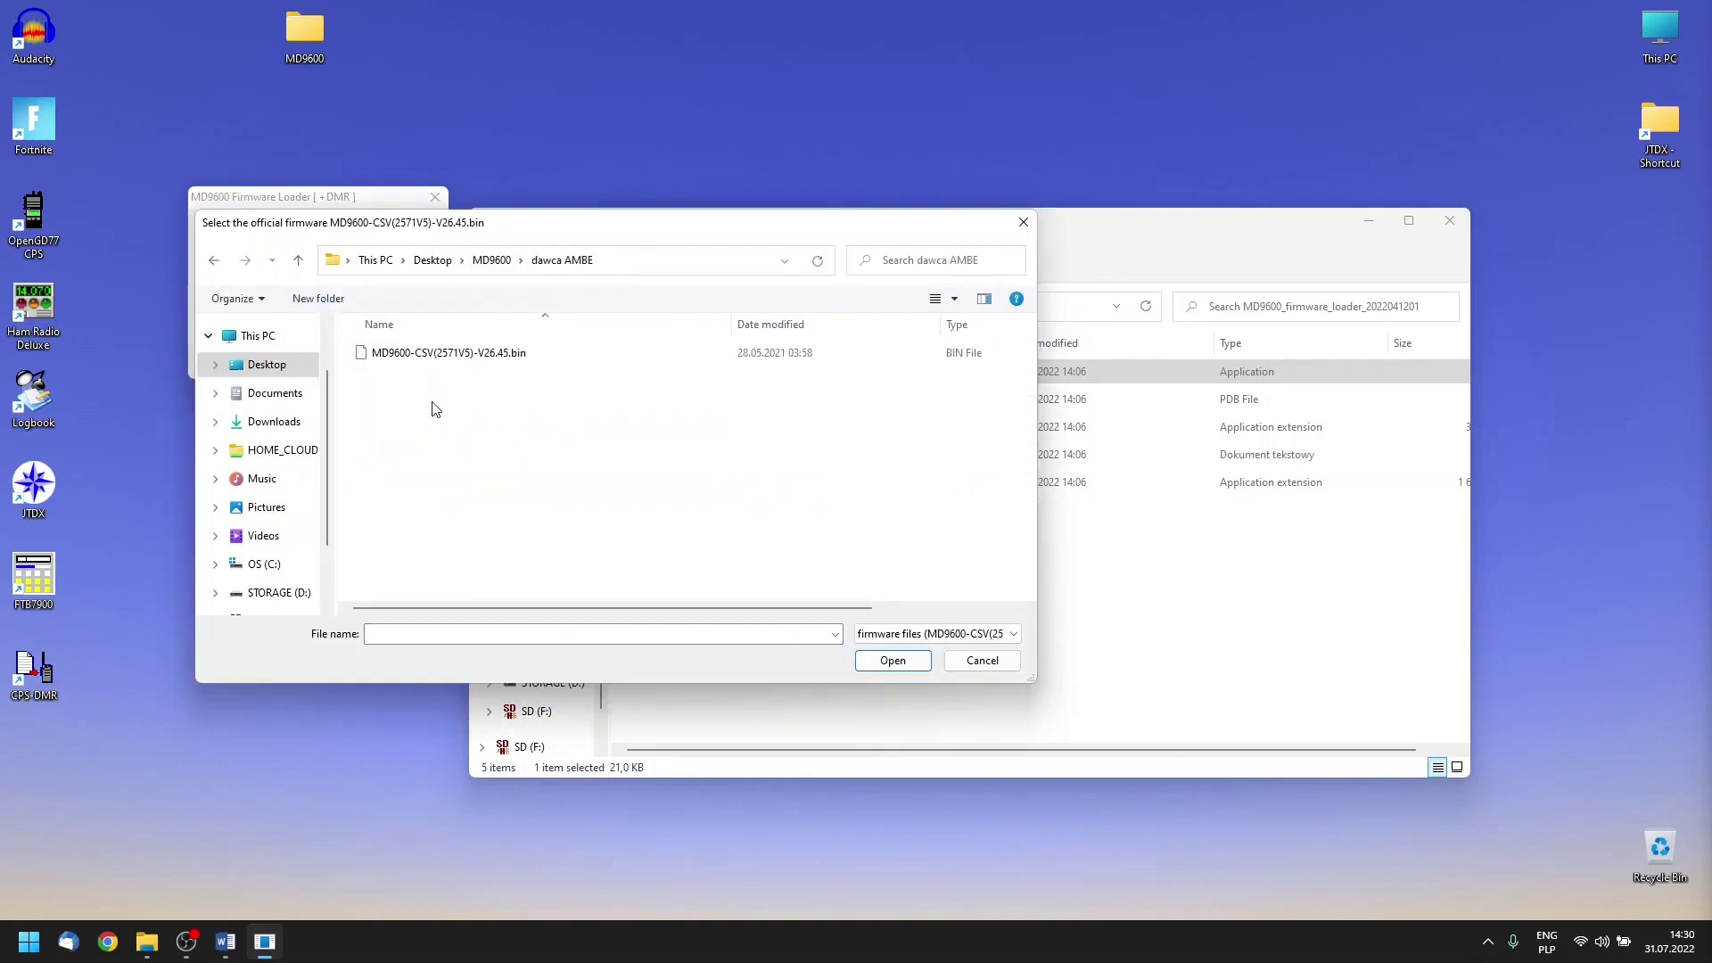
pyautogui.doubleClick(443, 355)
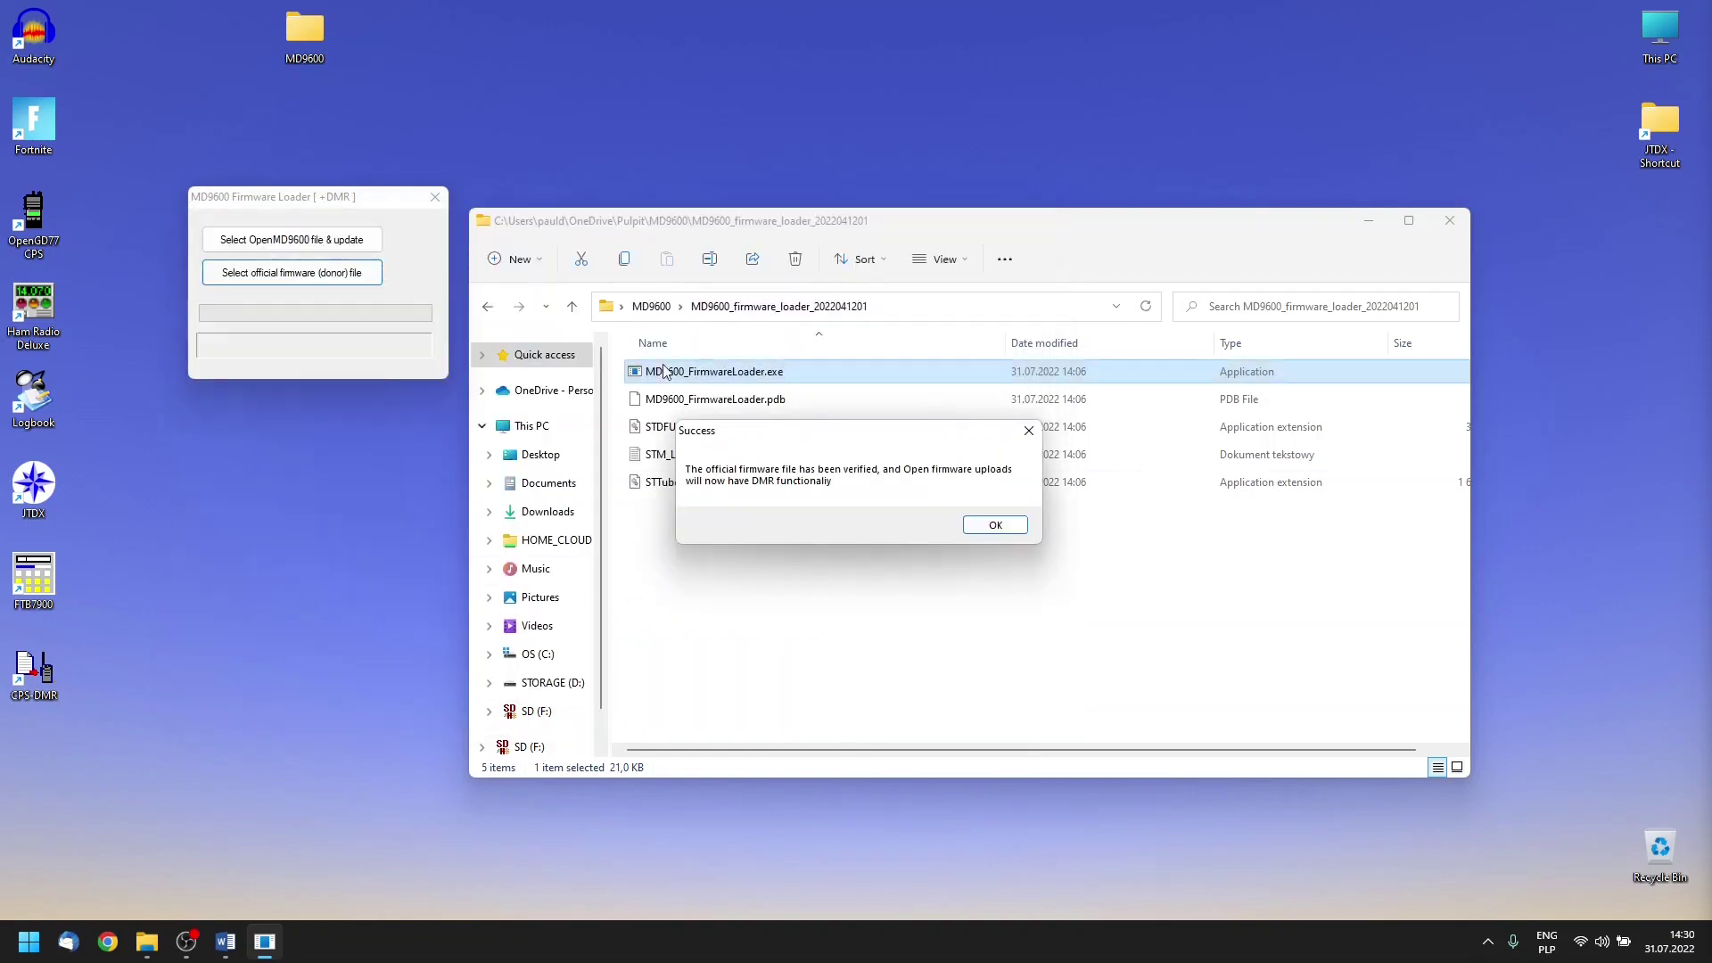
pyautogui.click(994, 526)
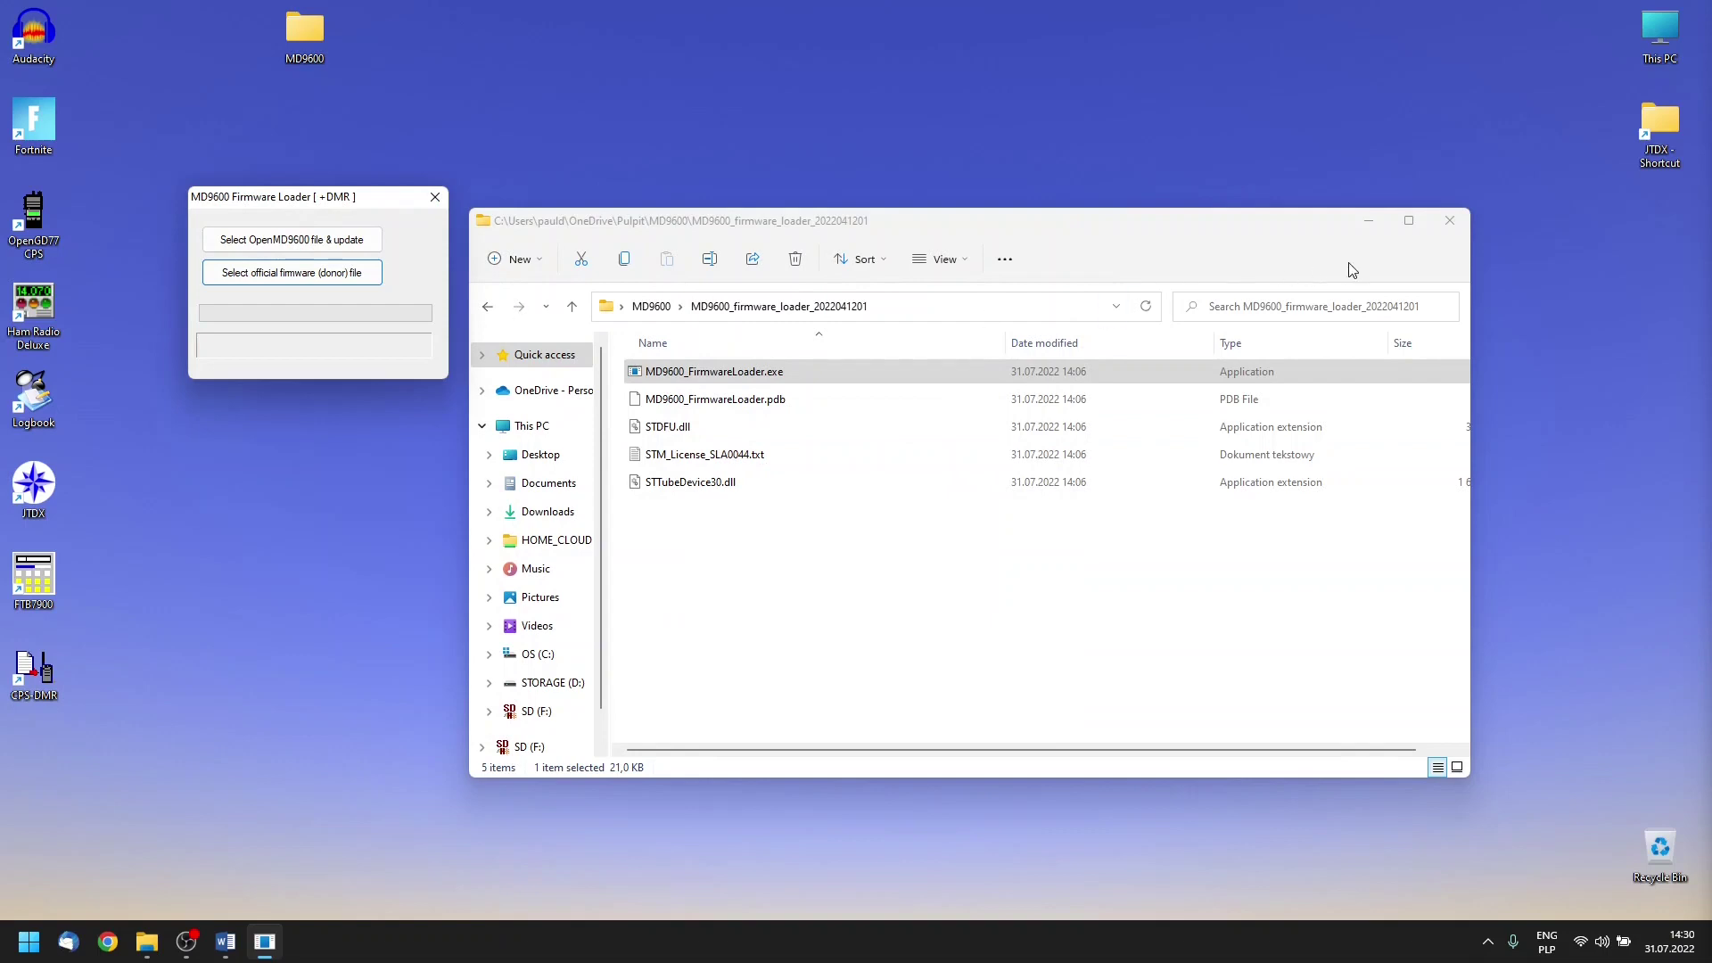
pyautogui.click(1449, 220)
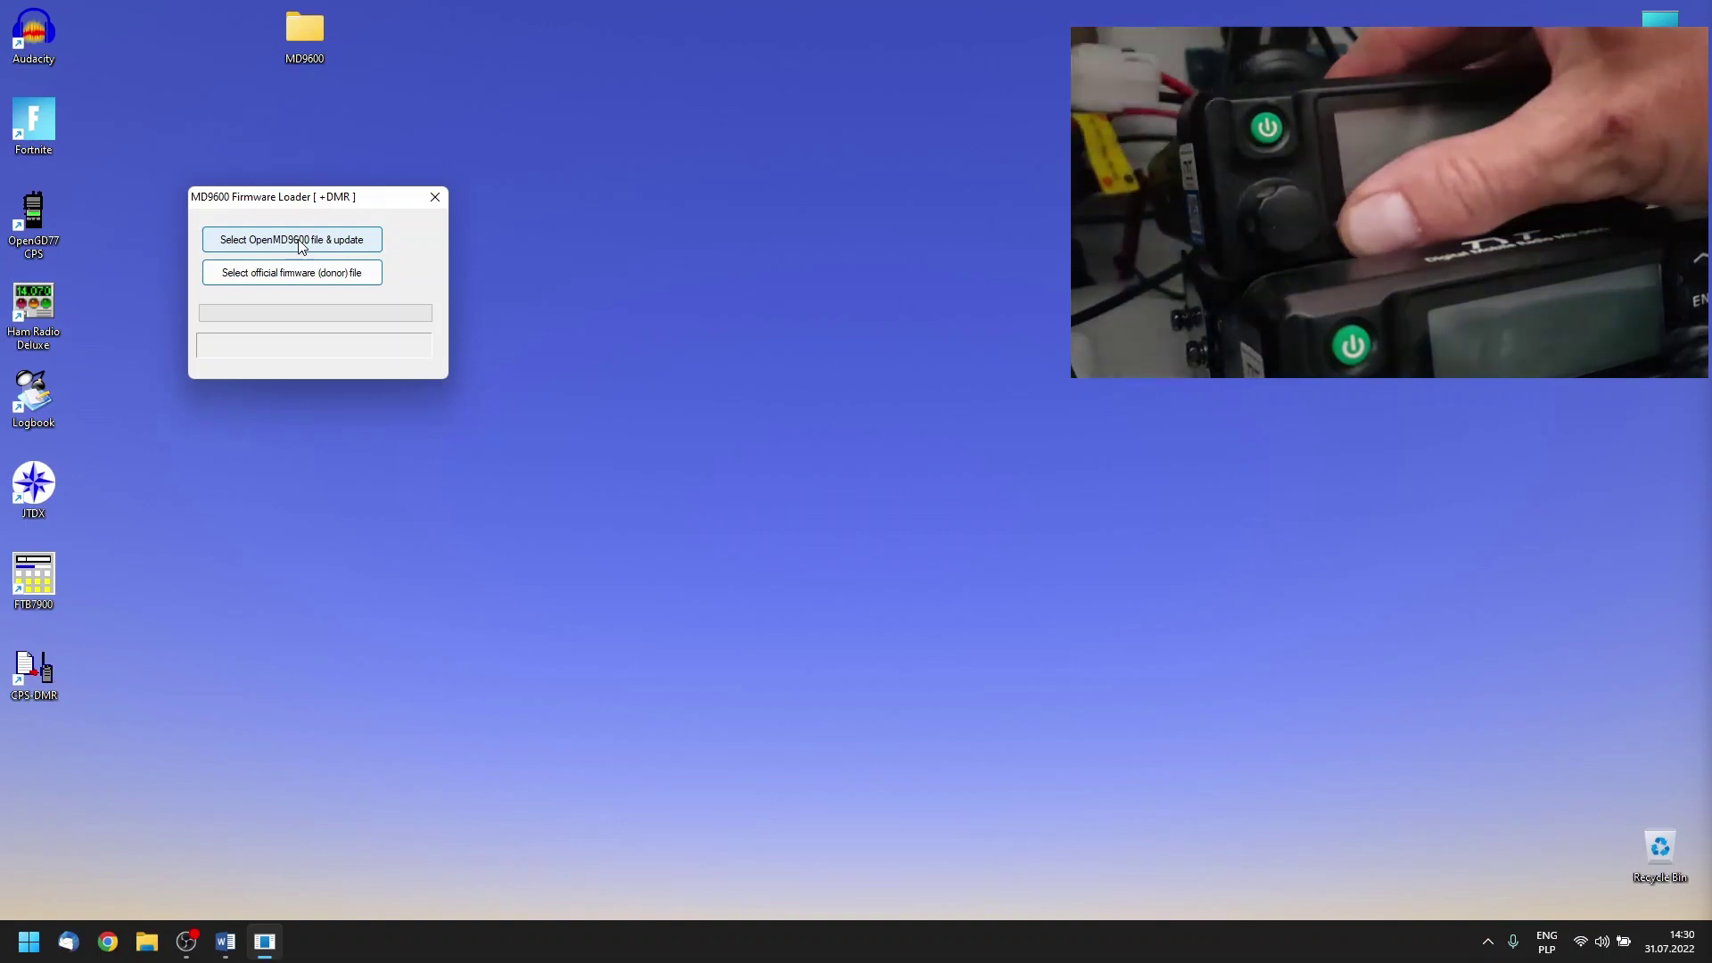
# Upload MD9600_firmware_V1HW.bin from the OpenGD77 firmware folder to the radio and close the firmware loader
pyautogui.click(302, 247)
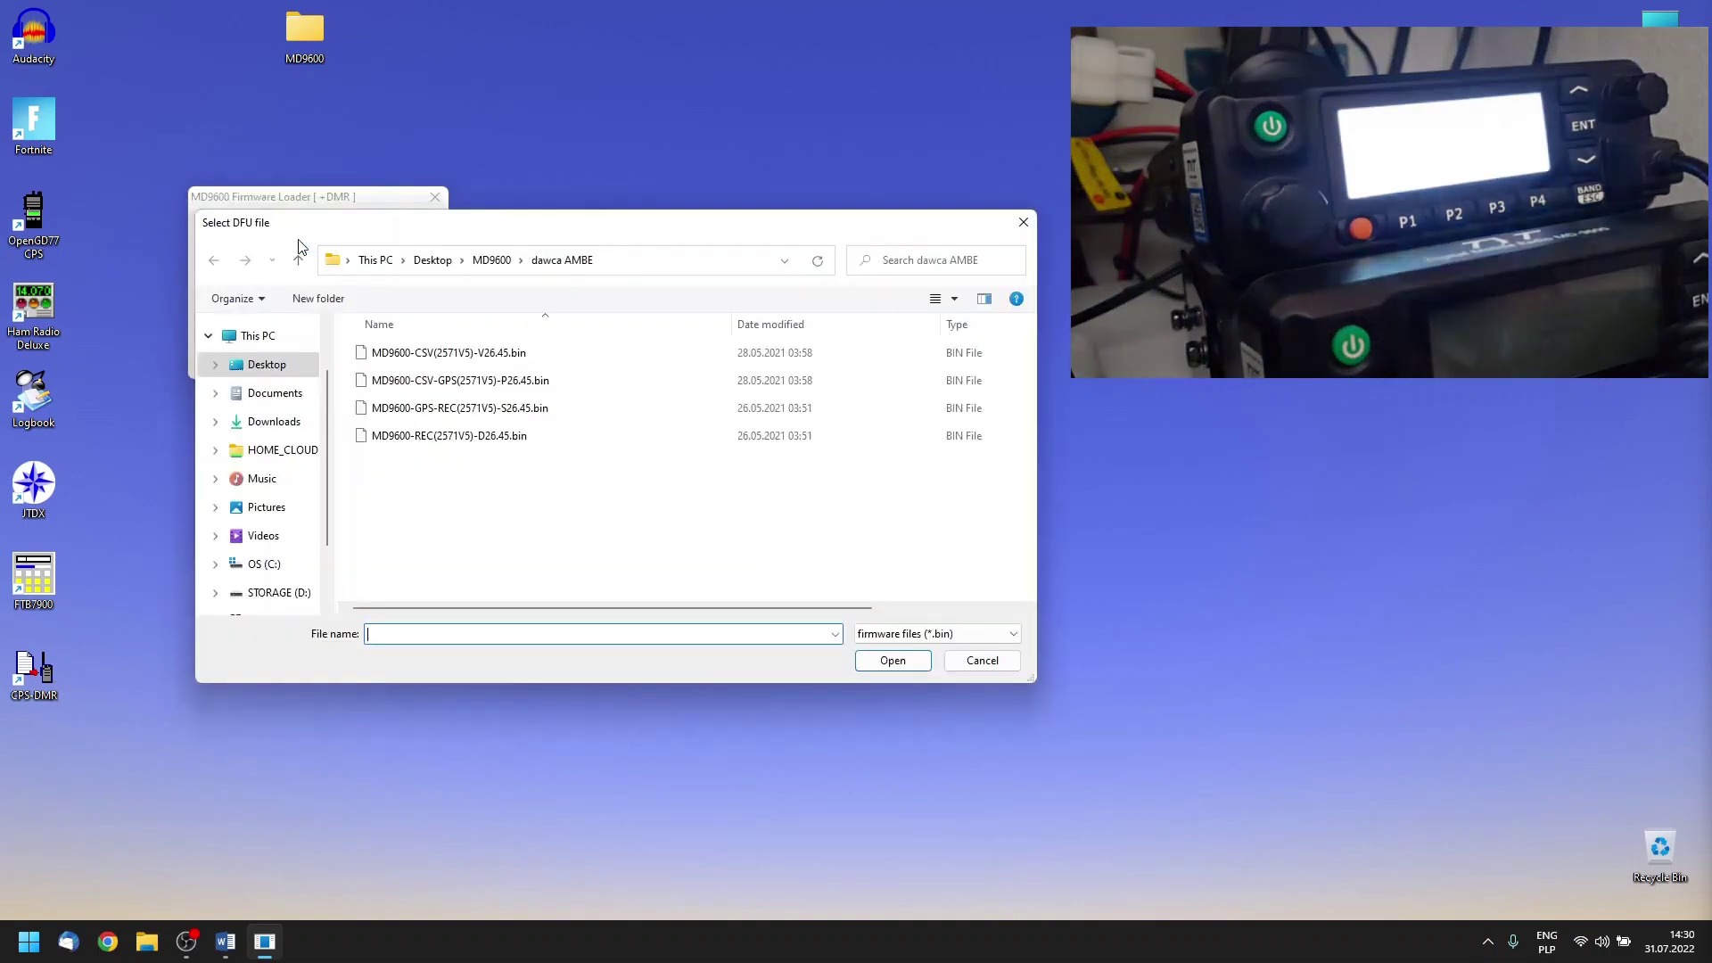
pyautogui.click(492, 260)
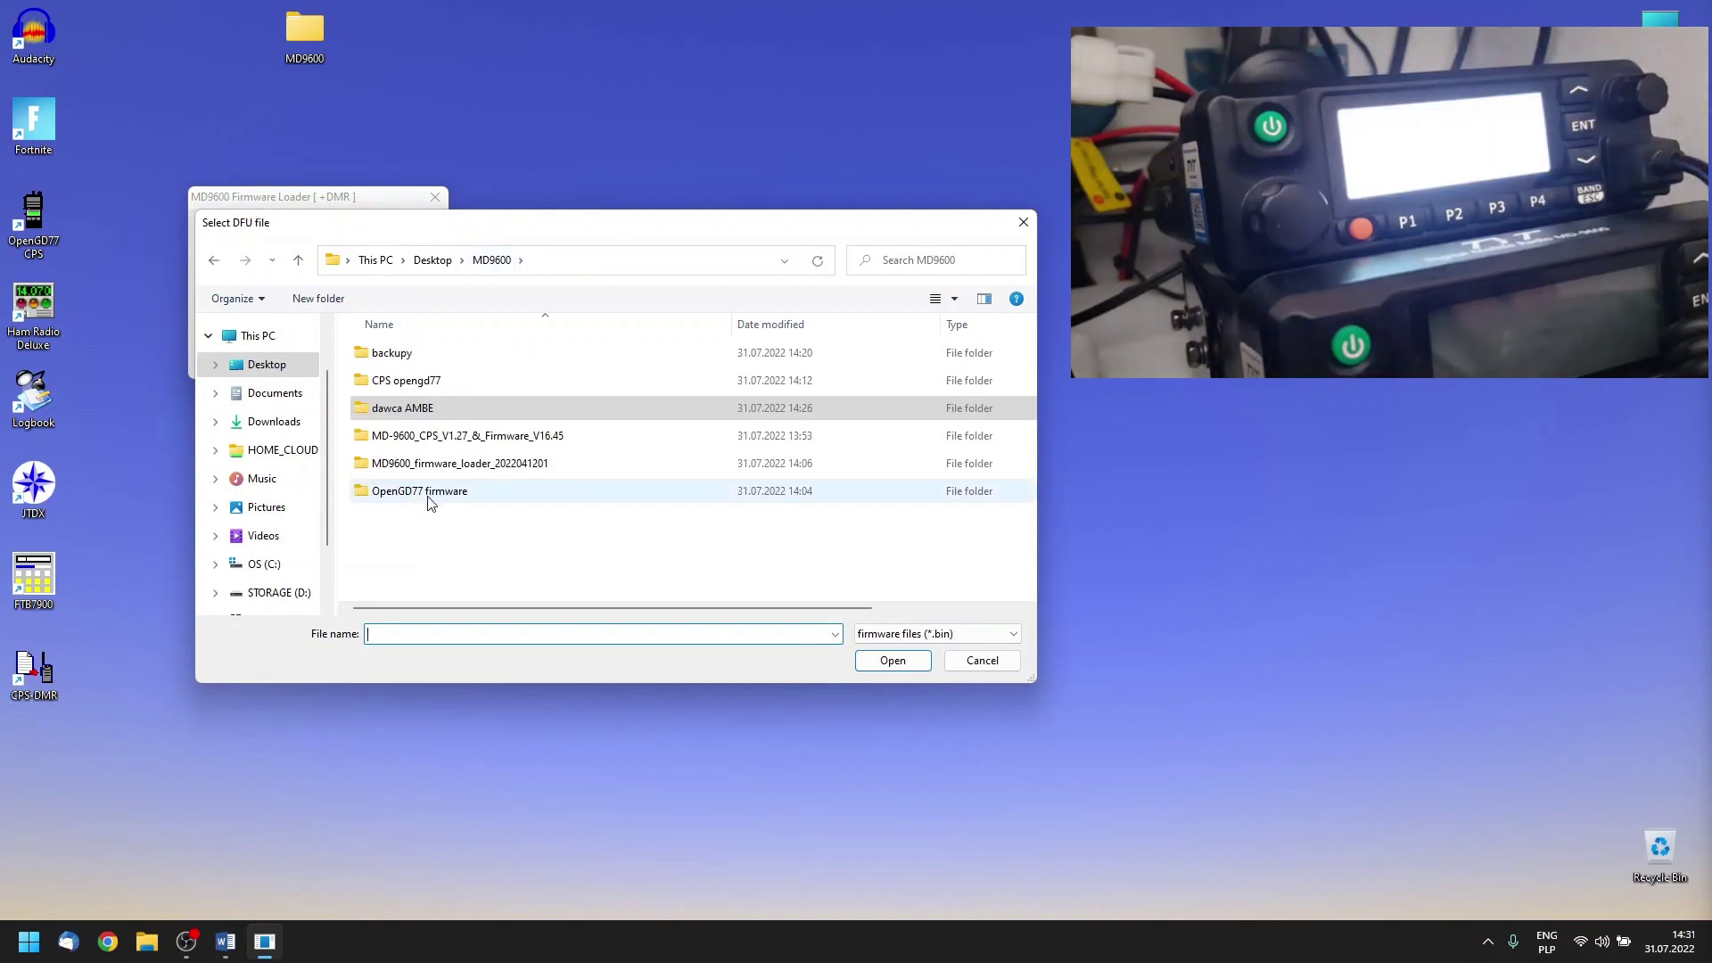
pyautogui.doubleClick(418, 493)
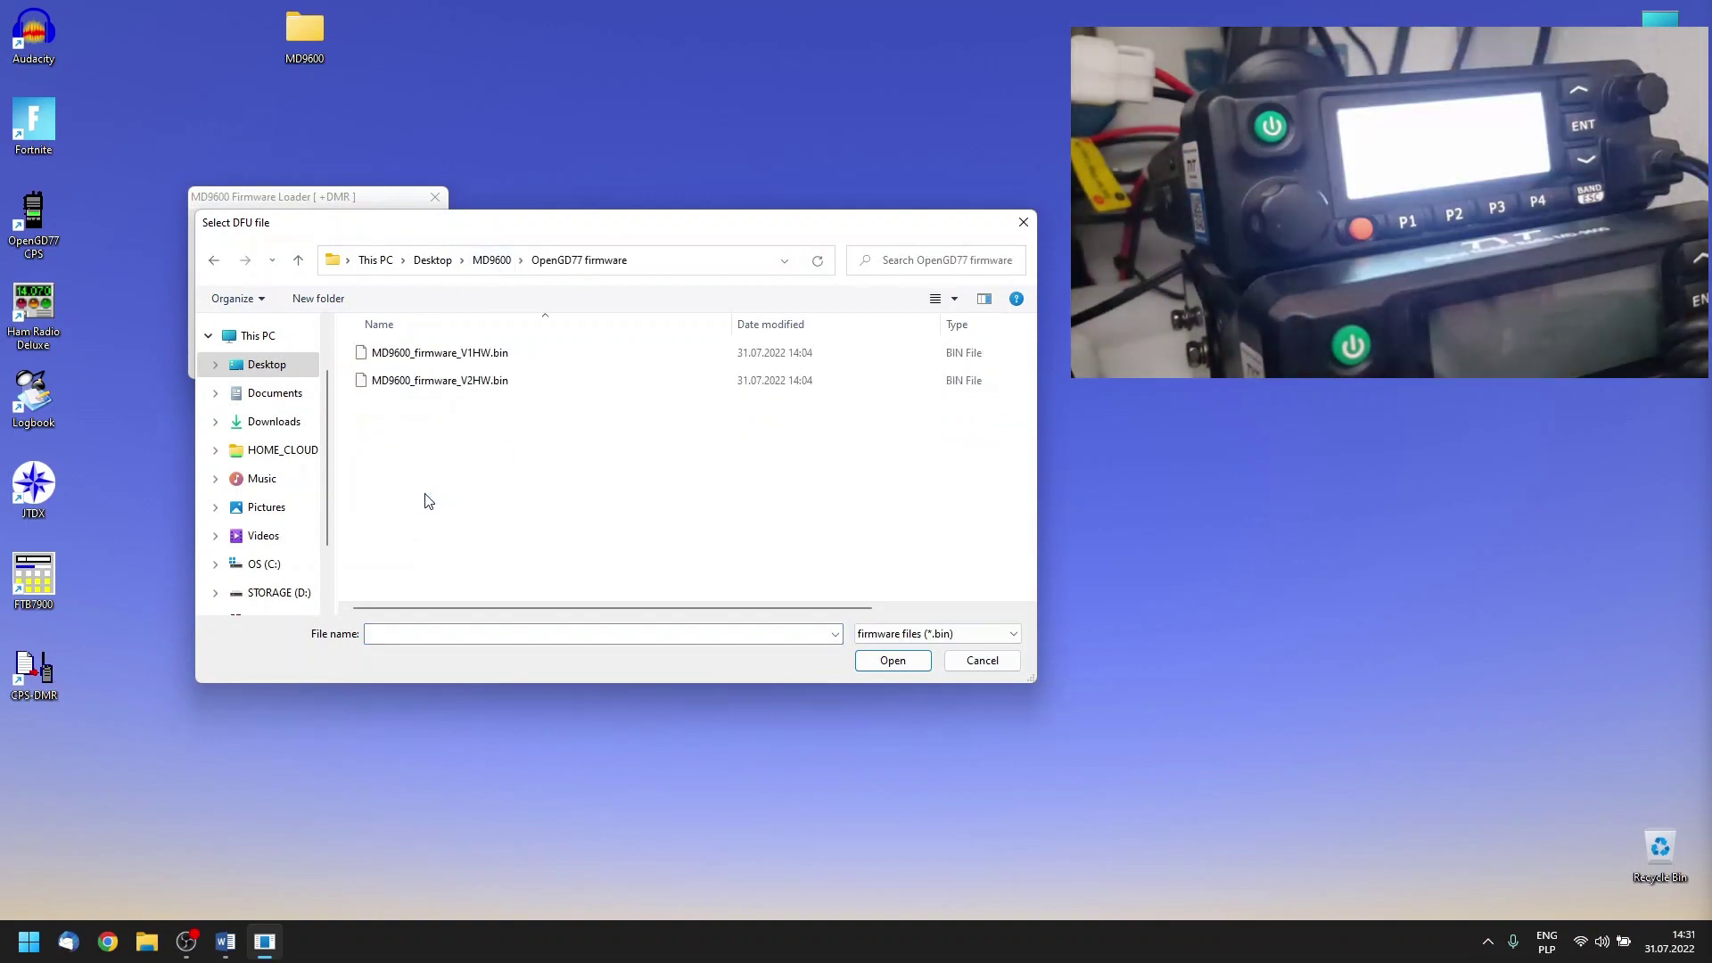
pyautogui.click(467, 358)
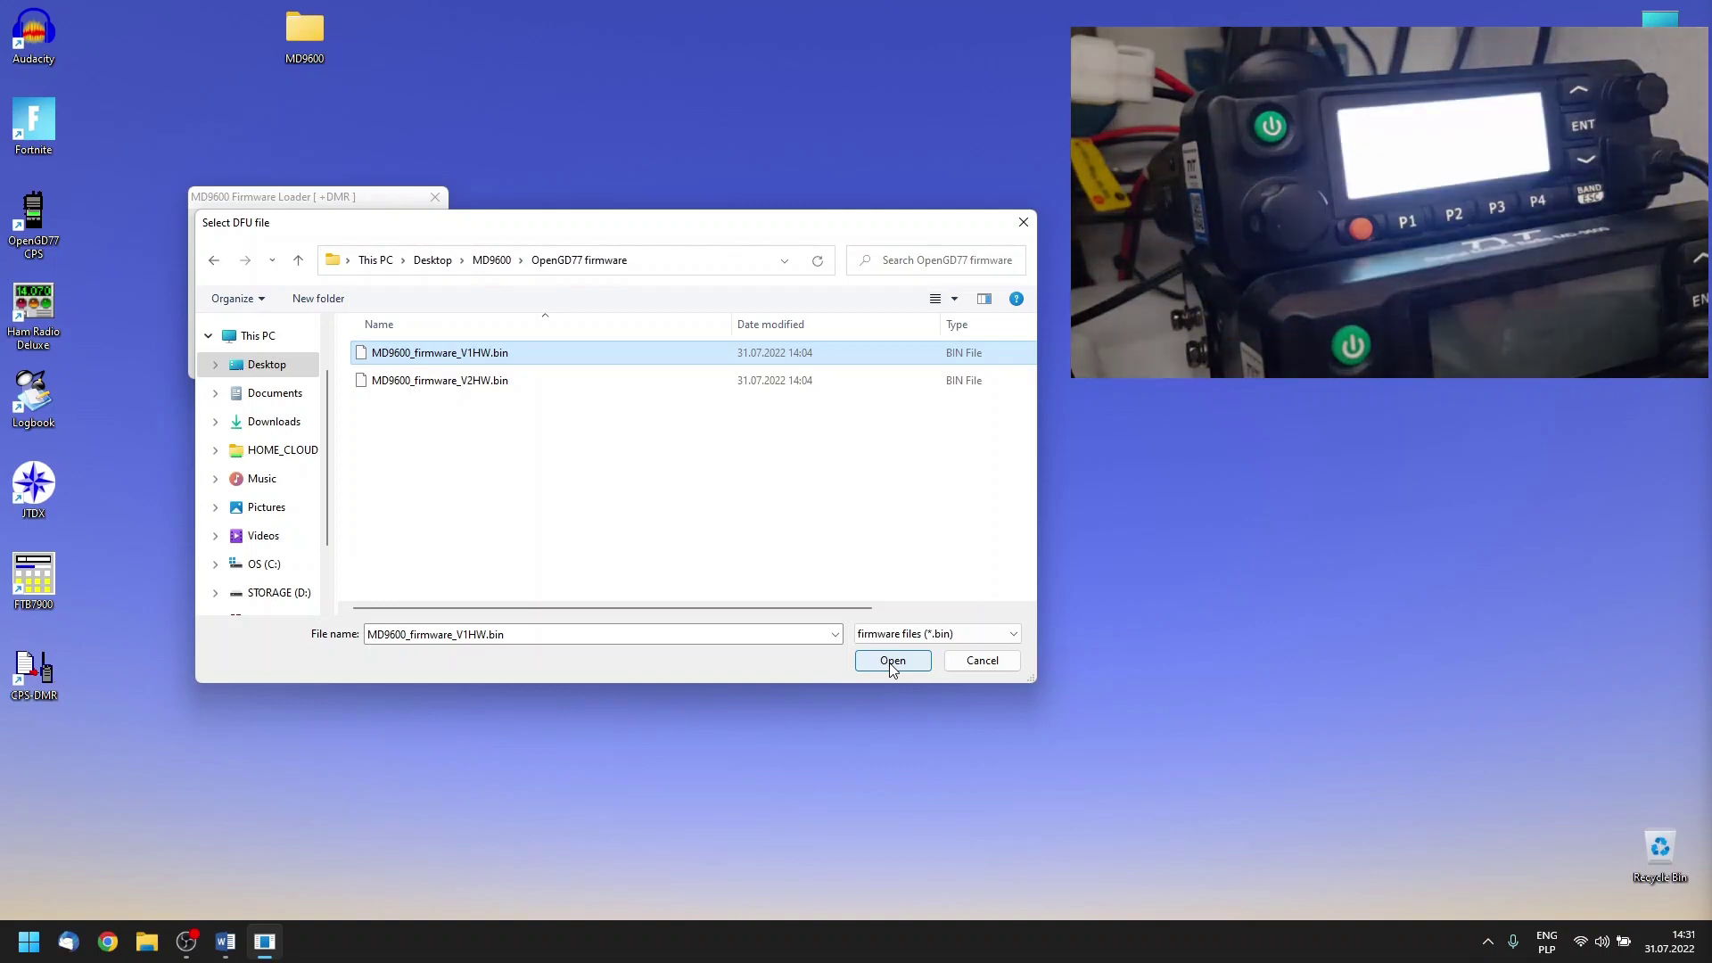
pyautogui.click(891, 661)
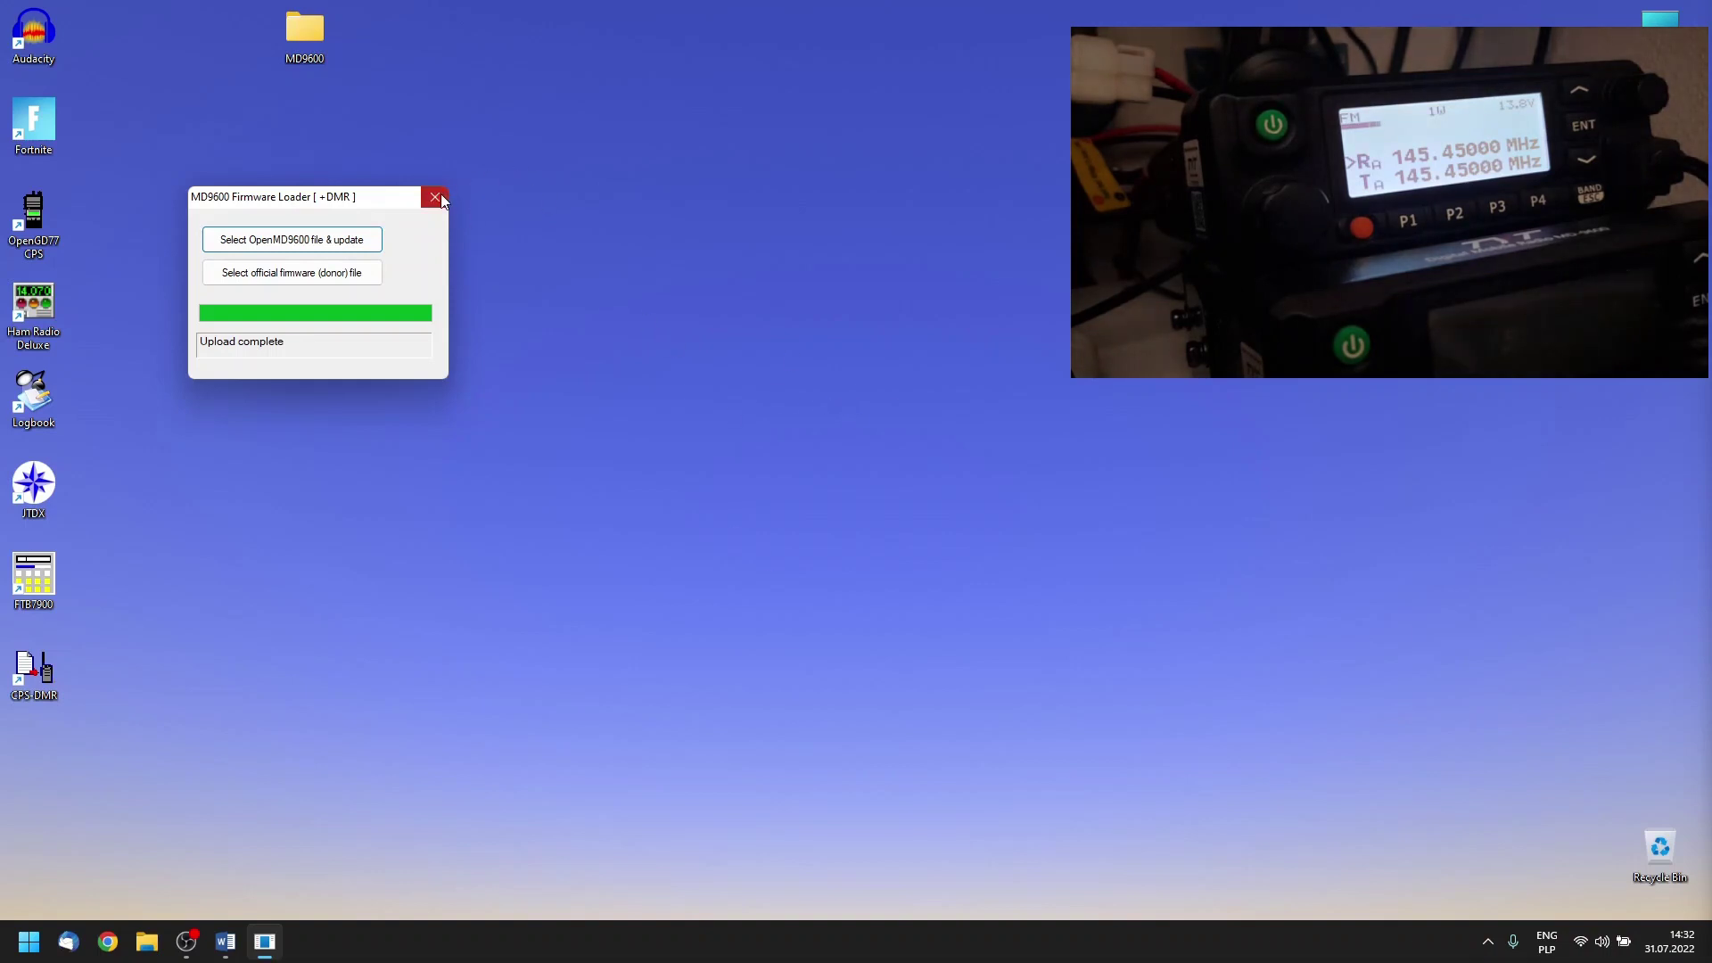
pyautogui.click(441, 200)
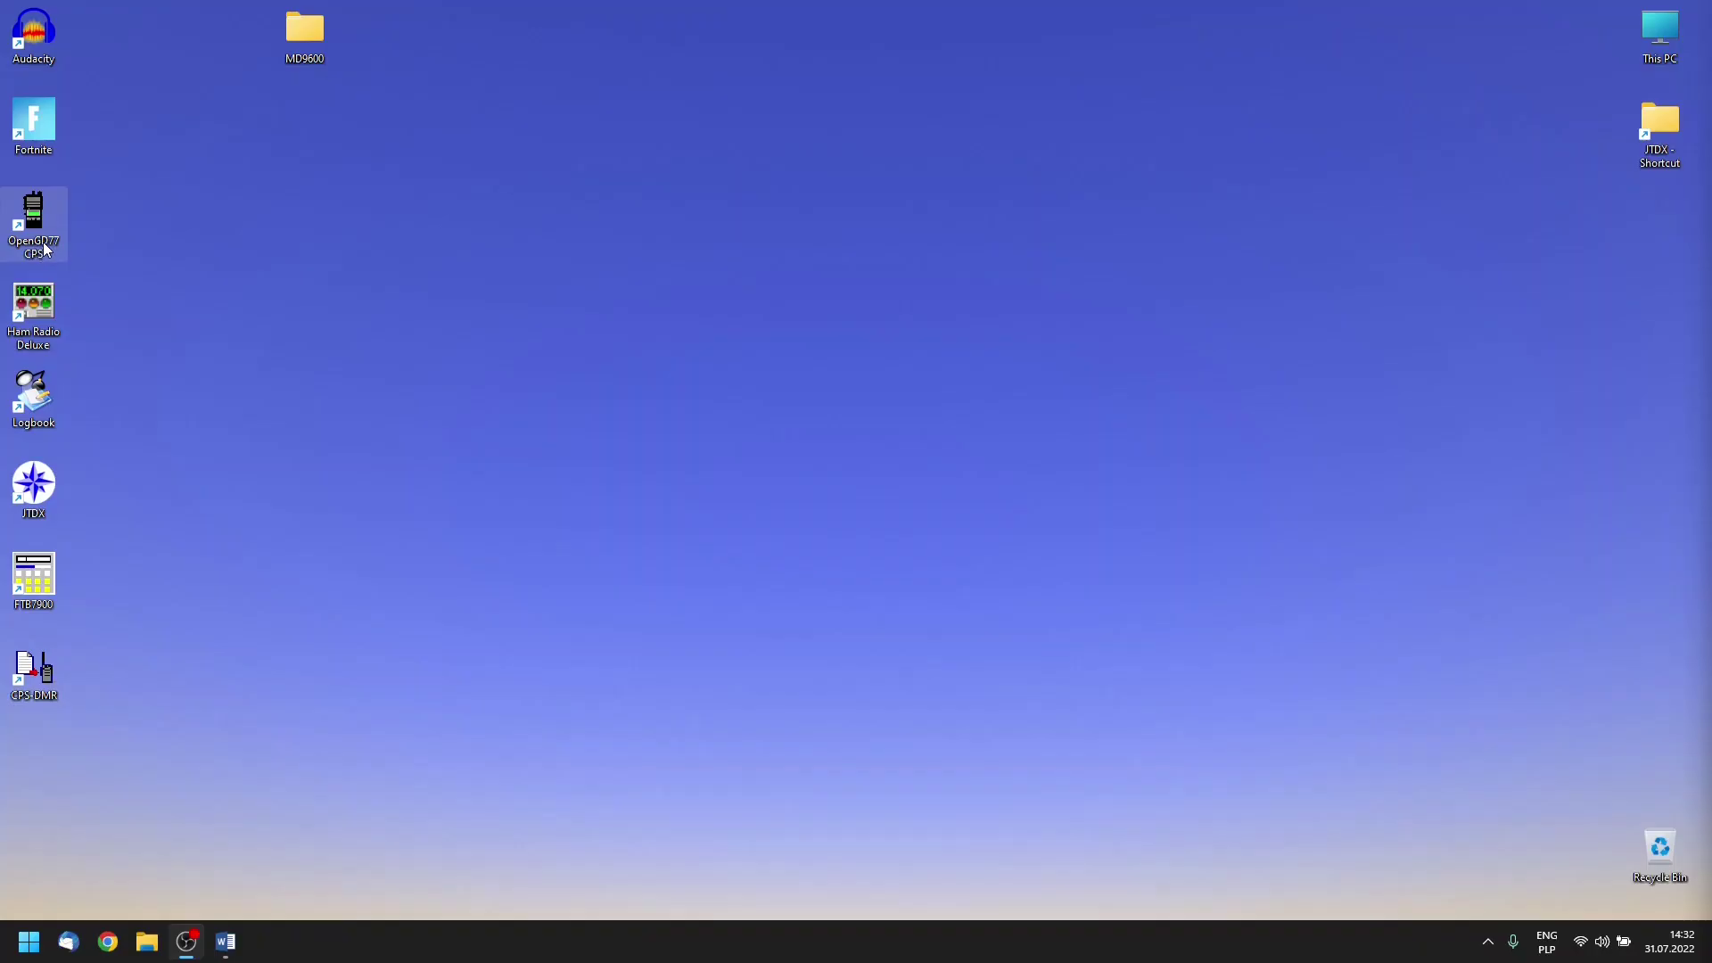
# Run OpenGD77CPSInstaller_E2022.06.22.01.exe from the CPS opengd77 folder inside the desktop's MD9600 folder
pyautogui.doubleClick(307, 40)
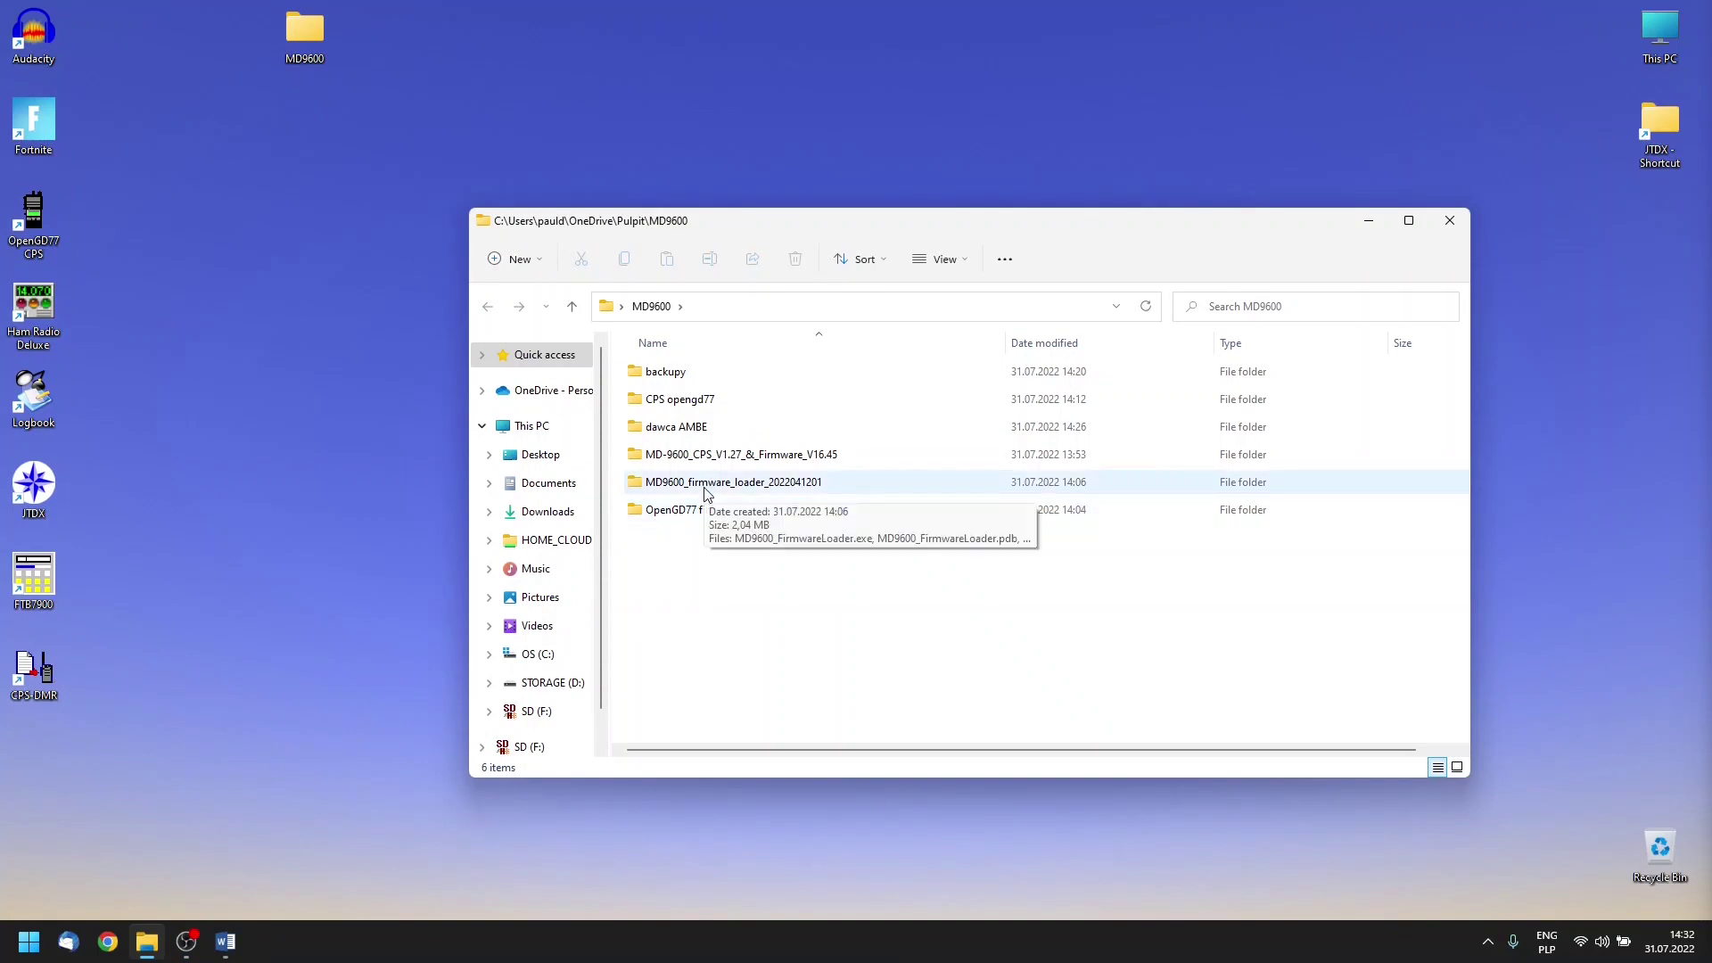
pyautogui.click(659, 404)
pyautogui.doubleClick(660, 401)
pyautogui.doubleClick(655, 372)
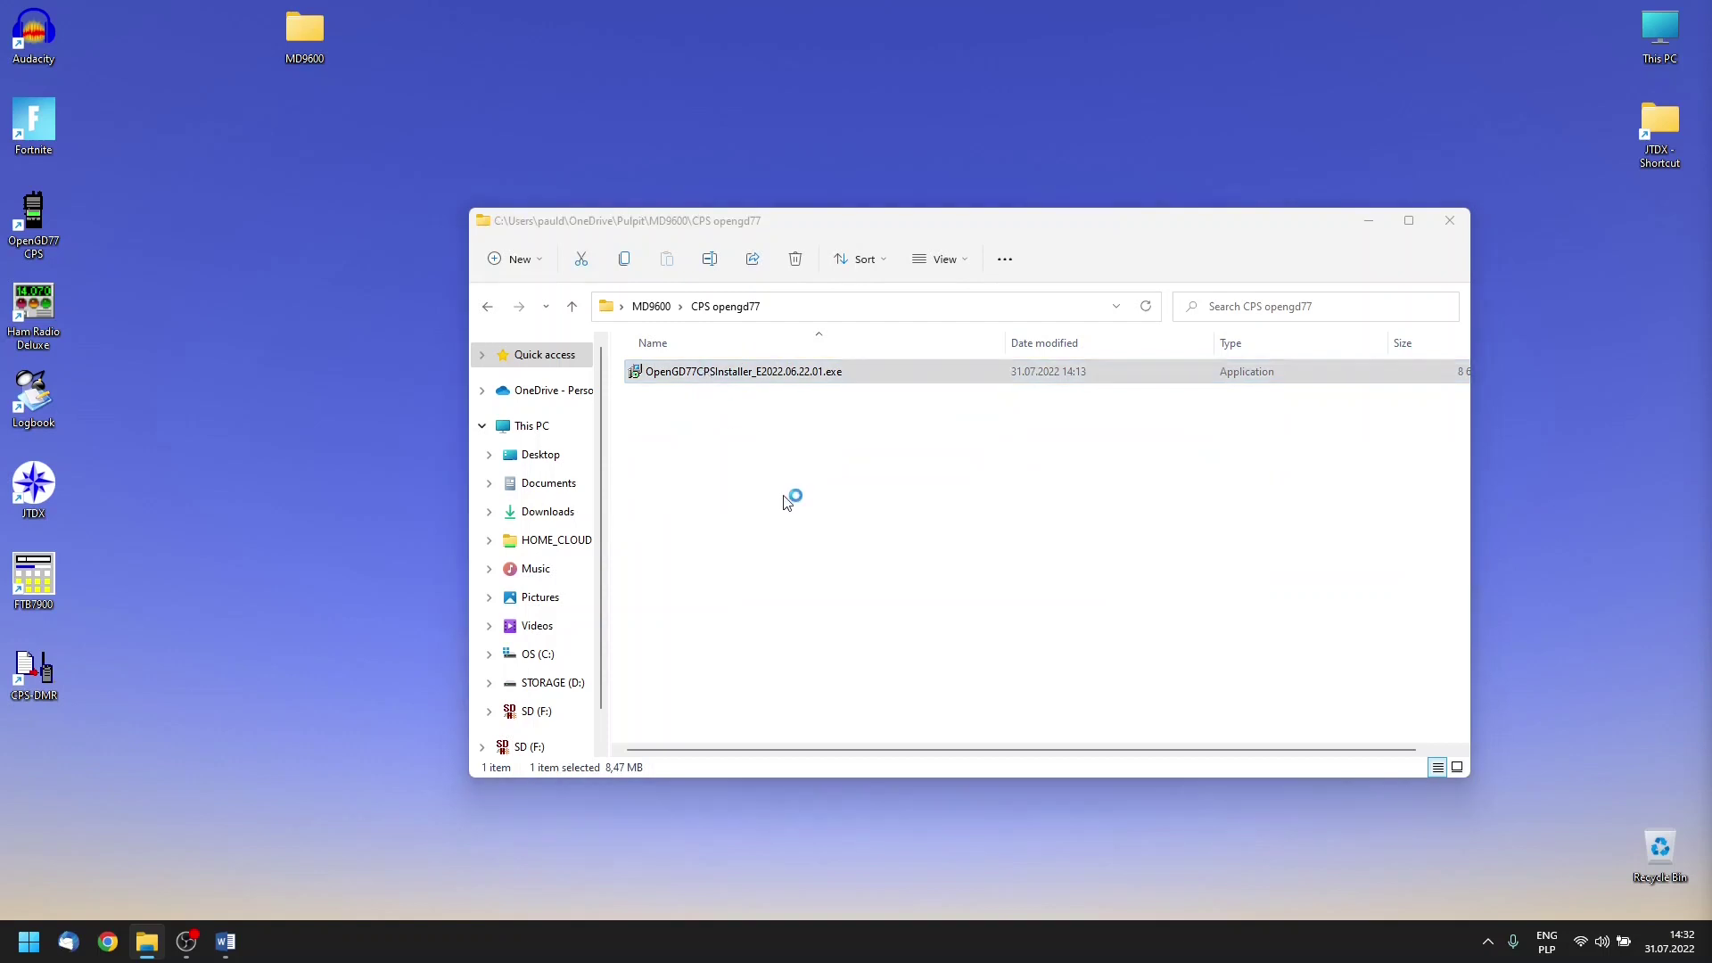
pyautogui.click(667, 340)
pyautogui.click(899, 635)
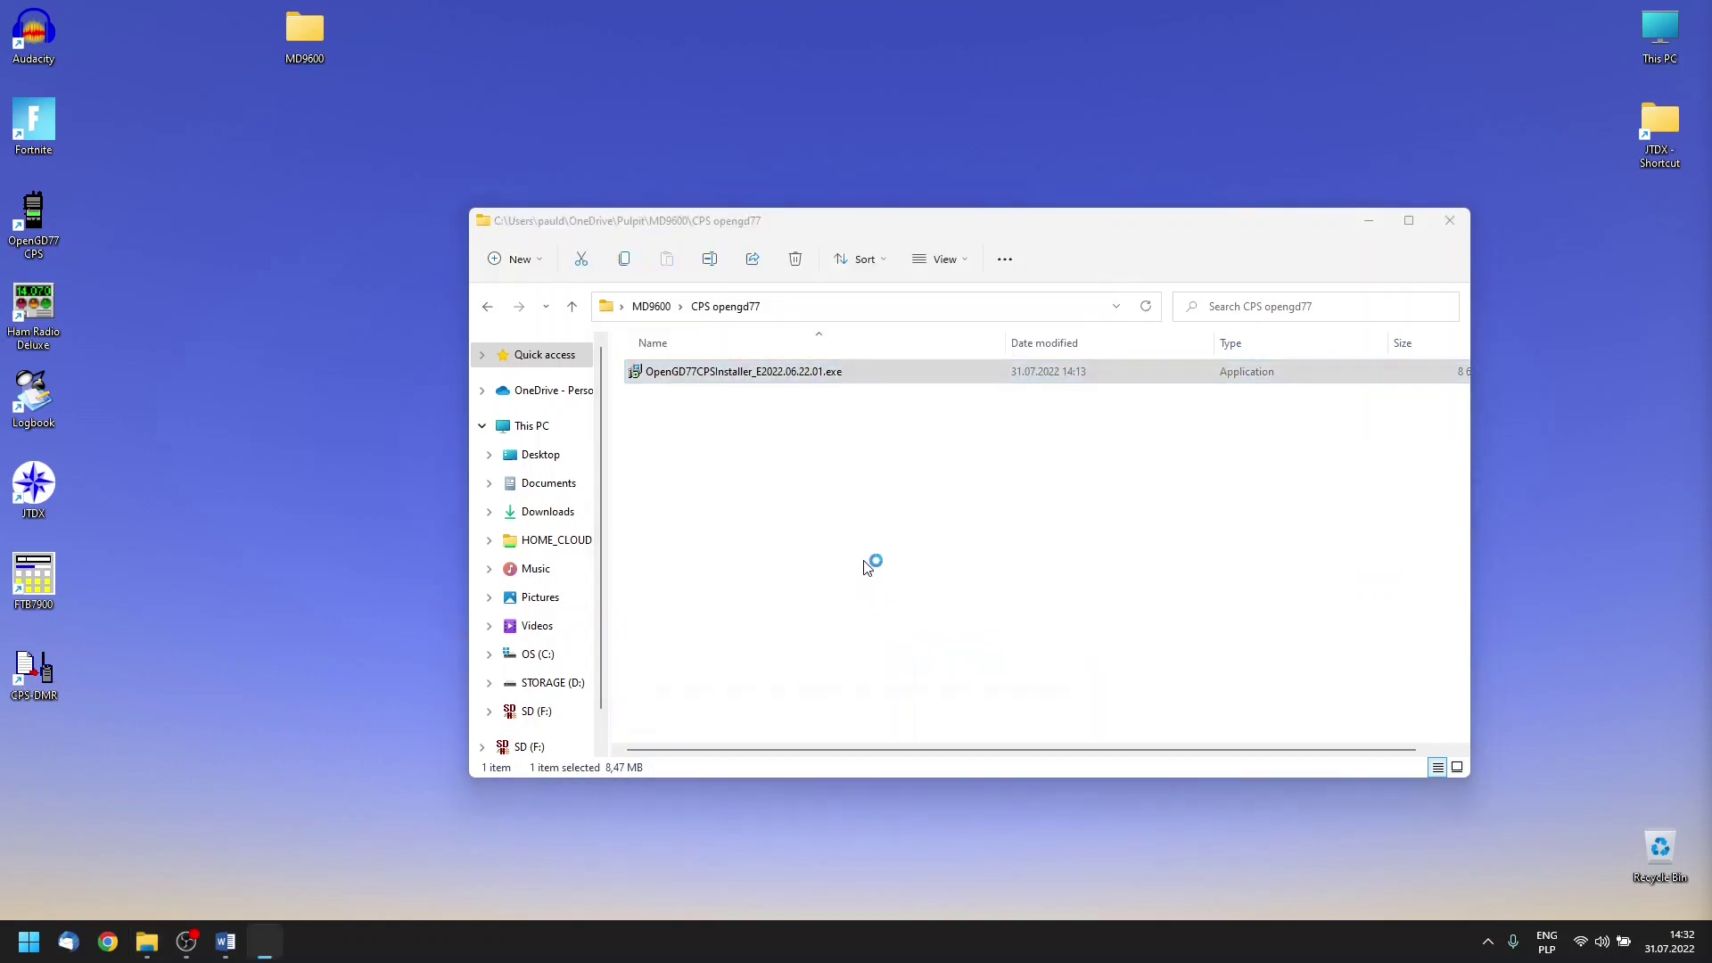
# Install OpenGD77 CPS into its existing folder as a normal installation with a desktop shortcut, including the Comm port driver and program launch
pyautogui.click(959, 614)
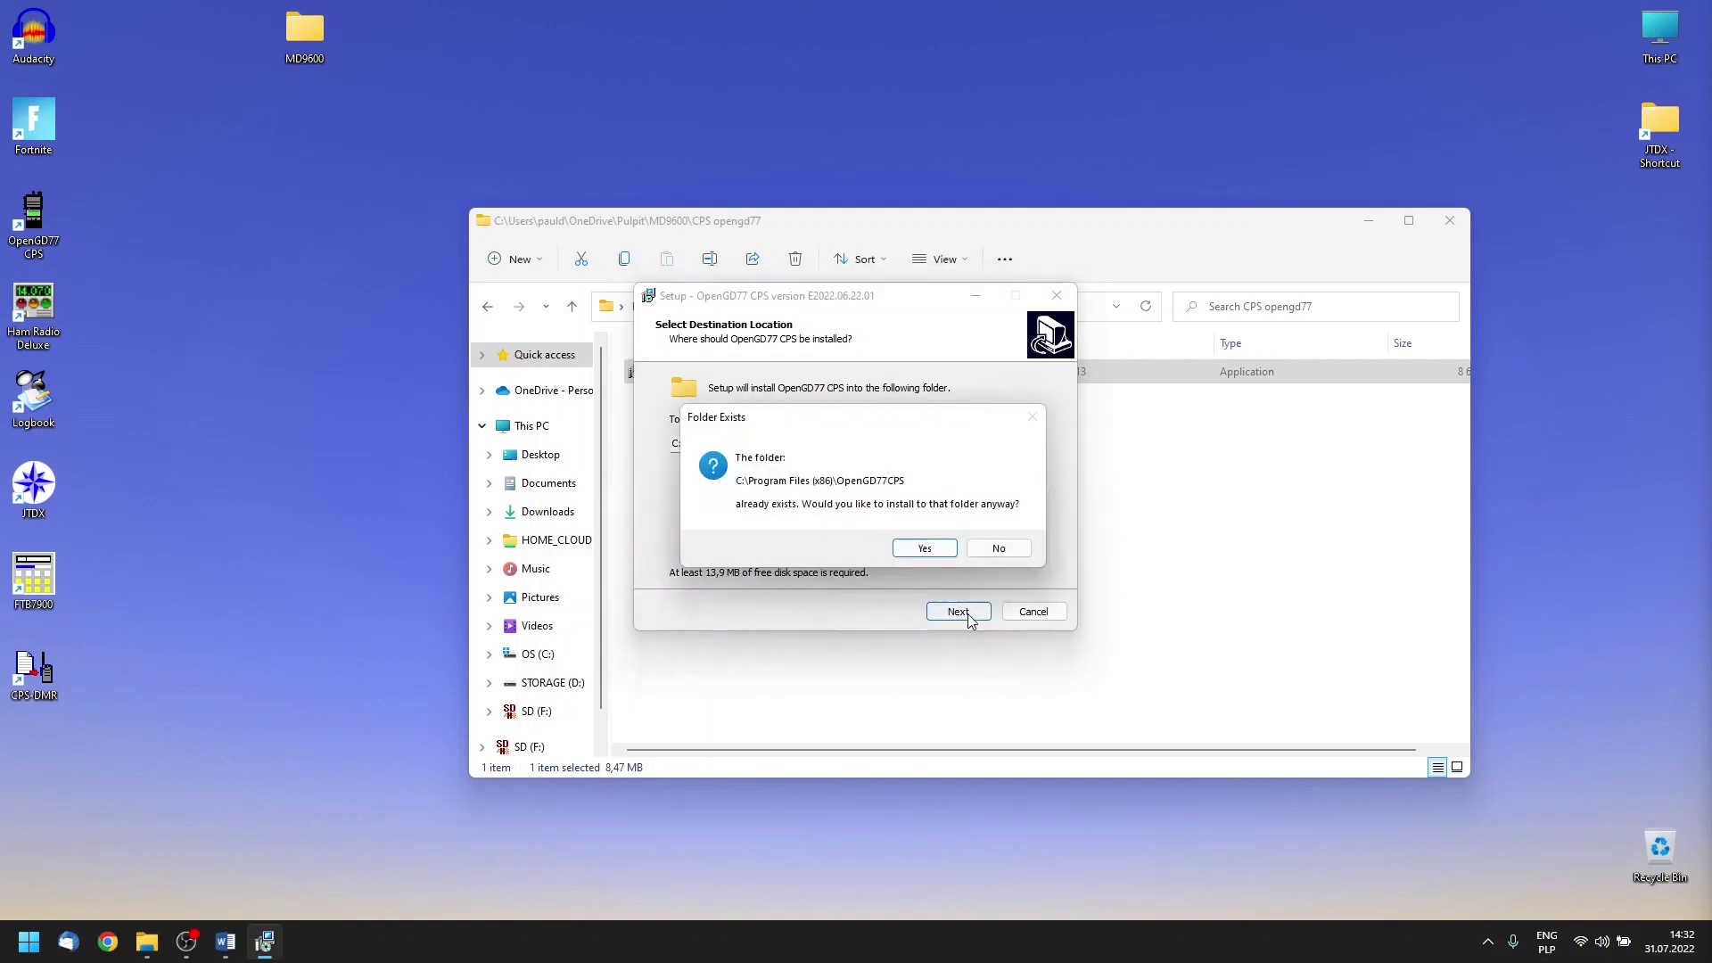
pyautogui.click(918, 550)
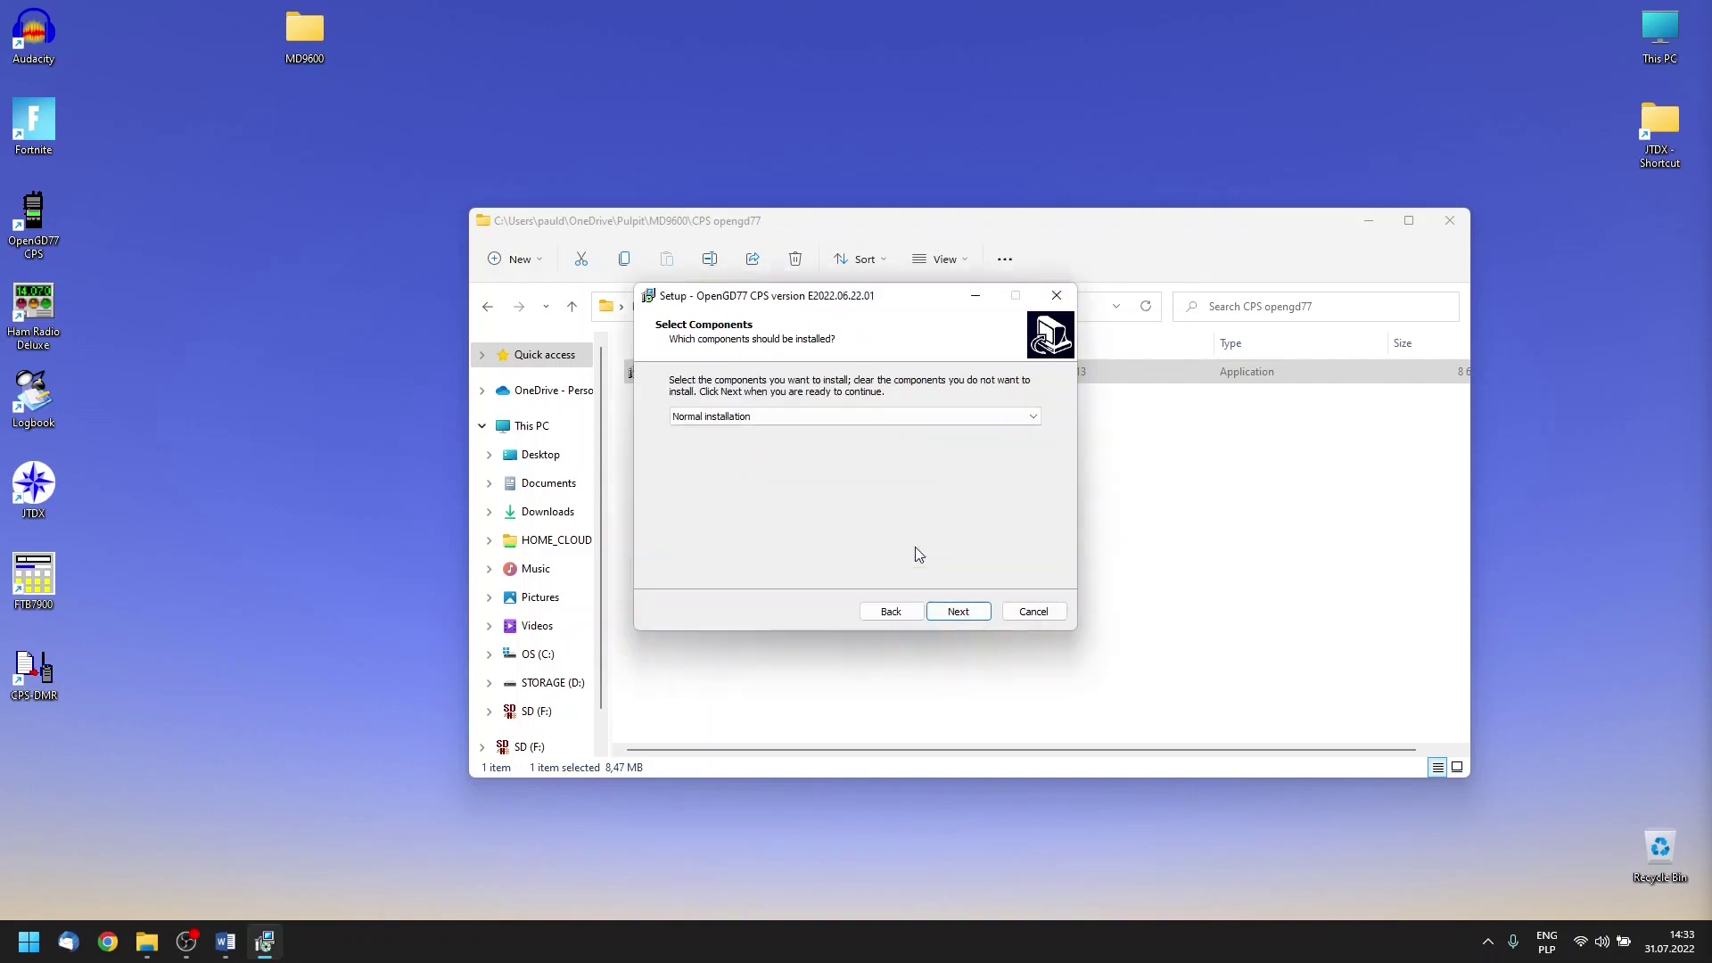
pyautogui.click(957, 614)
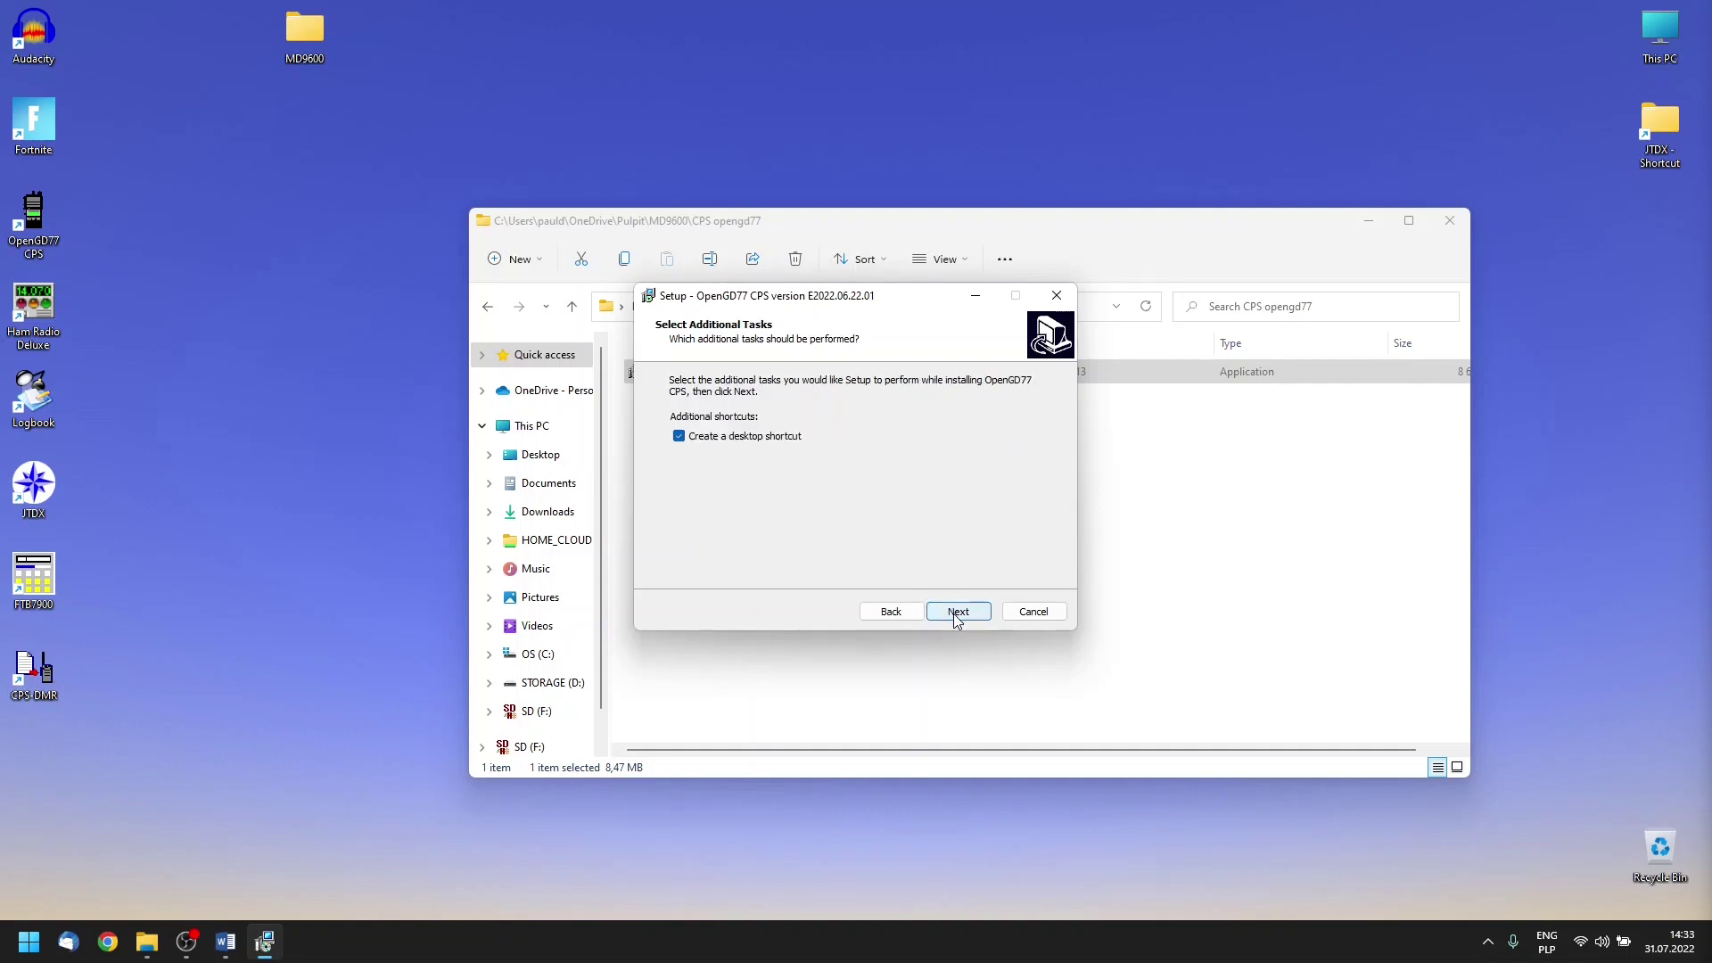
pyautogui.click(956, 613)
pyautogui.click(956, 611)
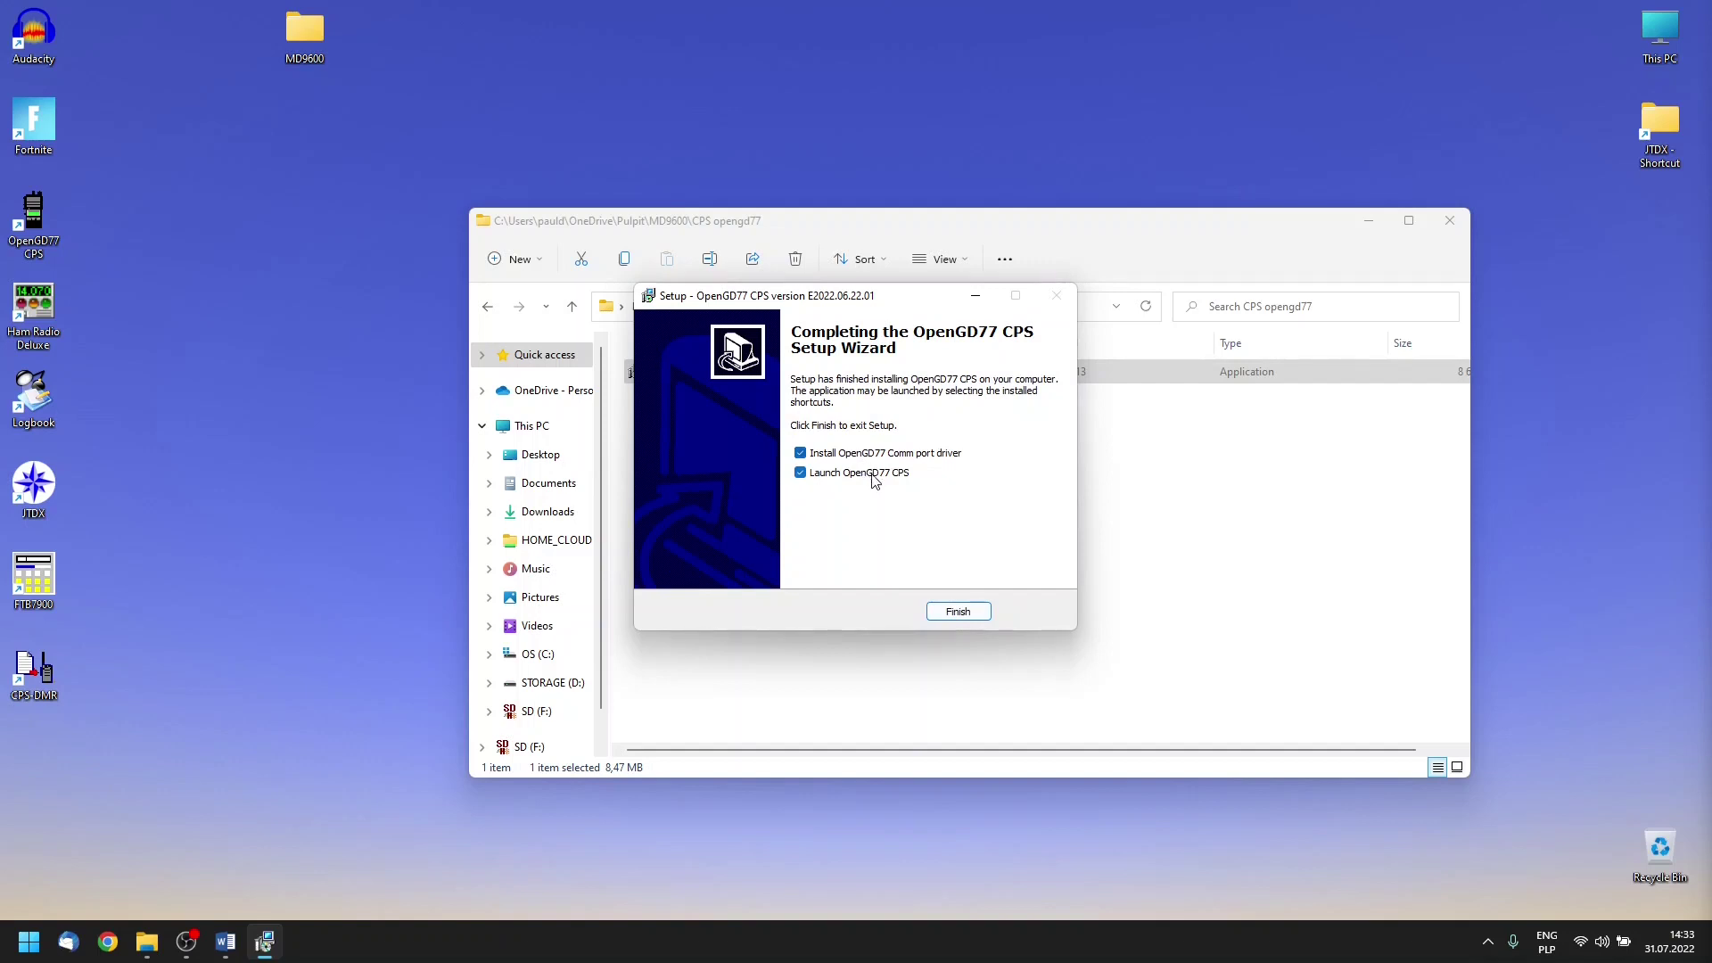
pyautogui.click(960, 613)
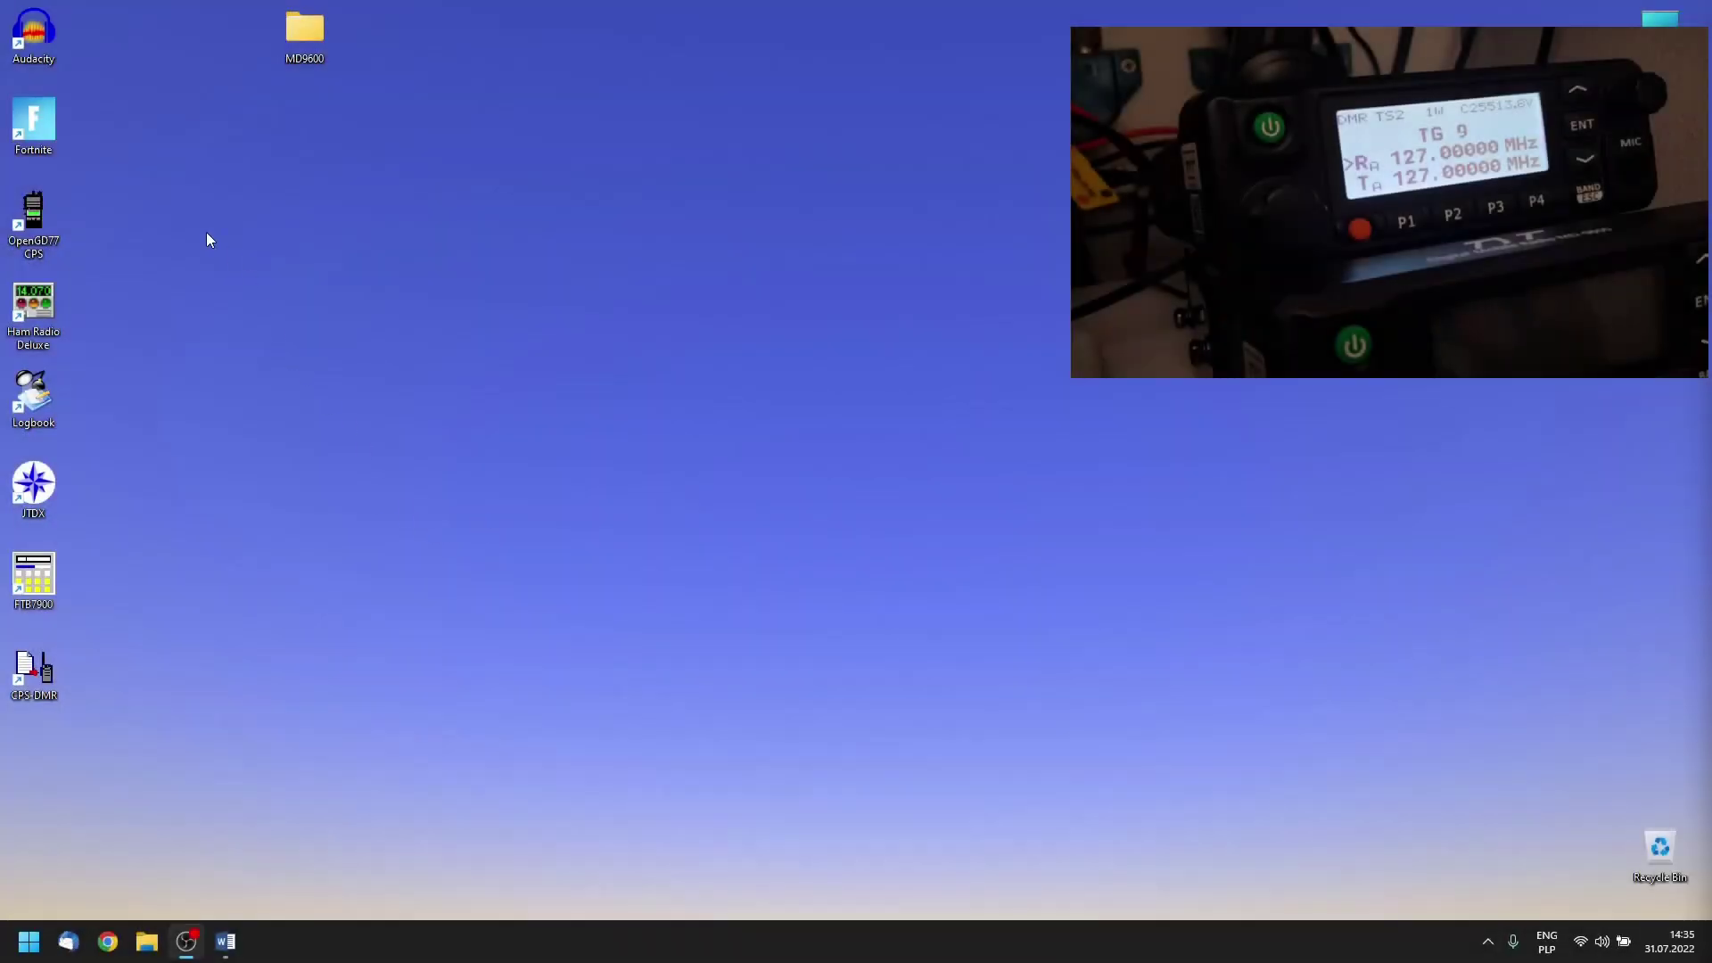
# Launch OpenGD77 CPS from the desktop and check that MD9600 is the selected radio type
pyautogui.doubleClick(34, 218)
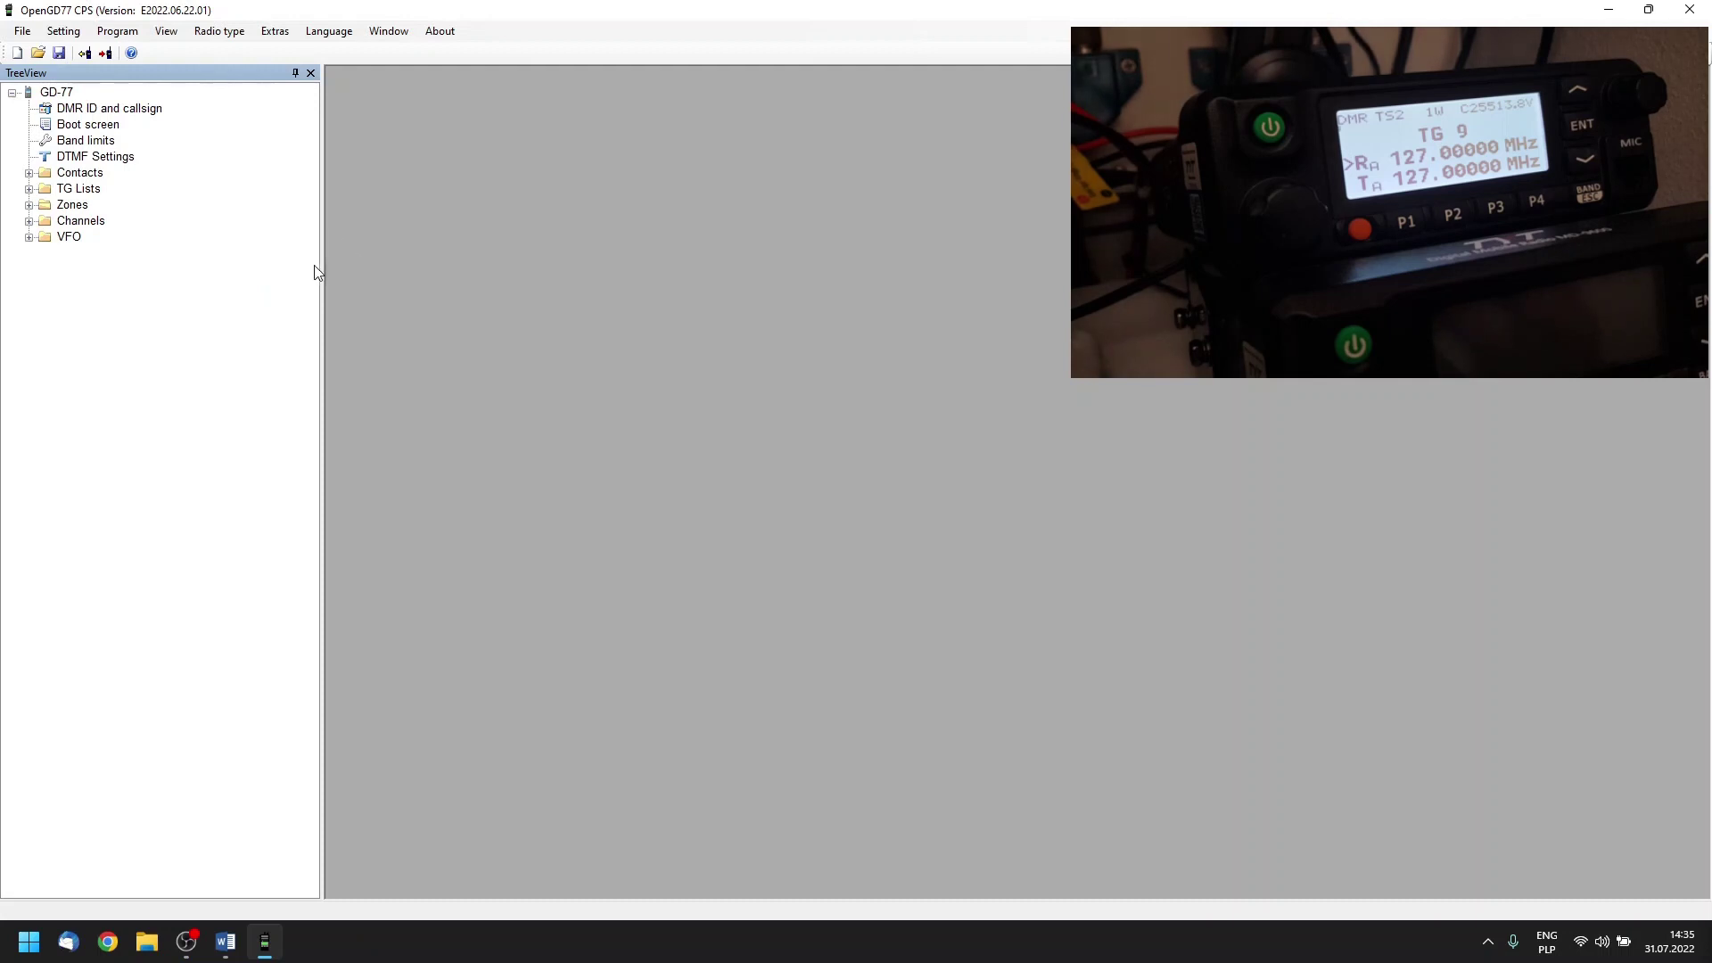
pyautogui.click(212, 33)
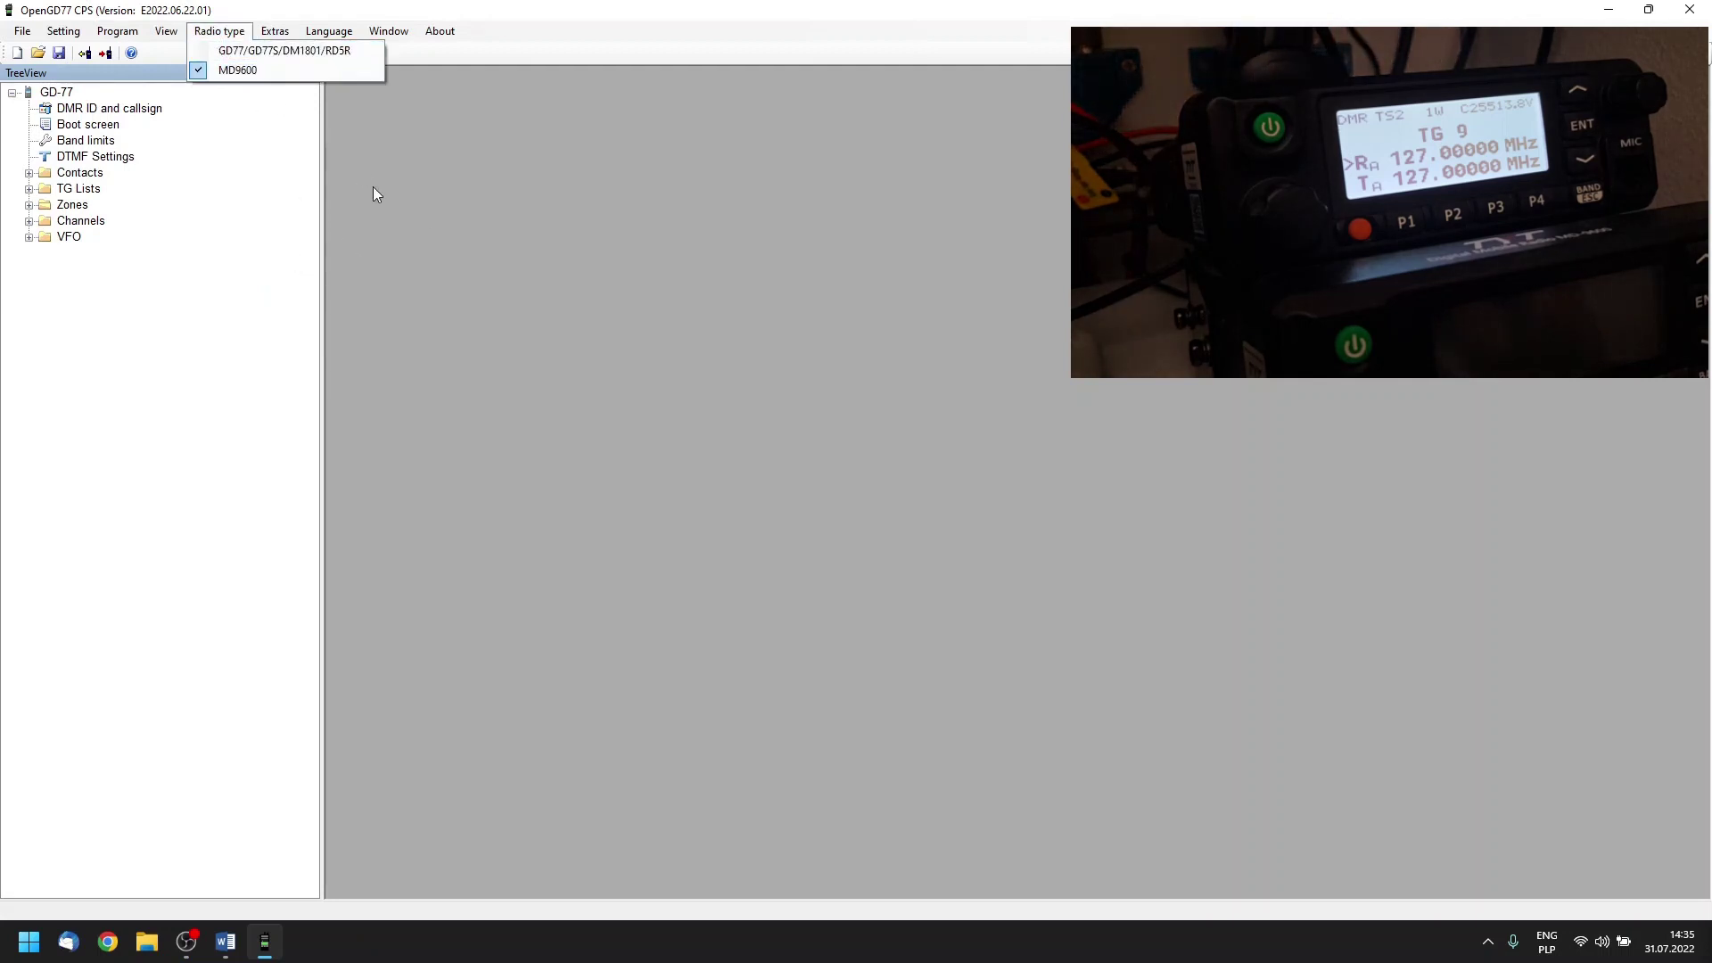
pyautogui.click(531, 266)
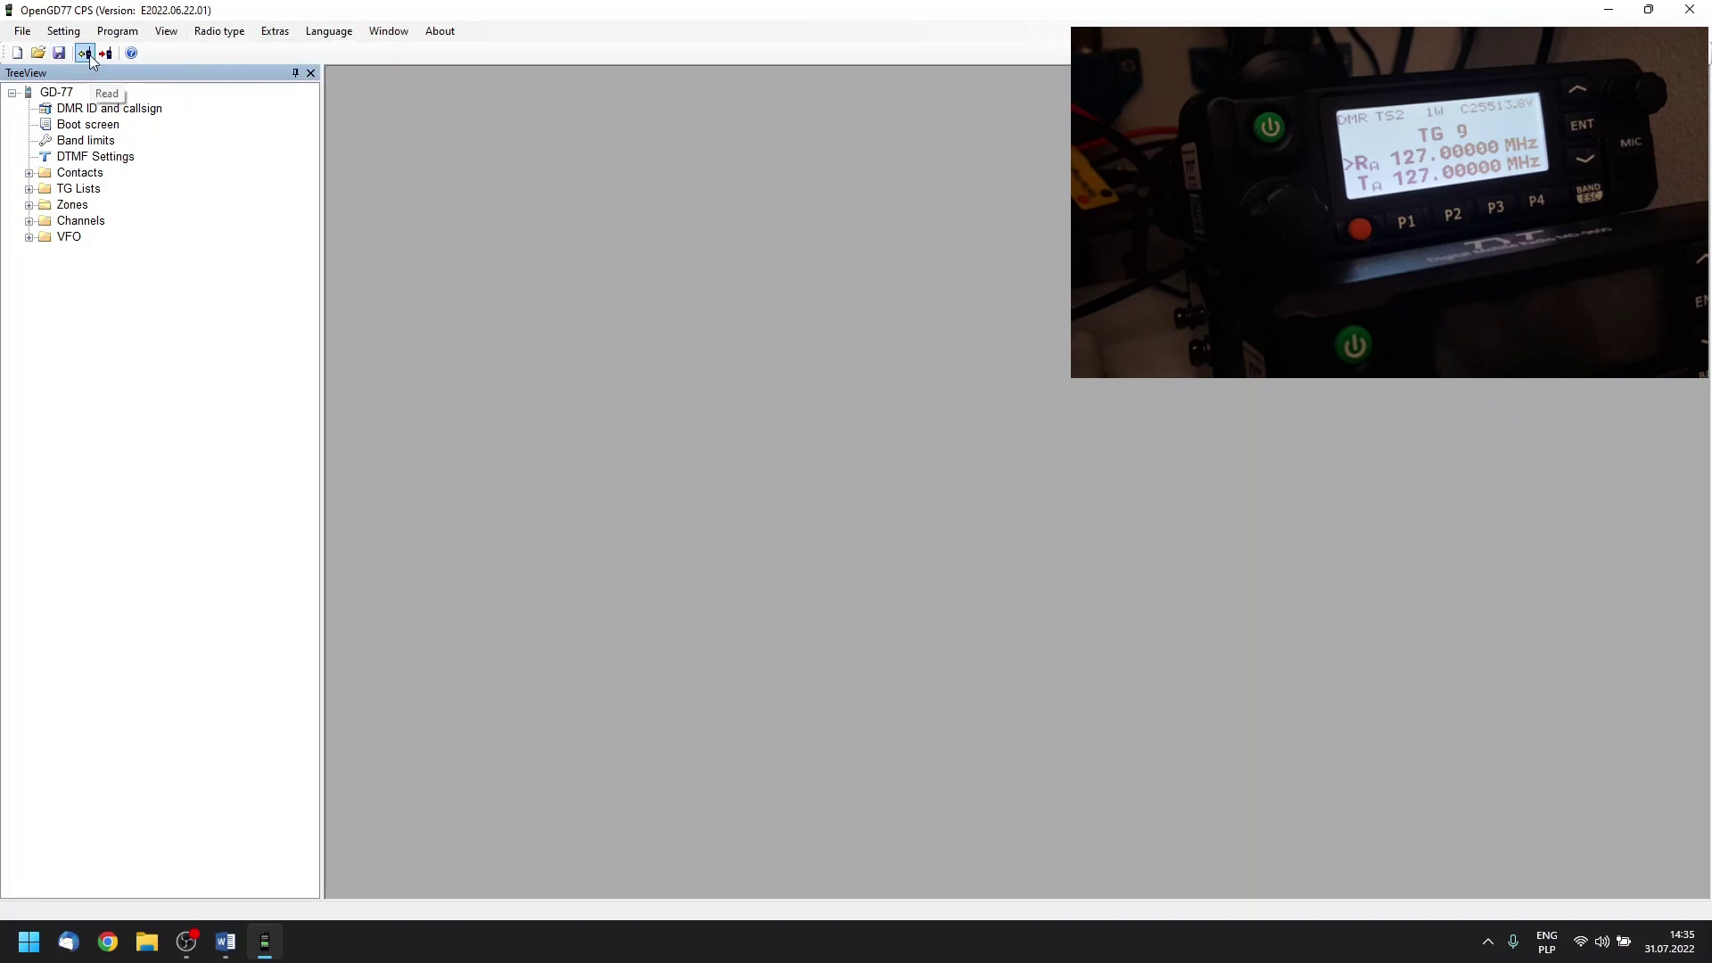
# Read the codeplug from the connected radio and accept the codeplug zone update
pyautogui.click(89, 57)
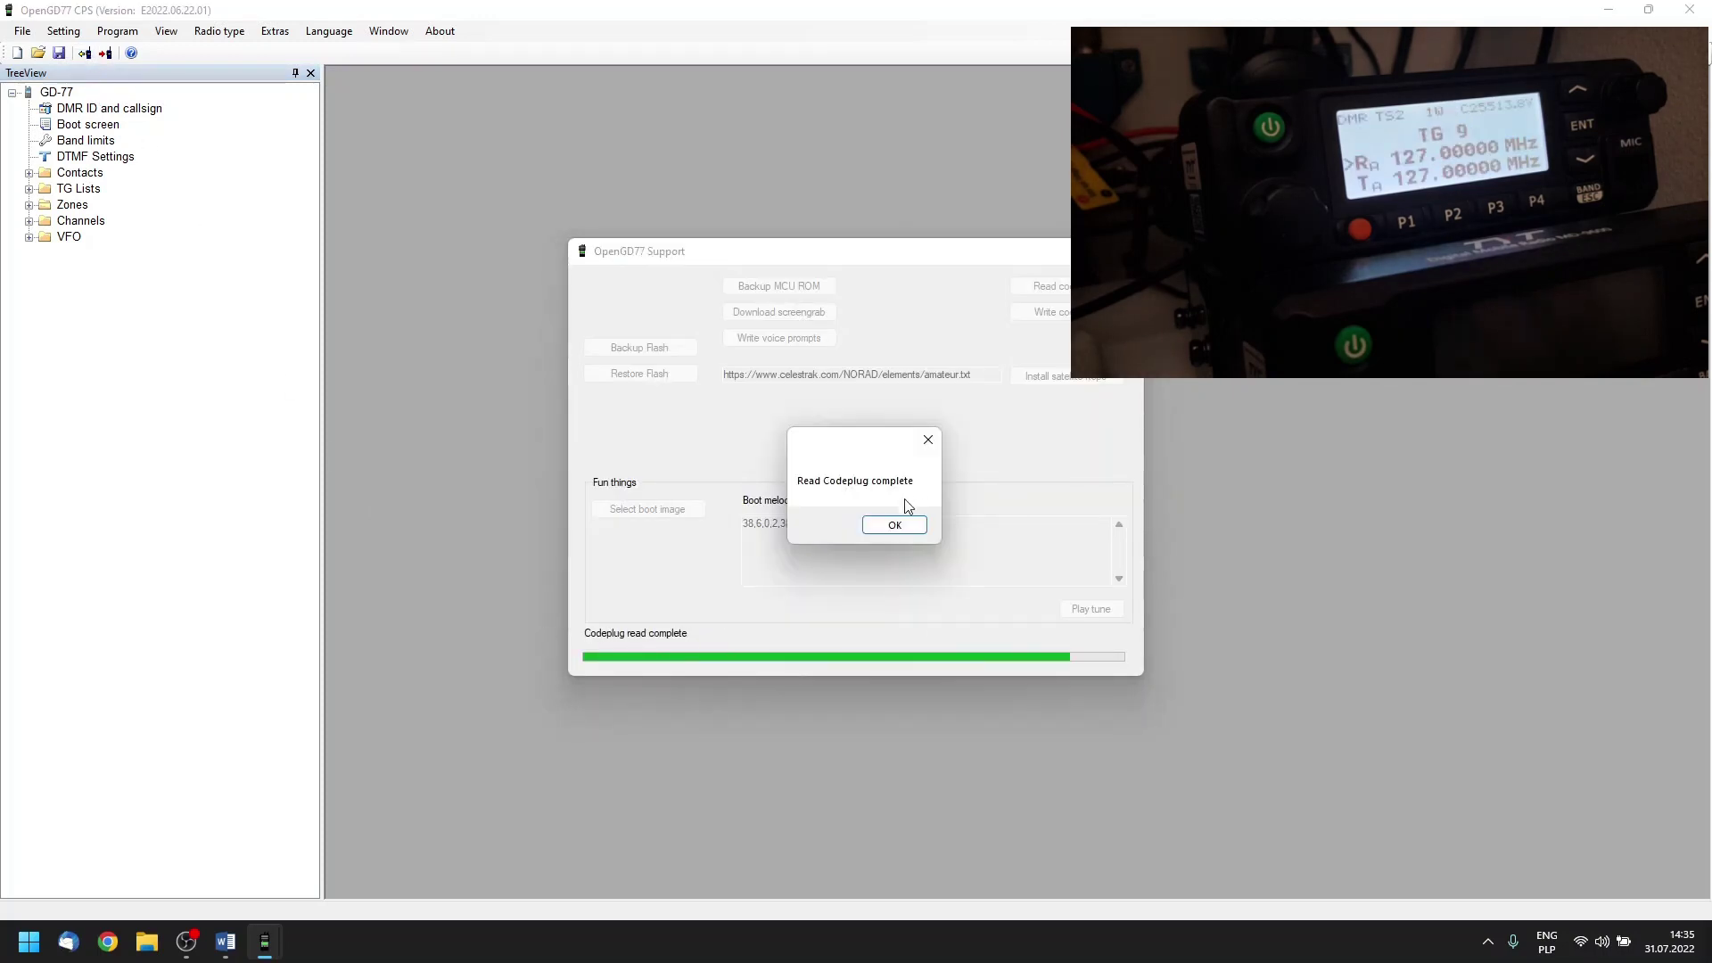
pyautogui.click(894, 524)
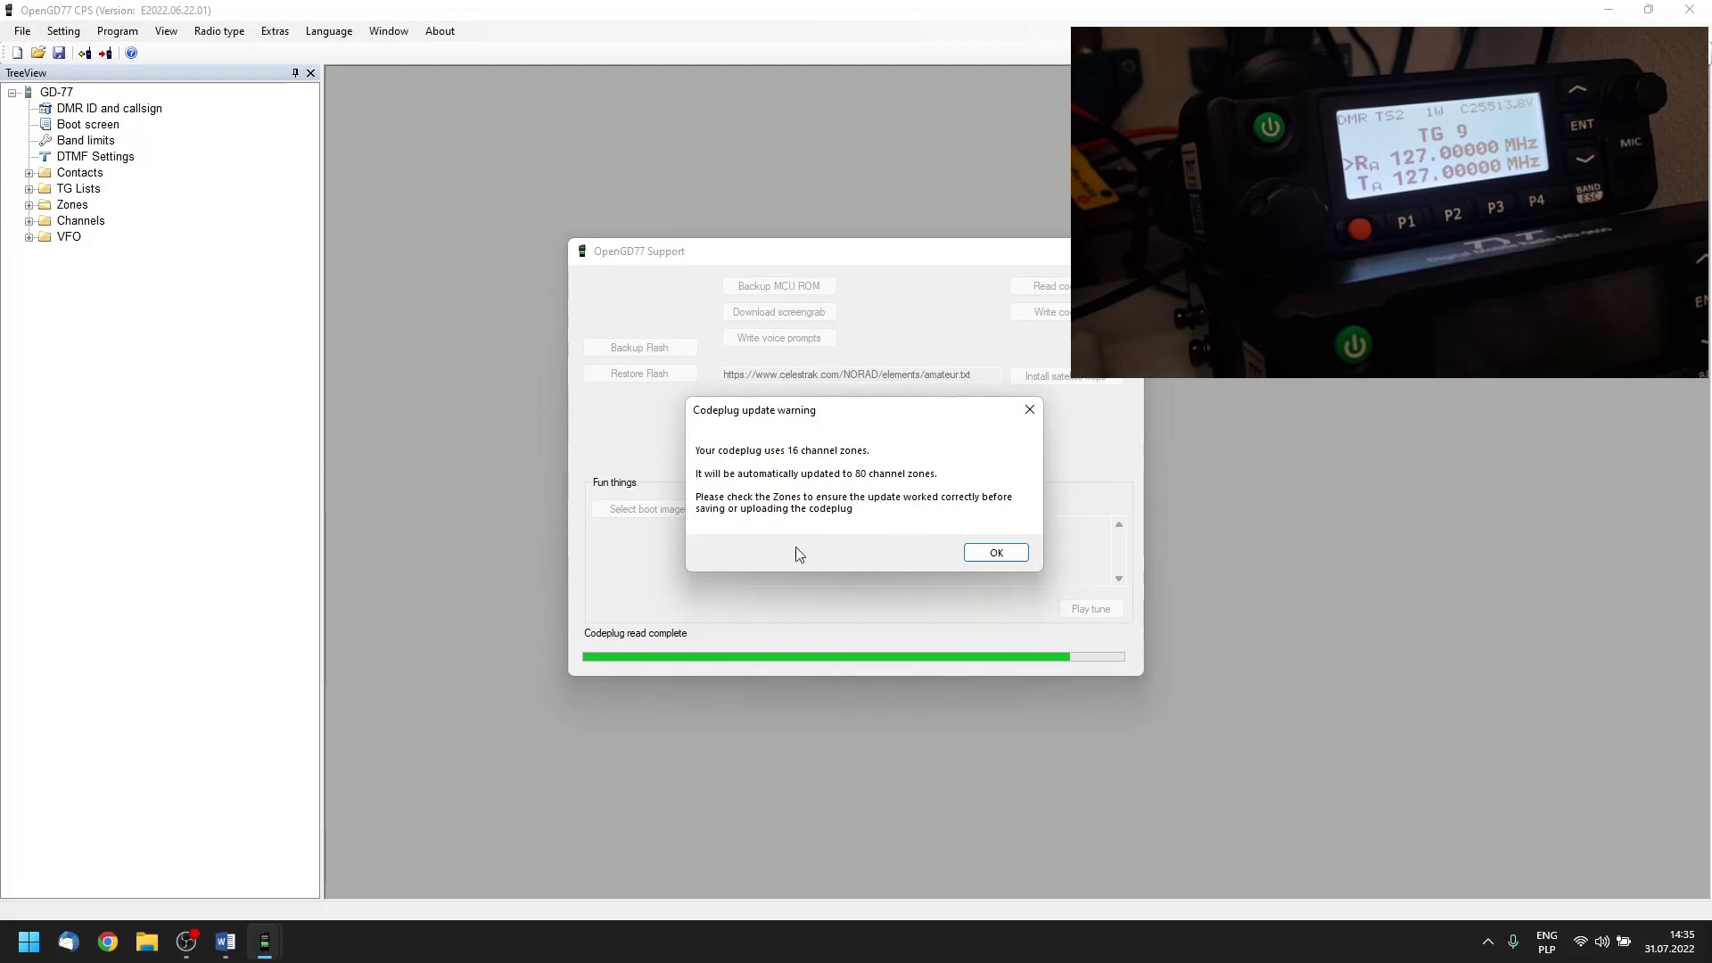
pyautogui.click(995, 553)
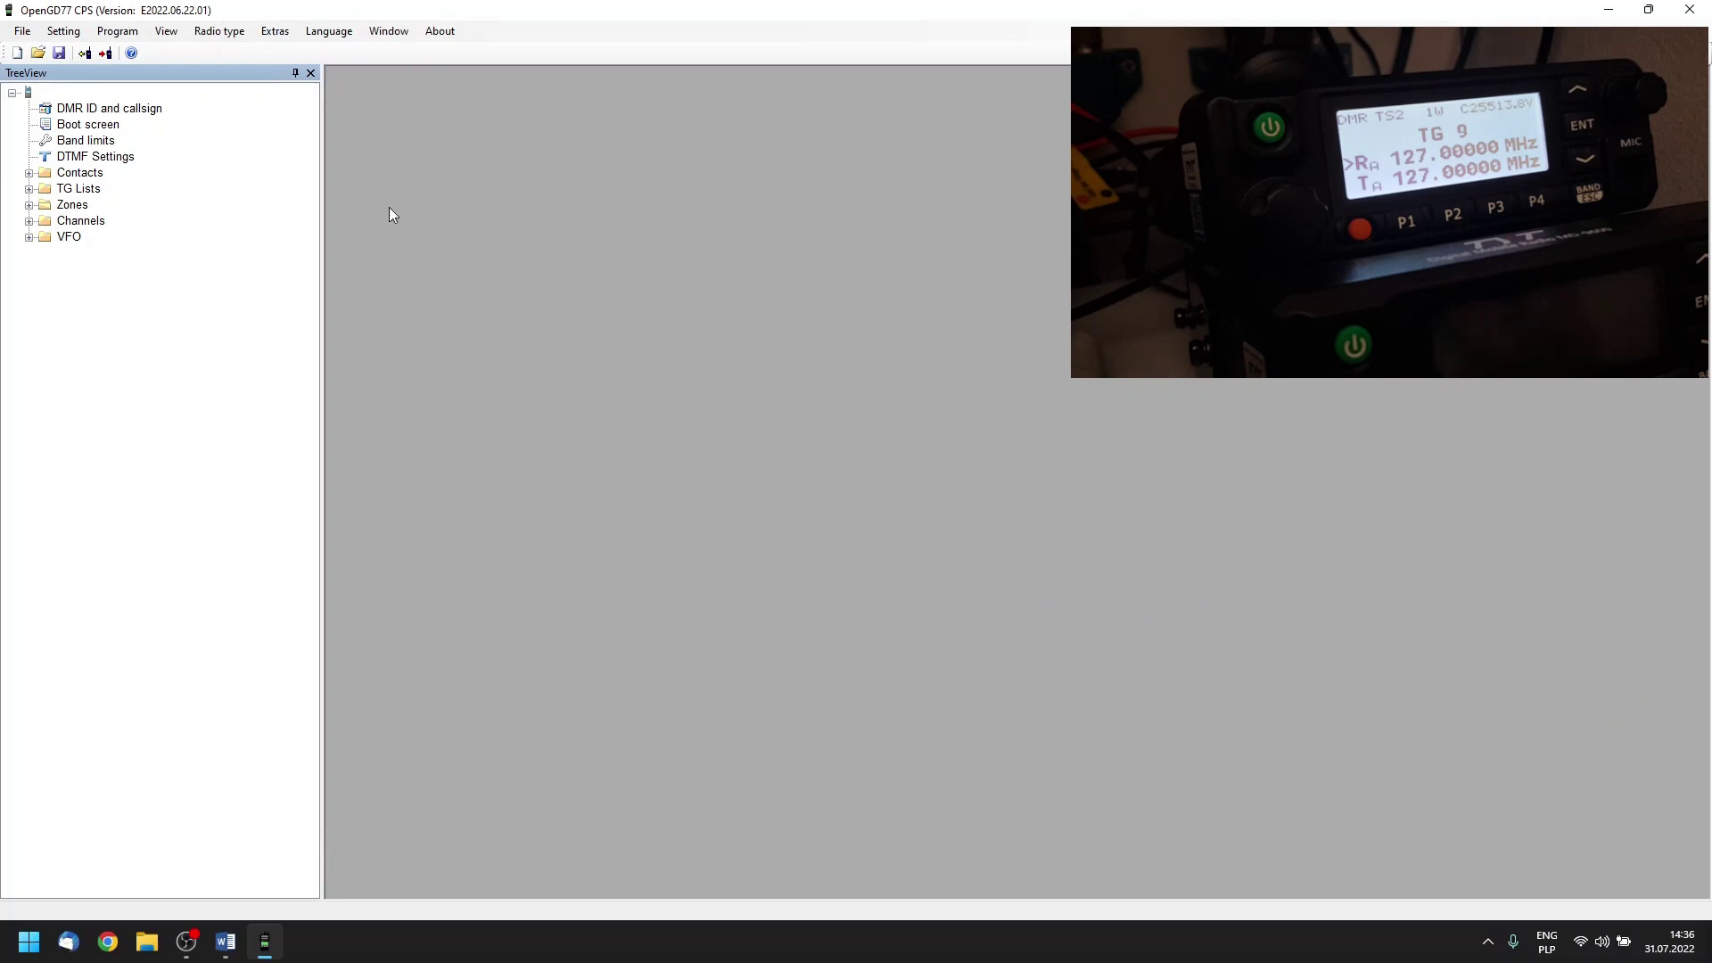
# Back up the radio's flash memory through OpenGD77 Support as backupflash in the backupy folder inside the desktop's MD9600 folder
pyautogui.click(275, 36)
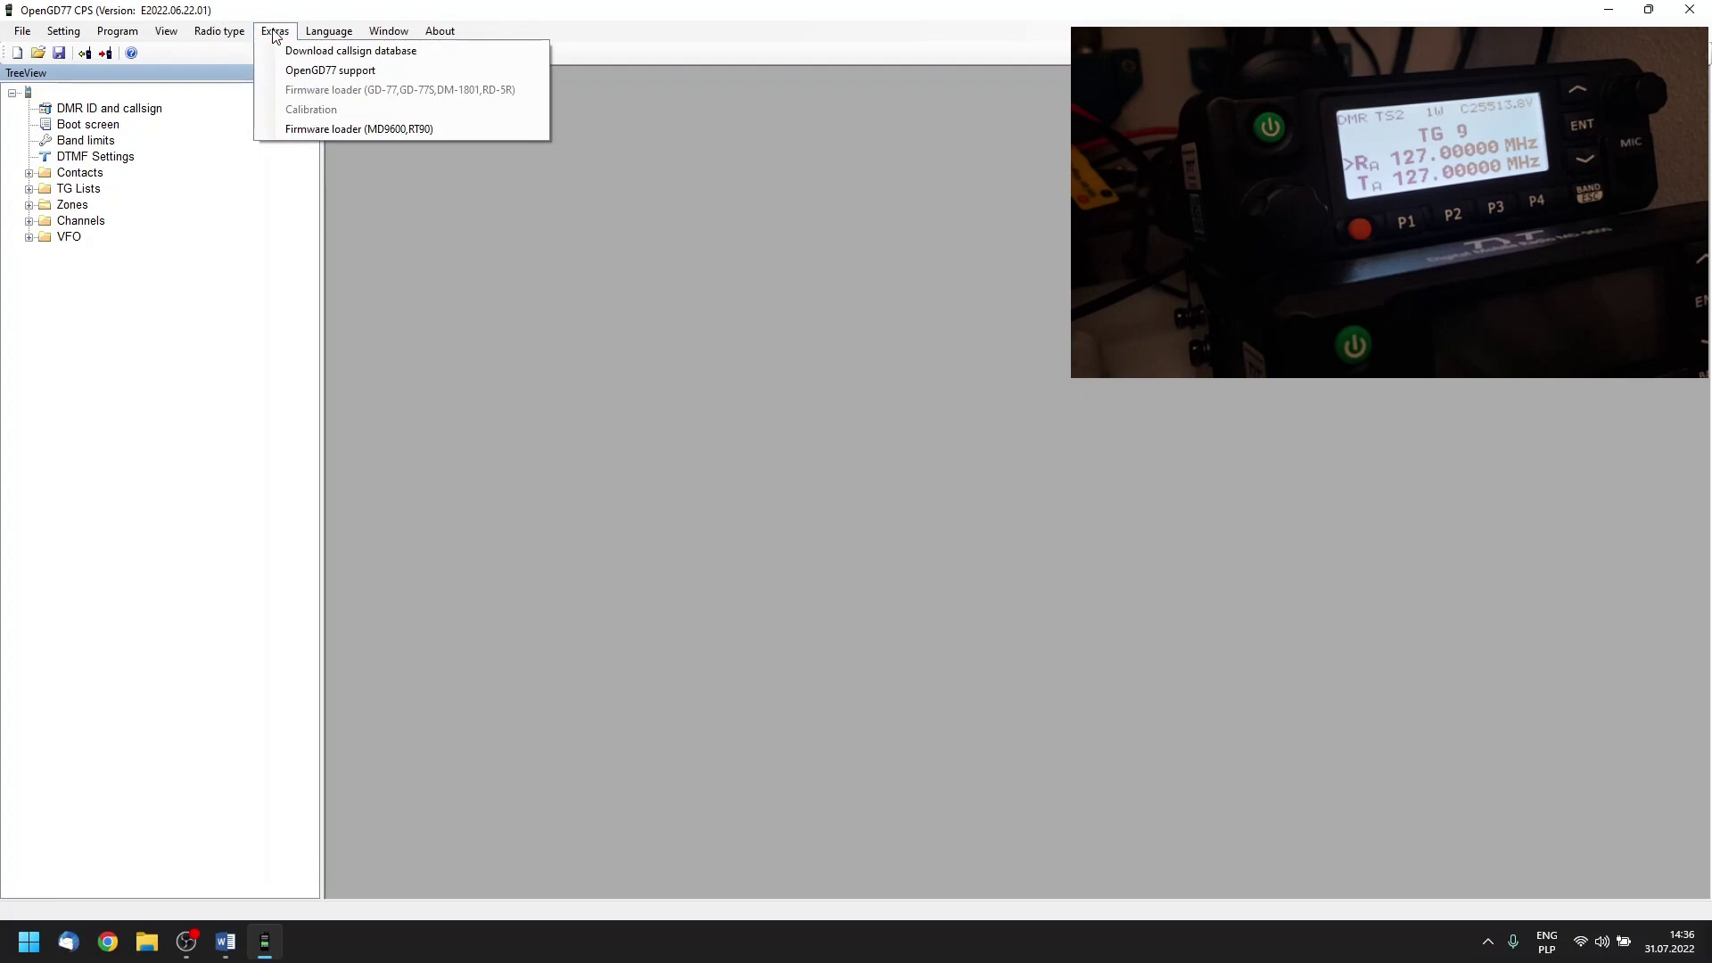
pyautogui.click(335, 76)
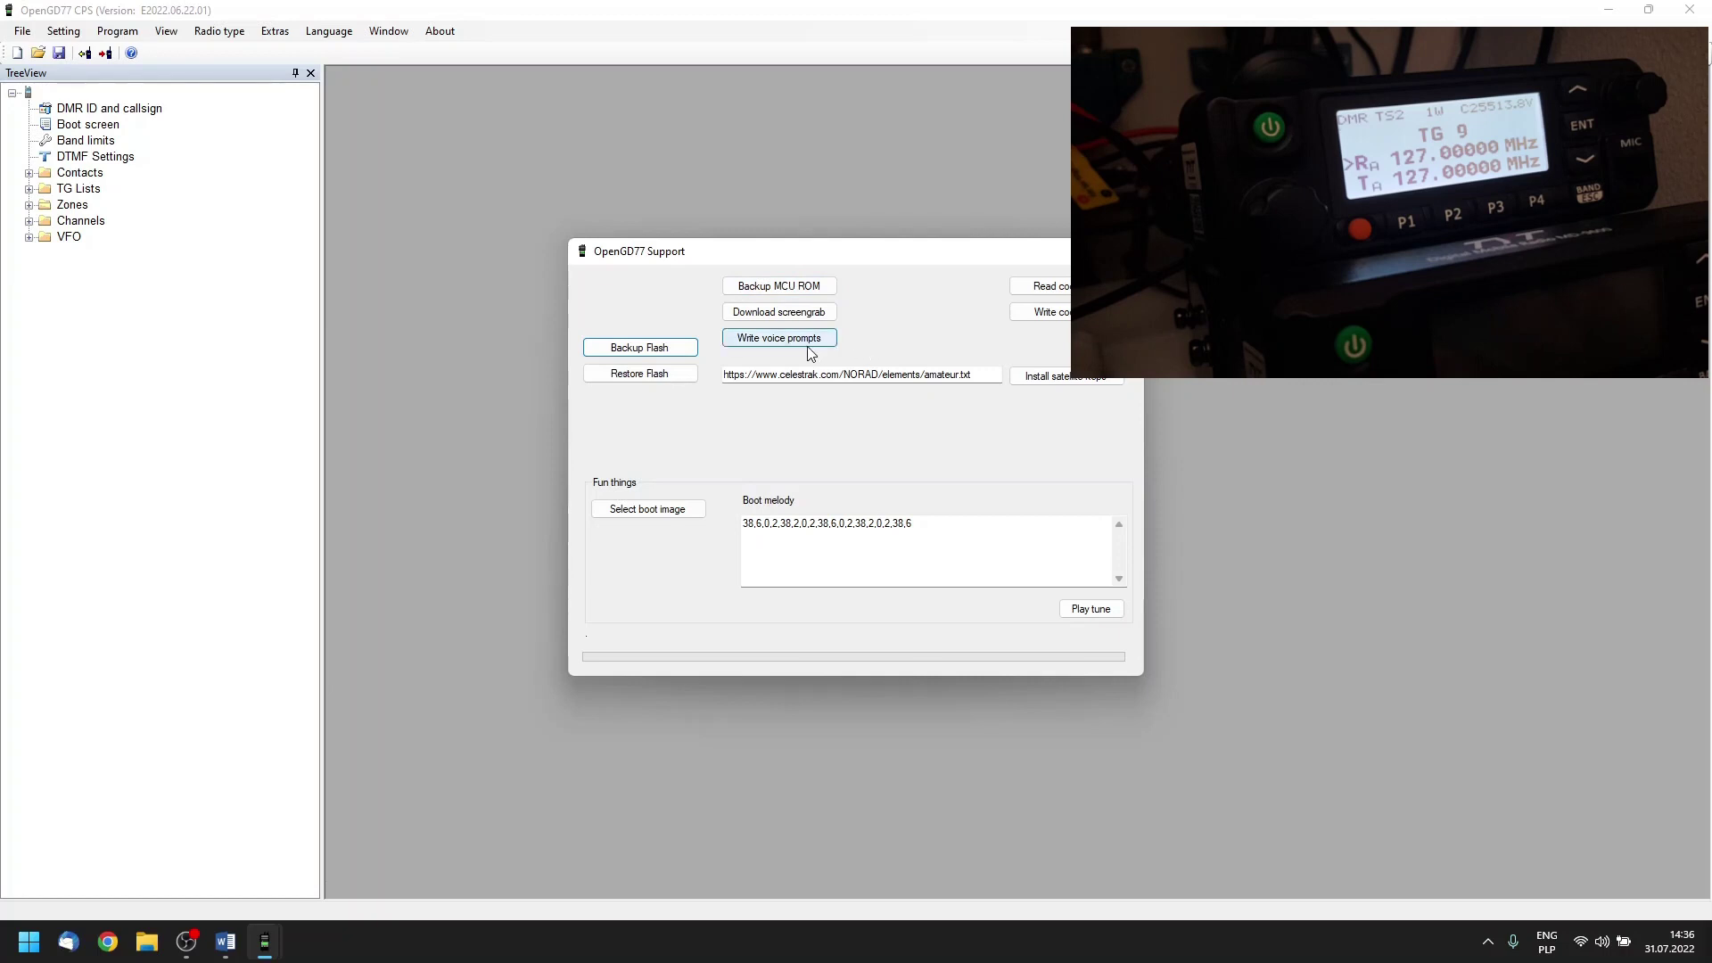
pyautogui.click(647, 350)
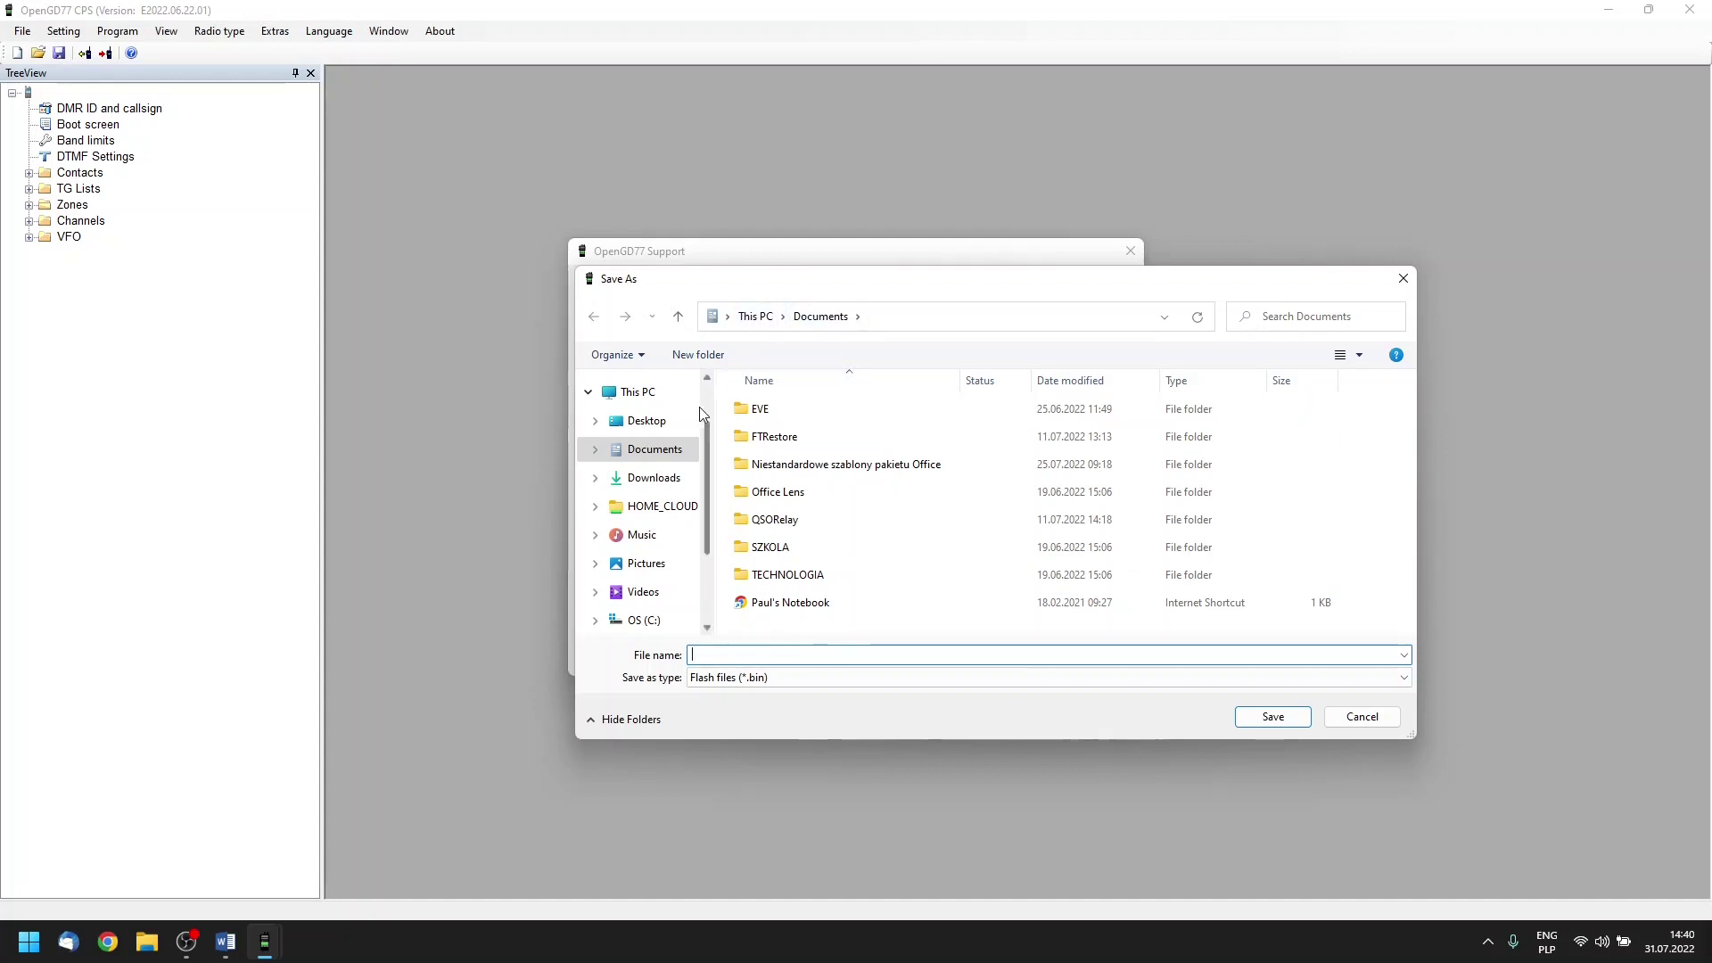
pyautogui.click(643, 420)
pyautogui.doubleClick(791, 442)
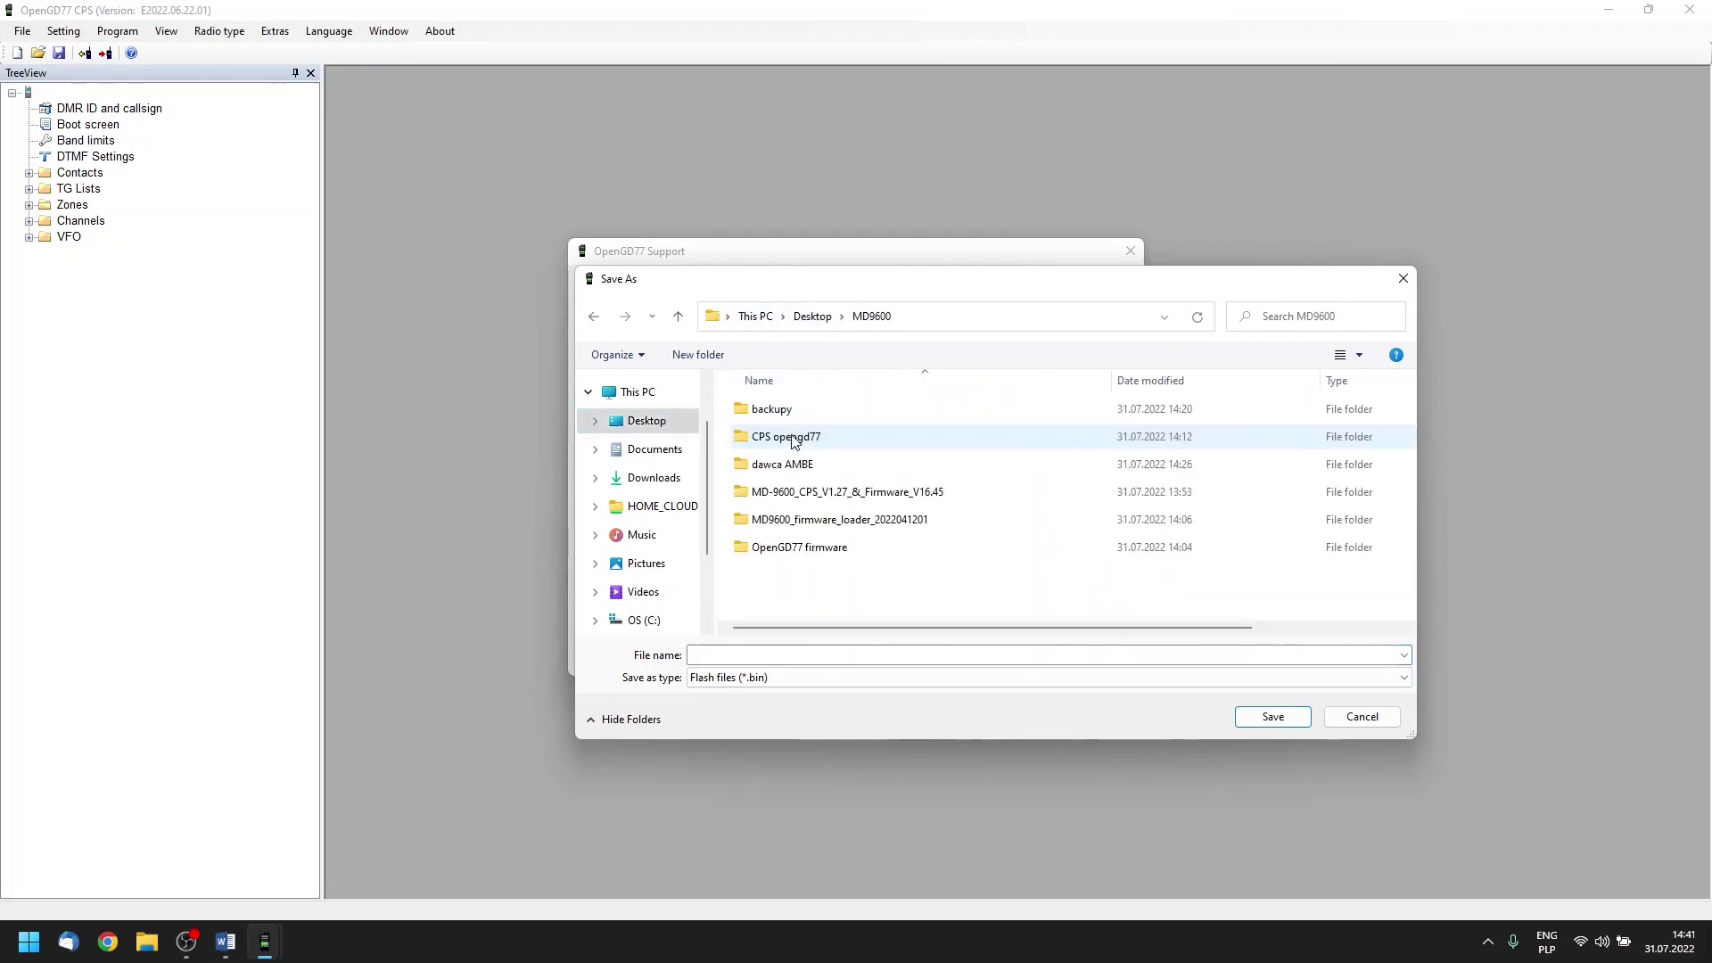
pyautogui.doubleClick(802, 410)
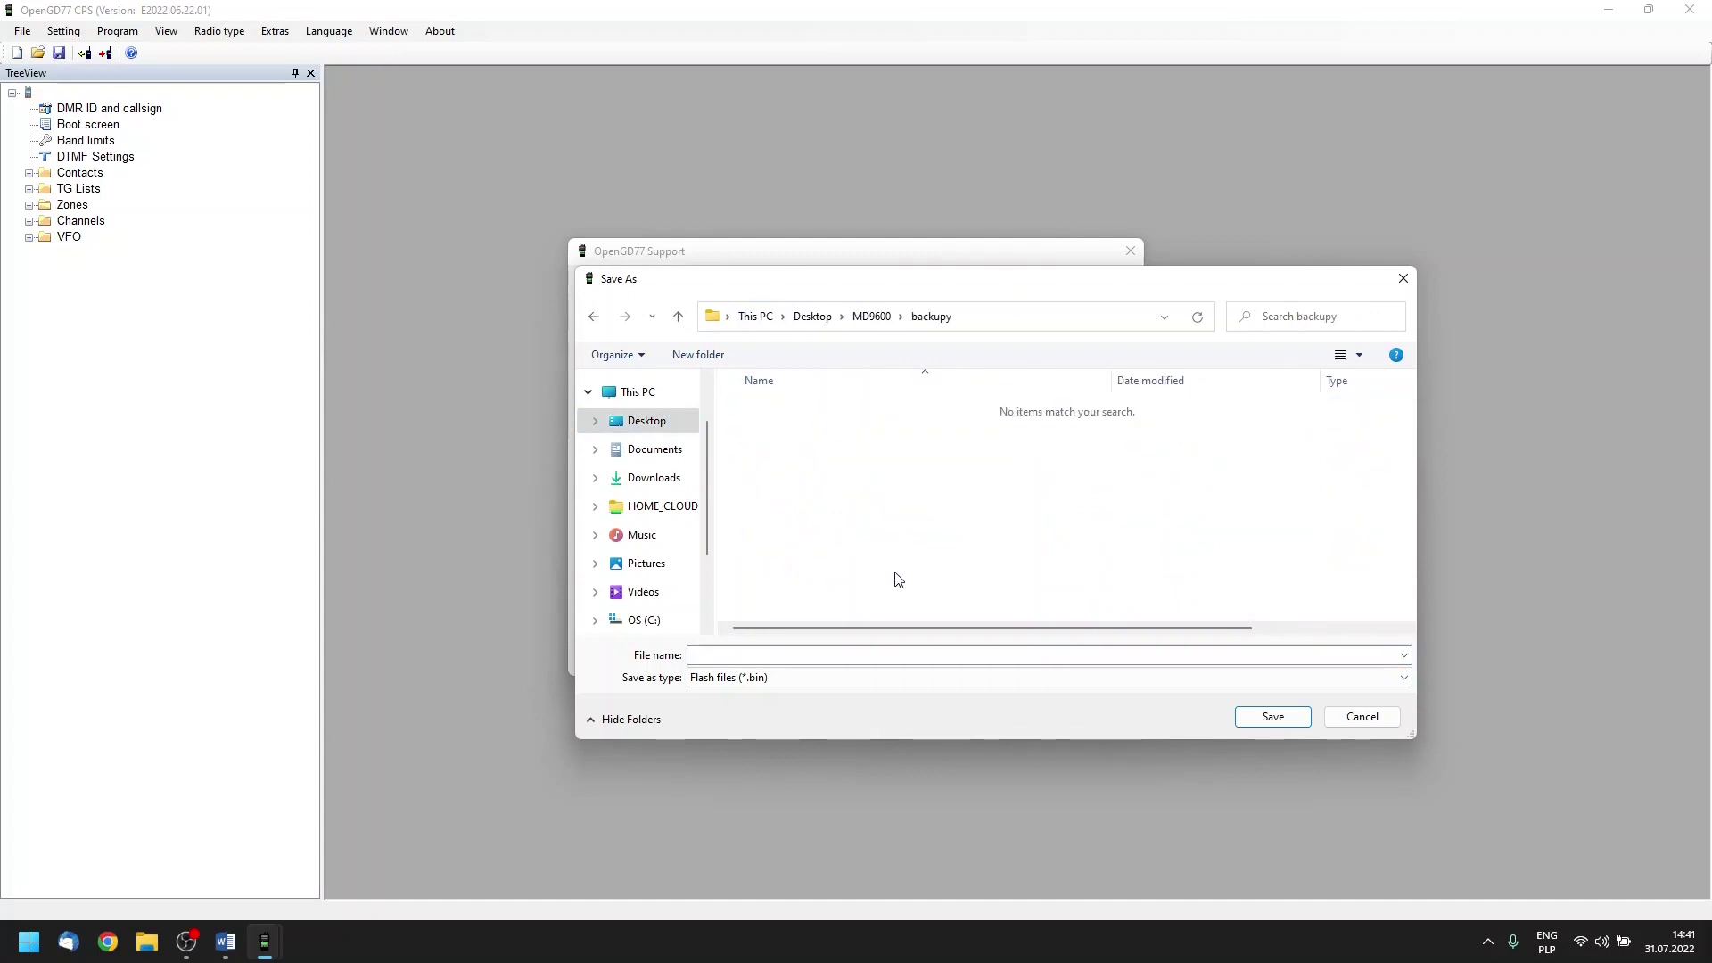
pyautogui.click(838, 656)
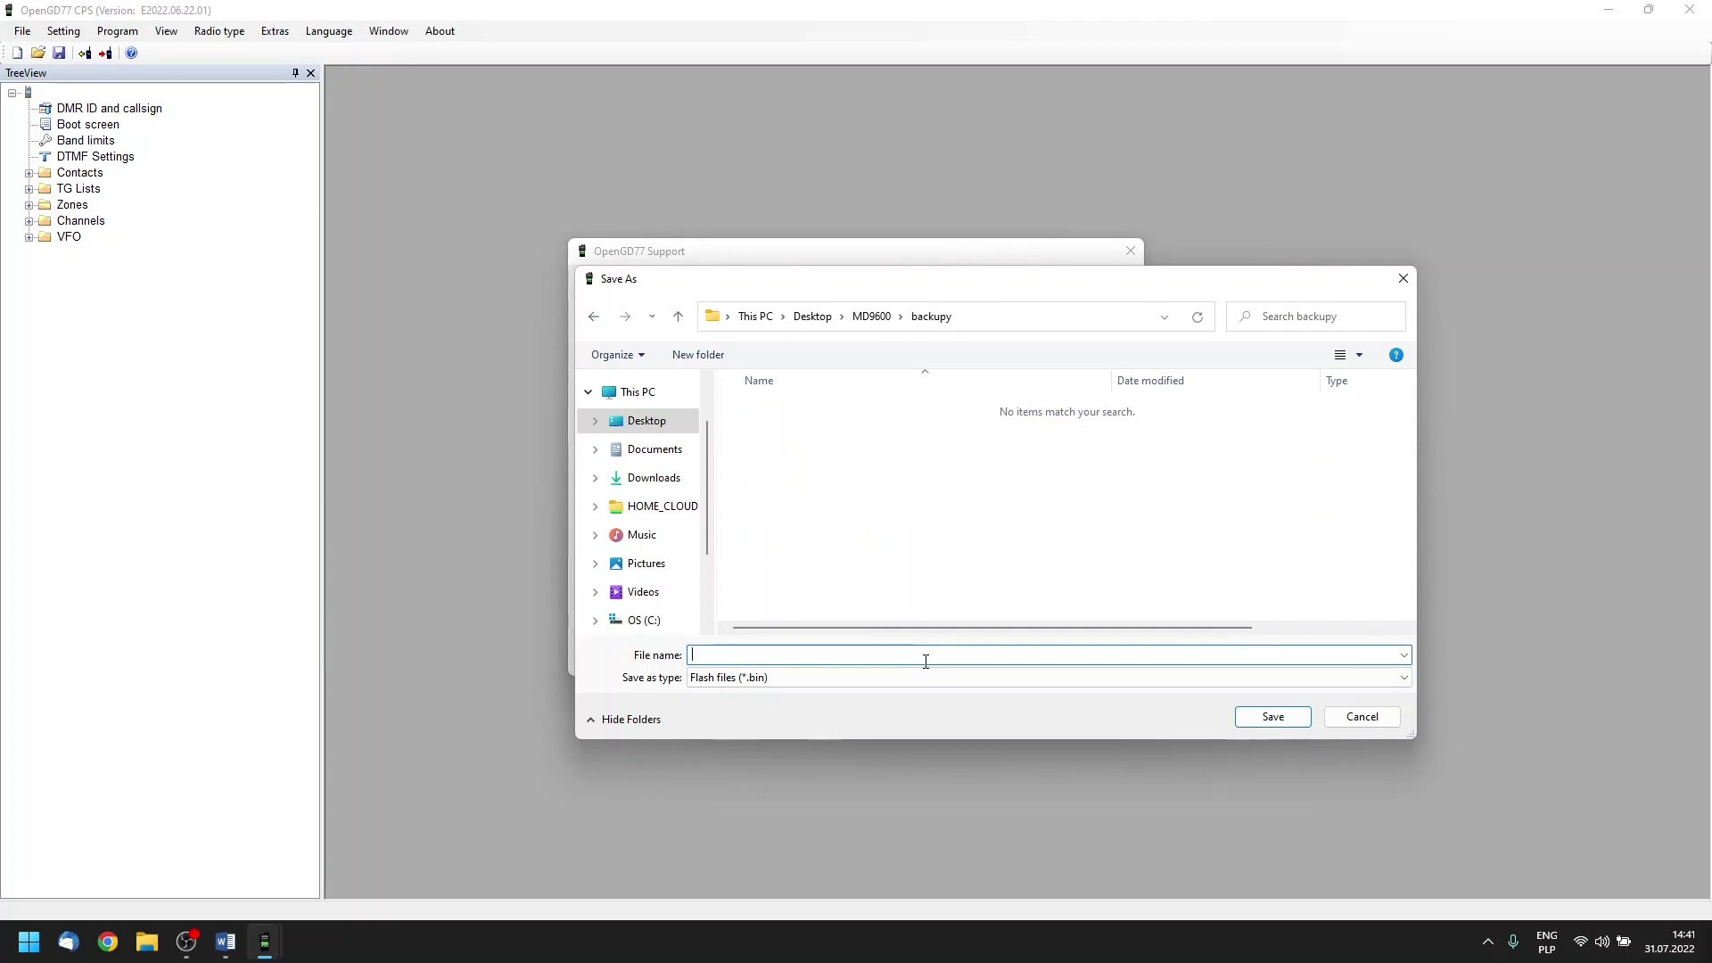
pyautogui.write('backupflash')
pyautogui.click(1253, 719)
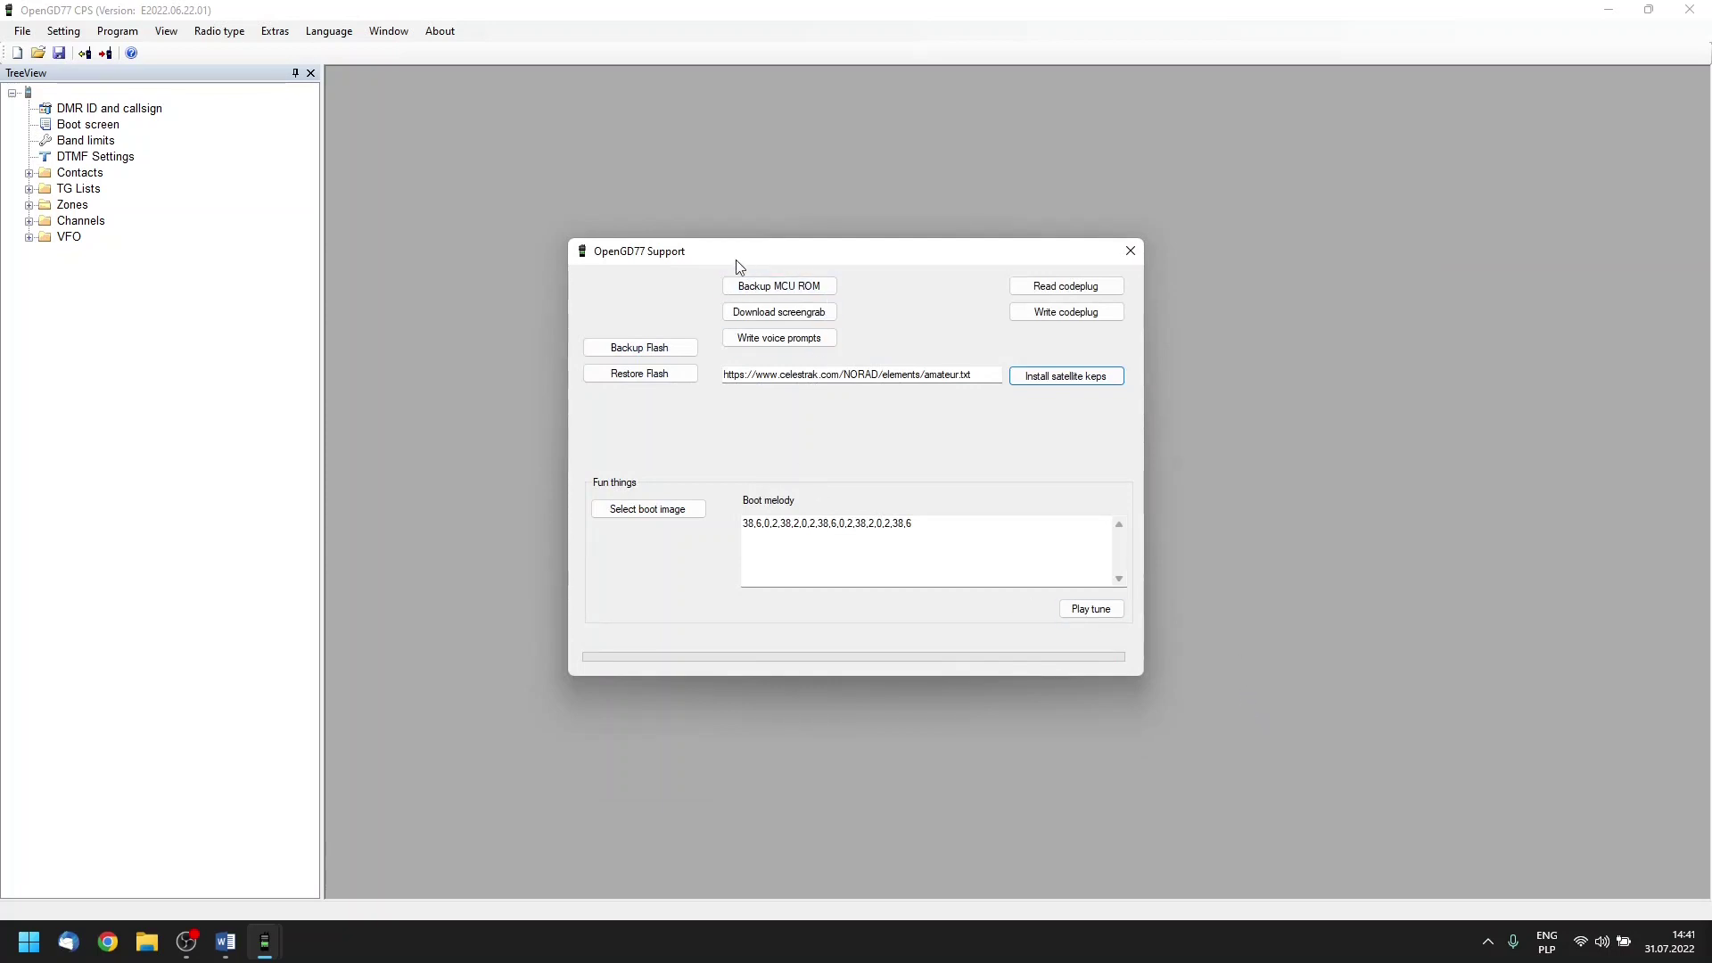
# Back up the radio's MCU ROM as urom in the same backupy folder and close OpenGD77 Support
pyautogui.click(772, 294)
pyautogui.click(772, 294)
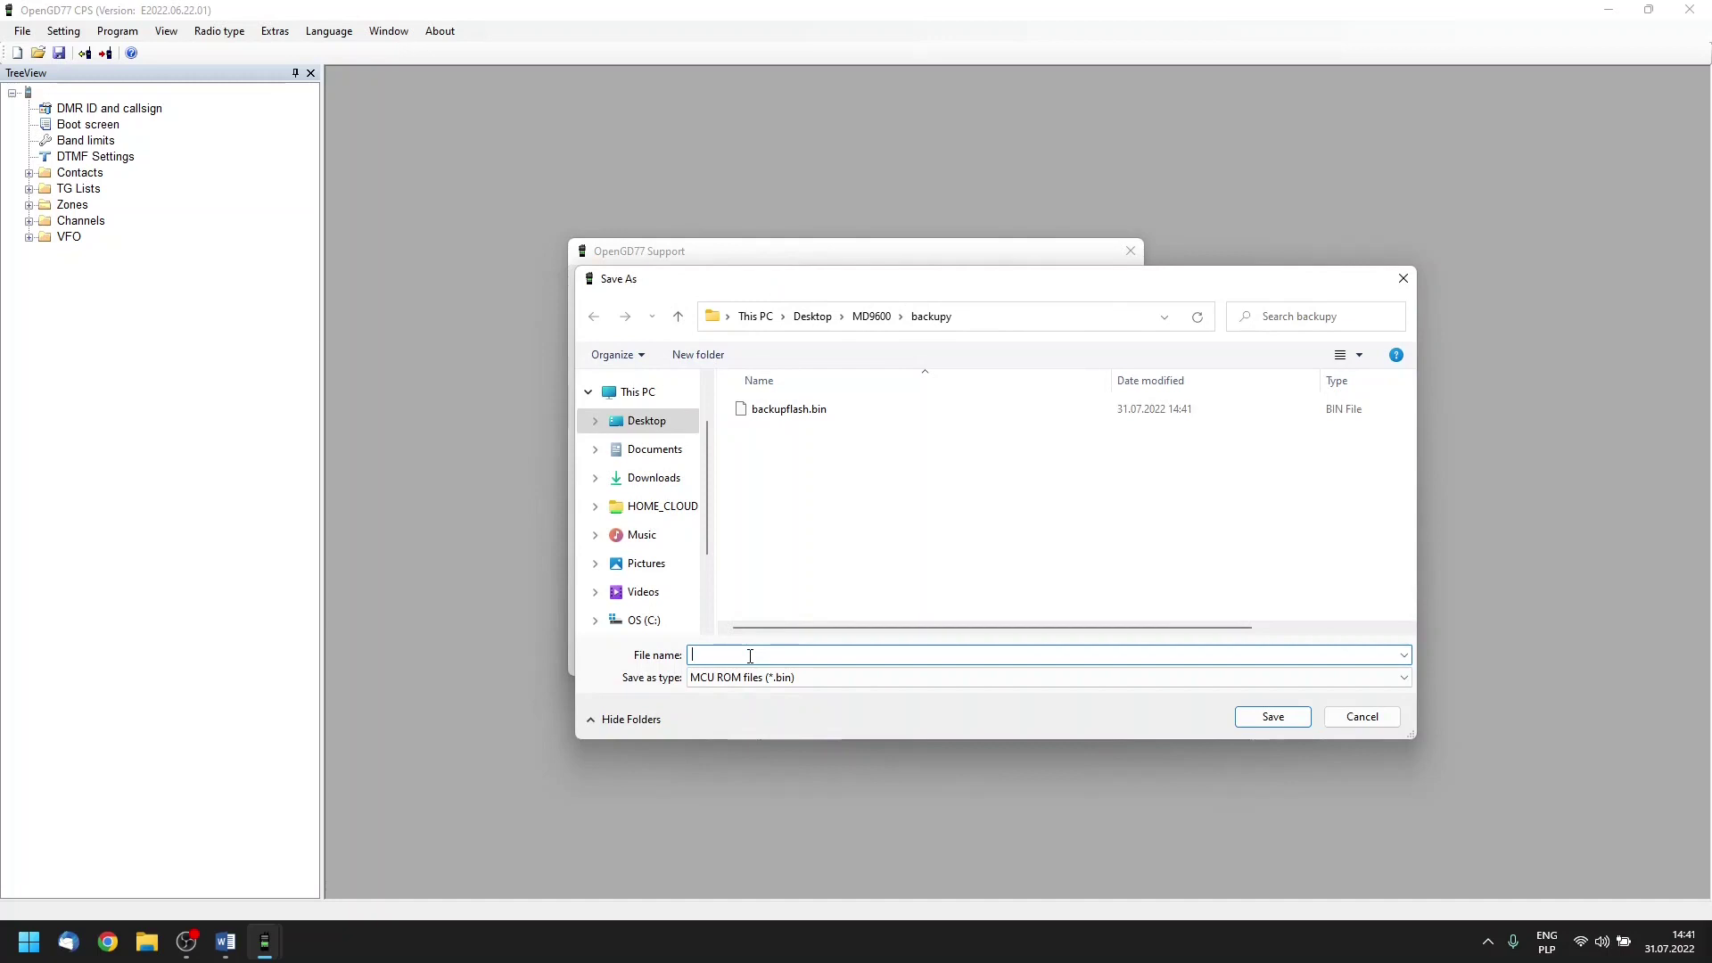
pyautogui.write('urom')
pyautogui.click(1270, 716)
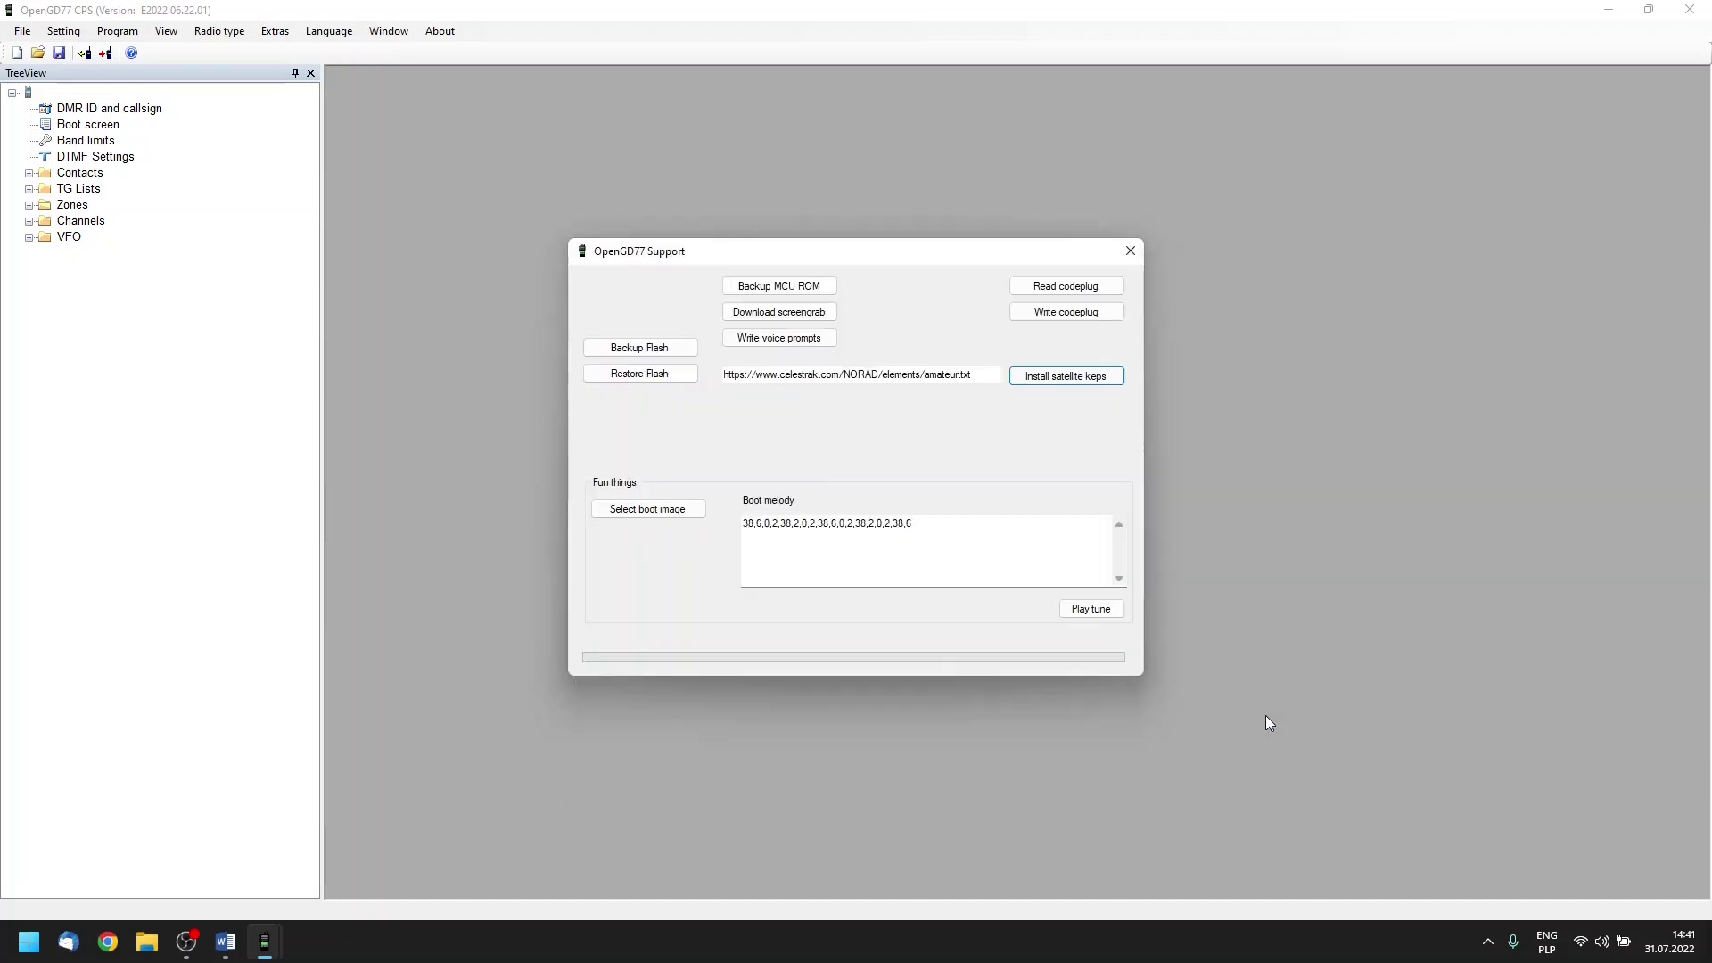
pyautogui.click(1129, 254)
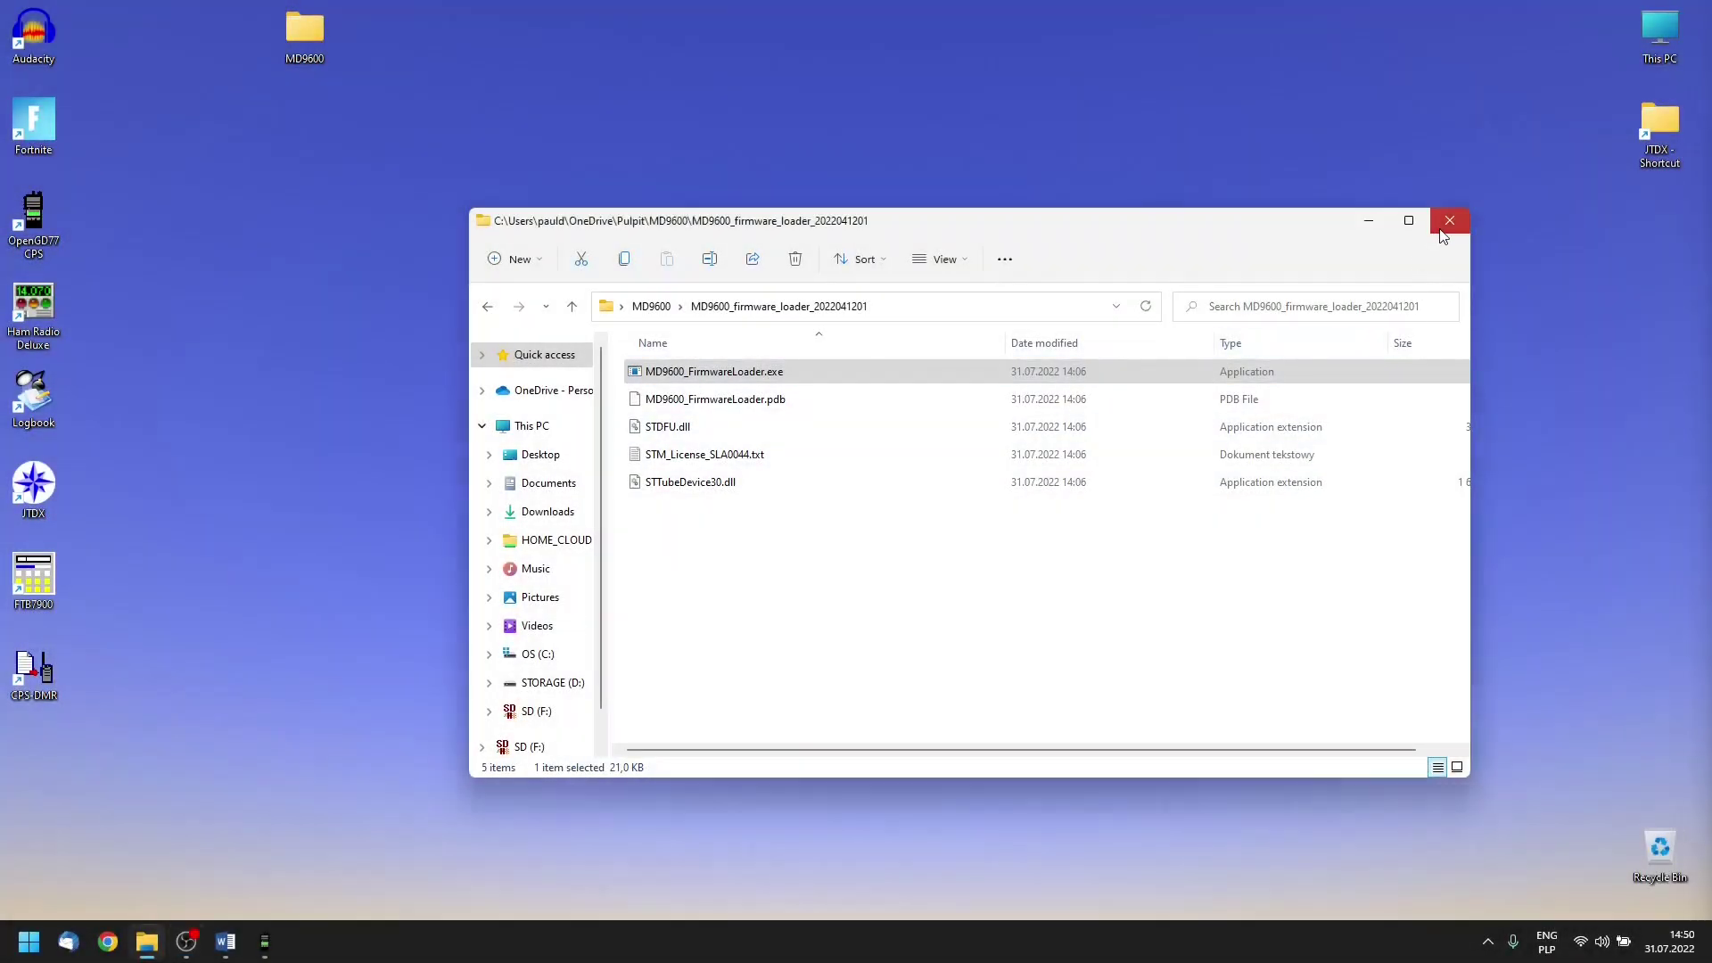
# Close the firmware loader folder and launch OpenGD77 CPS from the desktop
pyautogui.click(1448, 220)
pyautogui.doubleClick(33, 219)
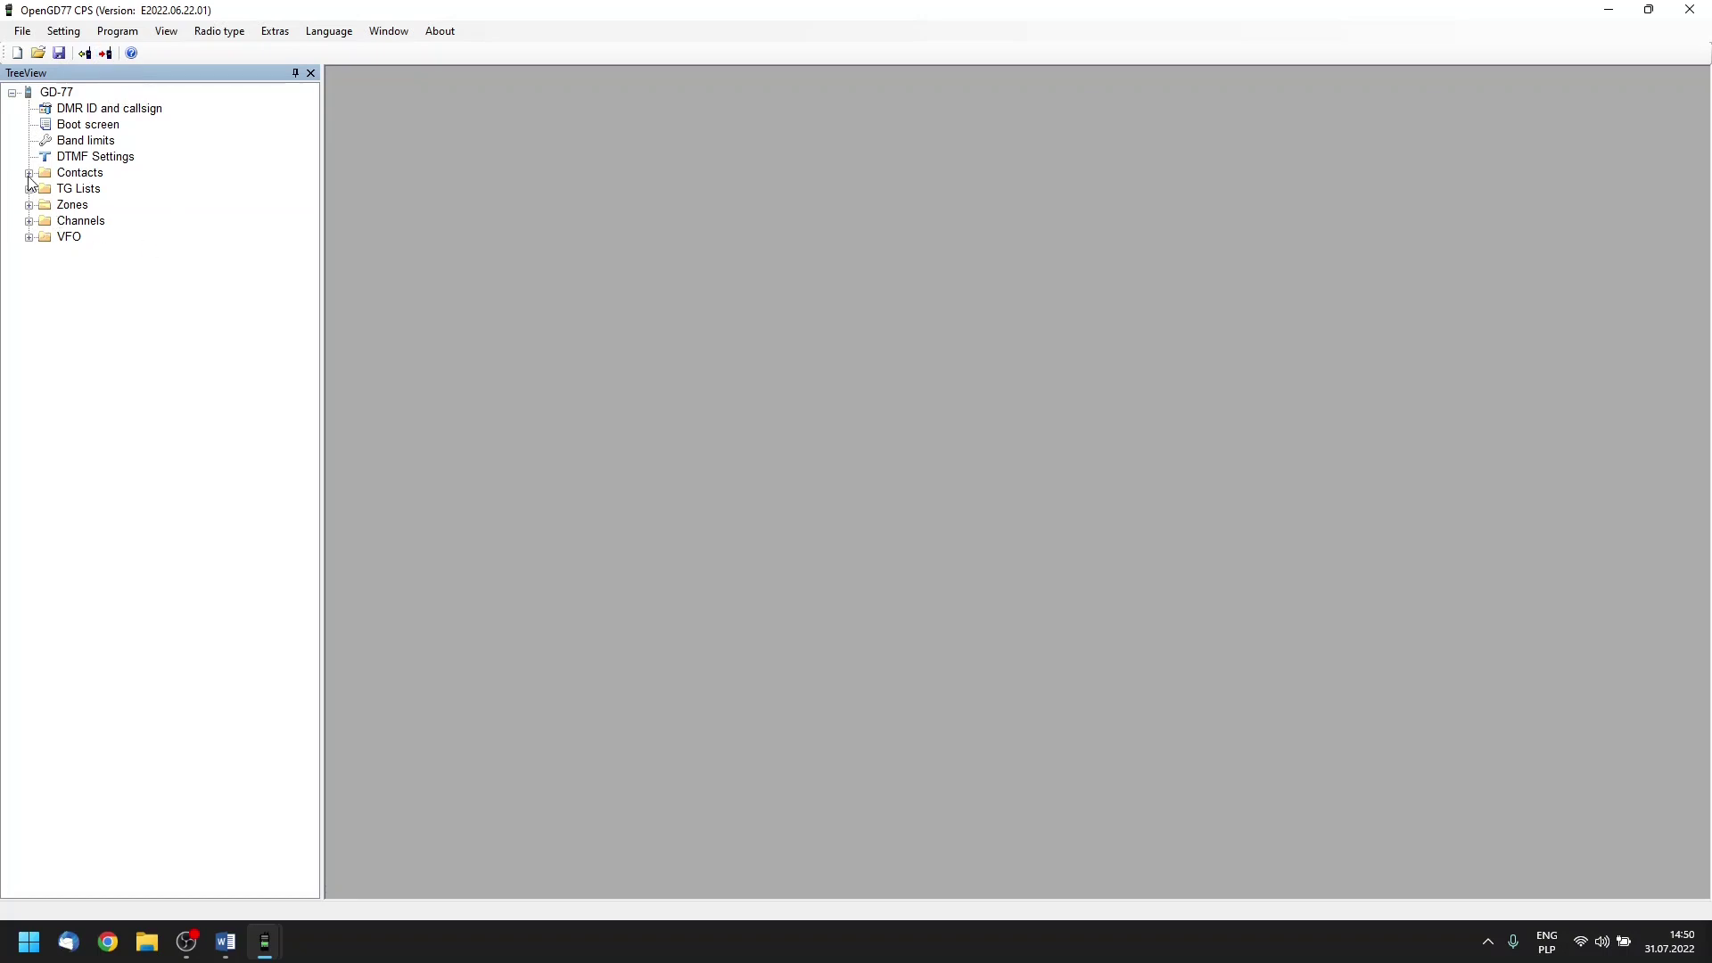
# Check the DMR ID and callsign and the boot screen settings, close both windows and write the default codeplug to the radio
pyautogui.doubleClick(89, 109)
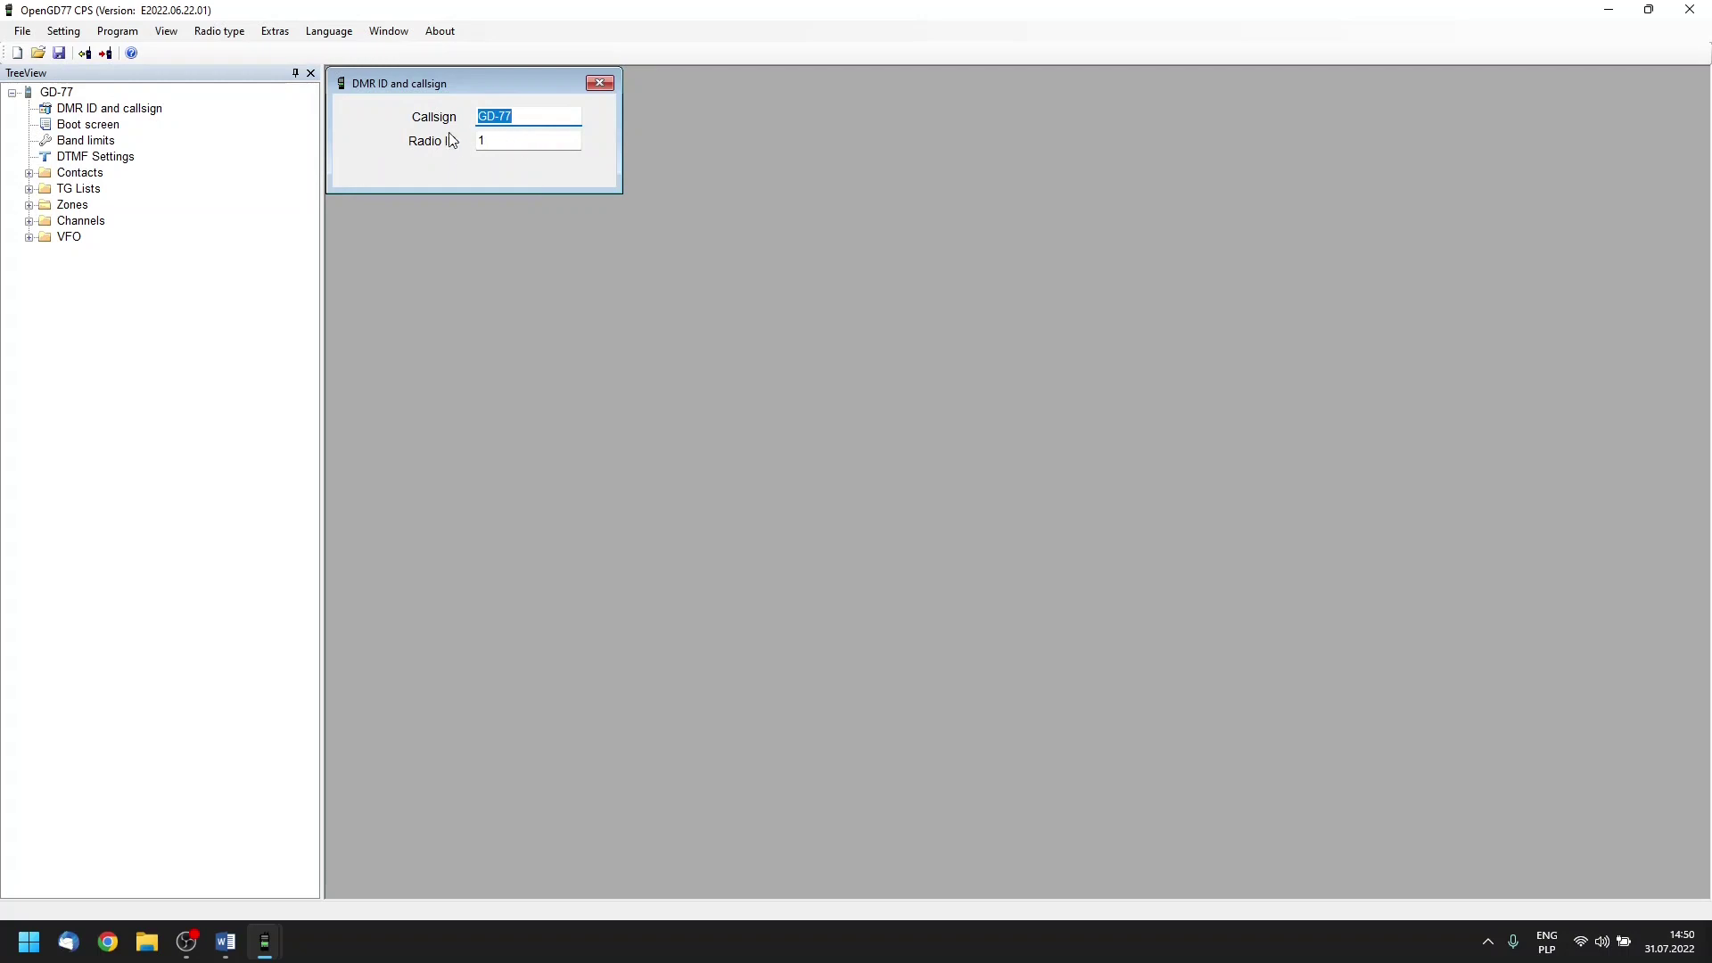
pyautogui.doubleClick(105, 128)
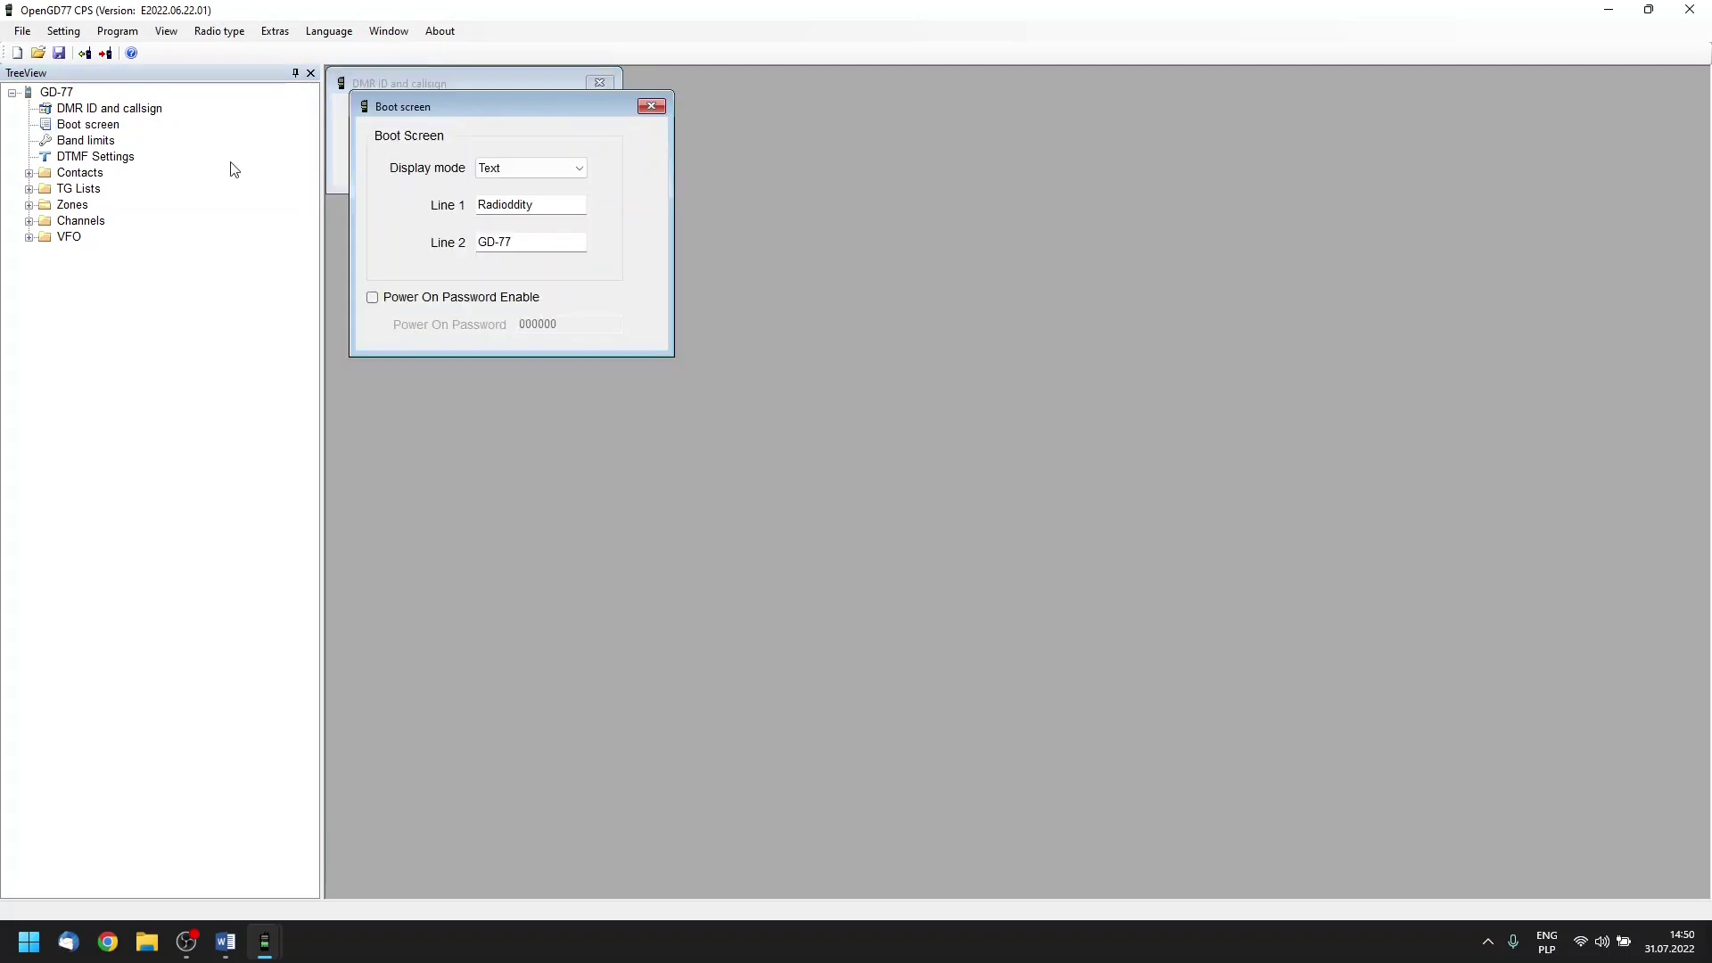
pyautogui.click(652, 106)
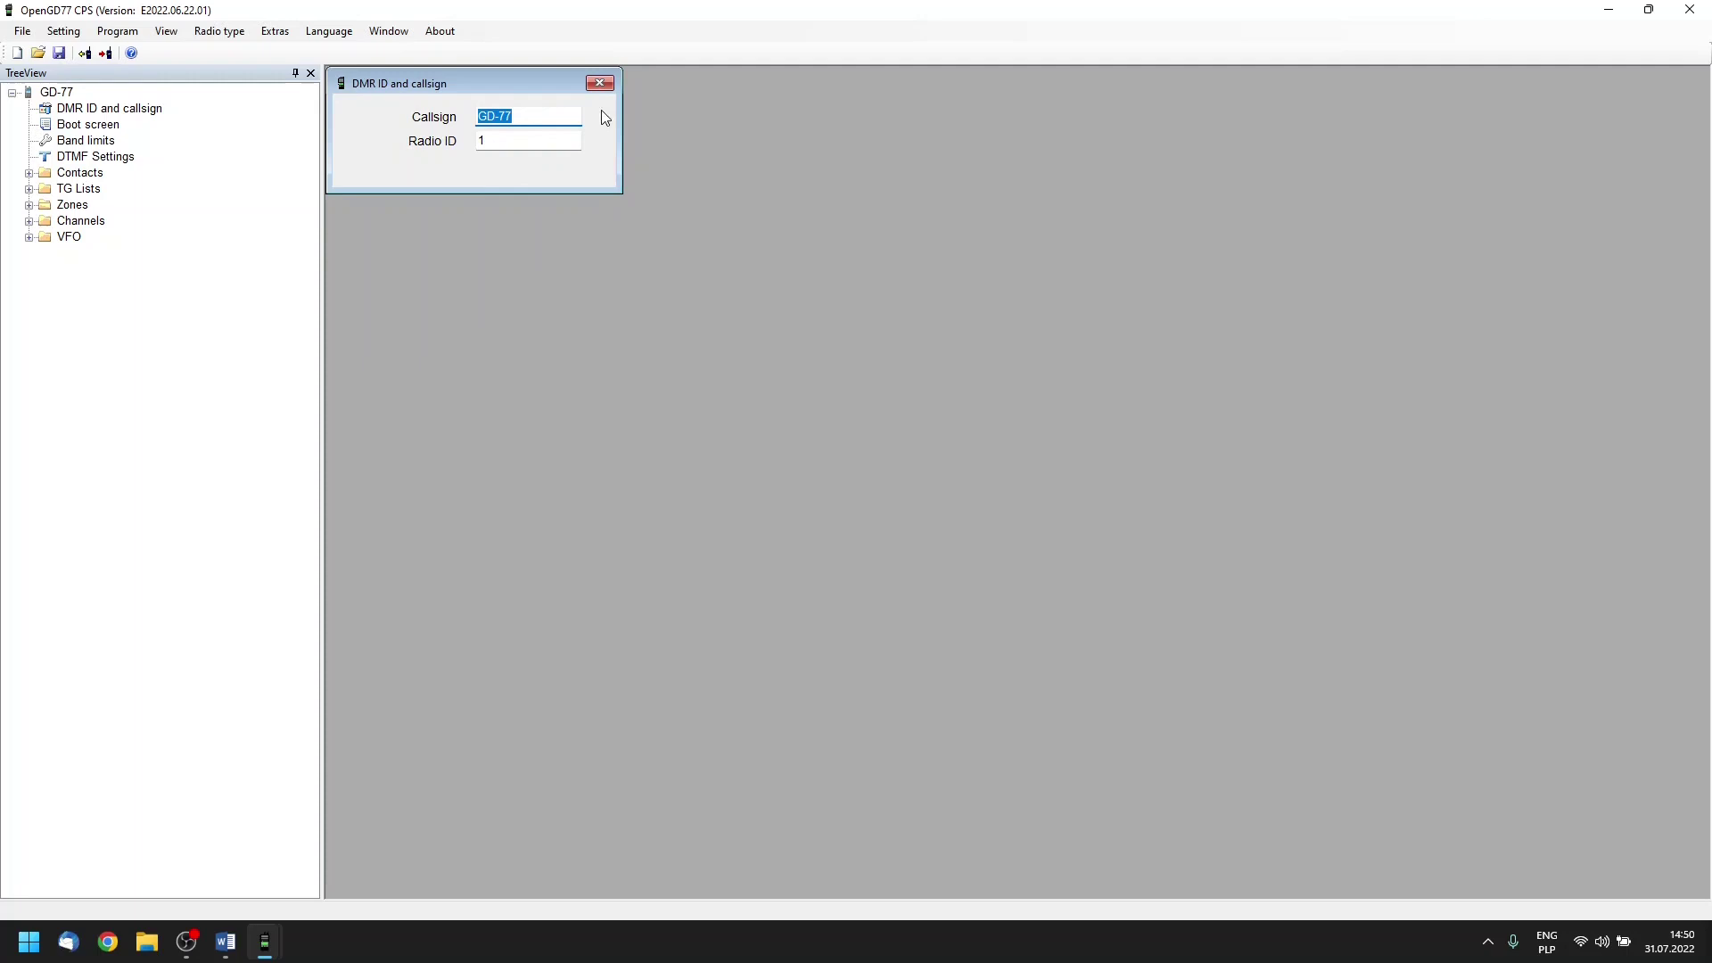
pyautogui.click(599, 83)
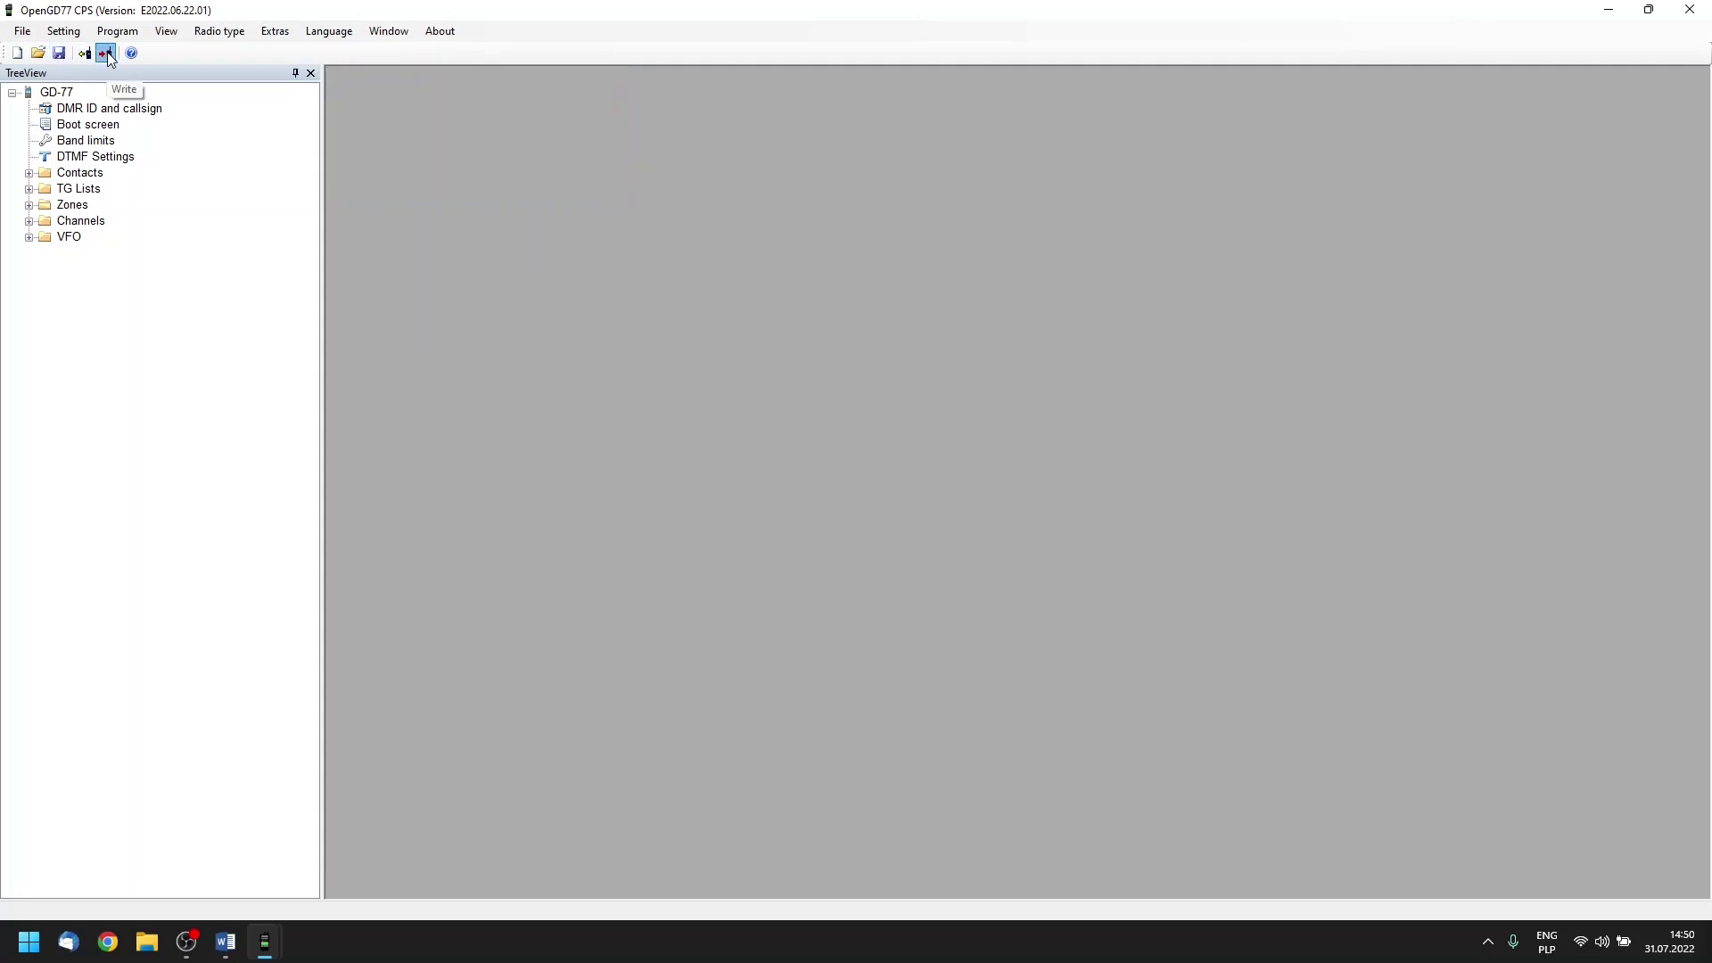
pyautogui.click(117, 61)
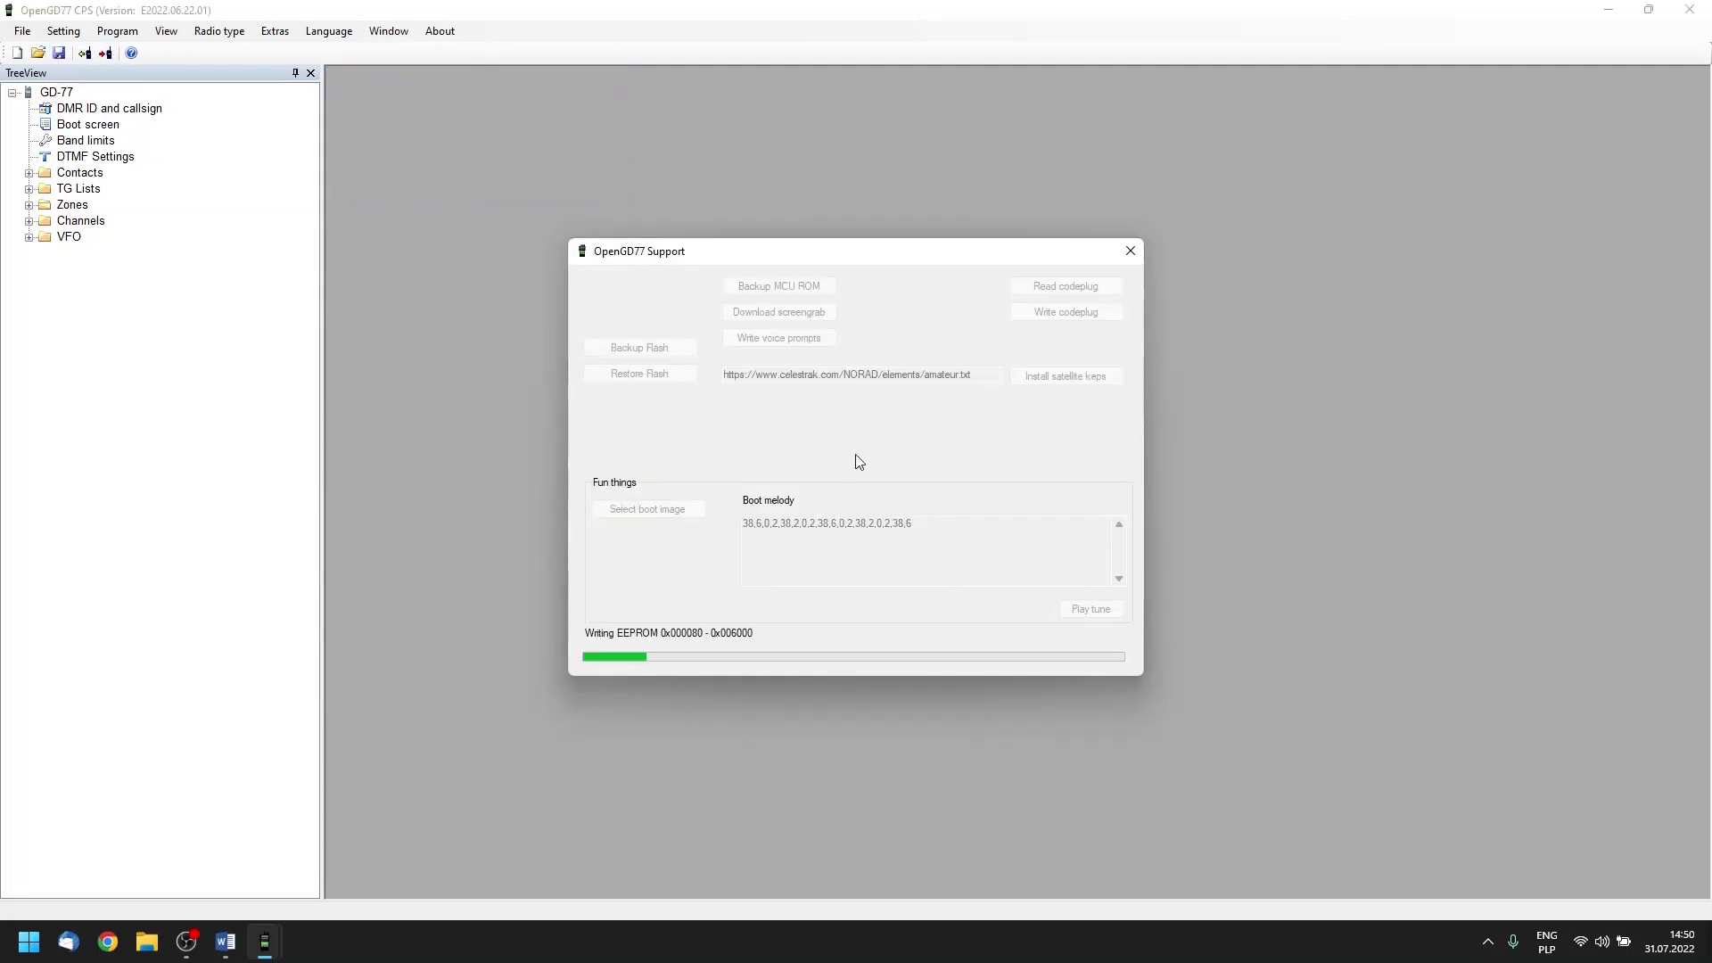